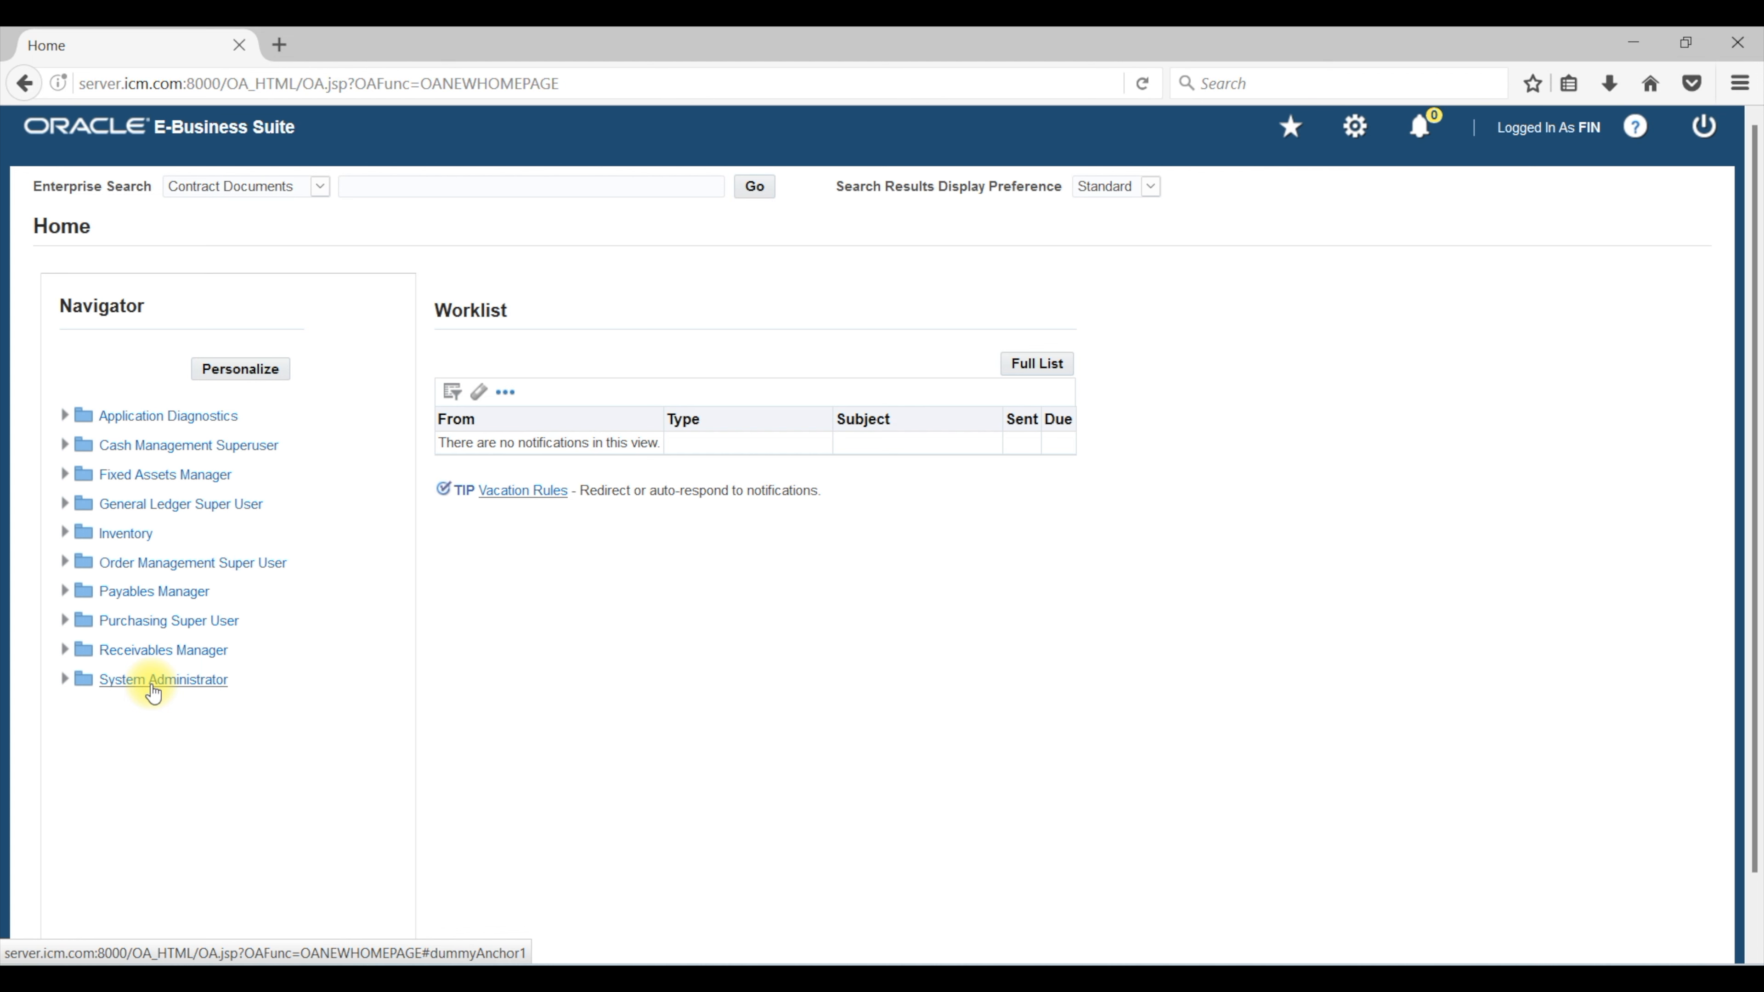
# Step: Open the key flexfield Segments form under General Ledger Super User, within Setup, Financials, Flexfields, Key
pyautogui.click(208, 506)
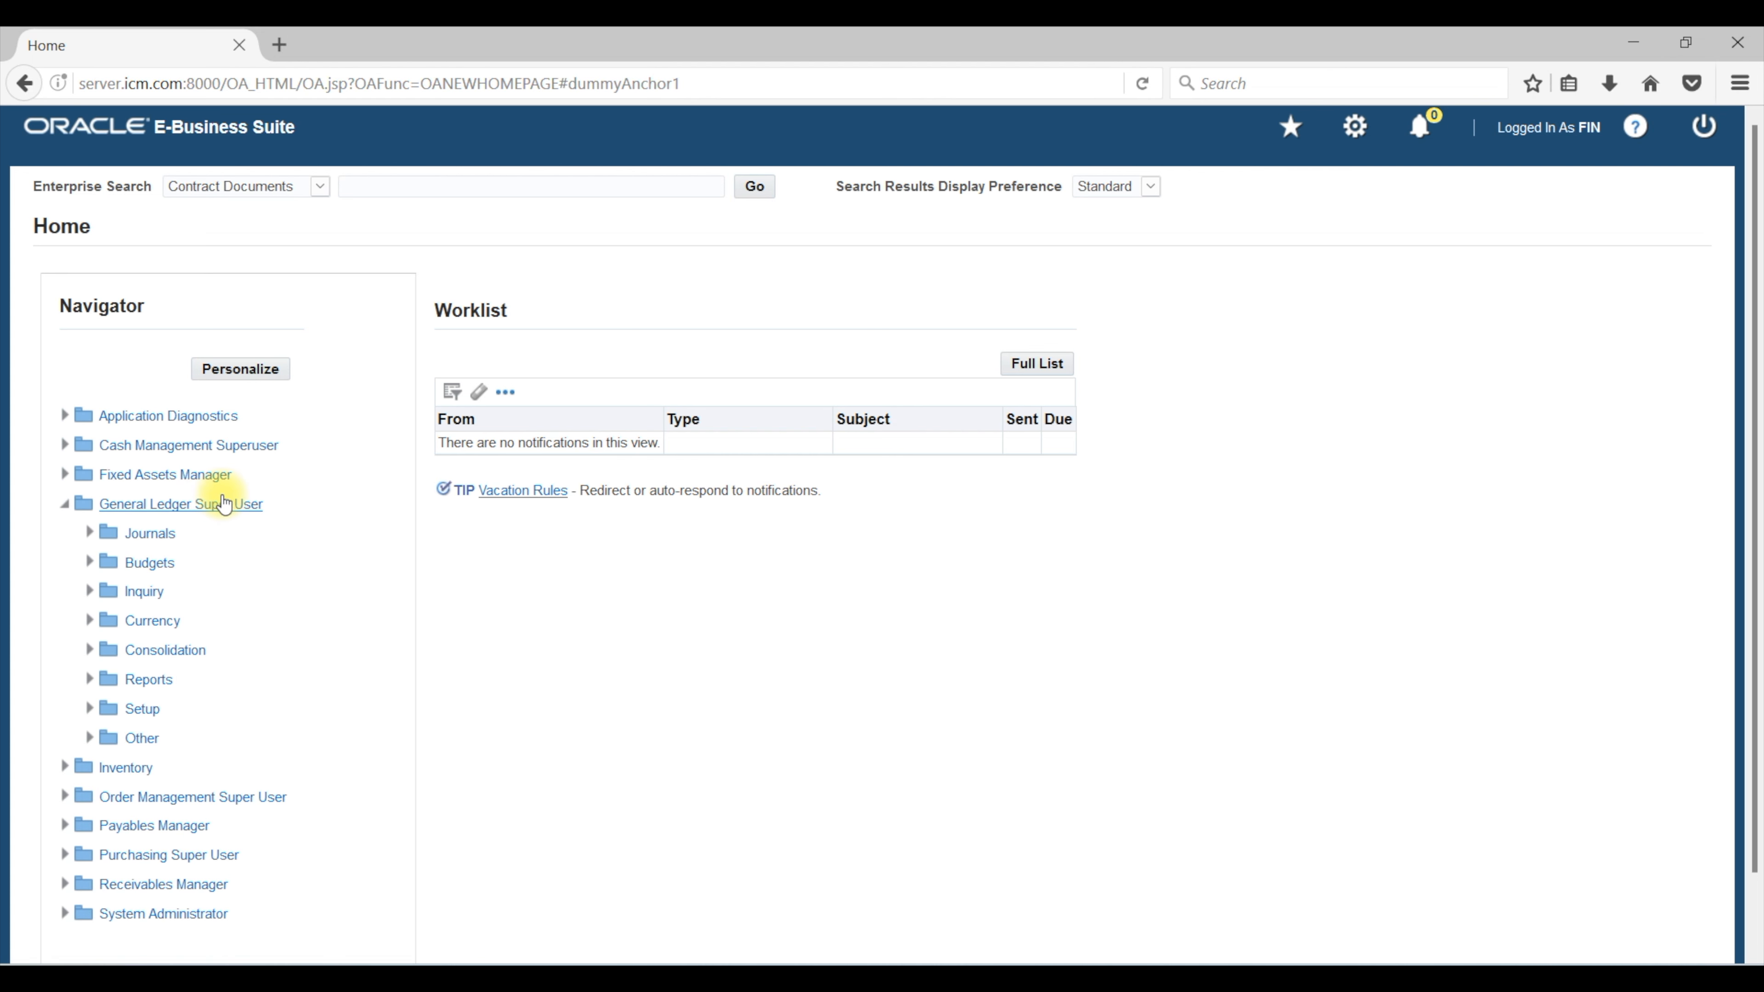
pyautogui.click(147, 709)
pyautogui.scroll(-3, 225, 695)
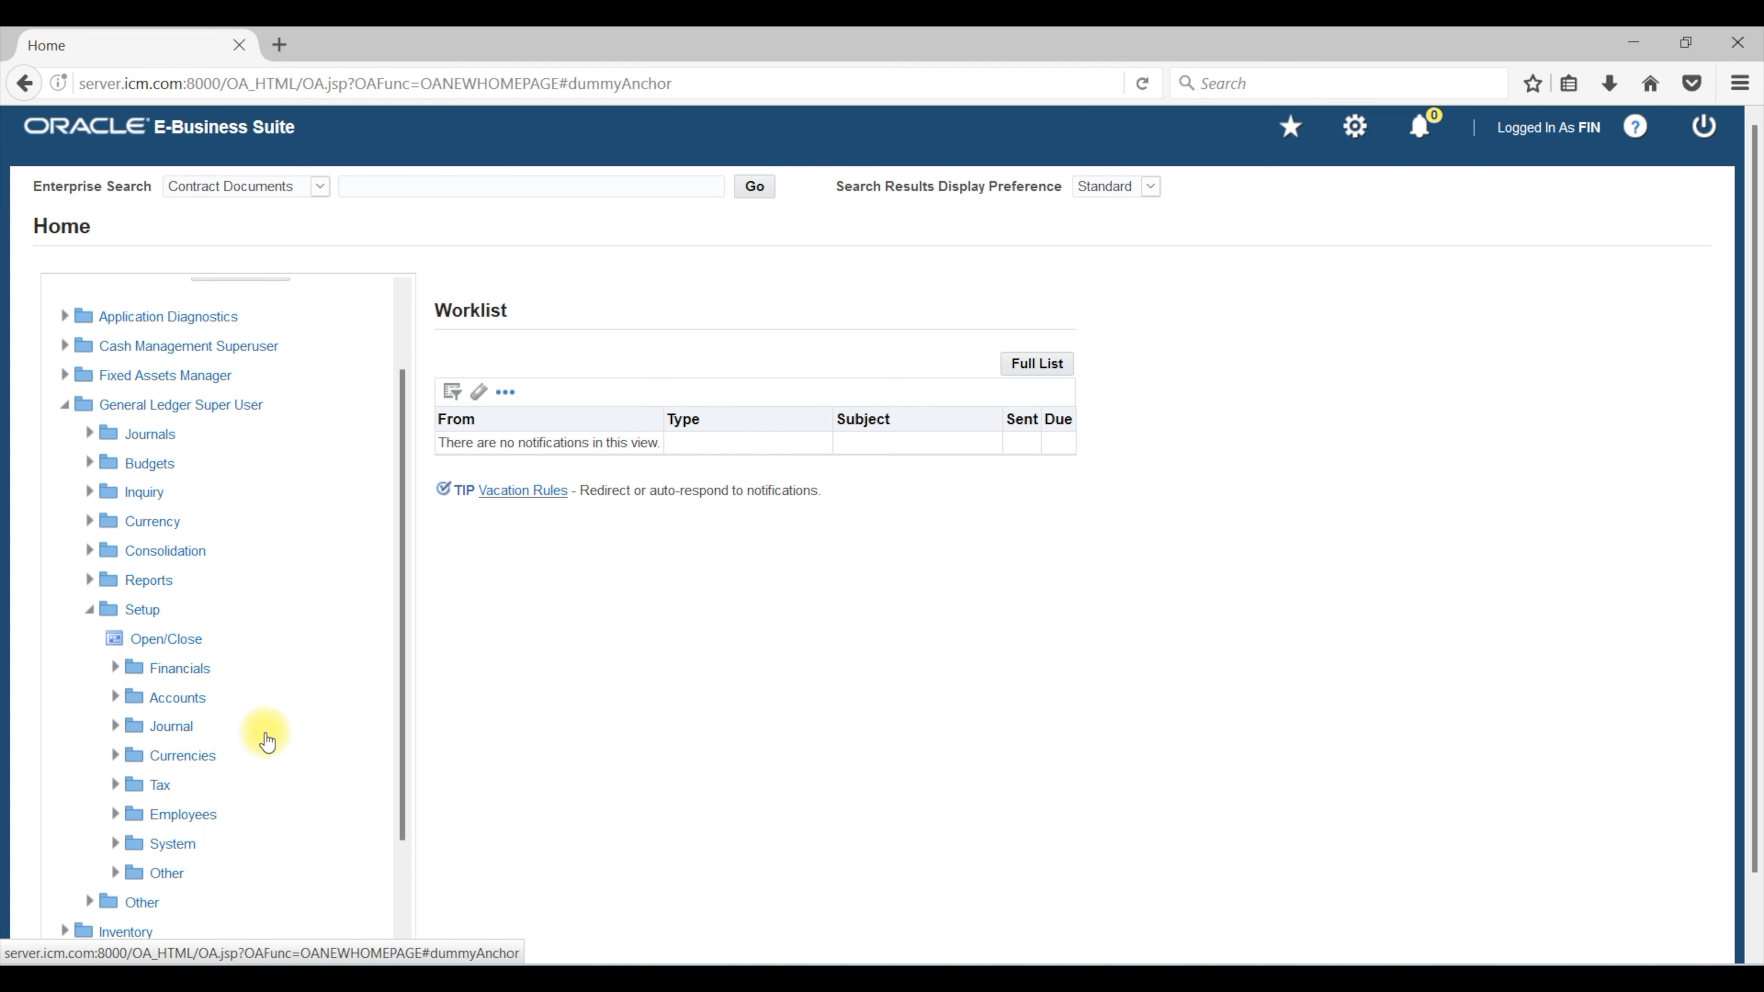
pyautogui.click(190, 669)
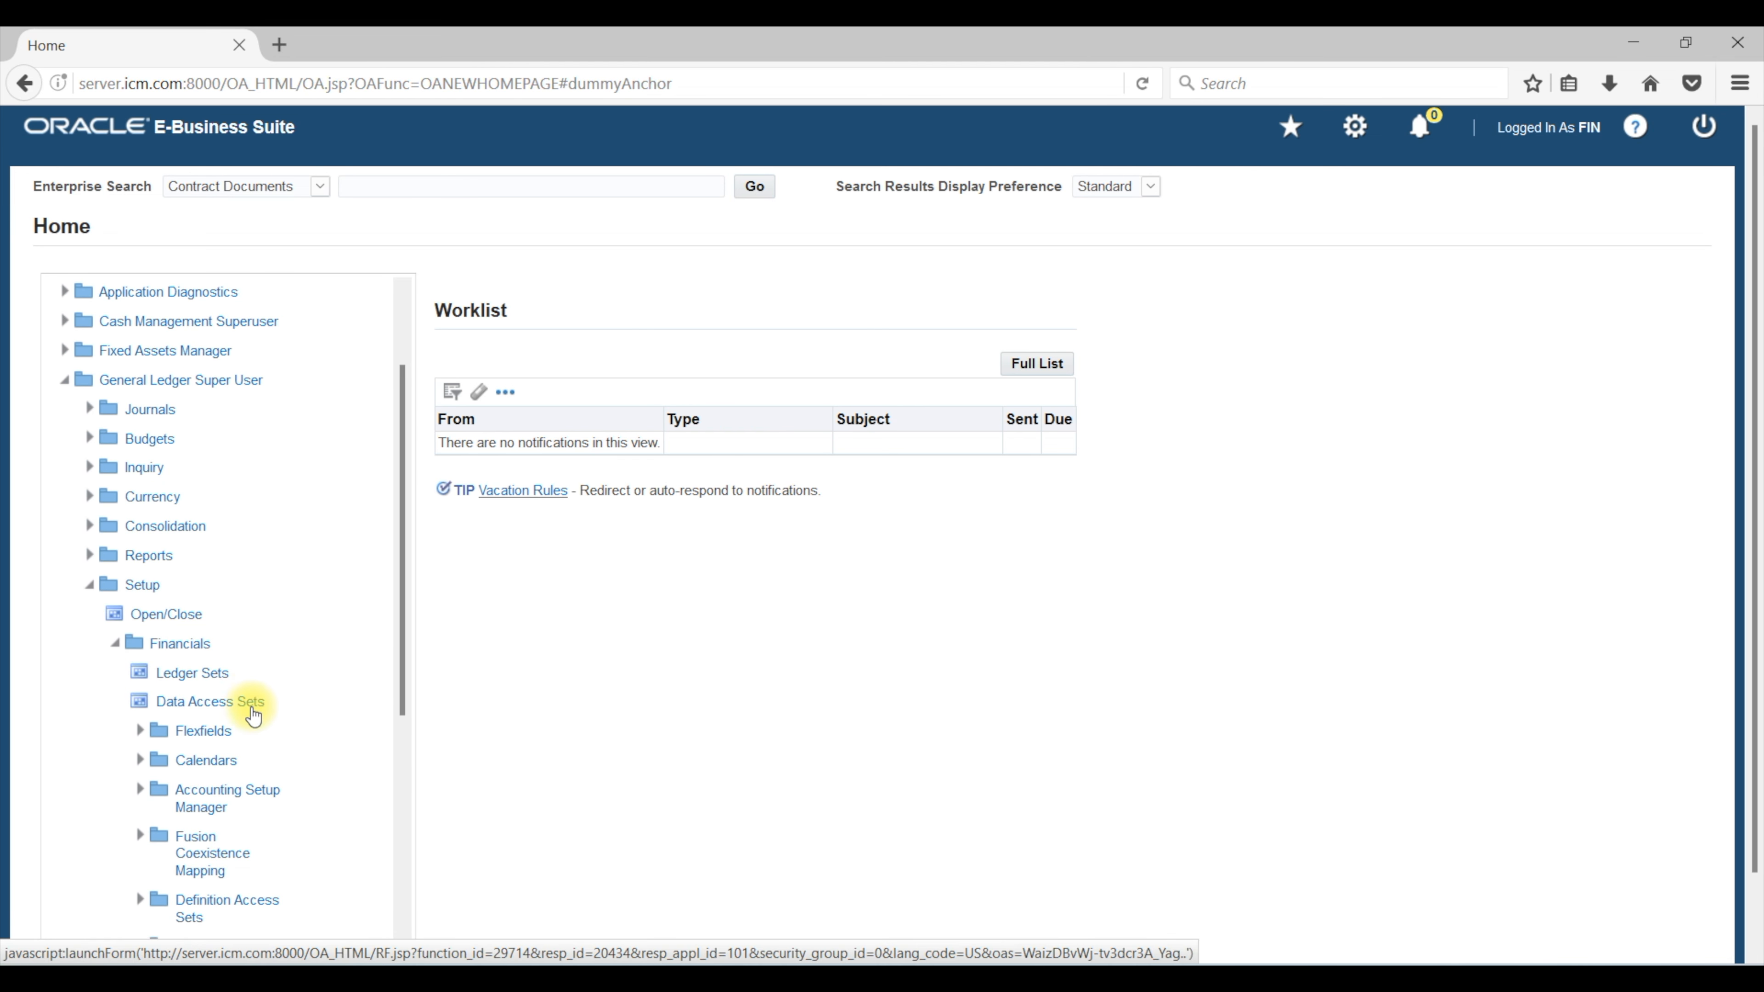
pyautogui.scroll(-3, 229, 688)
pyautogui.click(205, 656)
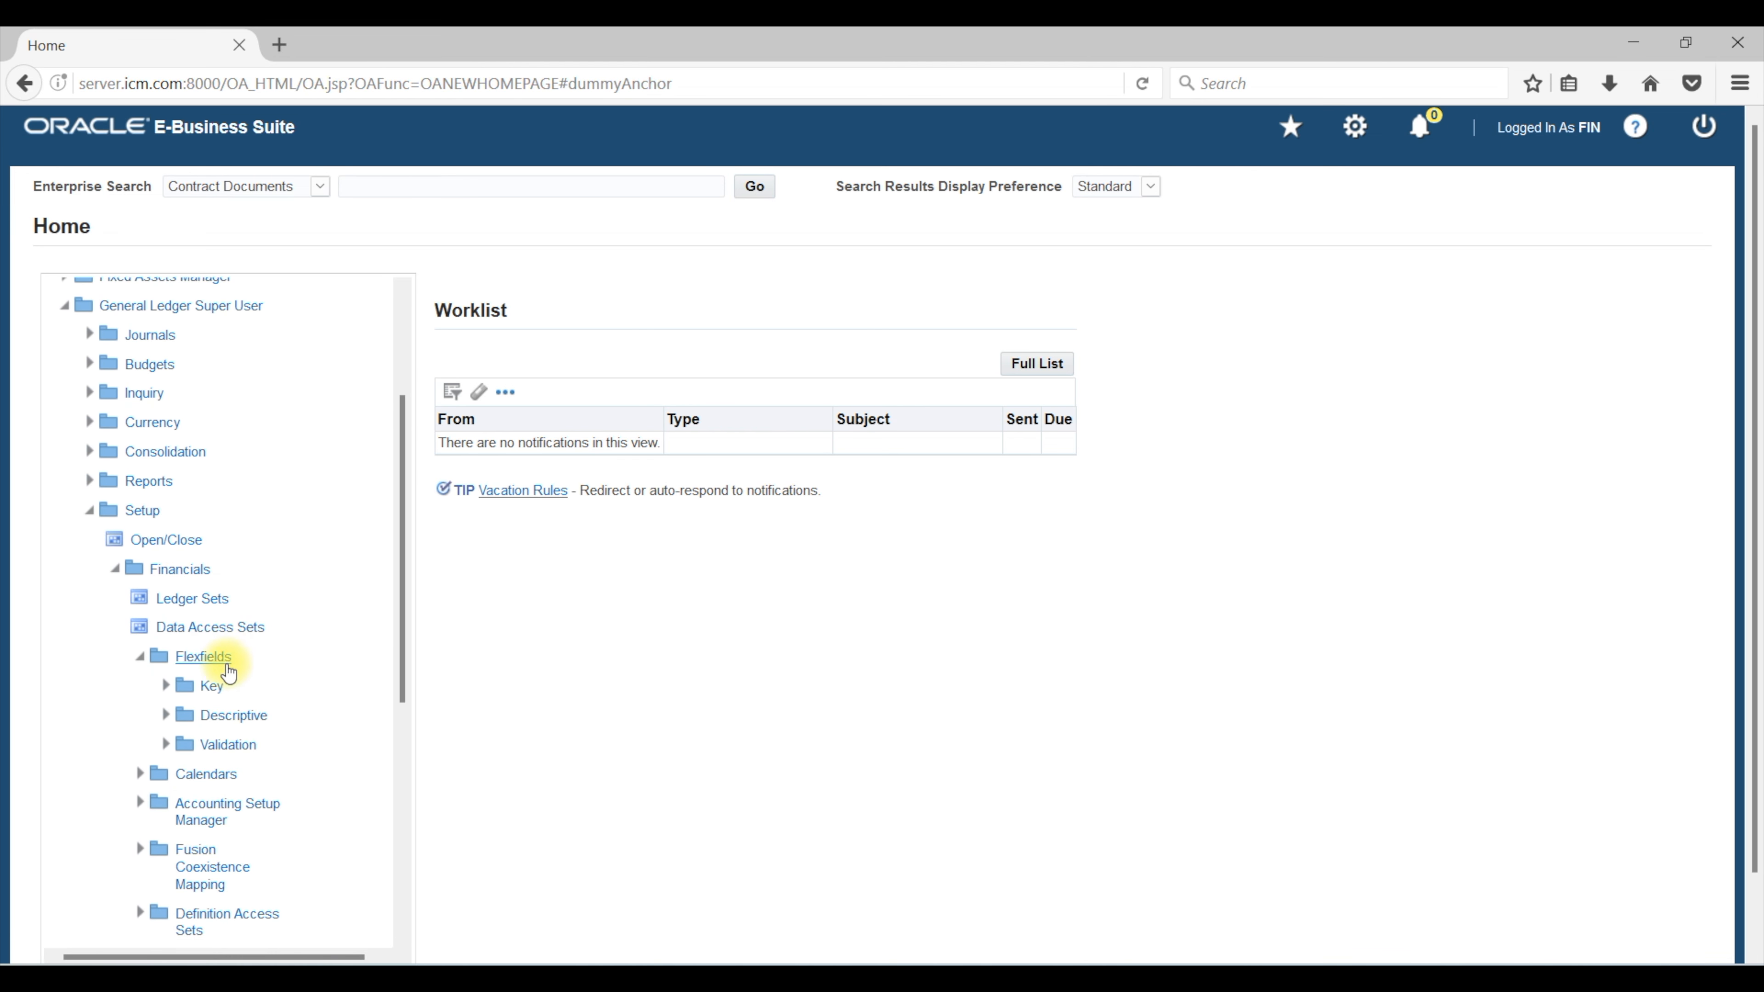
pyautogui.click(213, 686)
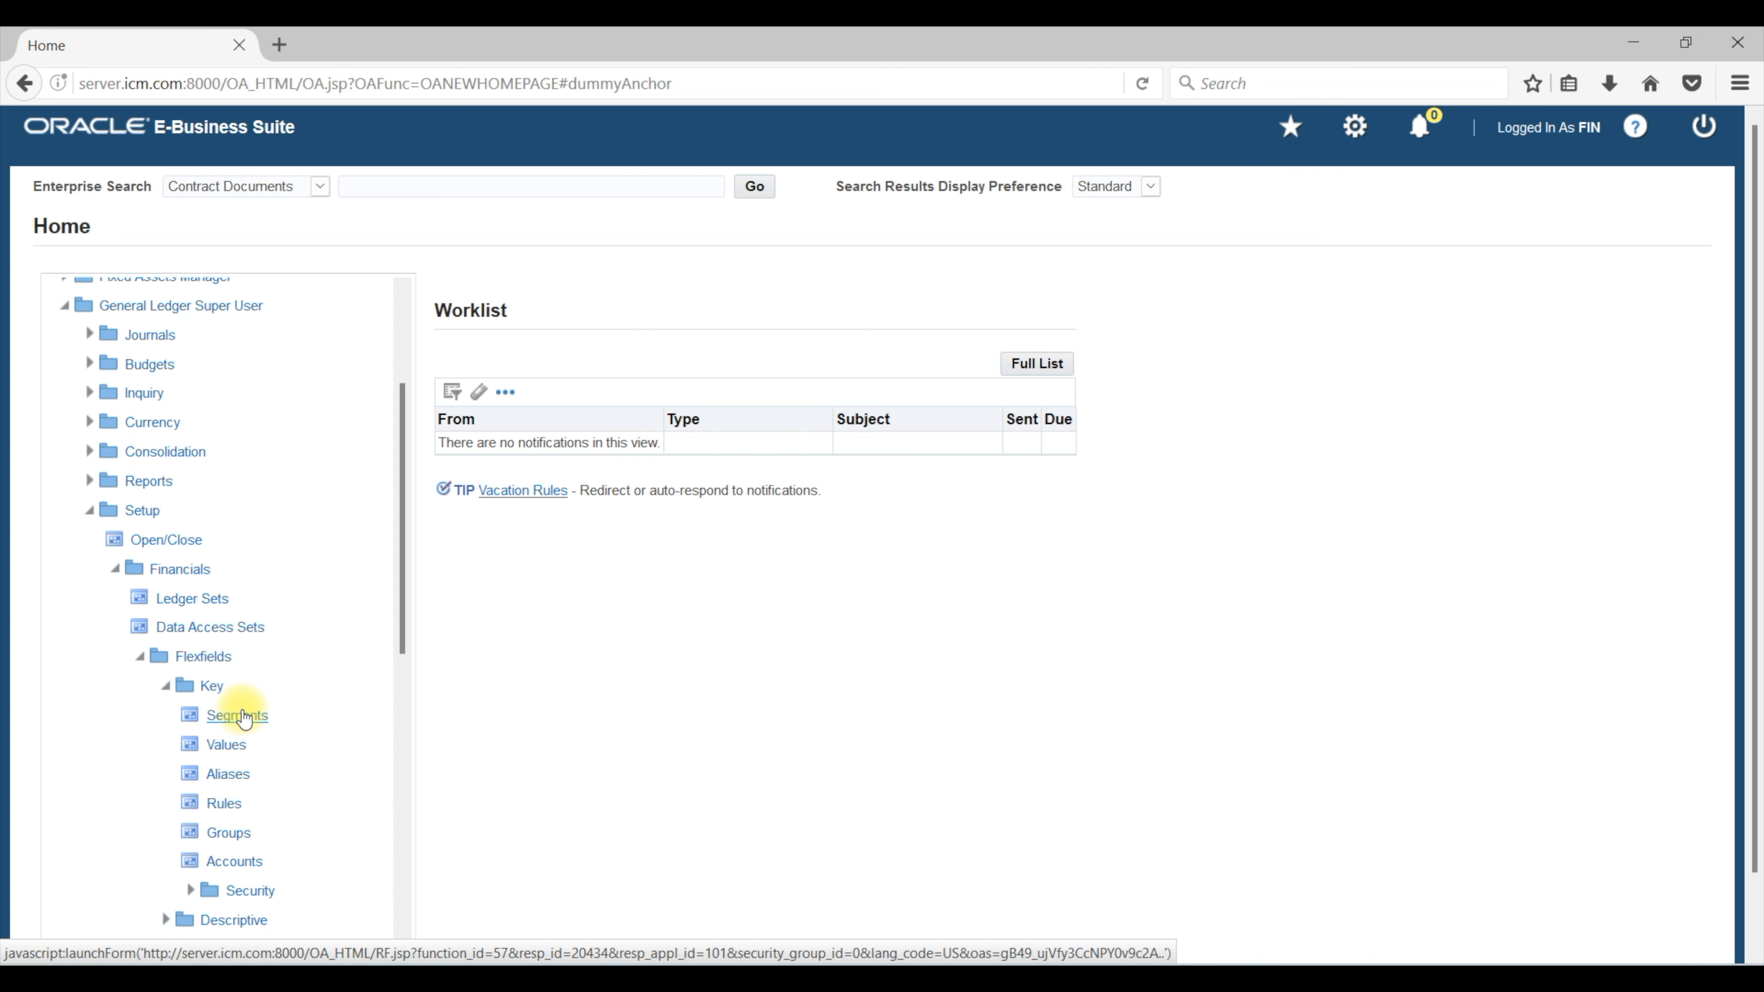
pyautogui.click(243, 715)
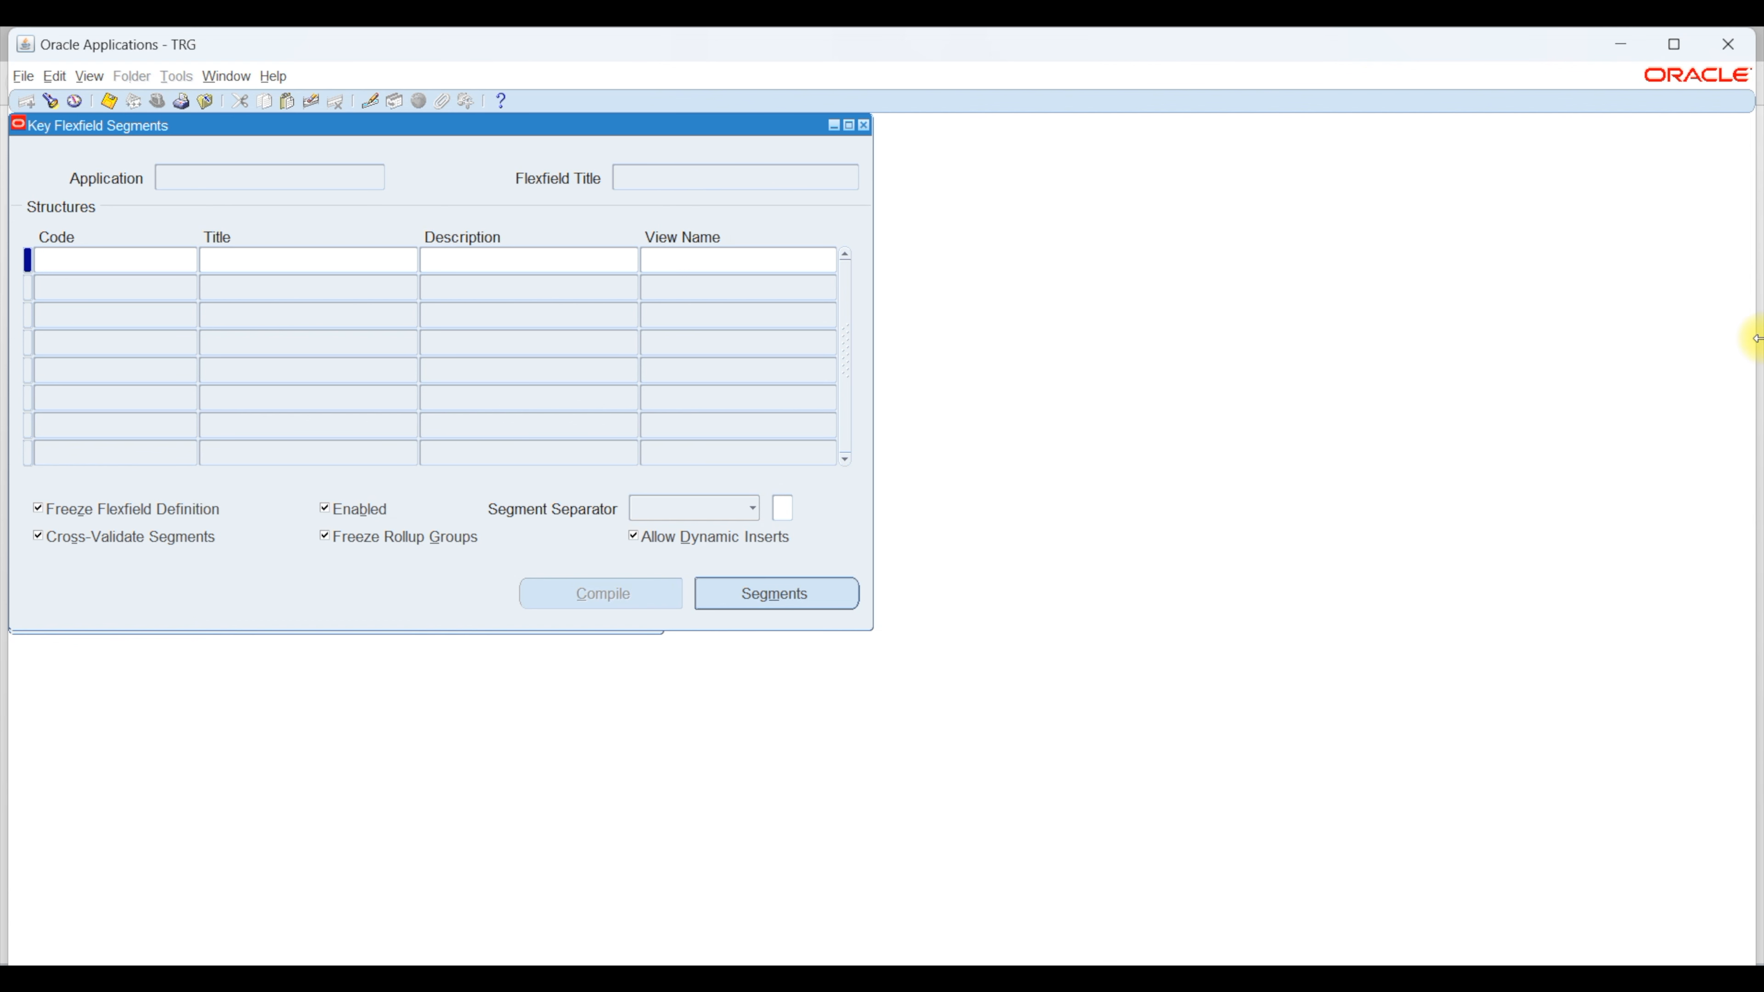
# Step: Query the key flexfields whose flexfield title matches "Accounting%"
pyautogui.press('F11')
pyautogui.press('Tab')
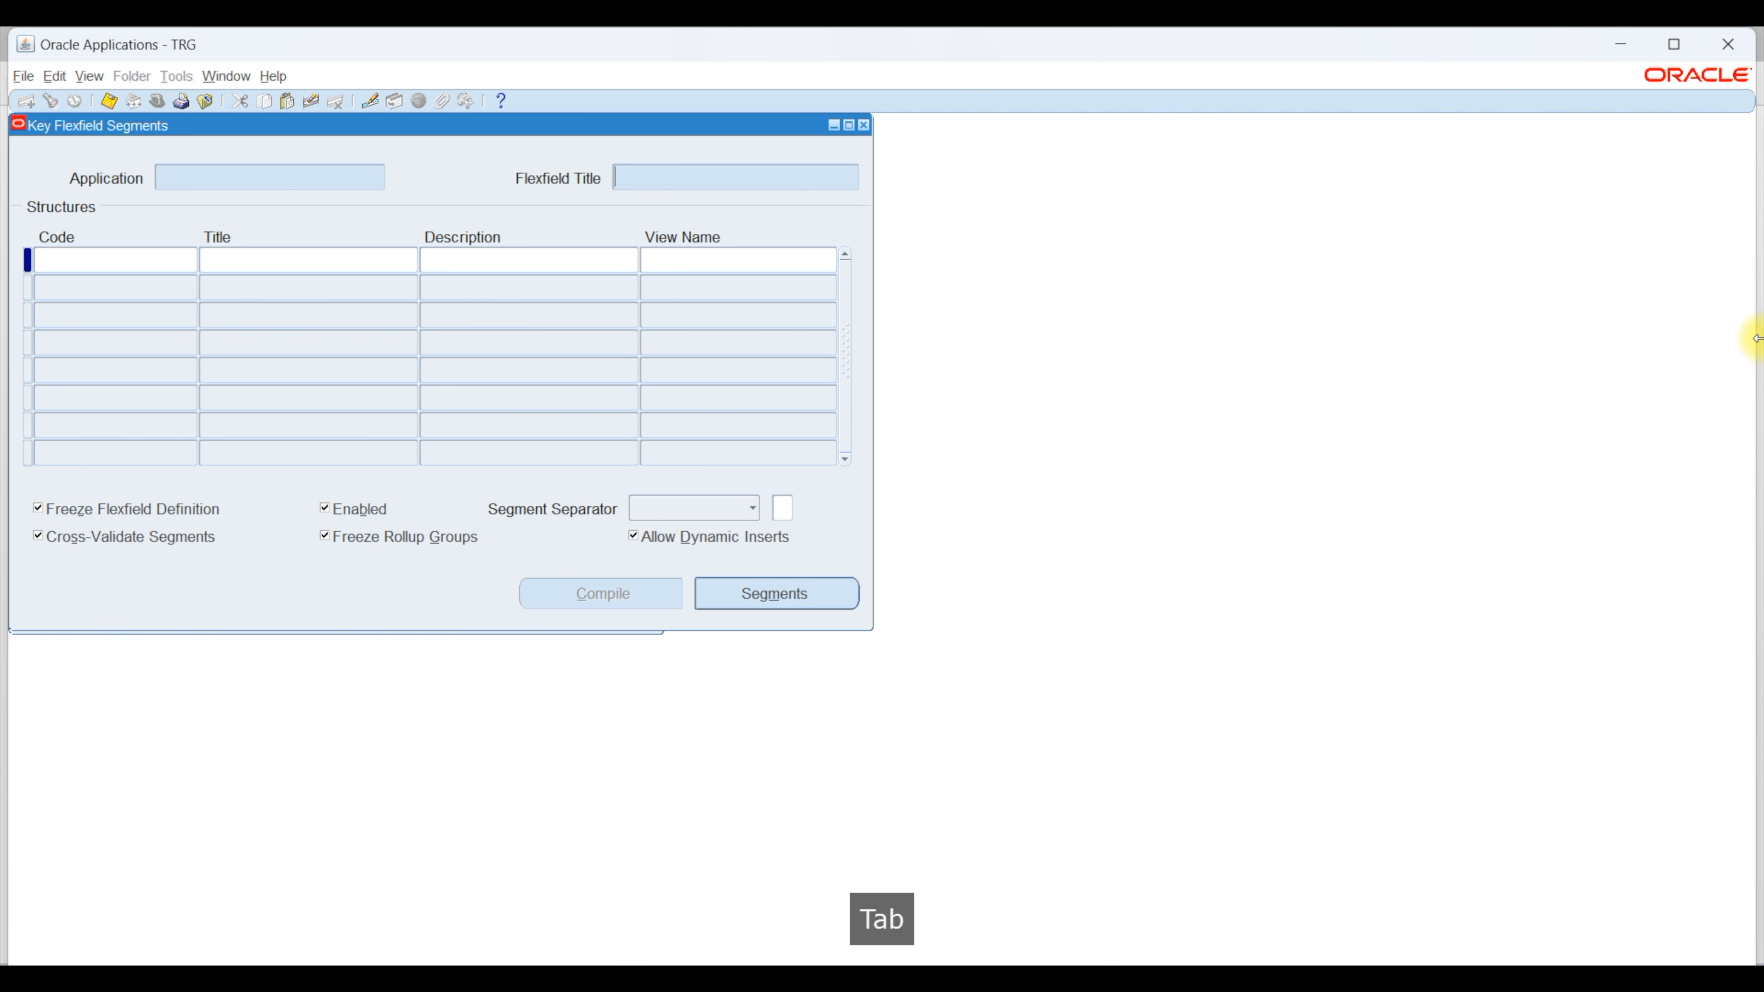
pyautogui.write('Accoun')
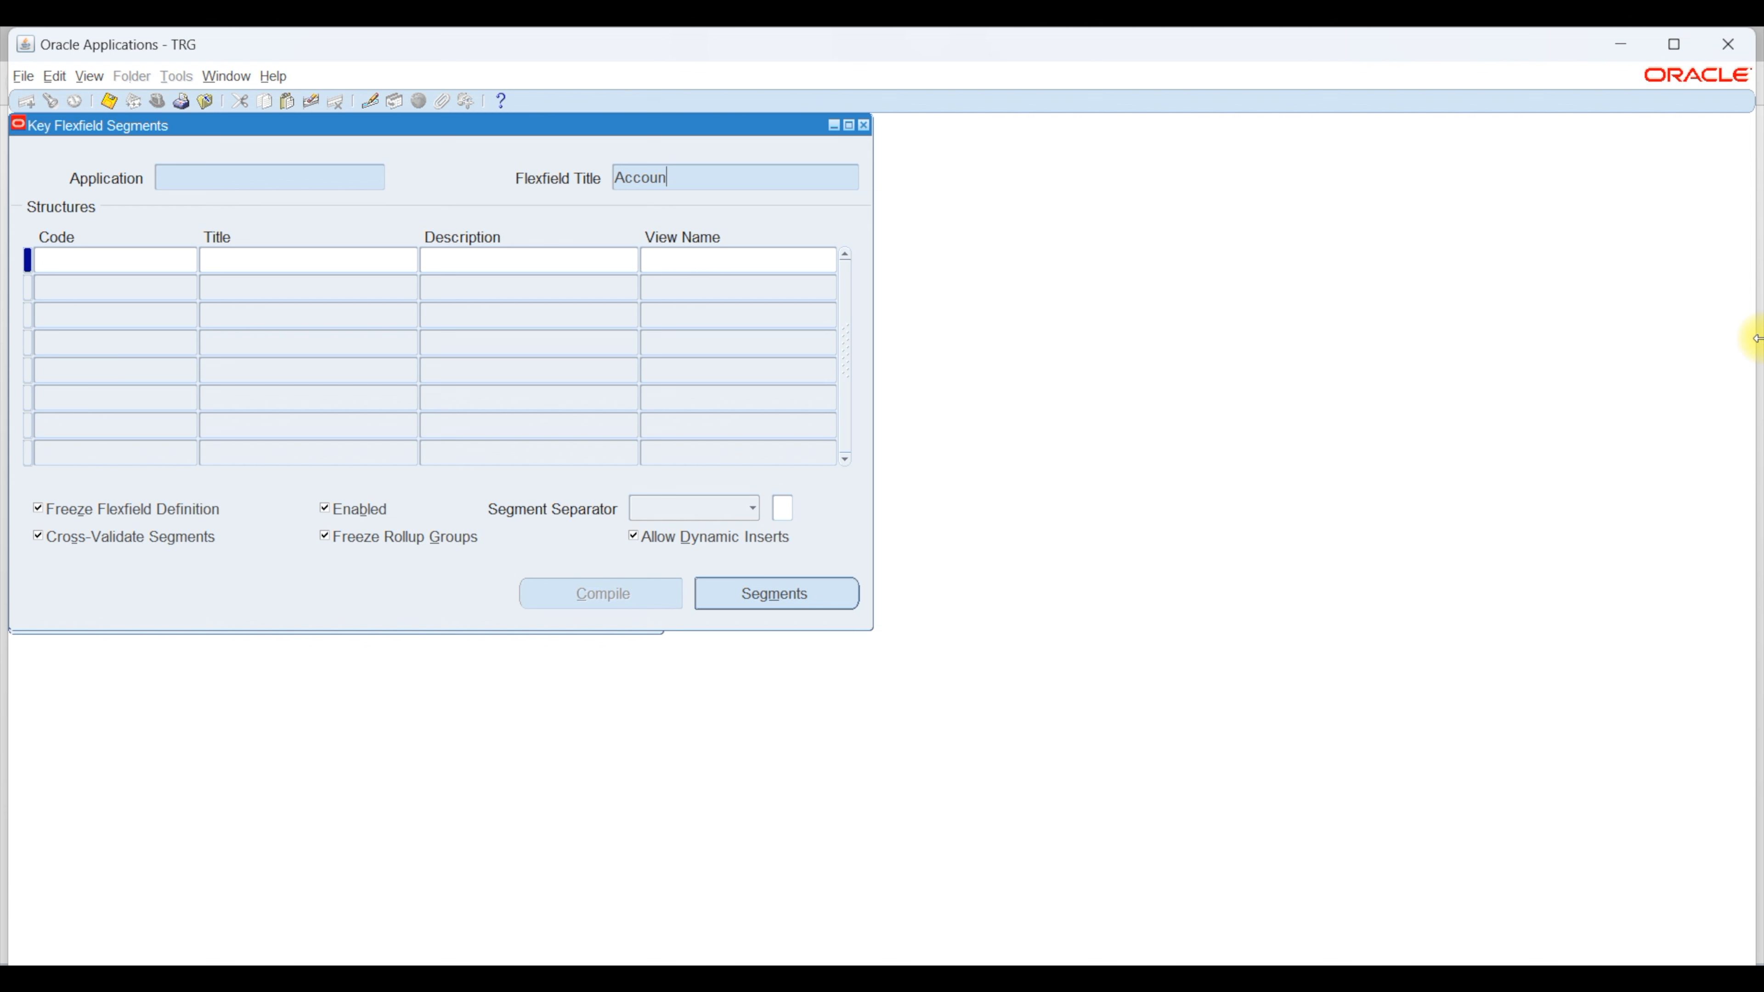
pyautogui.write('ting%')
pyautogui.hotkey('ctrl', 'F11')
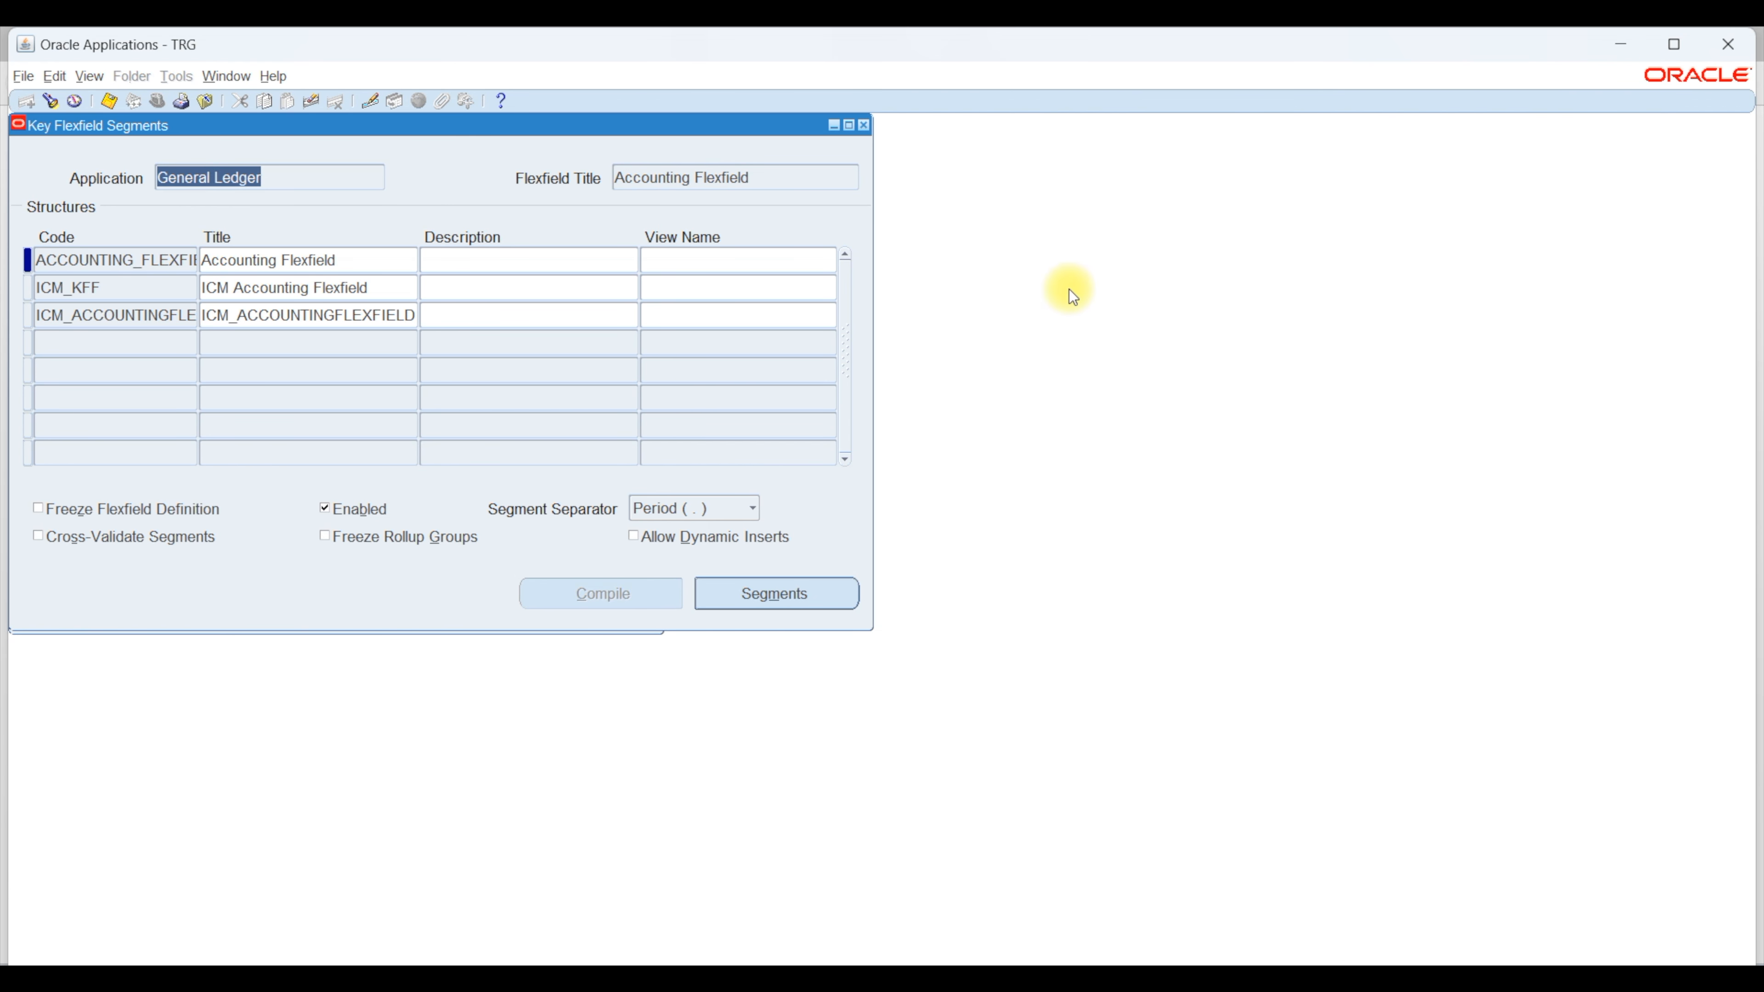
# Step: Examine the codes and titles of the existing Accounting Flexfield structures
pyautogui.click(347, 260)
pyautogui.click(350, 290)
pyautogui.click(350, 311)
pyautogui.click(347, 287)
pyautogui.click(344, 263)
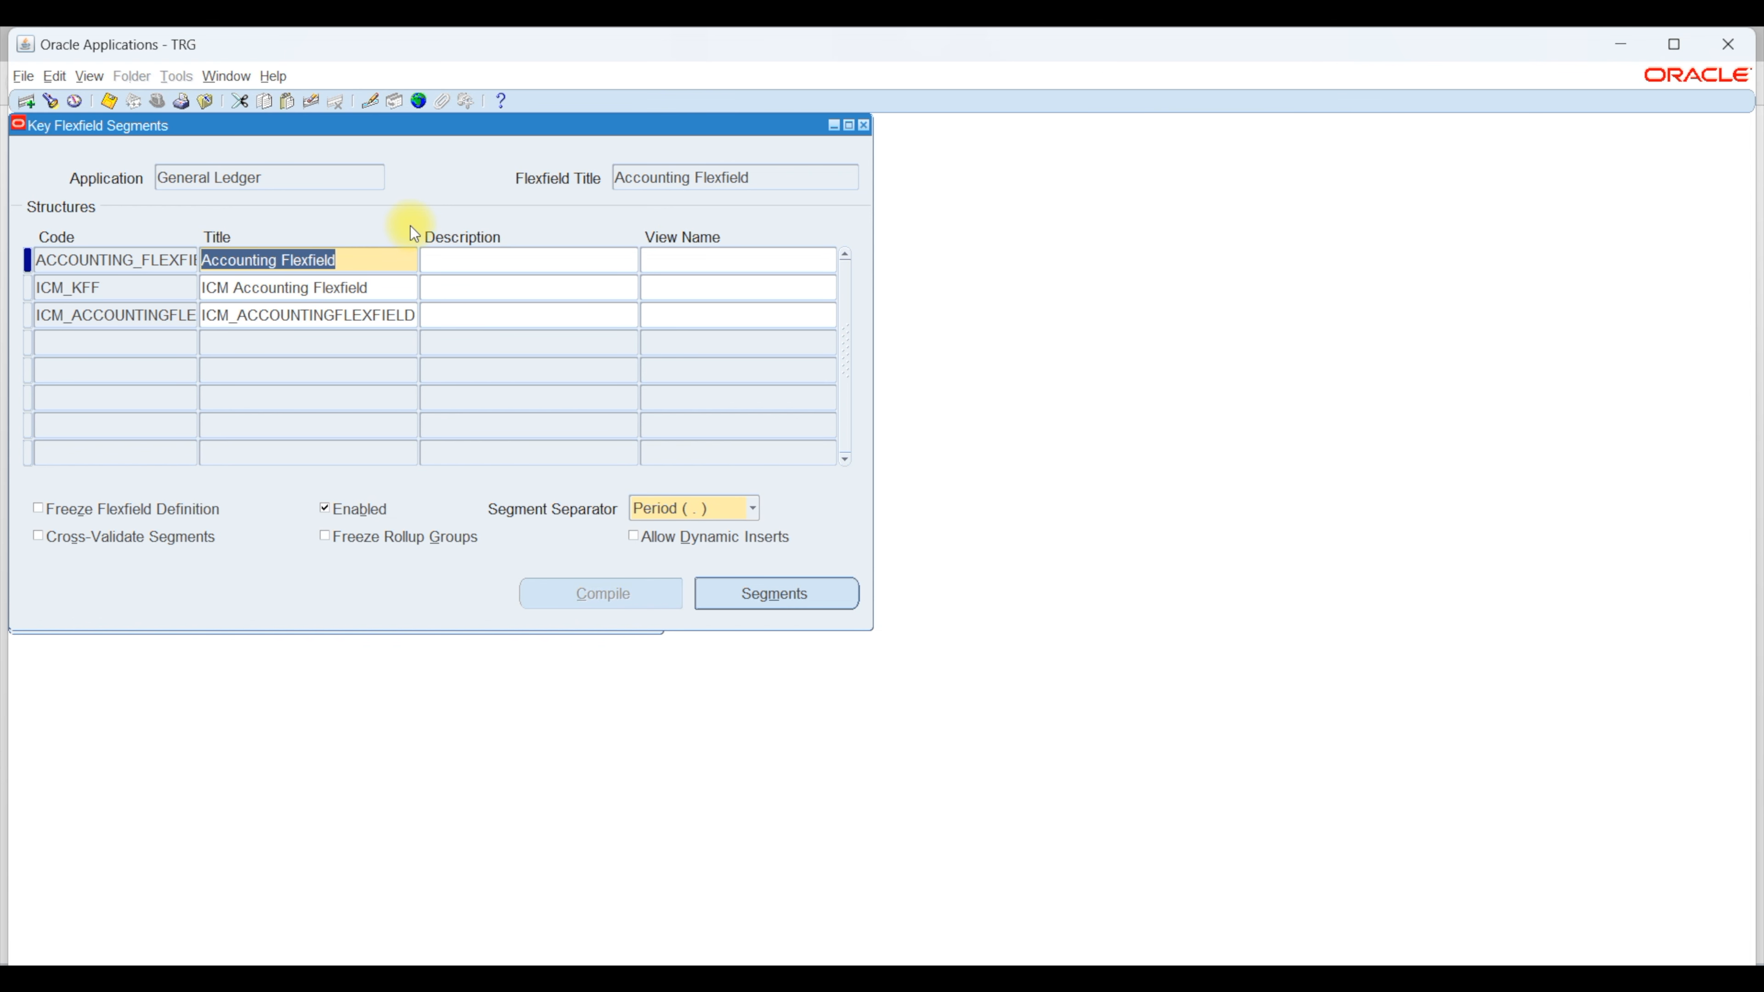
pyautogui.click(142, 262)
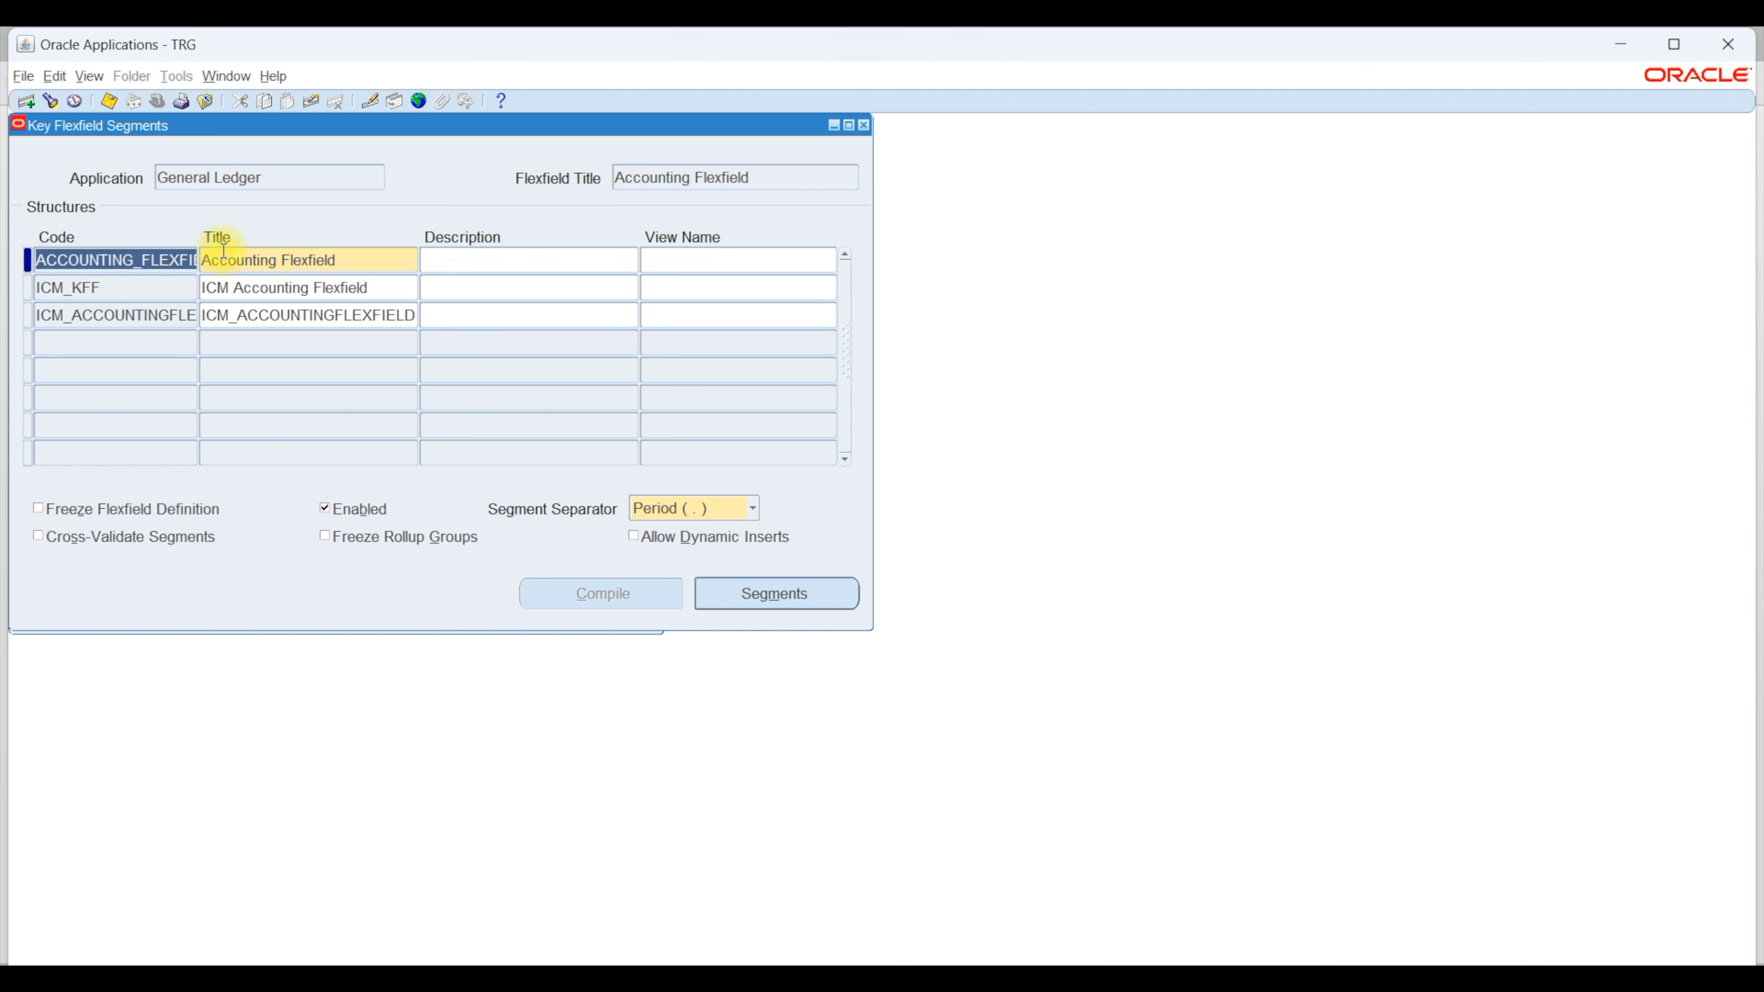
pyautogui.click(335, 257)
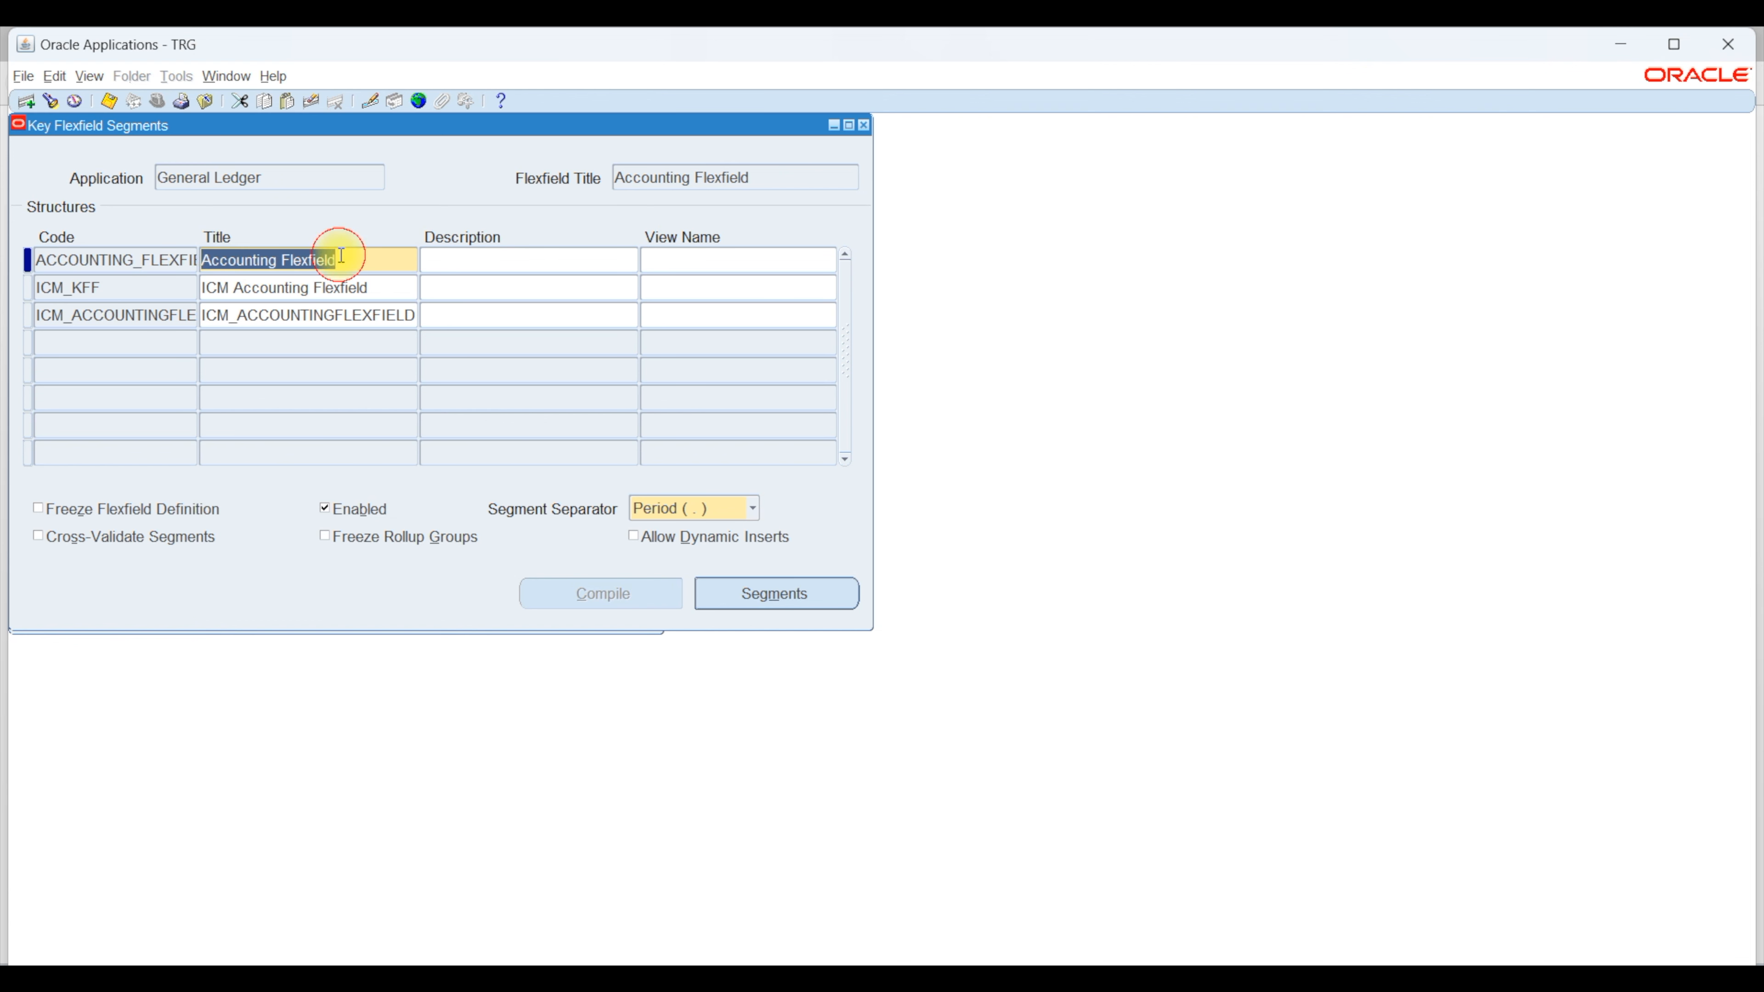
pyautogui.click(167, 259)
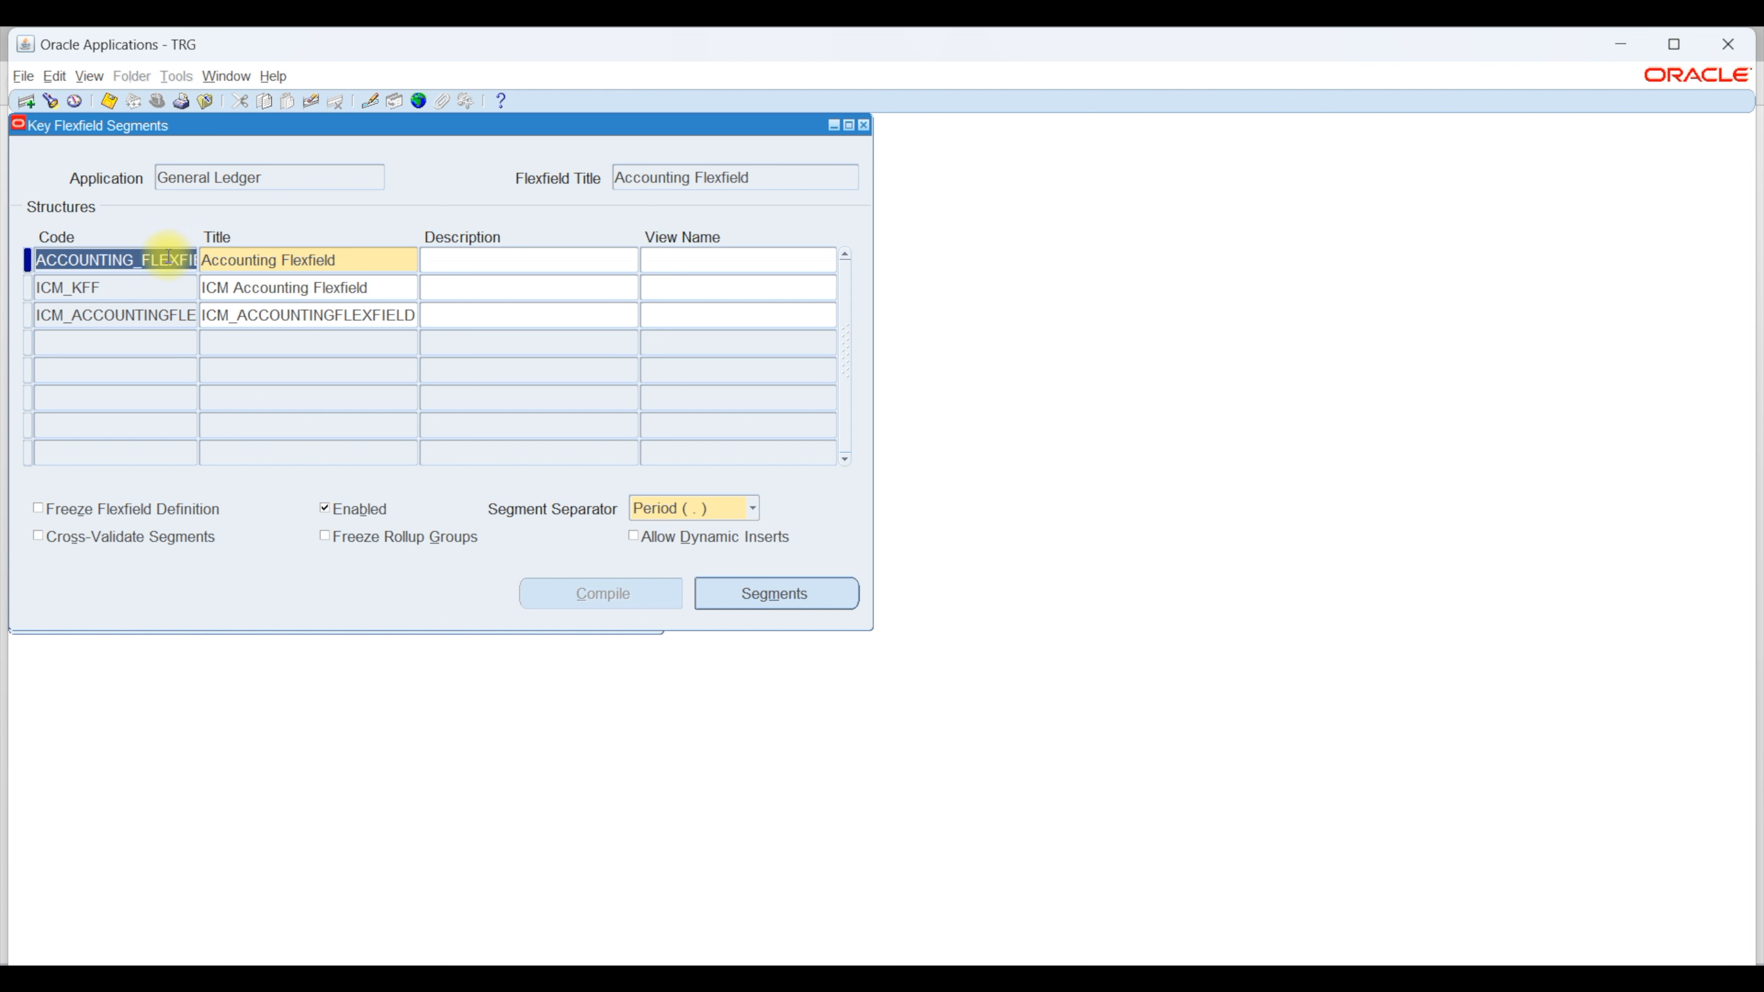
pyautogui.click(146, 285)
pyautogui.click(193, 313)
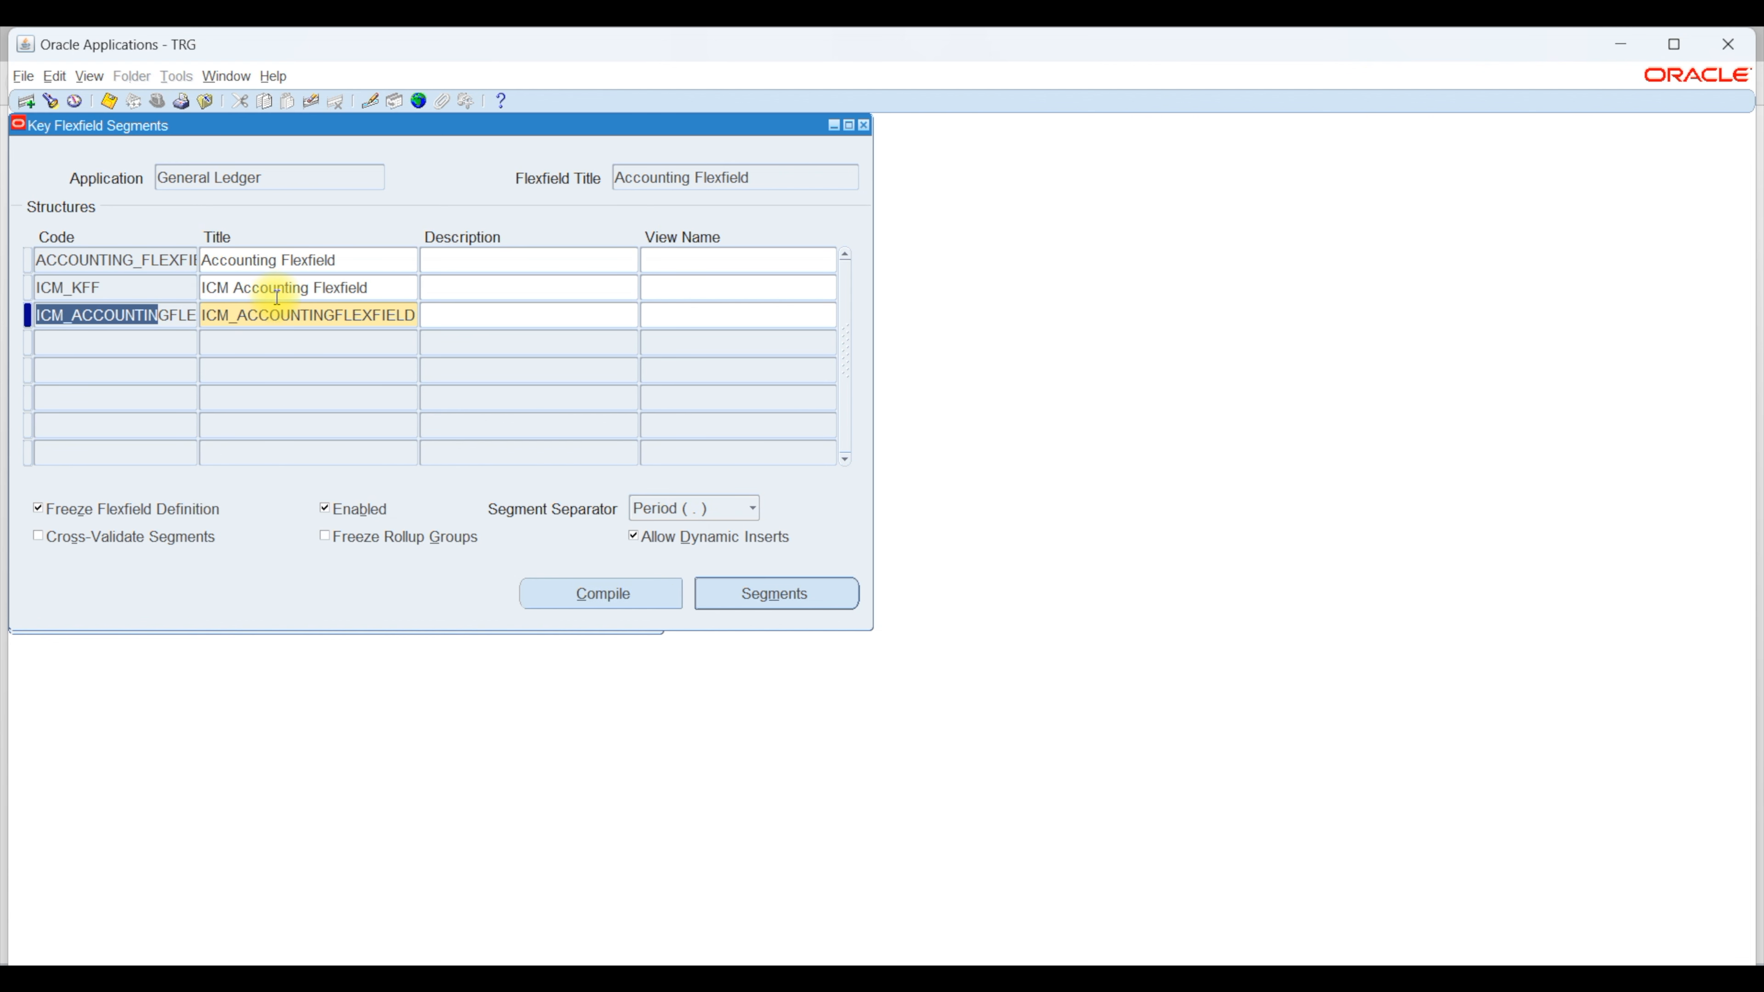
pyautogui.click(136, 343)
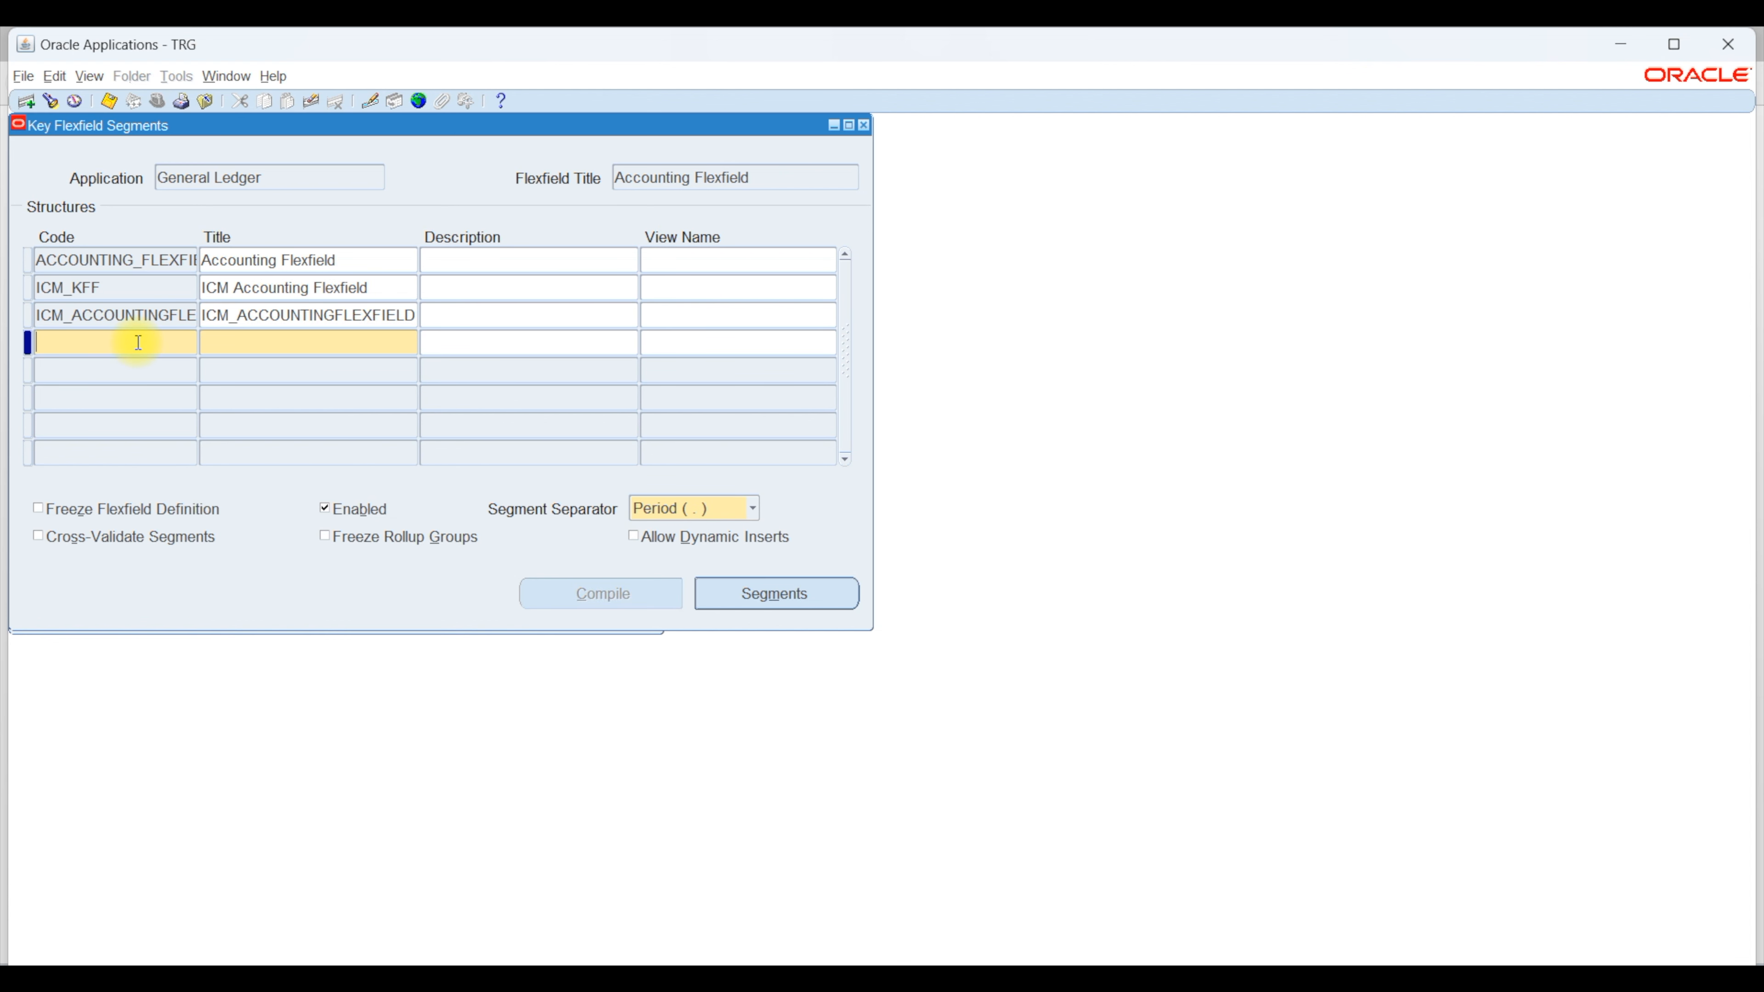
pyautogui.click(143, 317)
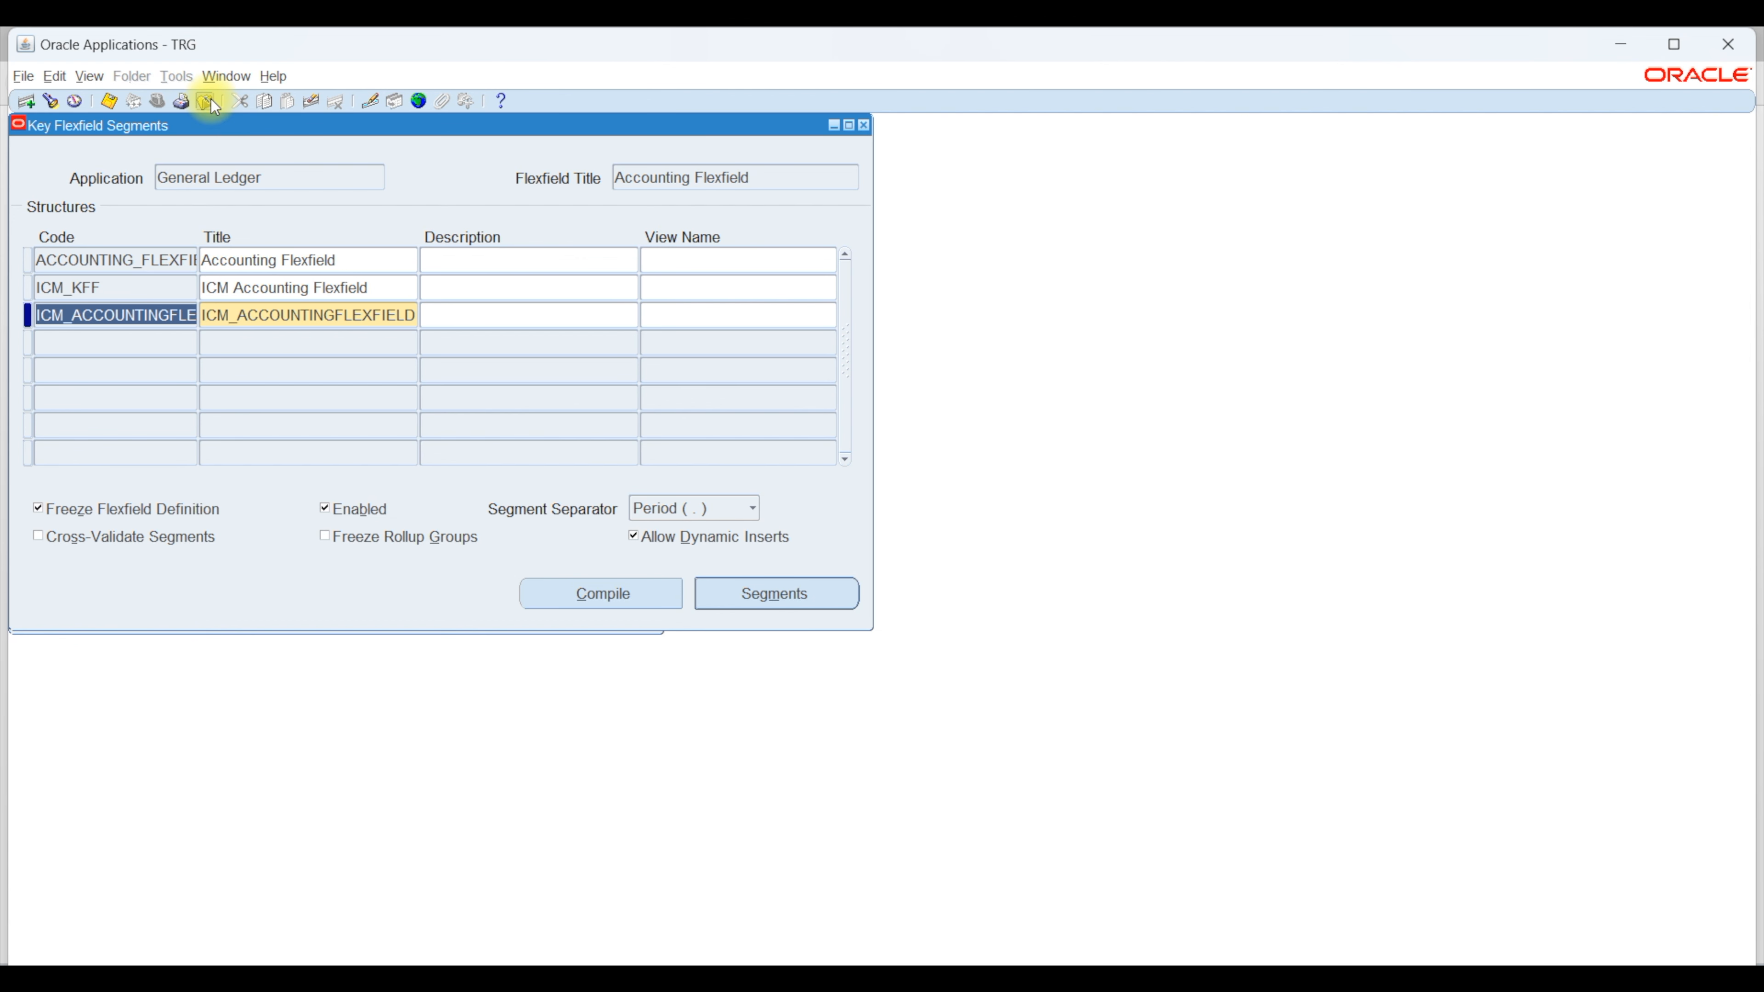
# Step: Find the key flexfields for the application "general Ledger" and load the Accounting Flexfield
pyautogui.click(53, 102)
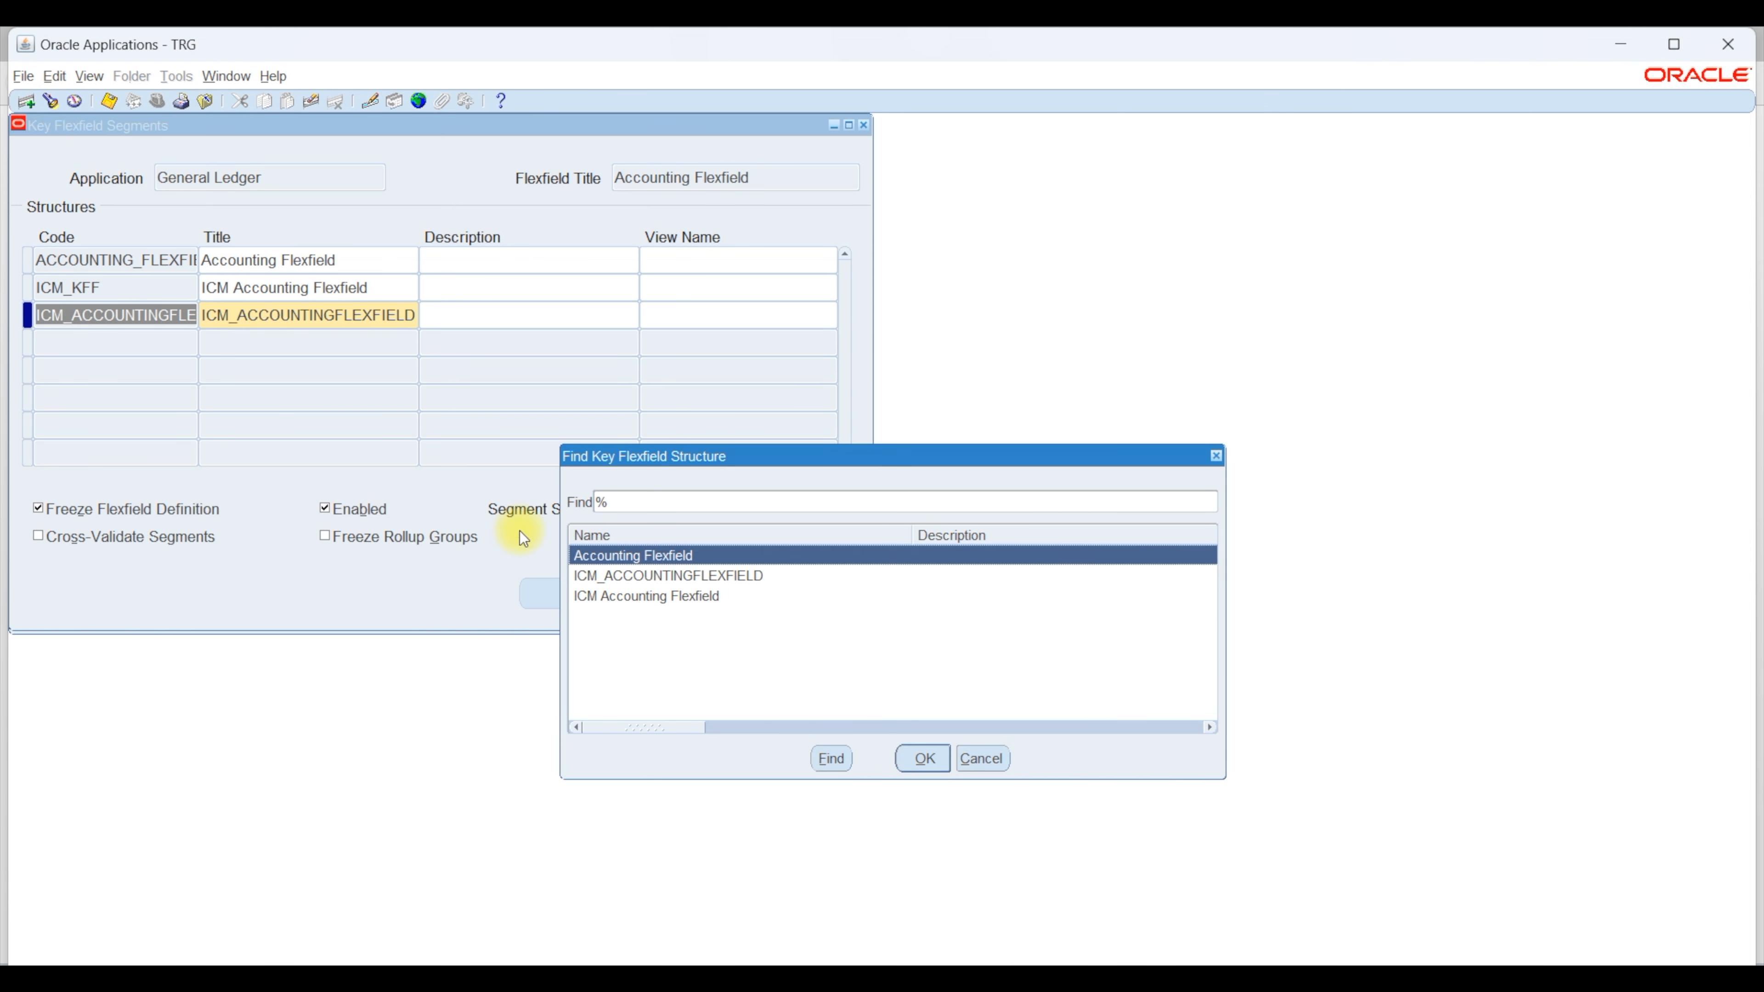
pyautogui.click(981, 758)
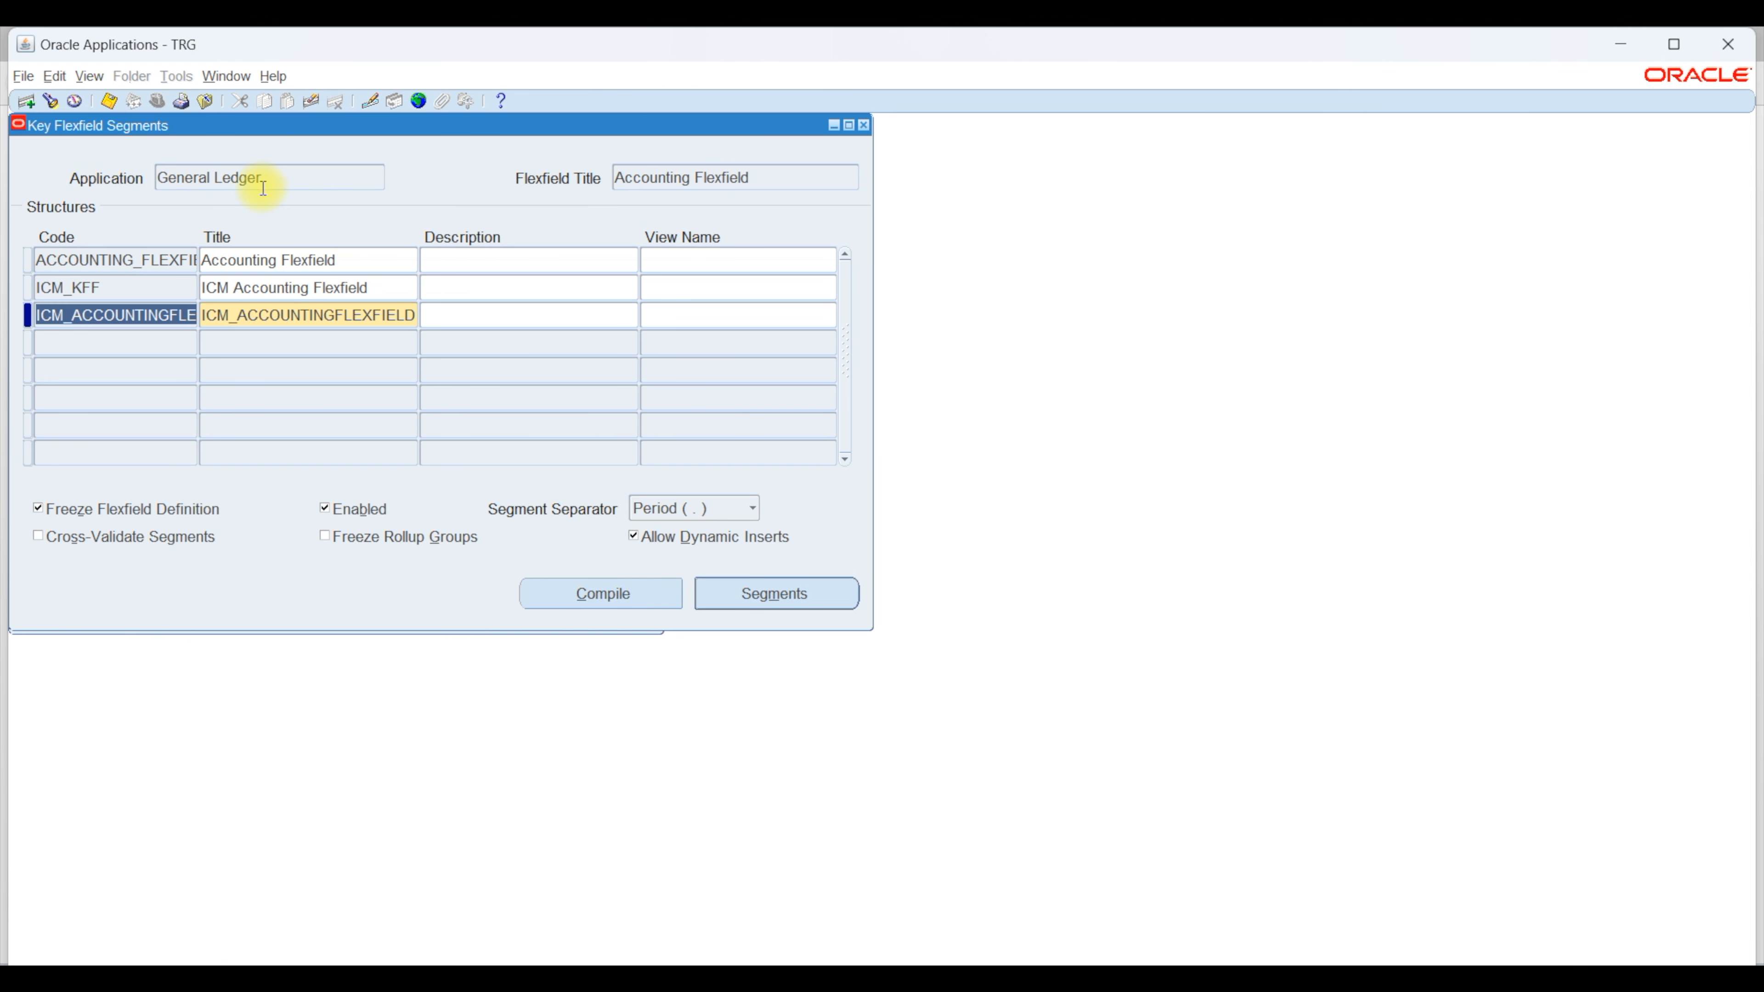
pyautogui.click(292, 180)
pyautogui.click(52, 104)
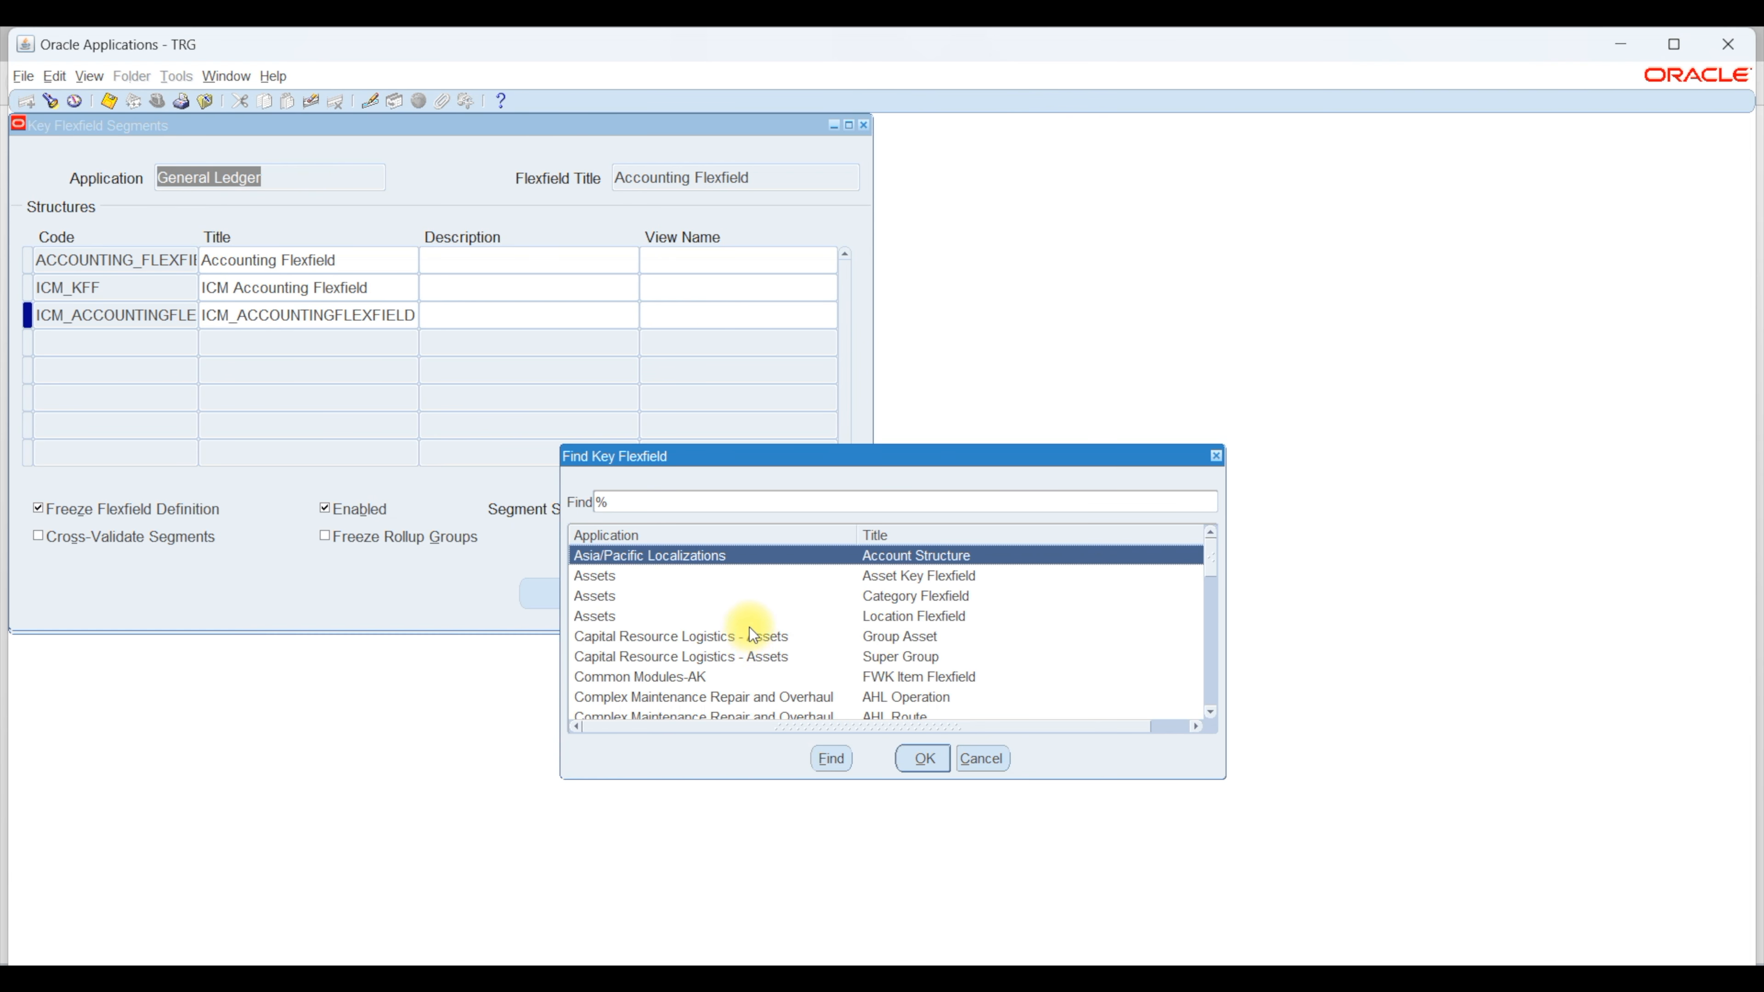
pyautogui.write('general Ledger')
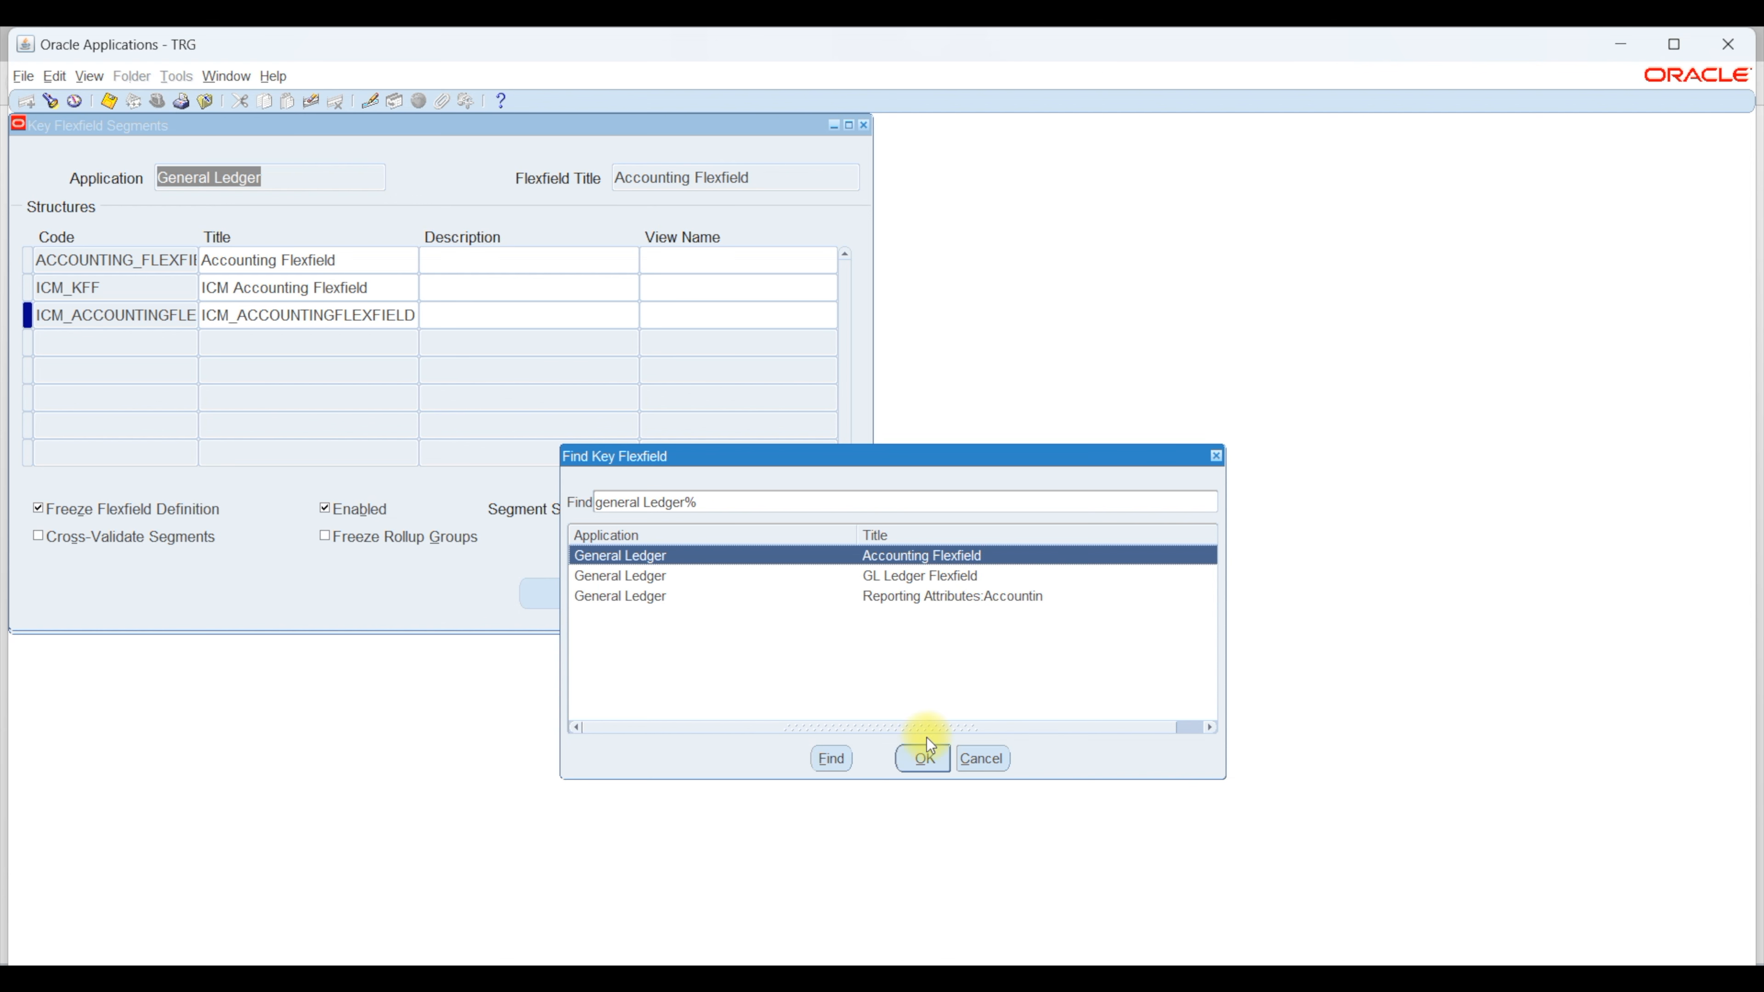
pyautogui.click(924, 758)
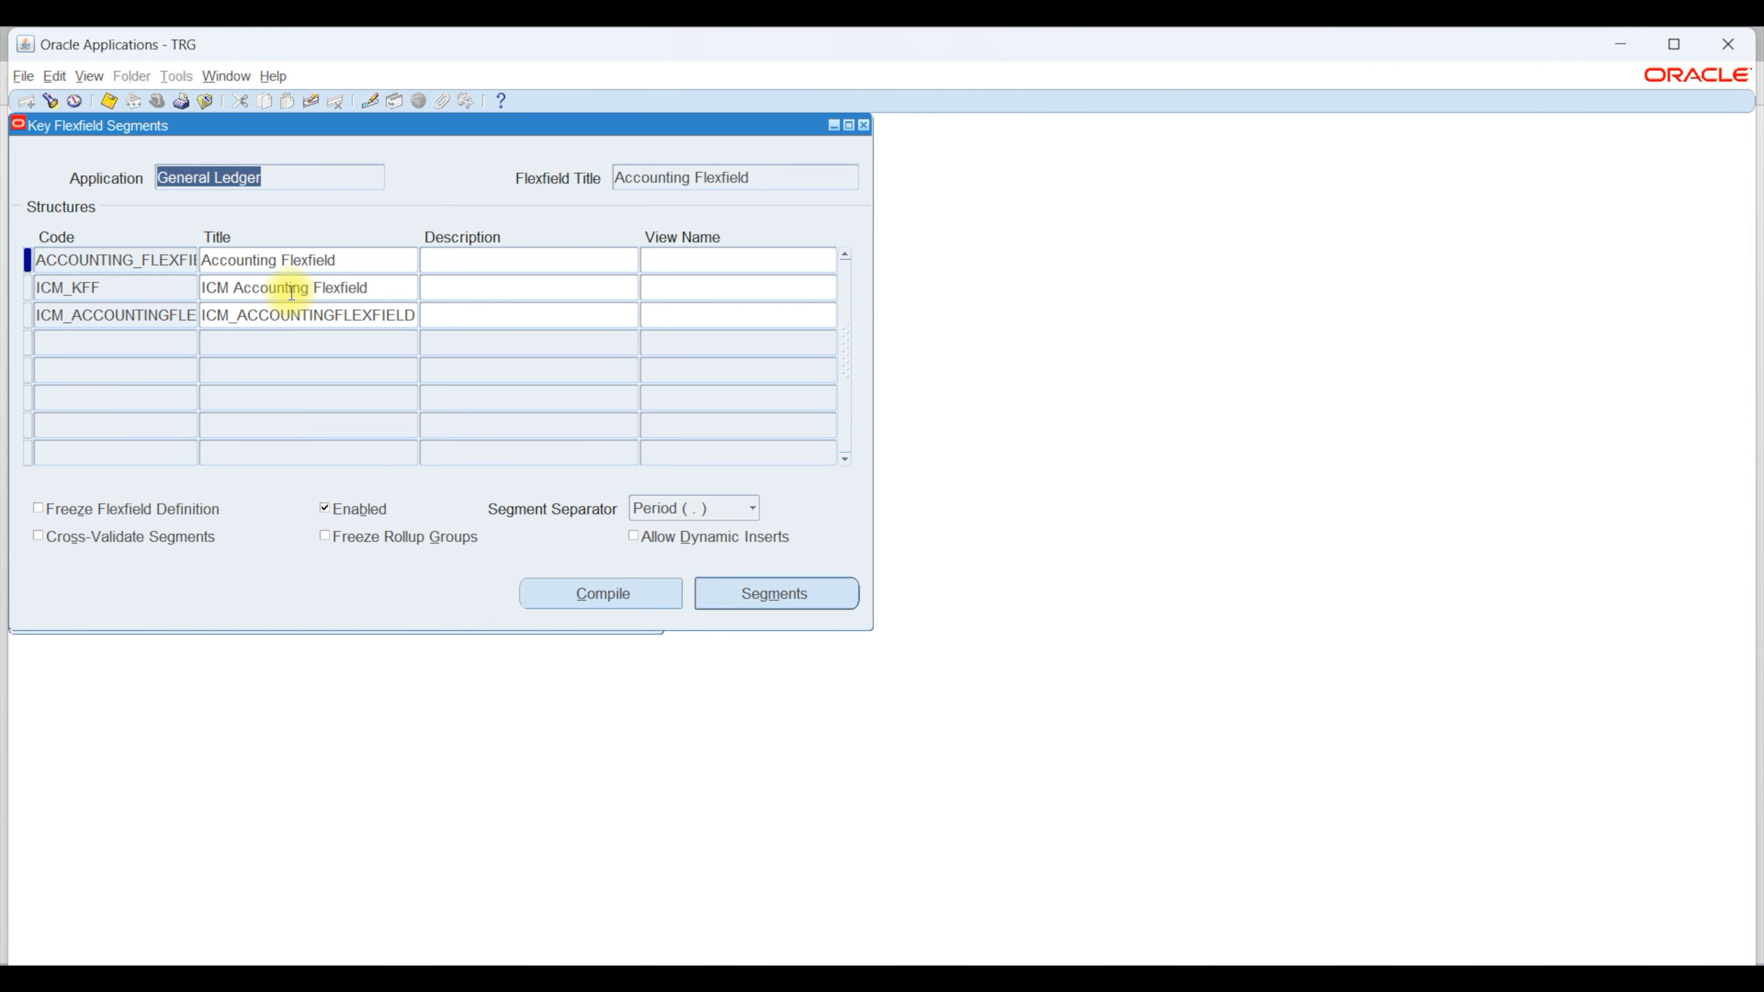
pyautogui.click(306, 261)
pyautogui.click(316, 289)
pyautogui.click(320, 314)
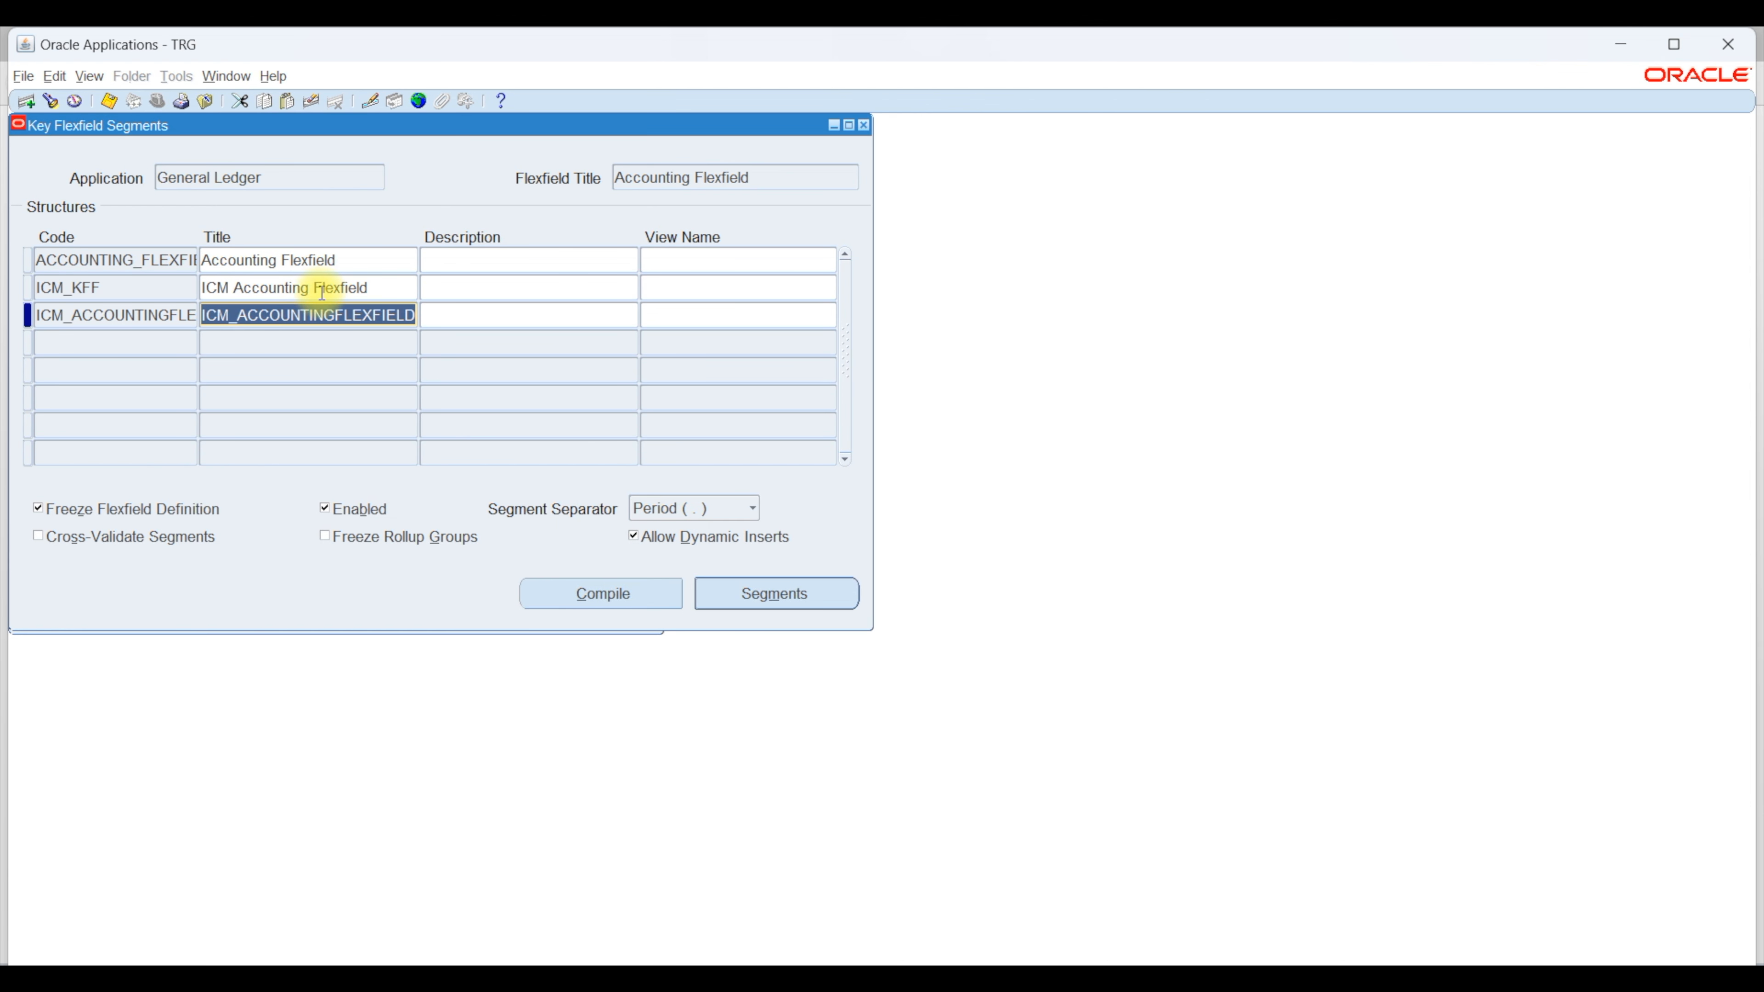
pyautogui.click(332, 263)
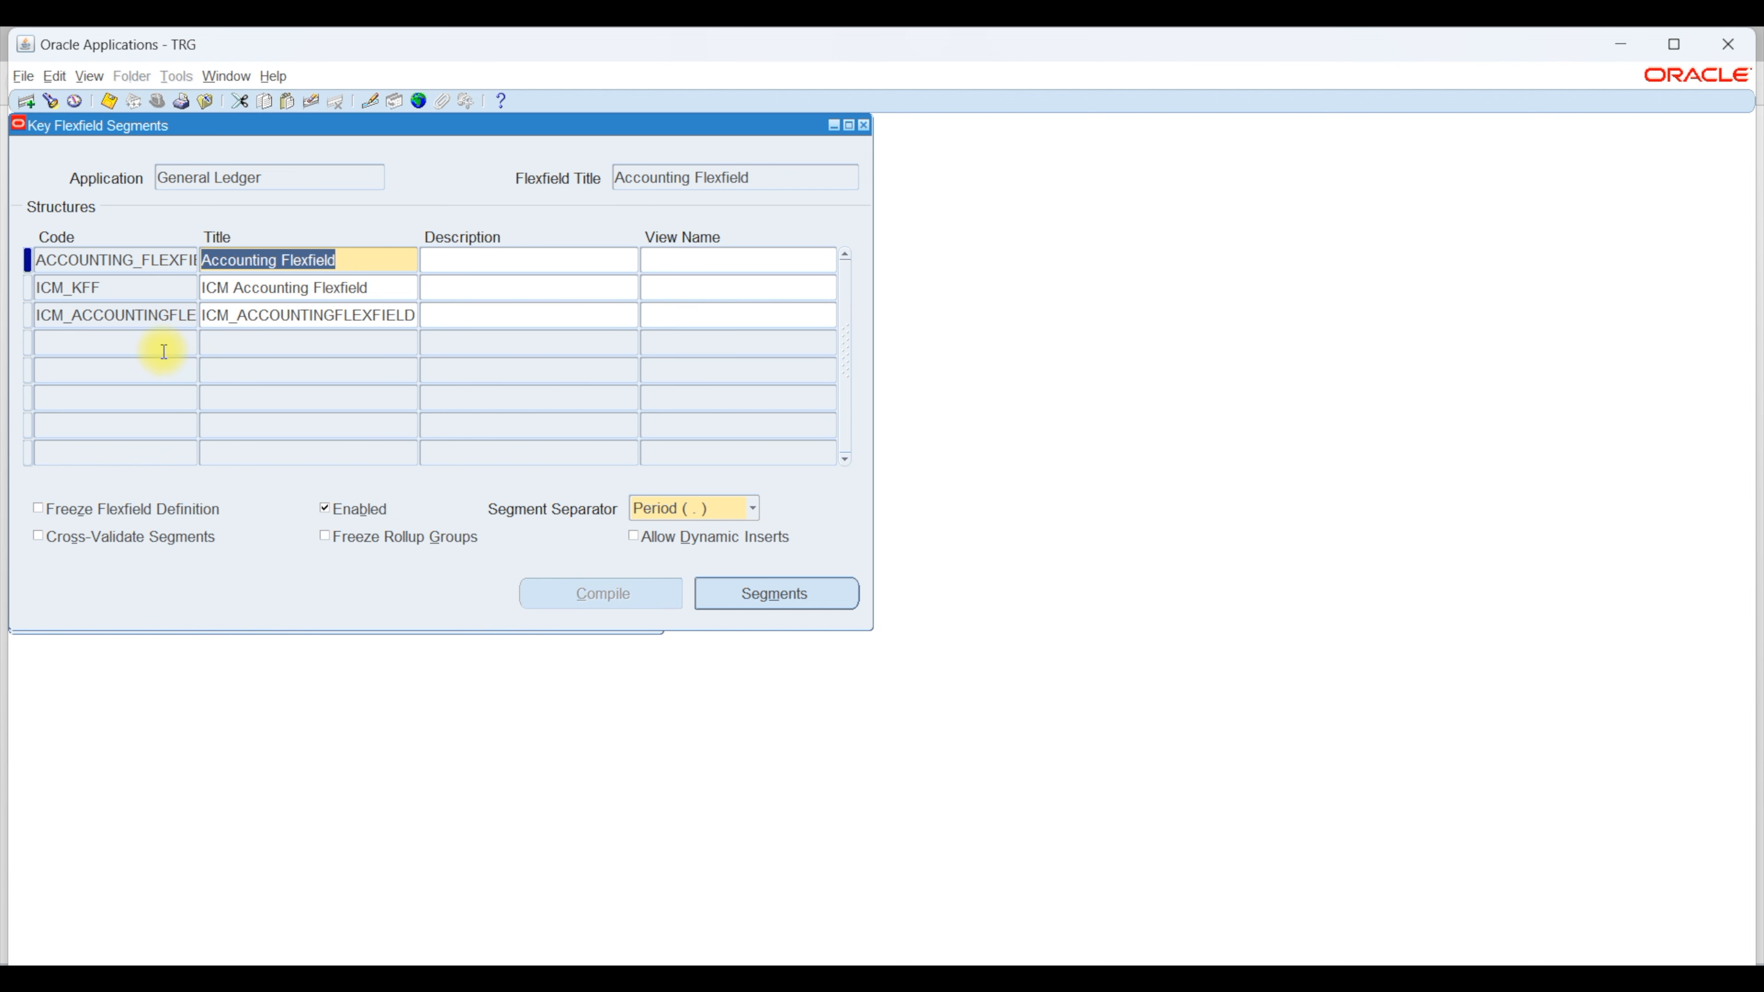
# Step: Add a new structure in the first empty row with the code ICMFlexField
pyautogui.click(68, 342)
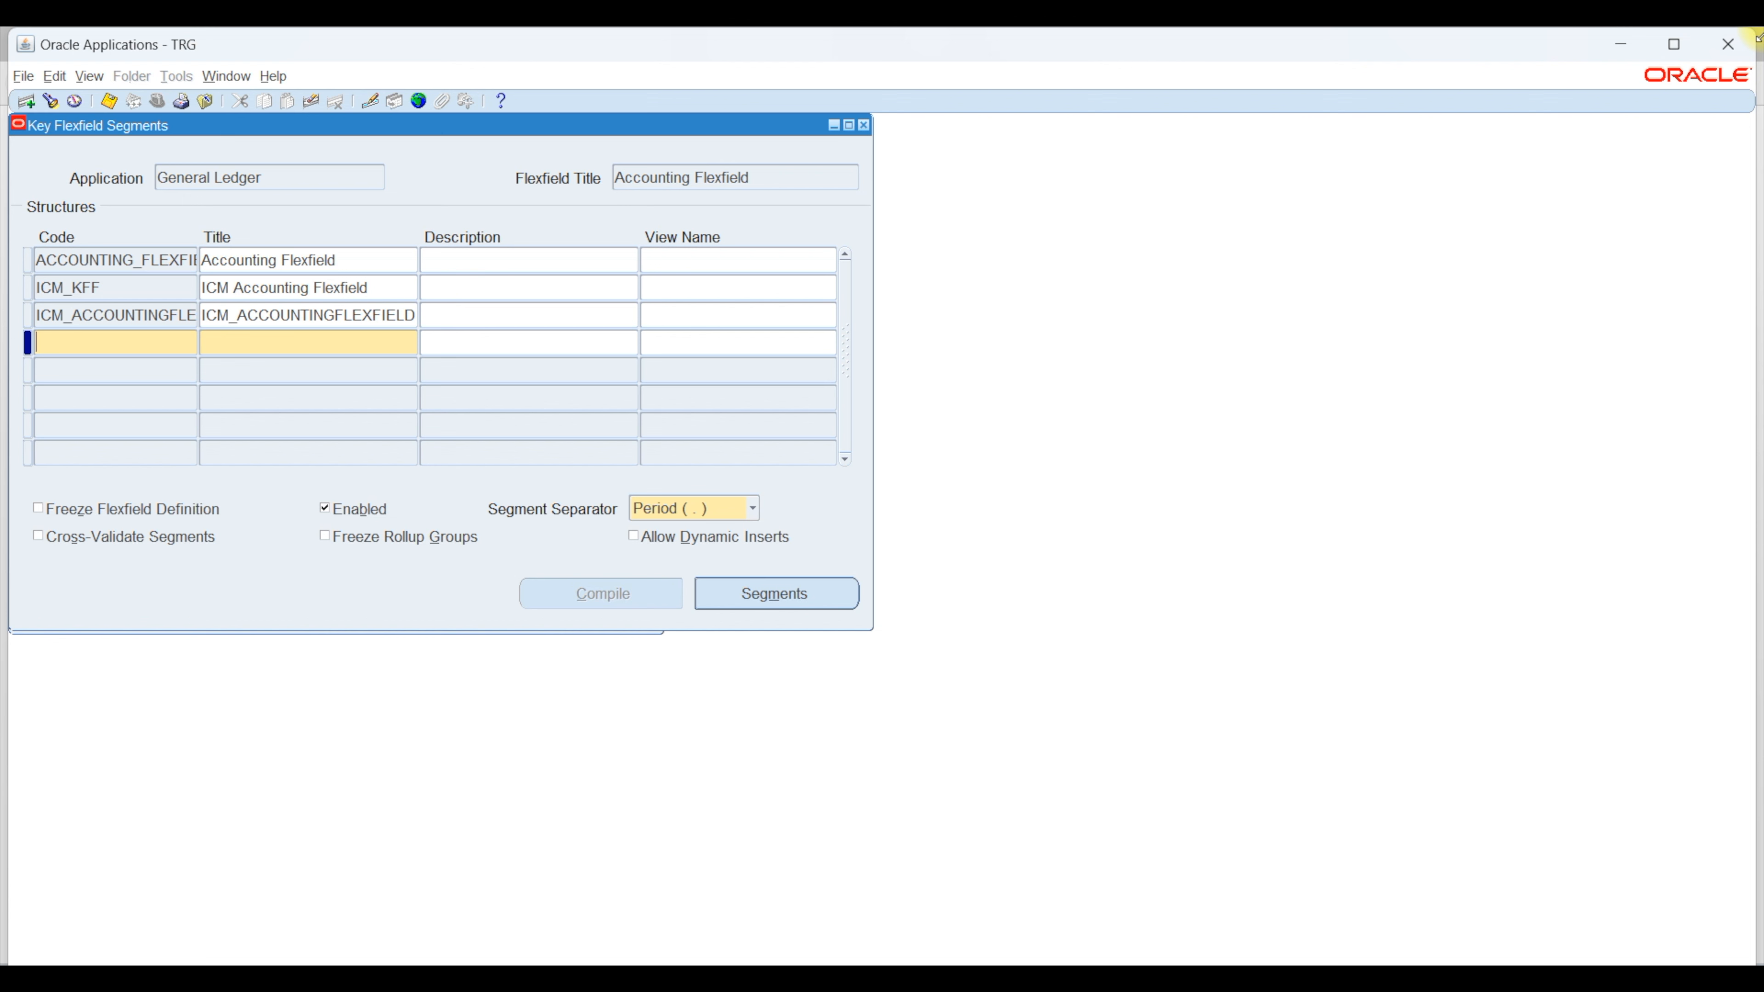
pyautogui.write('icm')
pyautogui.press('BackSpace')
pyautogui.press('BackSpace')
pyautogui.press('BackSpace')
pyautogui.write('ICM')
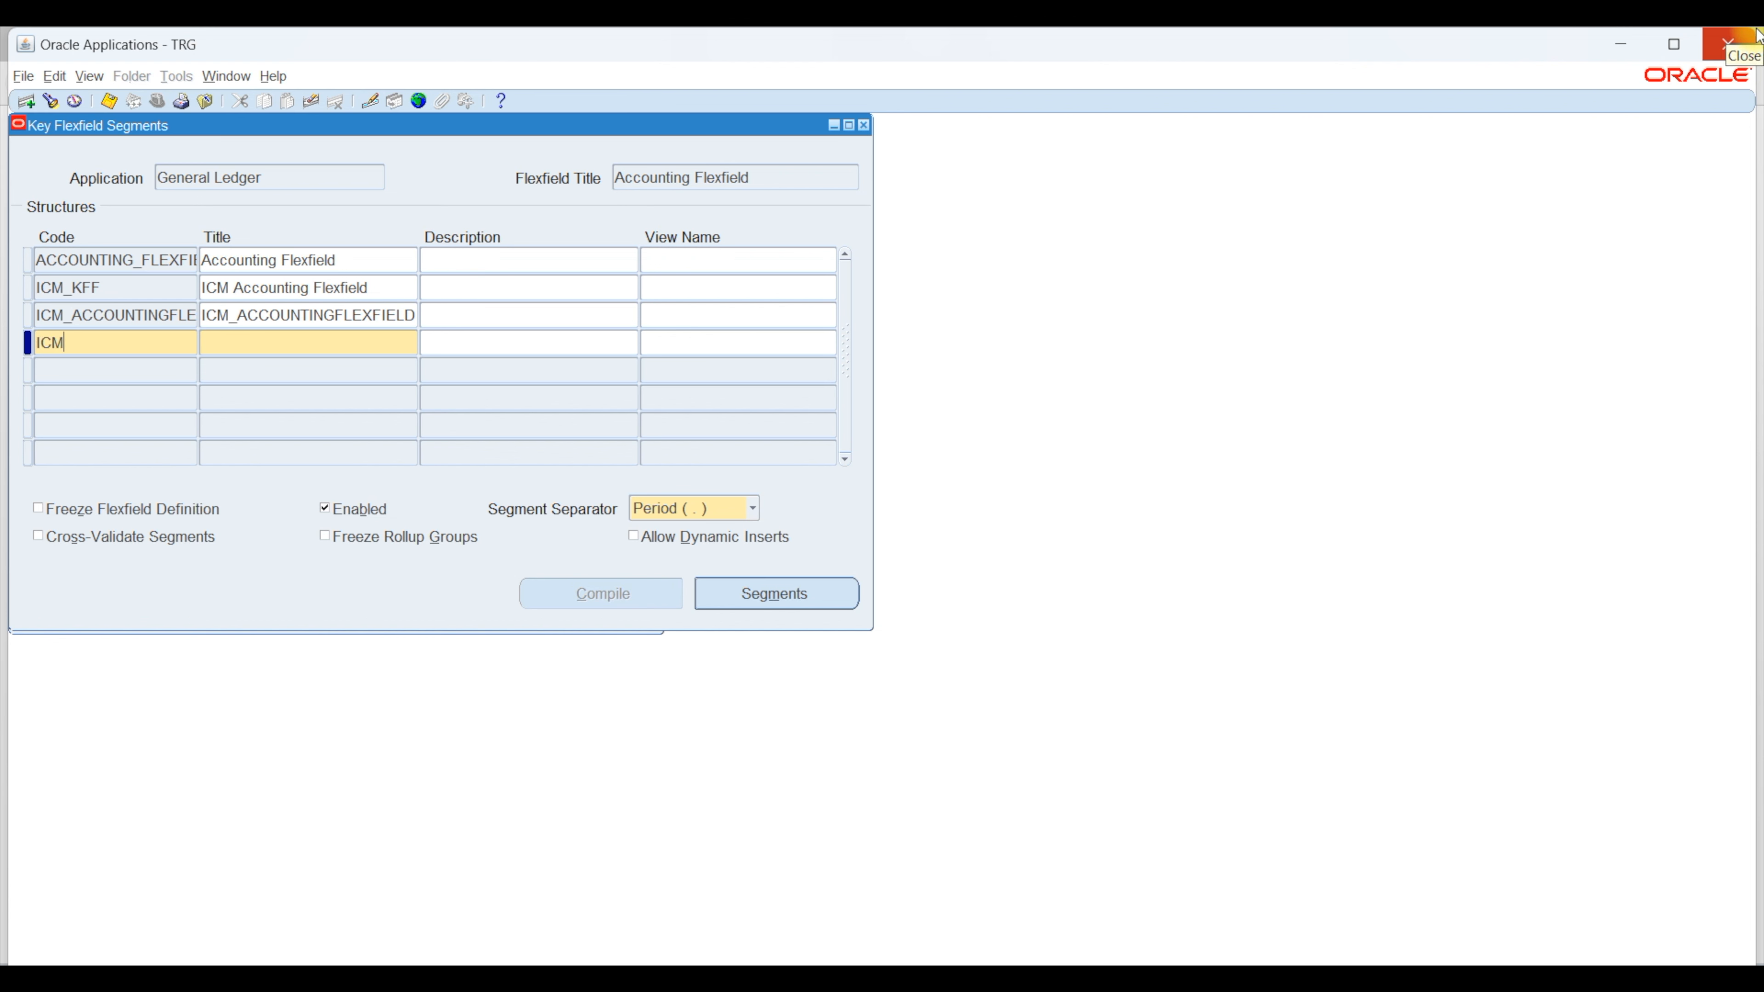
pyautogui.write('F')
pyautogui.write('lext')
pyautogui.press('BackSpace')
pyautogui.press('BackSpace')
pyautogui.press('BackSpace')
pyautogui.press('BackSpace')
pyautogui.press('BackSpace')
pyautogui.write('FlexField')
# Step: Set the new structure's title to "ICM Accounting FlexField"
pyautogui.press('Tab')
pyautogui.press('Left')
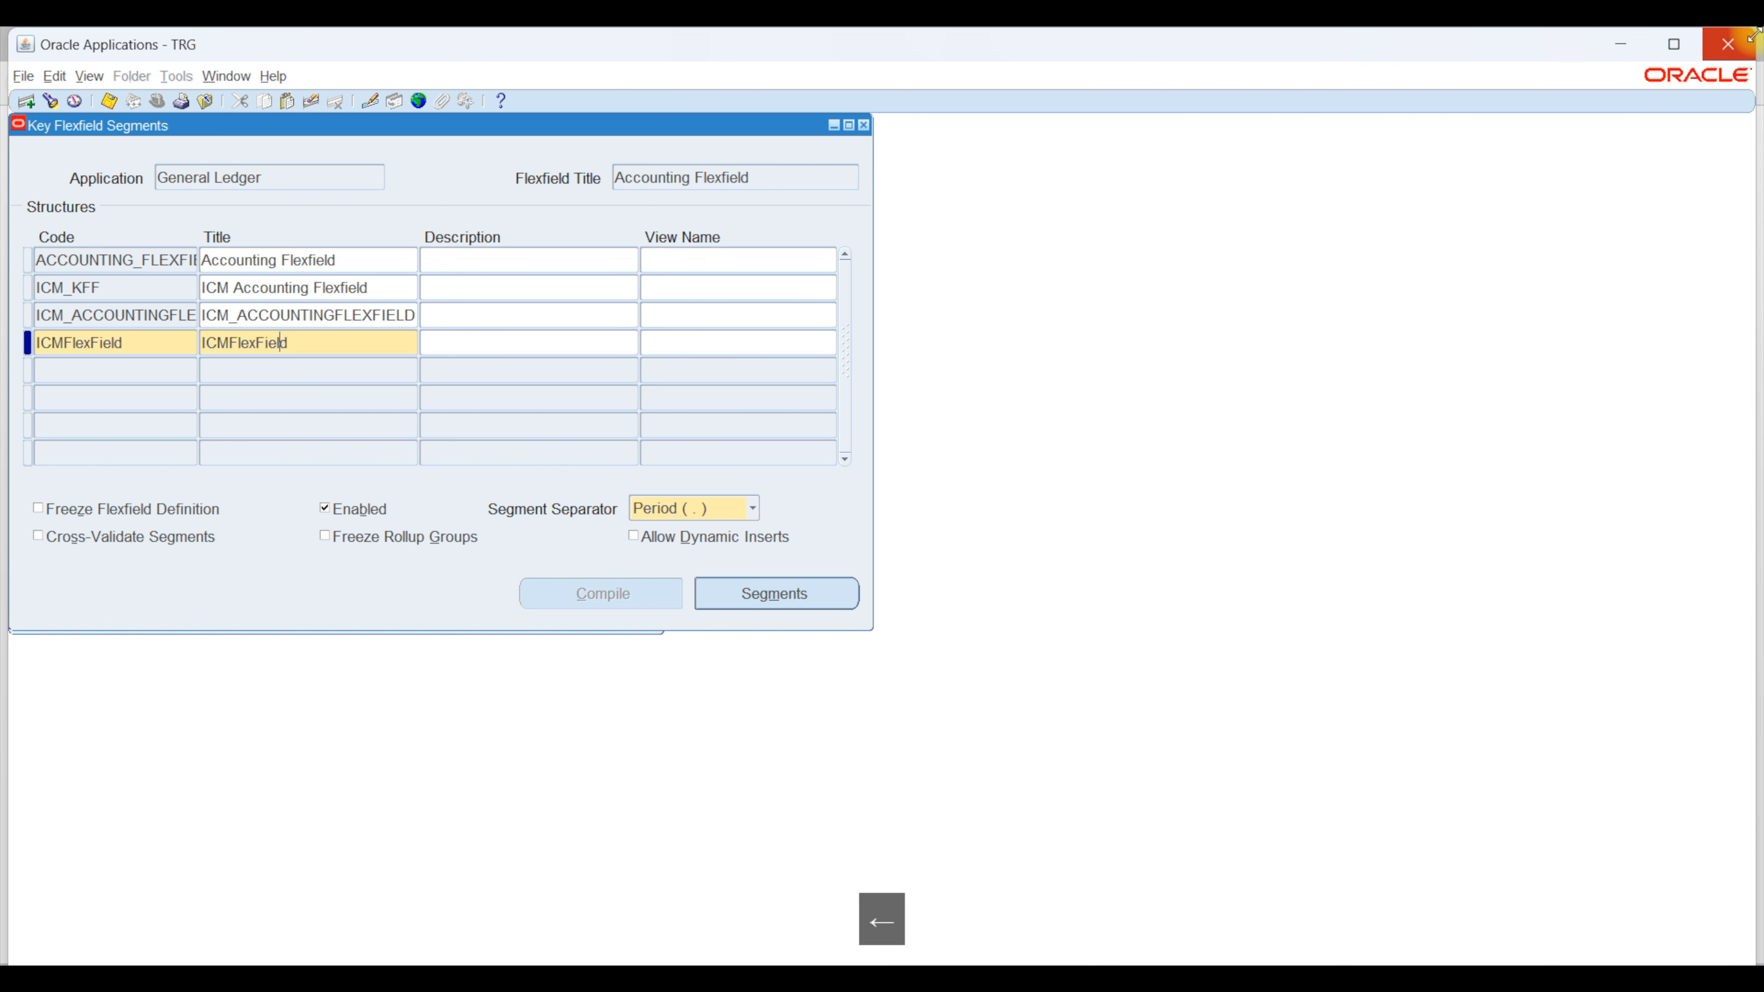
pyautogui.write('Acco')
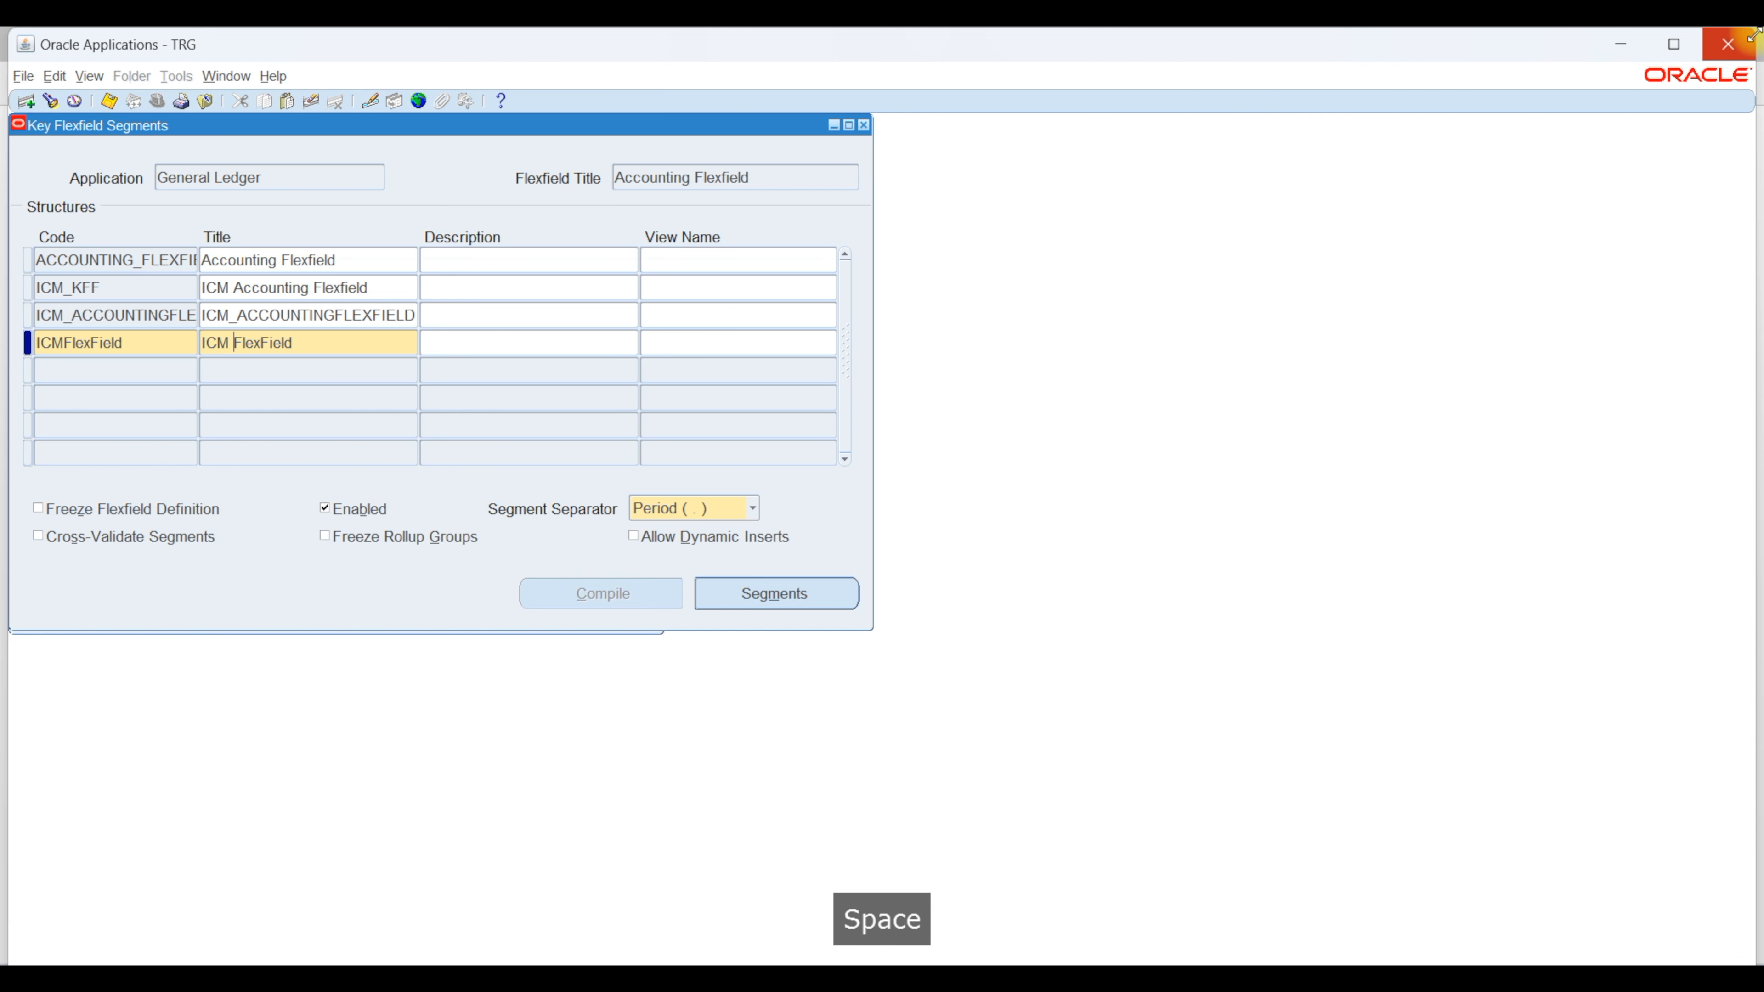
pyautogui.write('unting')
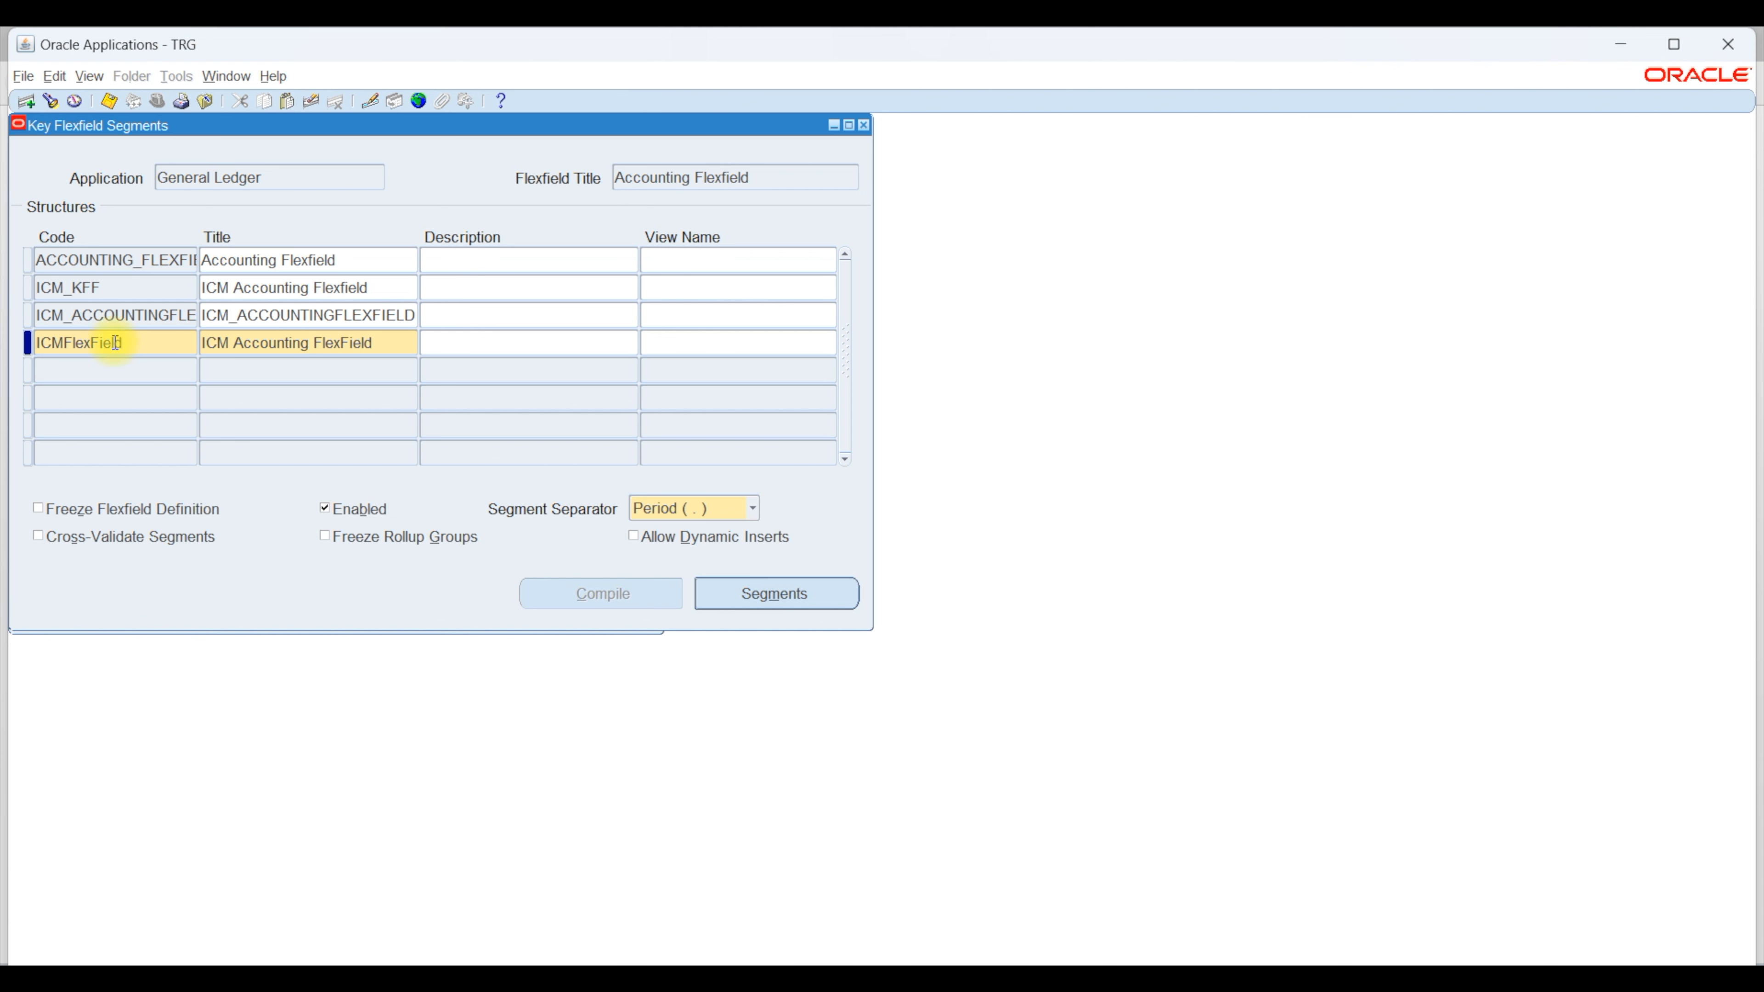
pyautogui.doubleClick(140, 351)
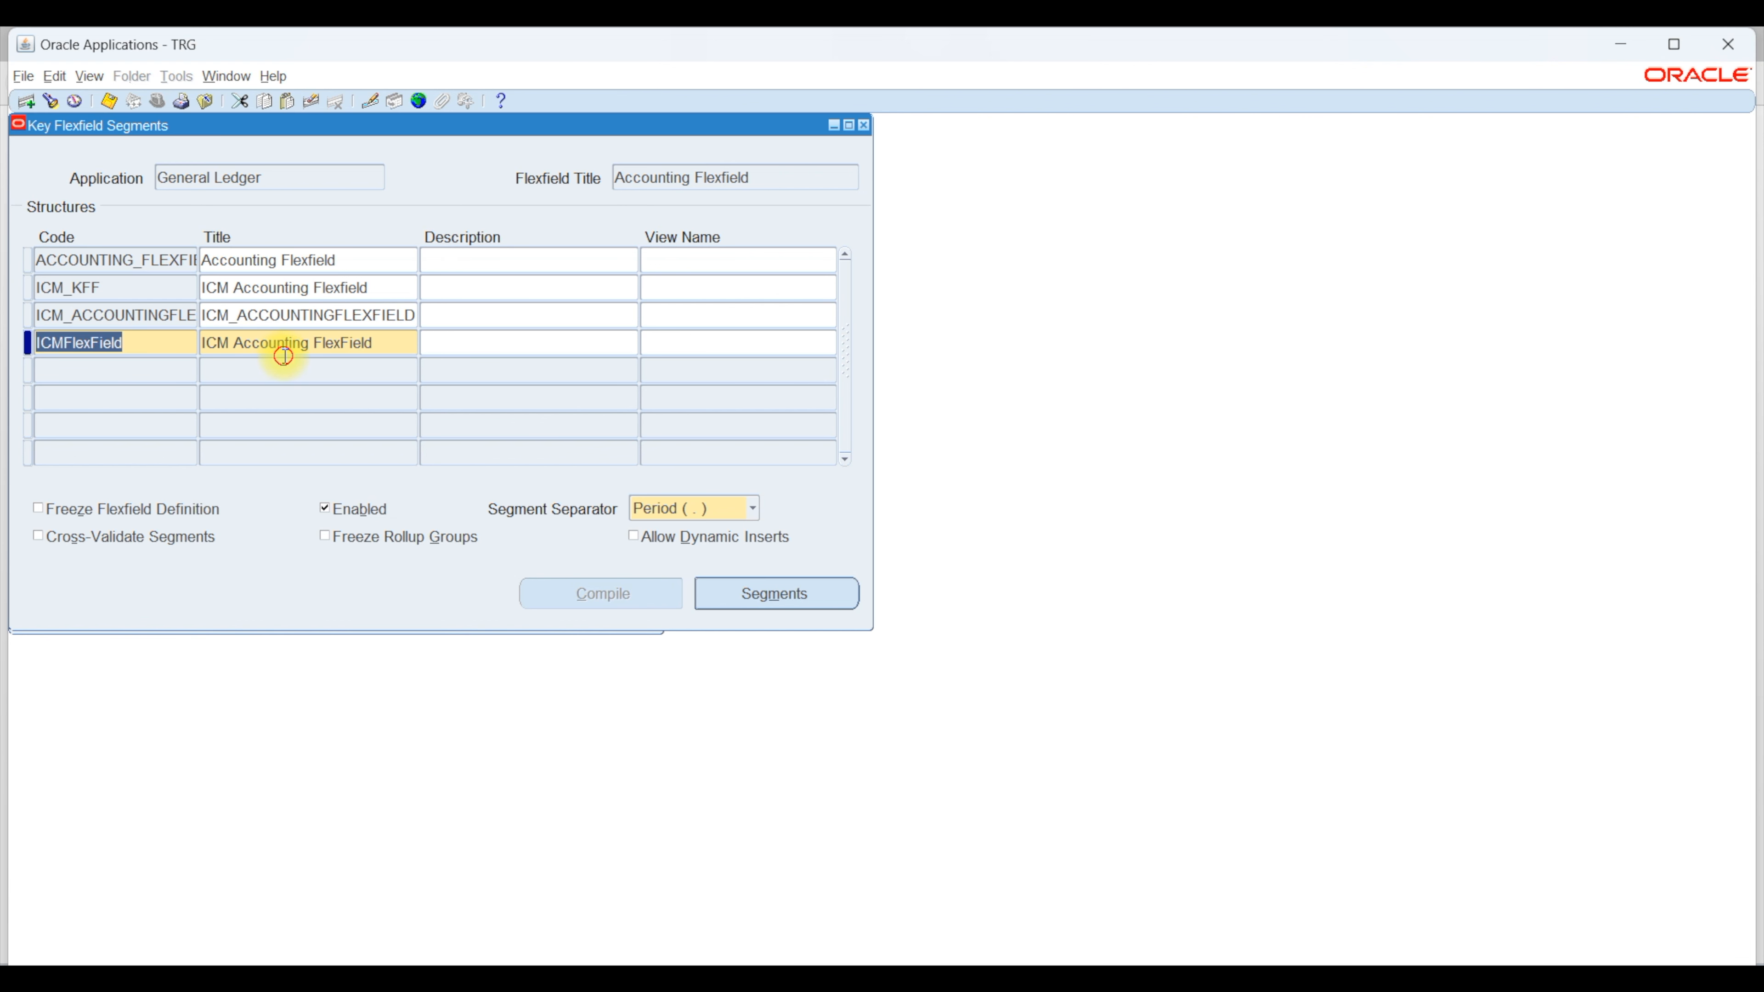
pyautogui.click(307, 343)
pyautogui.click(127, 344)
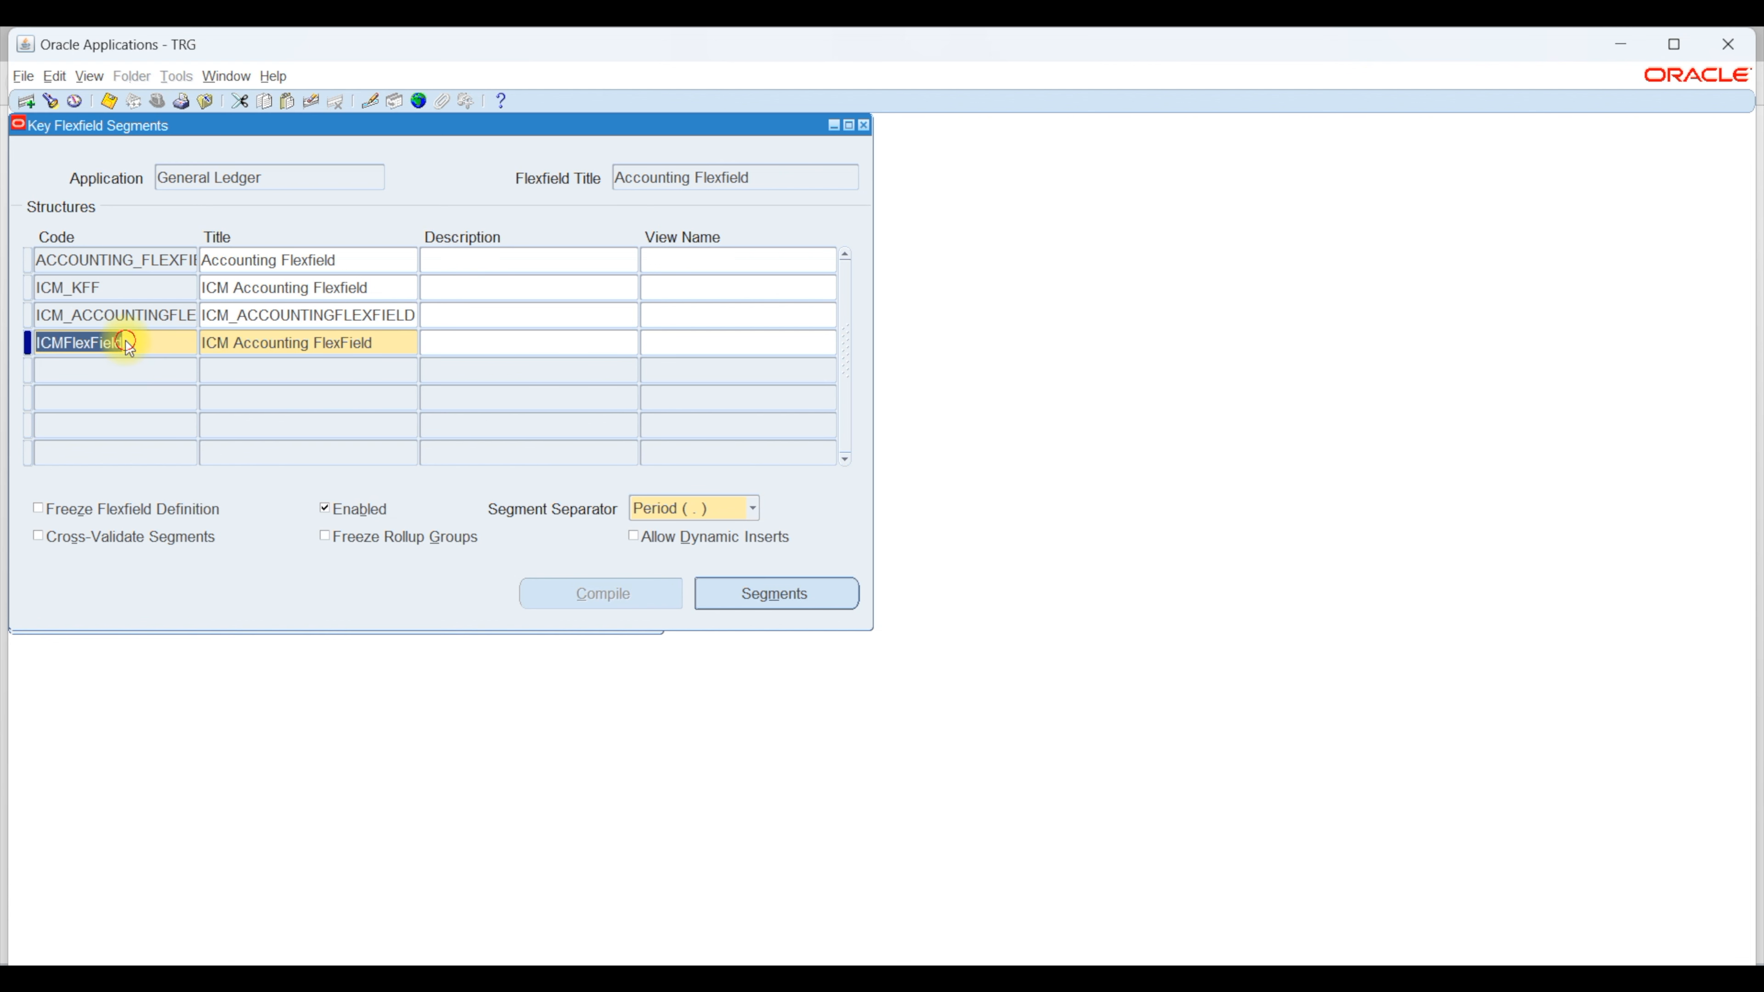
pyautogui.click(325, 344)
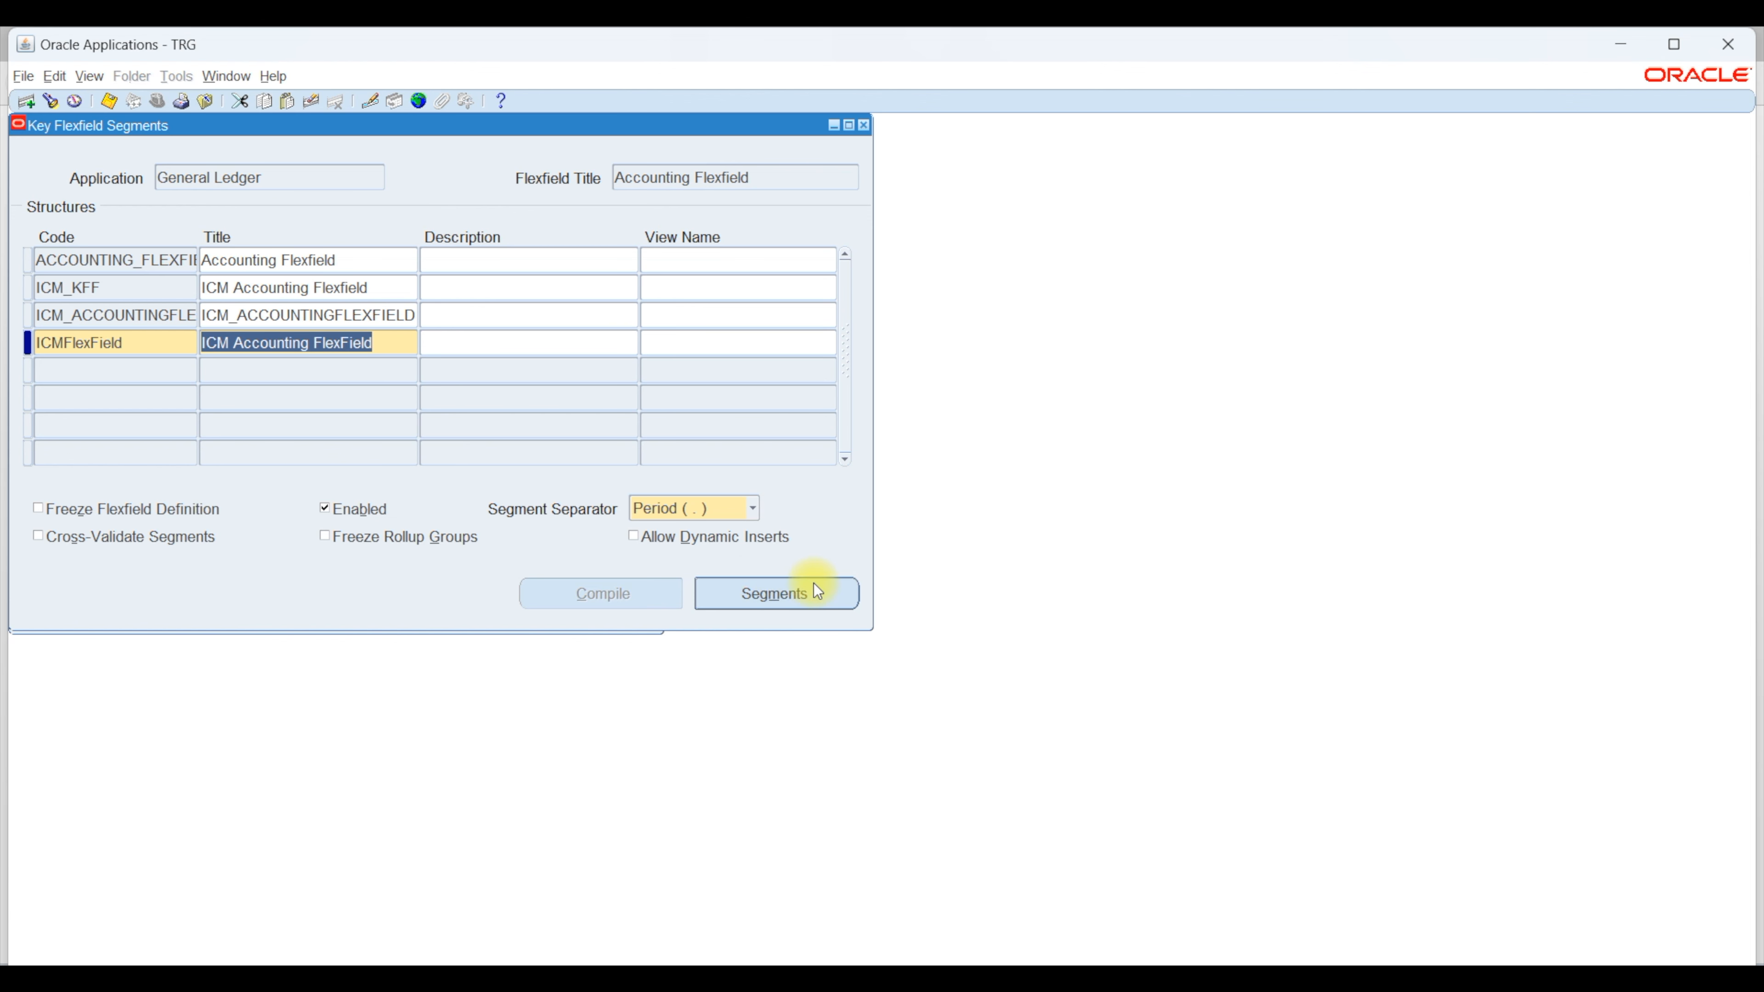
# Step: Open the new structure's segments and enter segment number 1 named Company, using column segment1
pyautogui.click(818, 603)
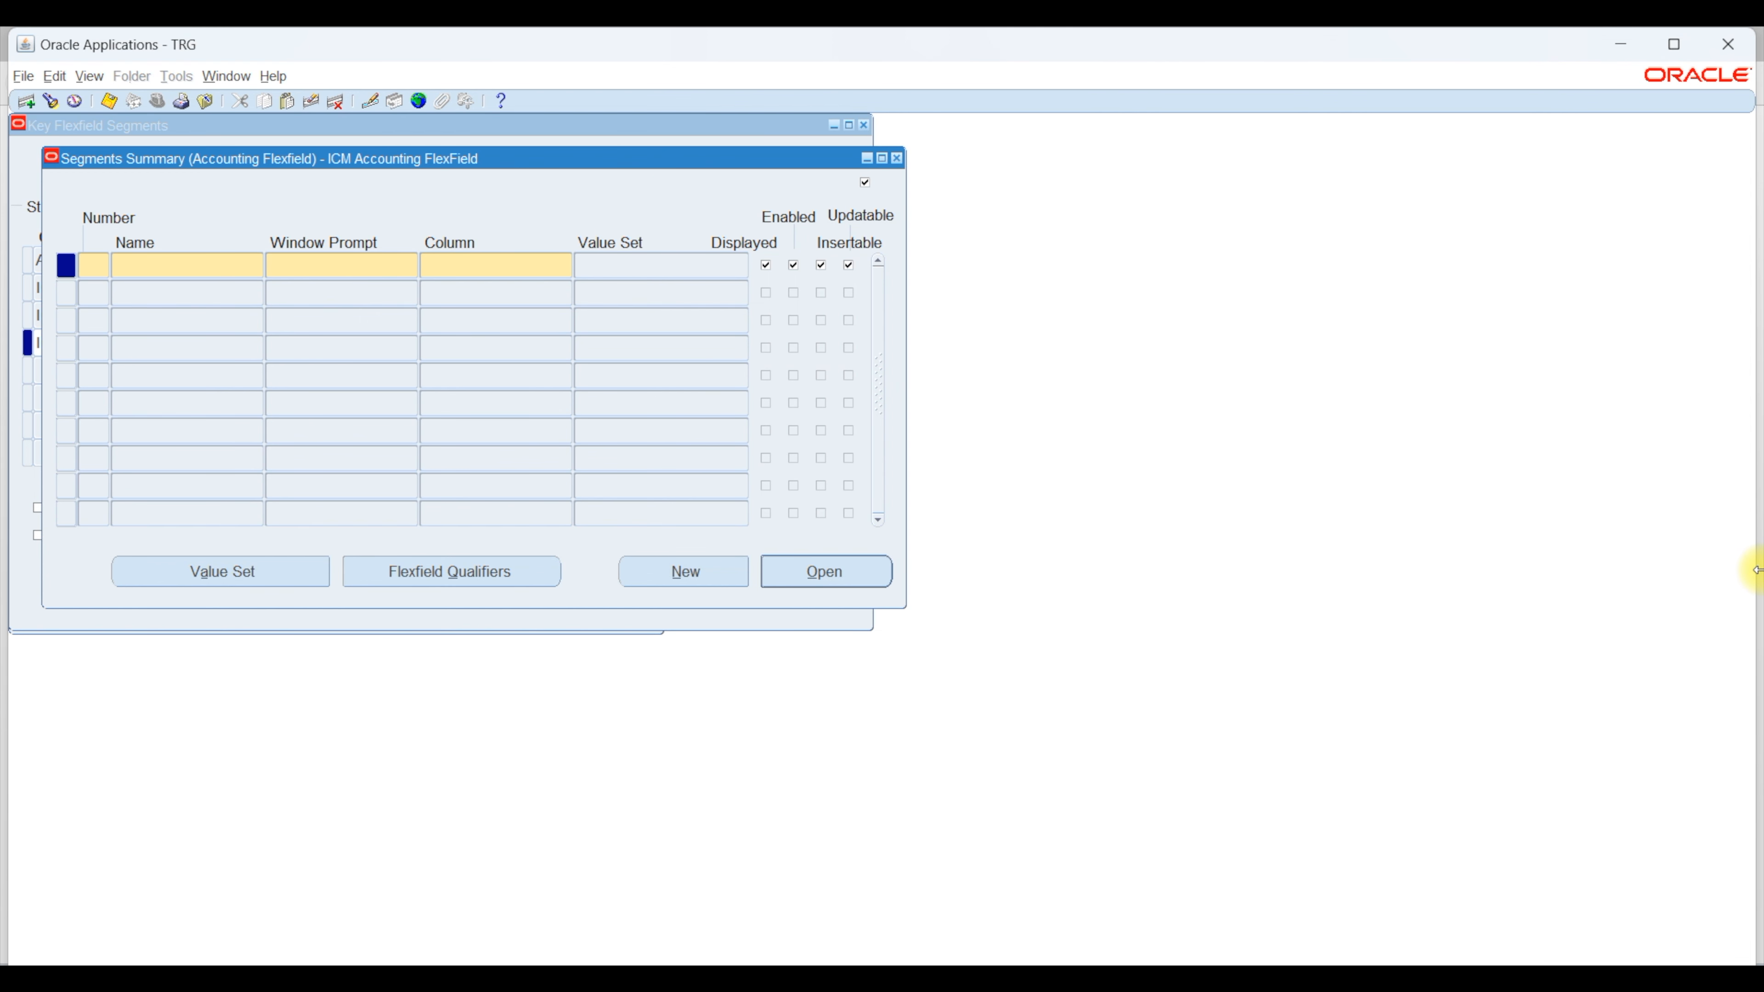
pyautogui.write('1')
pyautogui.press('Tab')
pyautogui.write('Company')
pyautogui.press('Tab')
pyautogui.press('Tab')
pyautogui.write('segment1')
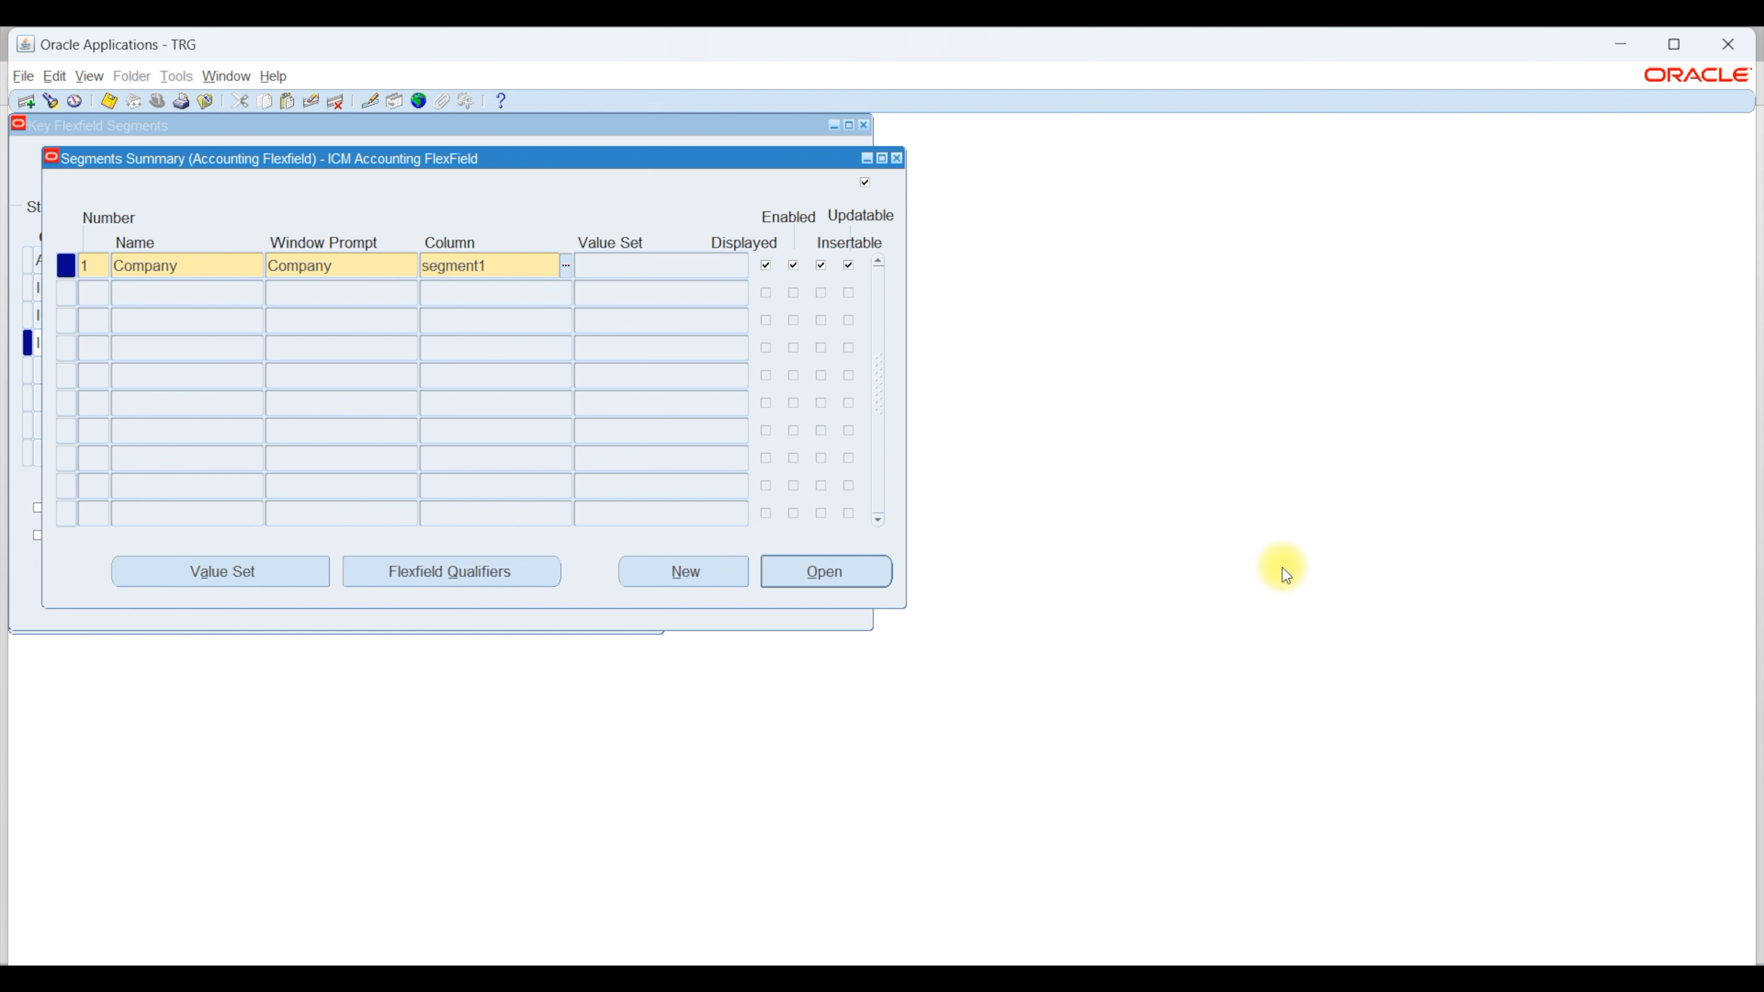
# Step: Assign the Company segment's column by choosing SEGMENT1 from the list of available columns
pyautogui.click(564, 266)
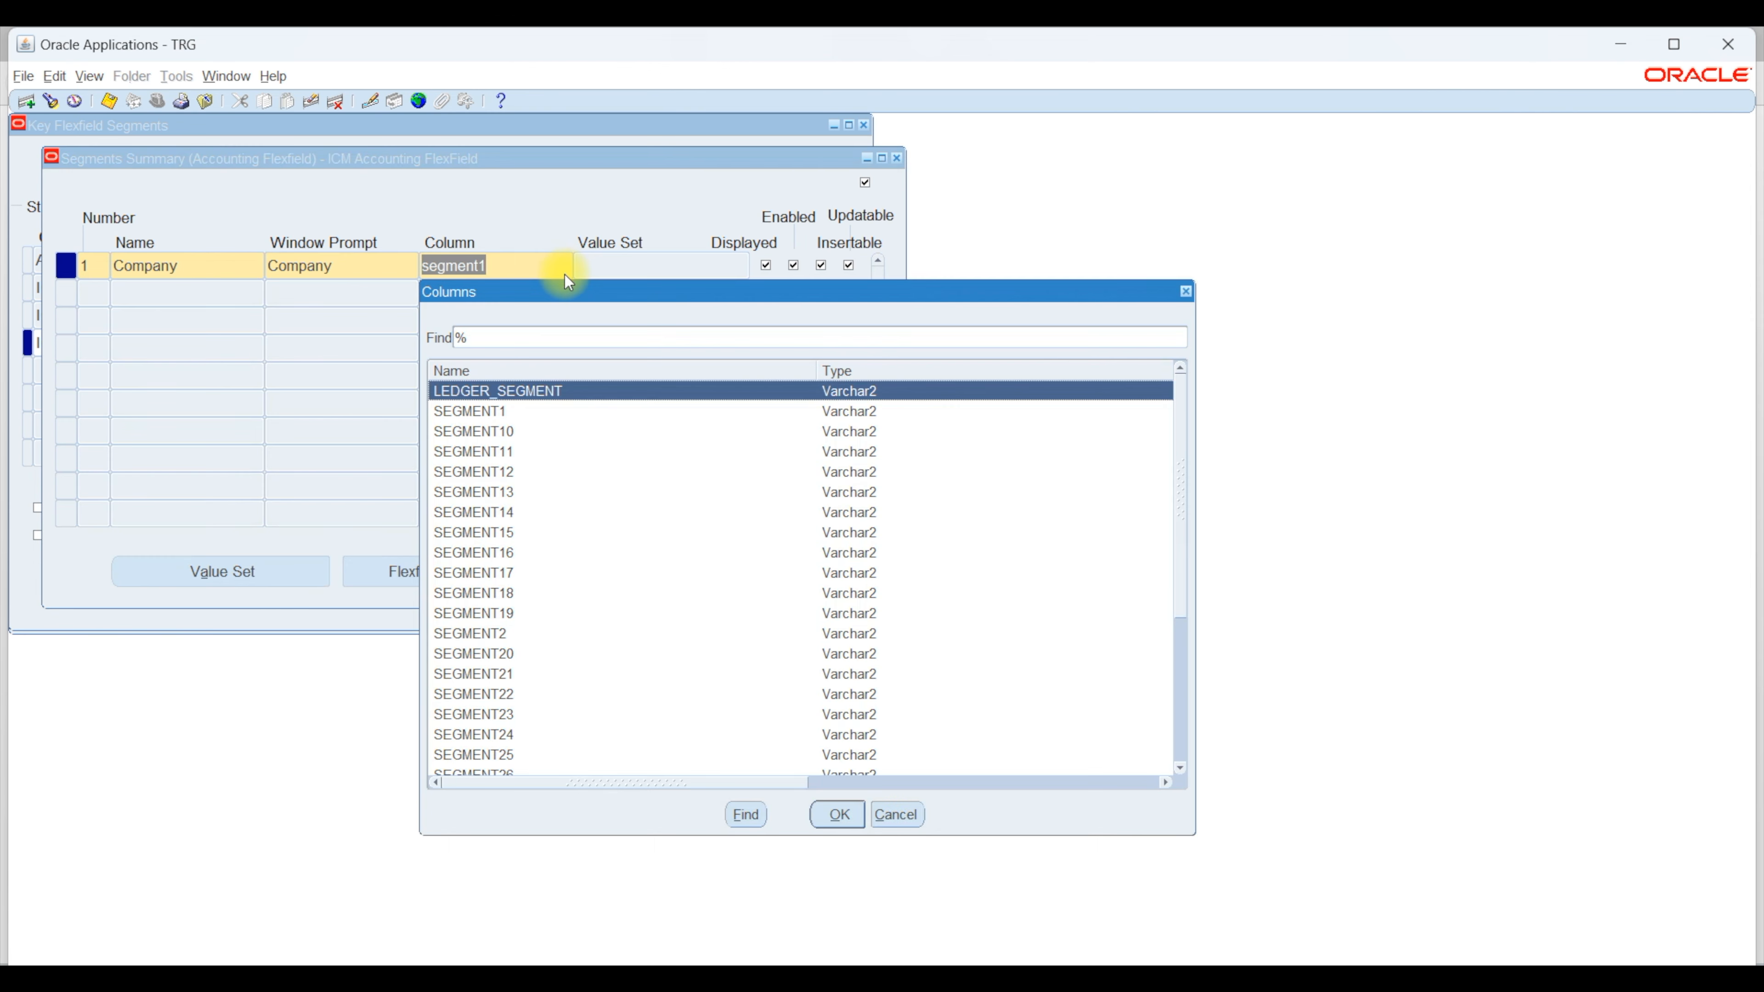
pyautogui.click(599, 432)
pyautogui.click(781, 532)
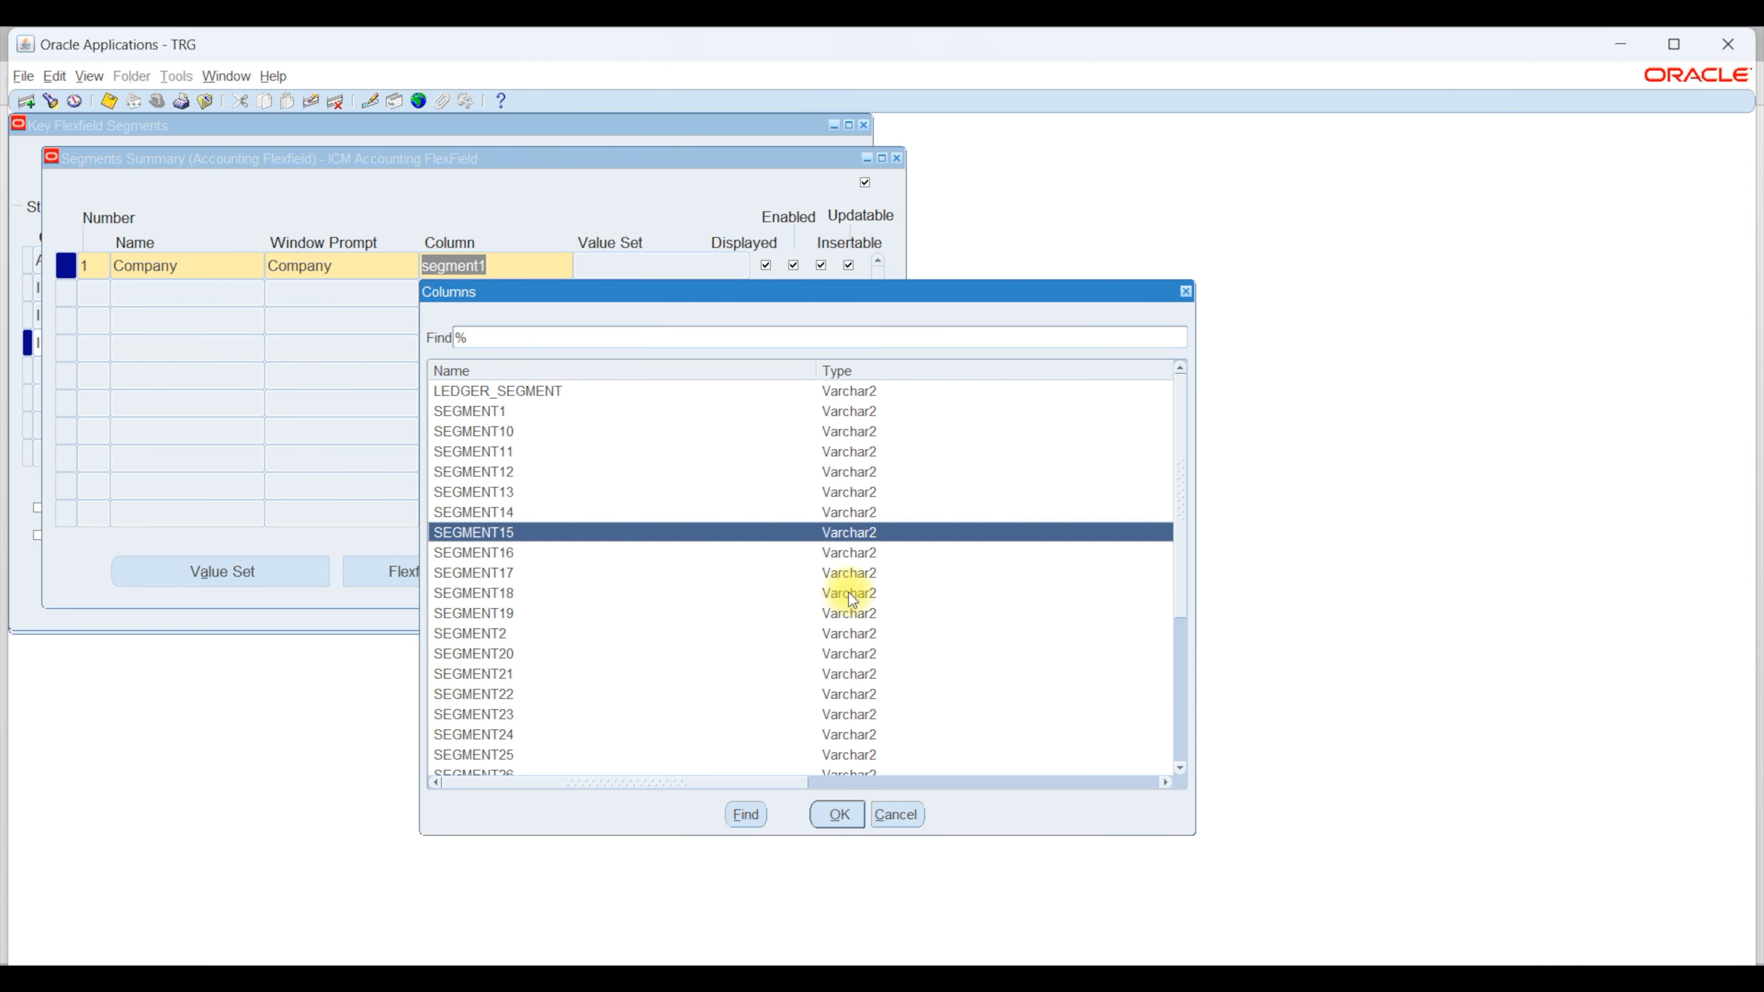
pyautogui.moveTo(1180, 454); pyautogui.dragTo(1171, 413)
pyautogui.click(511, 413)
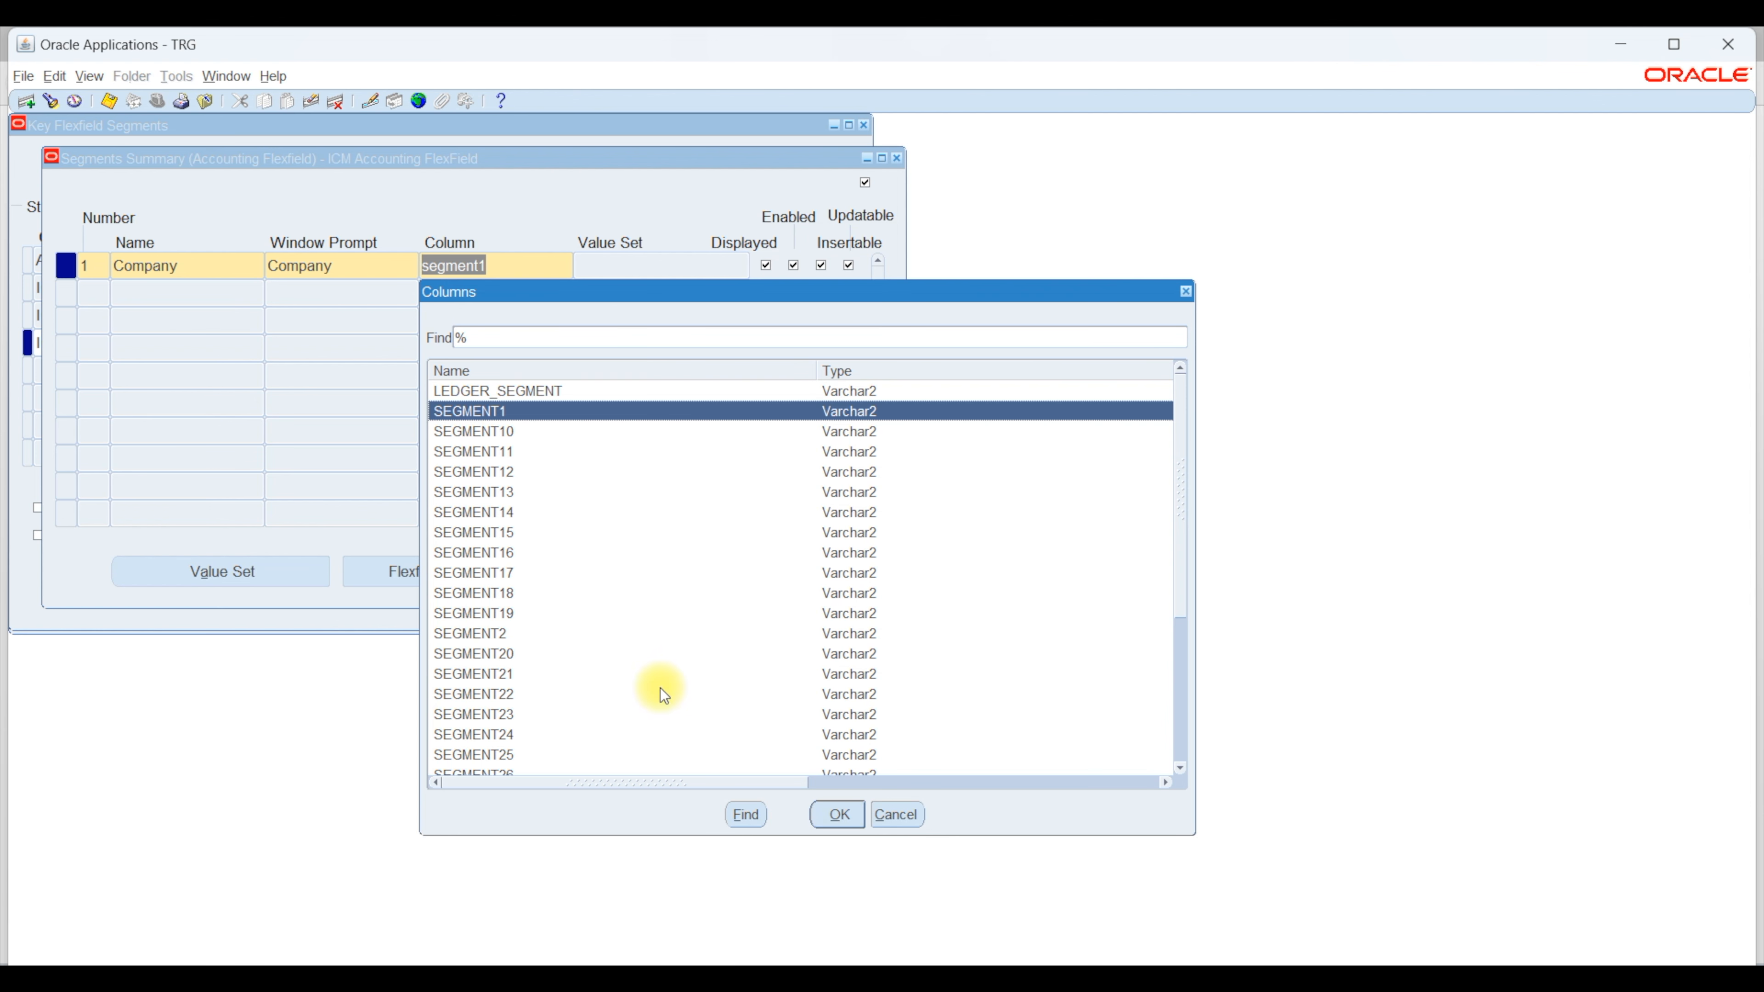
pyautogui.click(835, 822)
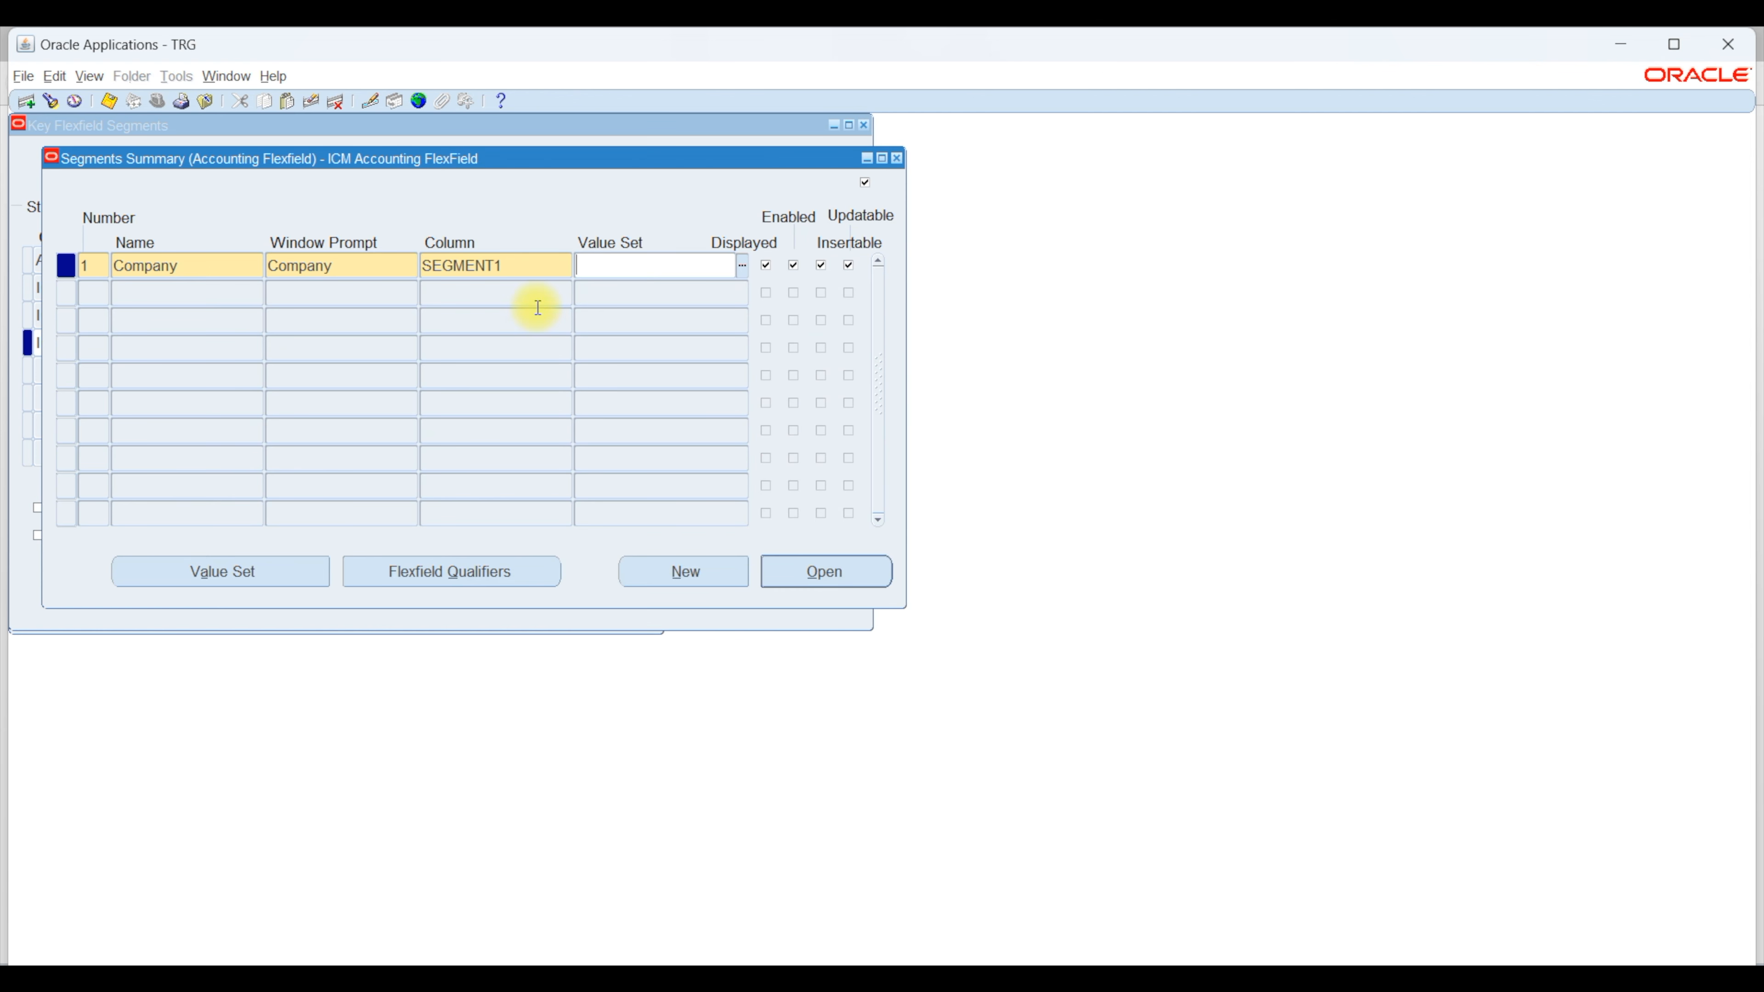
# Step: Add segment number 2 named CostCenter, using column segment2
pyautogui.click(96, 294)
pyautogui.write('2')
pyautogui.press('Tab')
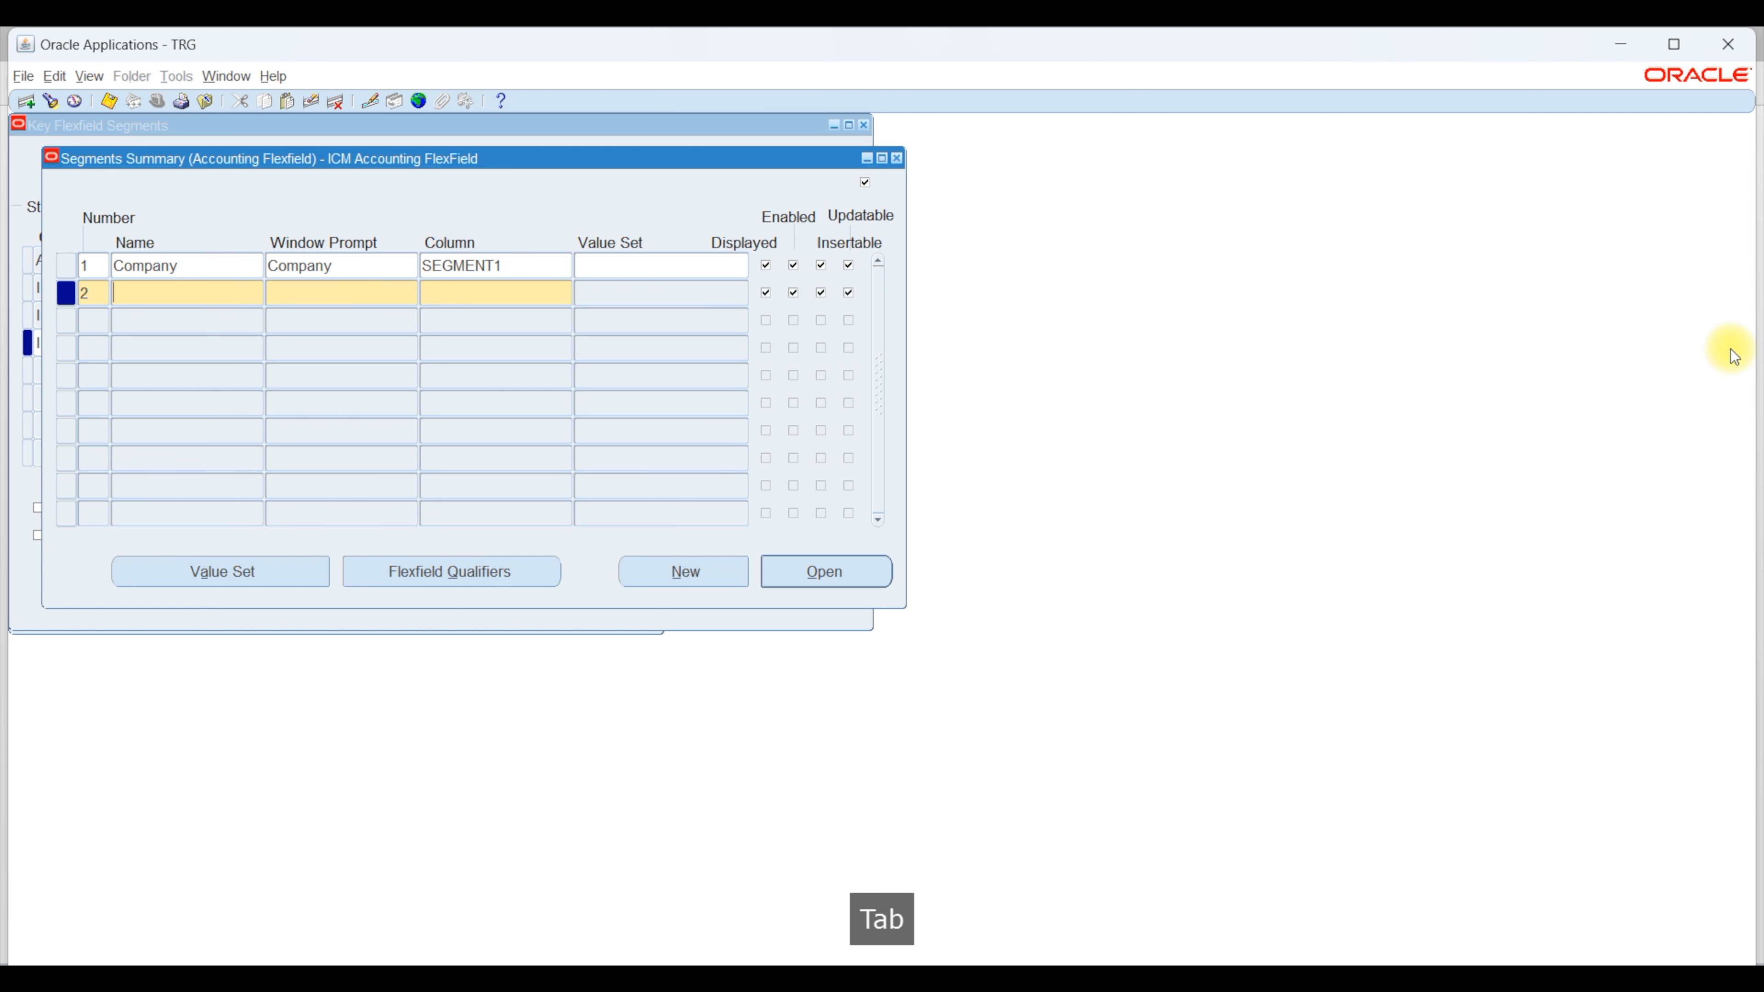
pyautogui.write('Cost')
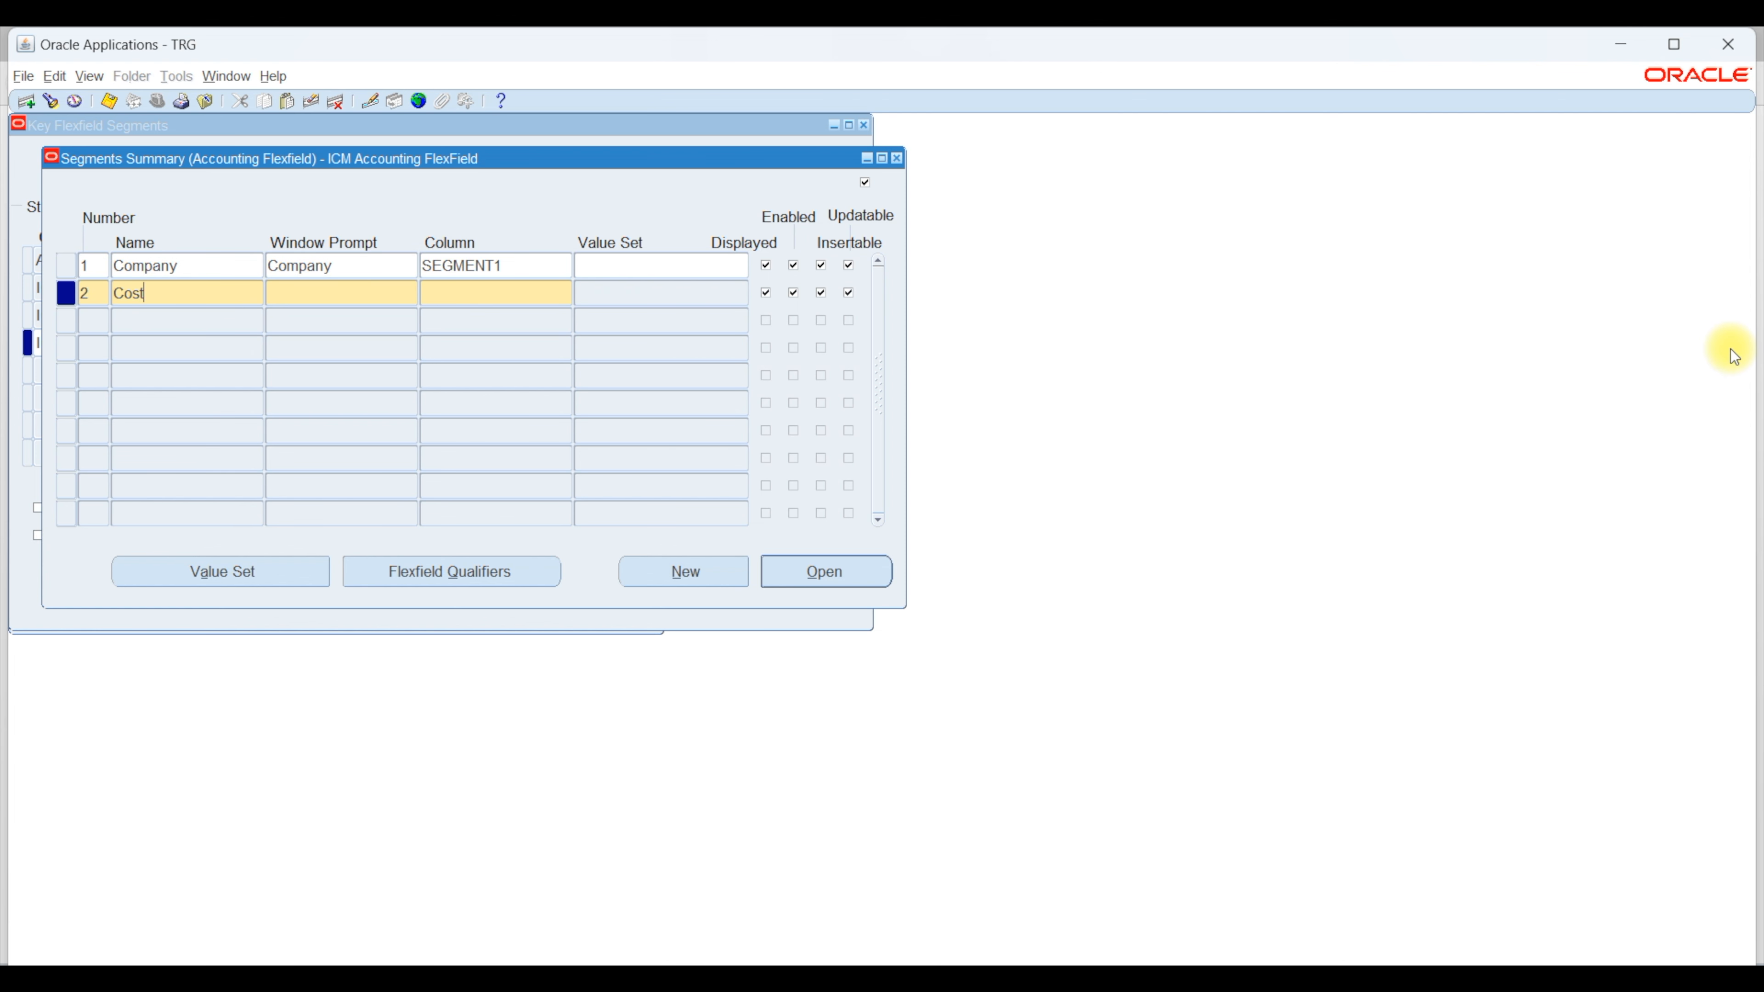
pyautogui.write('Center')
pyautogui.press('Tab')
pyautogui.press('Tab')
pyautogui.write('segment2')
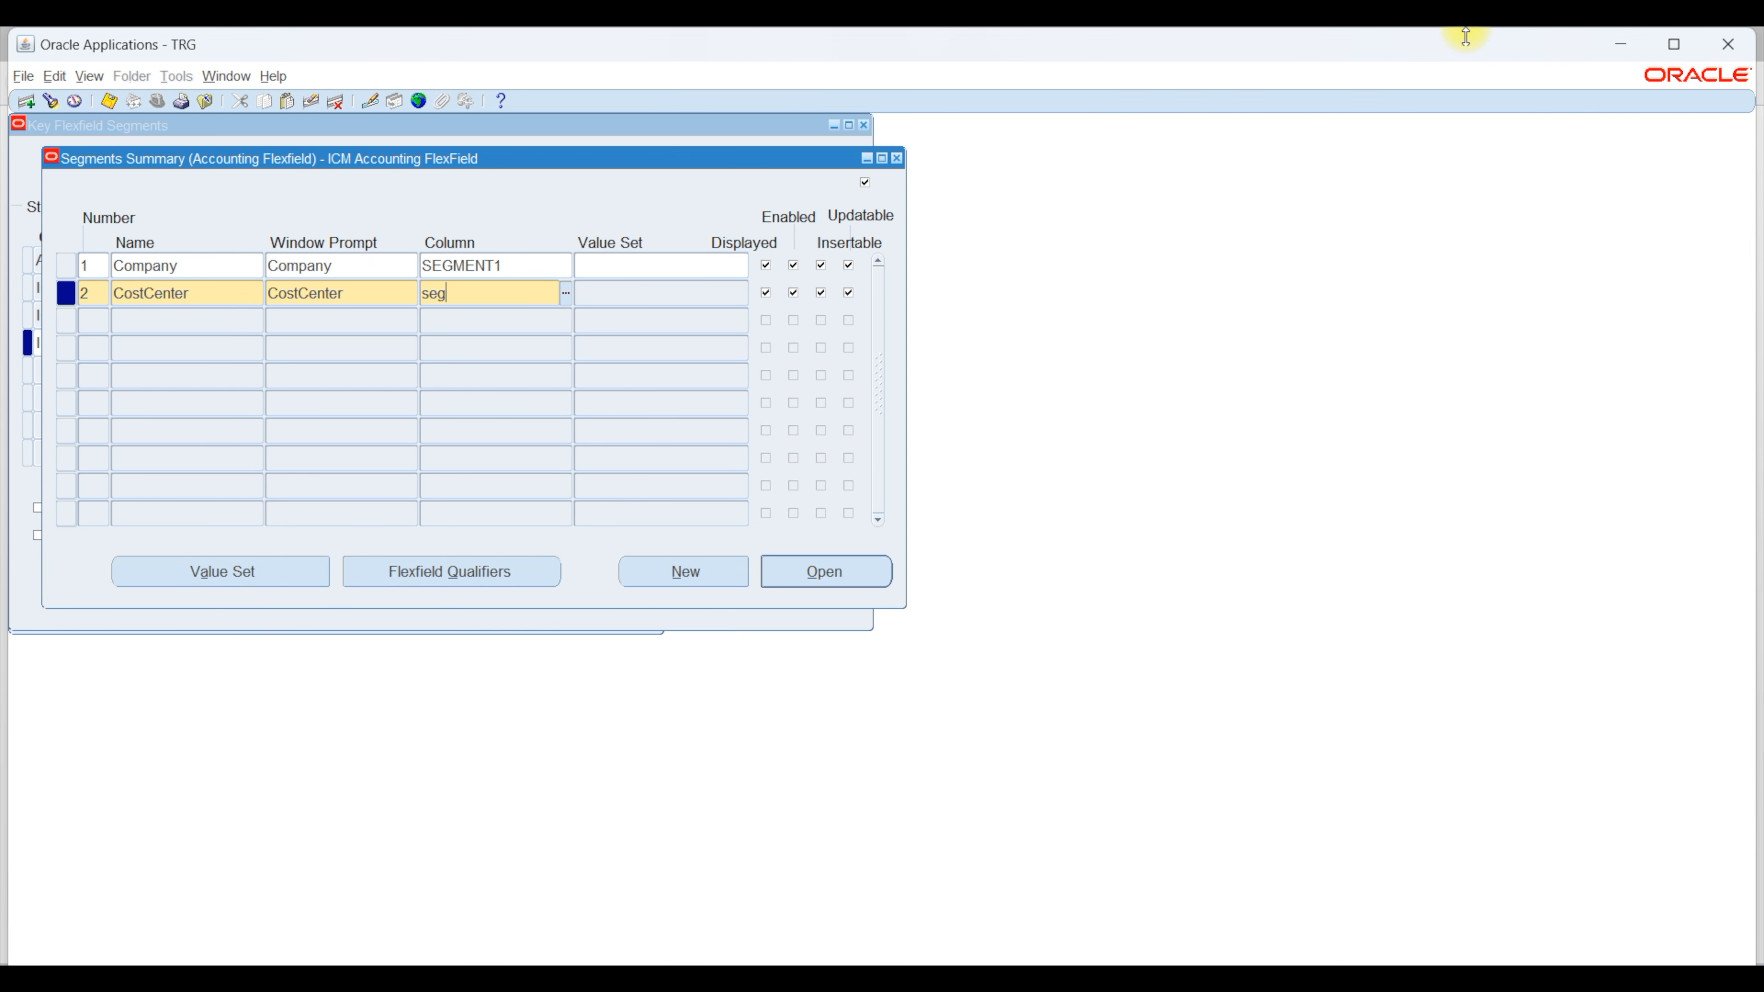
# Step: Add segment number 3 named Project, using column segment3
pyautogui.press('Down')
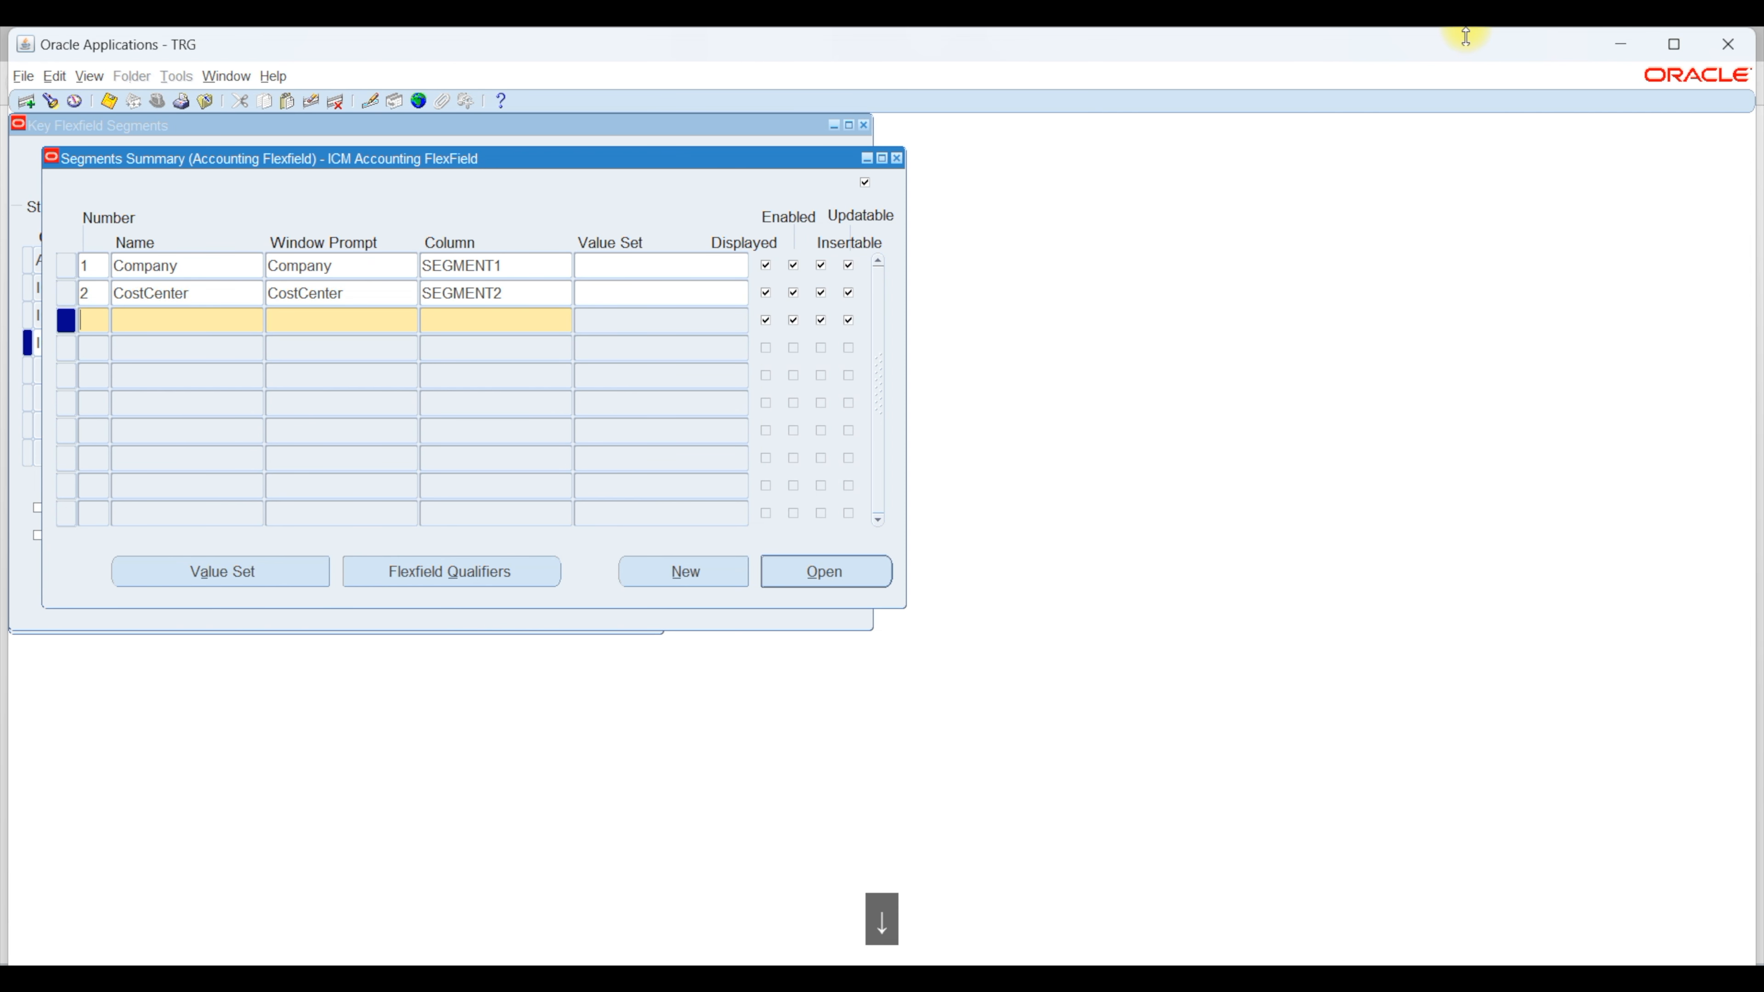
pyautogui.press('Tab')
pyautogui.write('Project')
pyautogui.press('Tab')
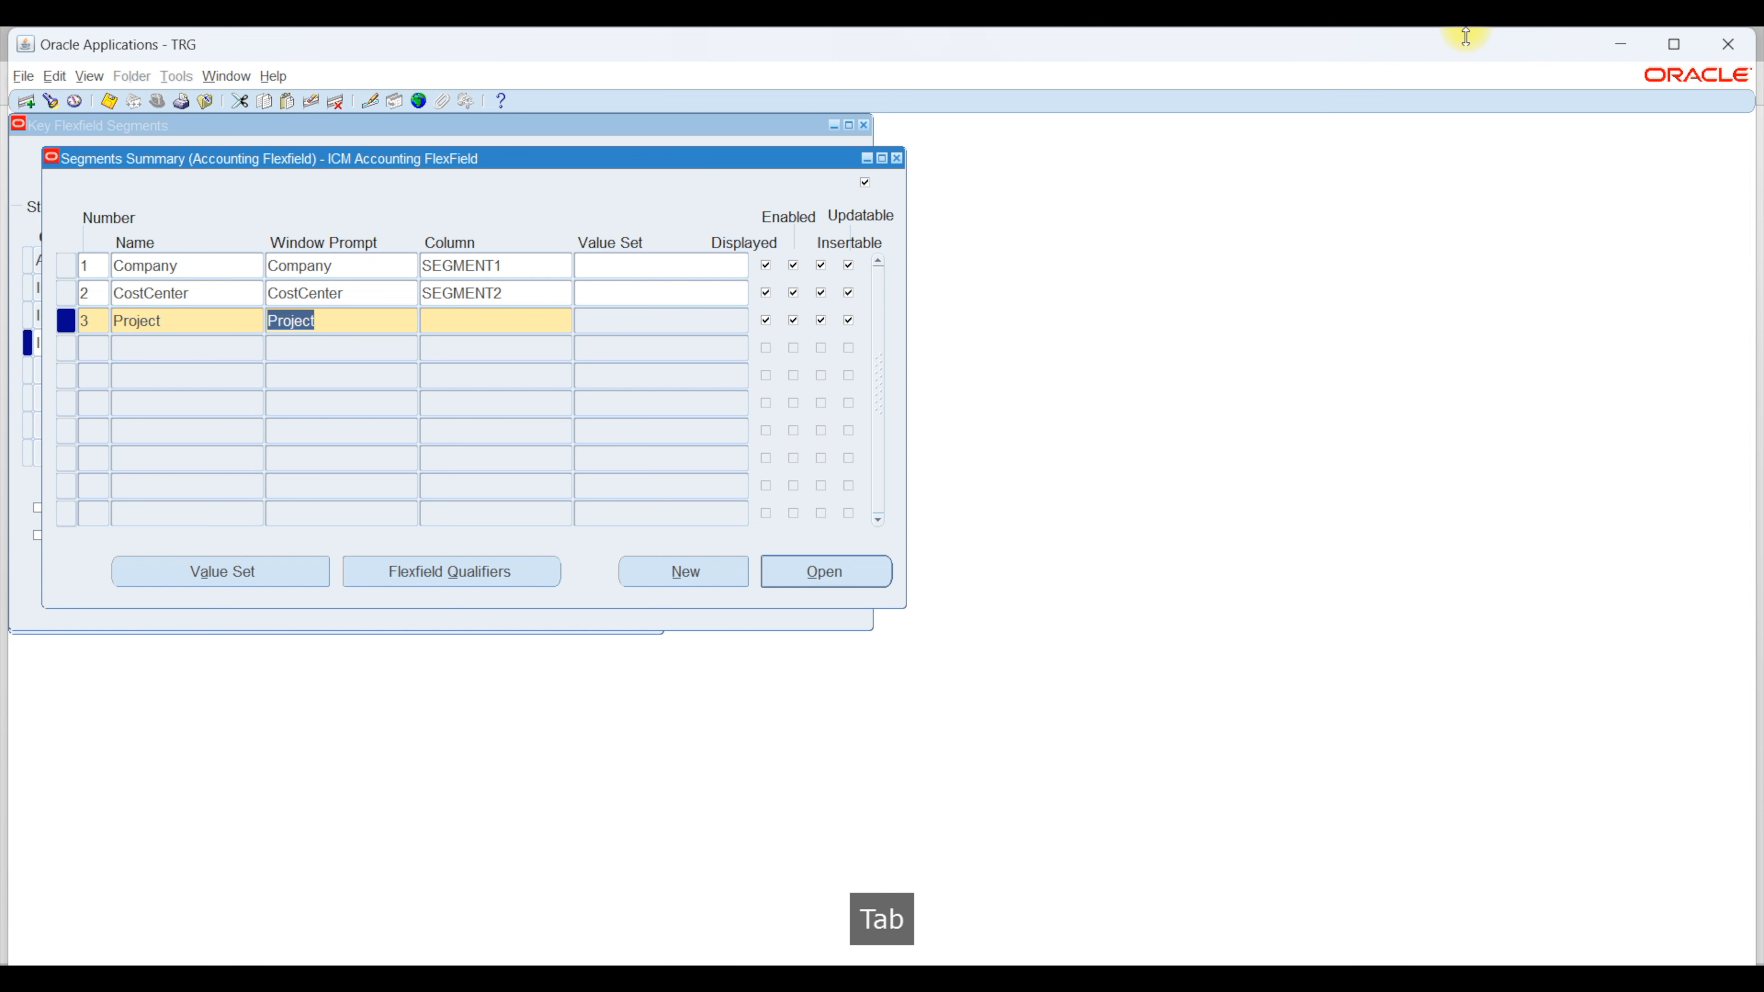
pyautogui.press('Tab')
pyautogui.write('segment3')
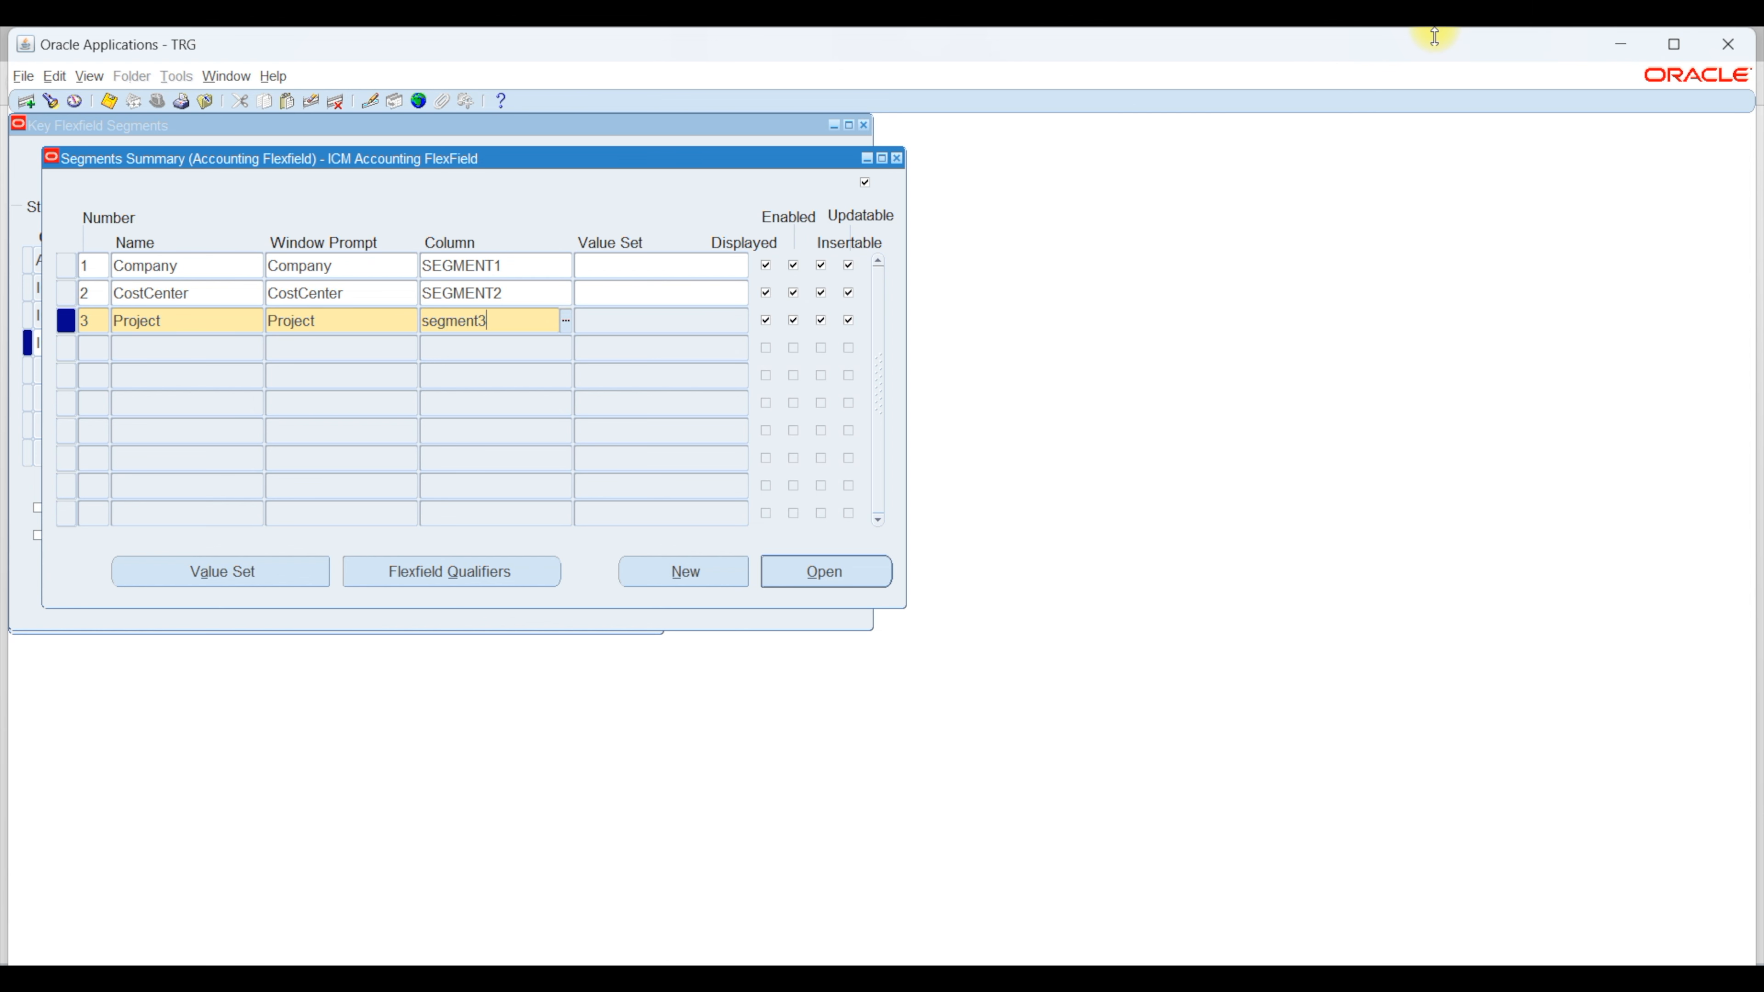
# Step: Add segment number 4 named Accounts, using column segment4
pyautogui.press('Down')
pyautogui.write('4')
pyautogui.press('Tab')
pyautogui.write('Accounts')
pyautogui.press('Tab')
pyautogui.press('Tab')
pyautogui.write('segment4')
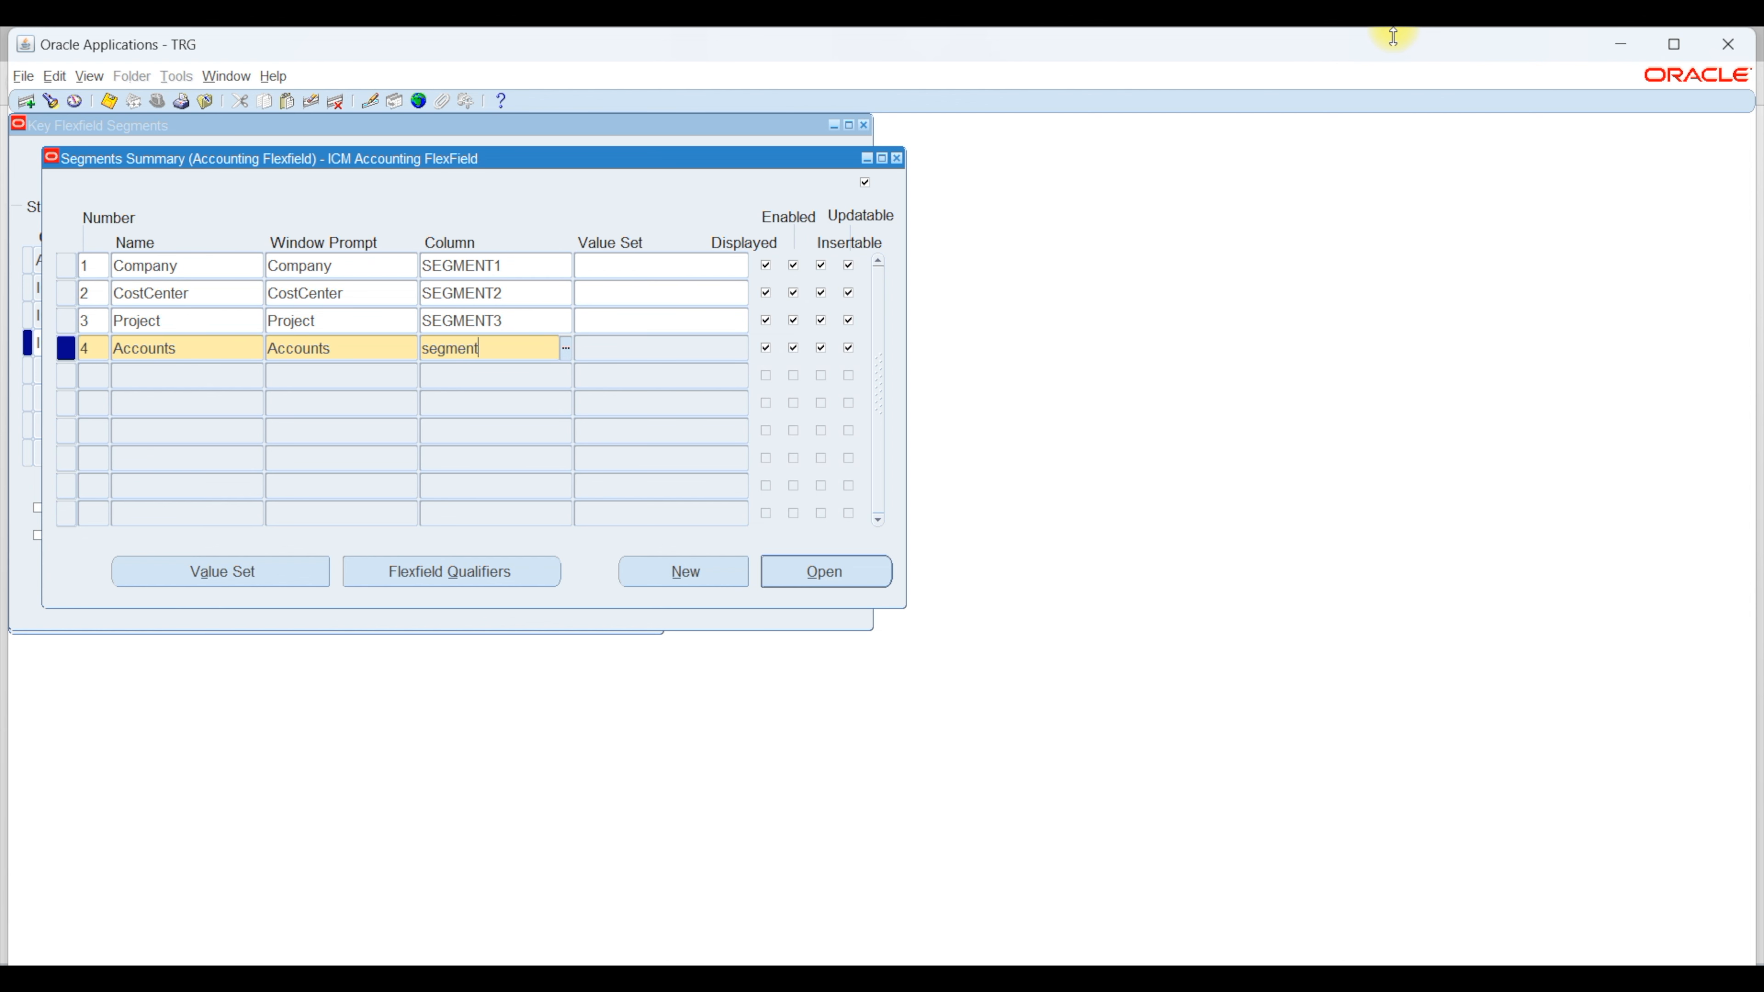
# Step: Go through the segment rows from Accounts up to Company and back, and save the segments
pyautogui.press('Up')
pyautogui.press('Up')
pyautogui.press('Up')
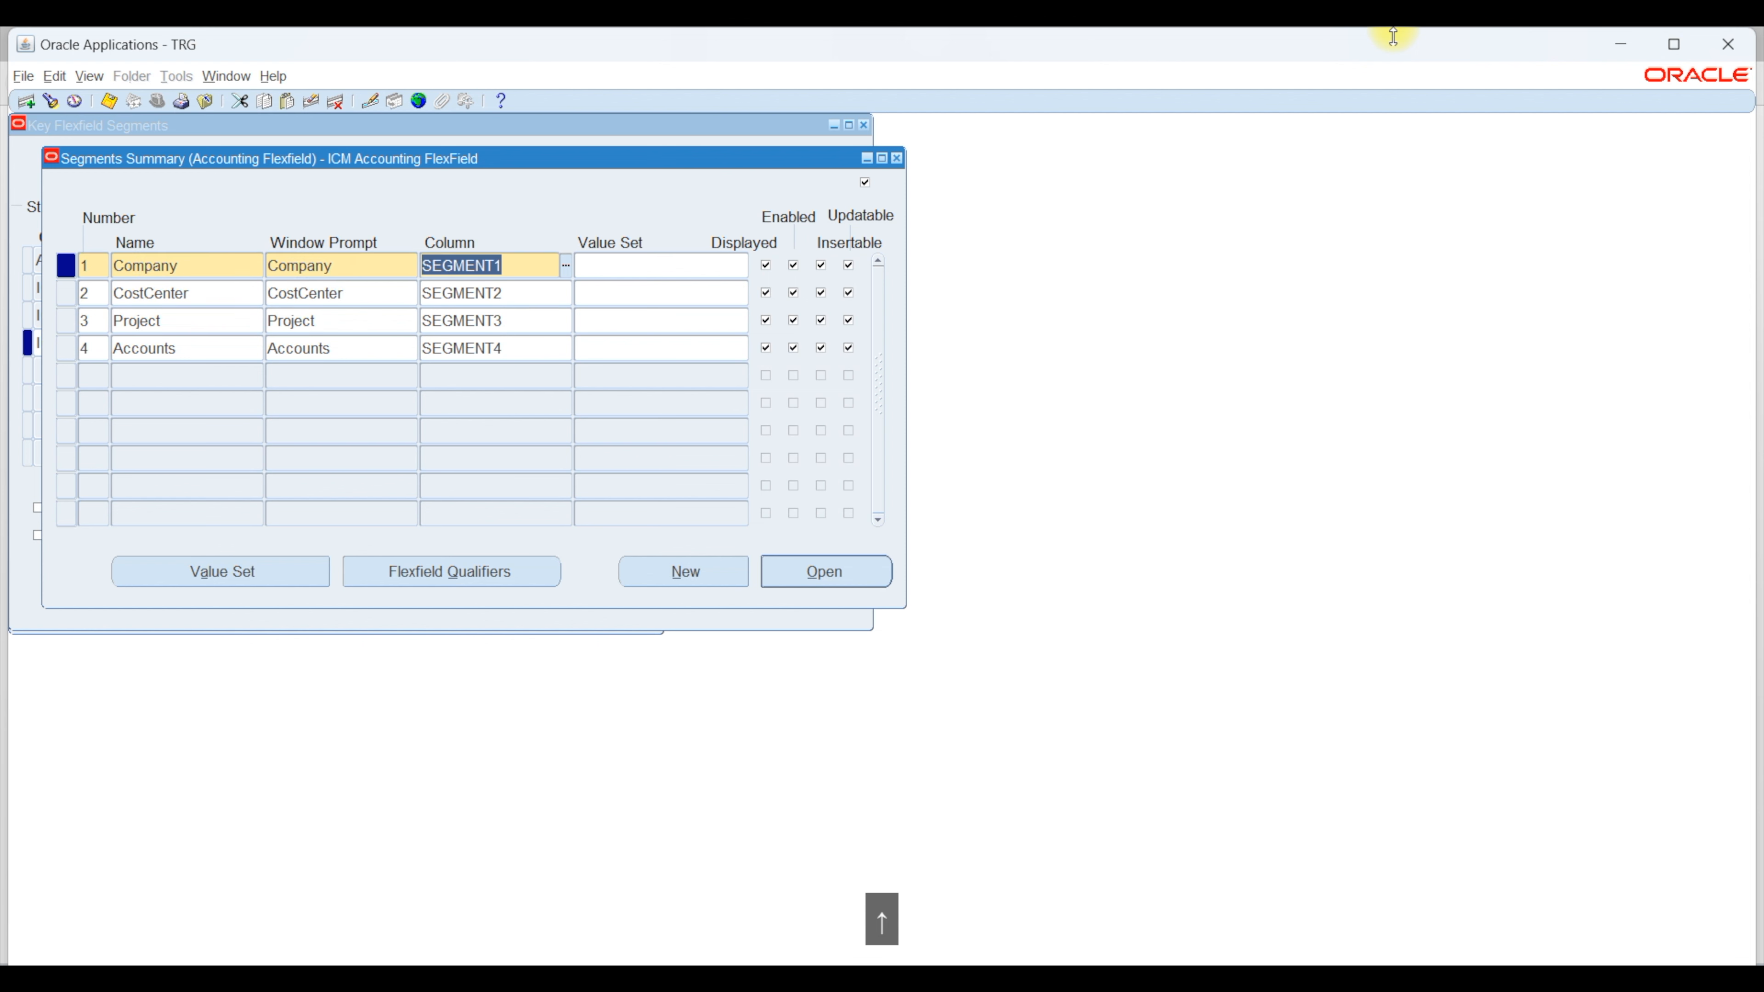
pyautogui.press('Down')
pyautogui.press('Down')
pyautogui.press('Down')
pyautogui.hotkey('ctrl', 's')
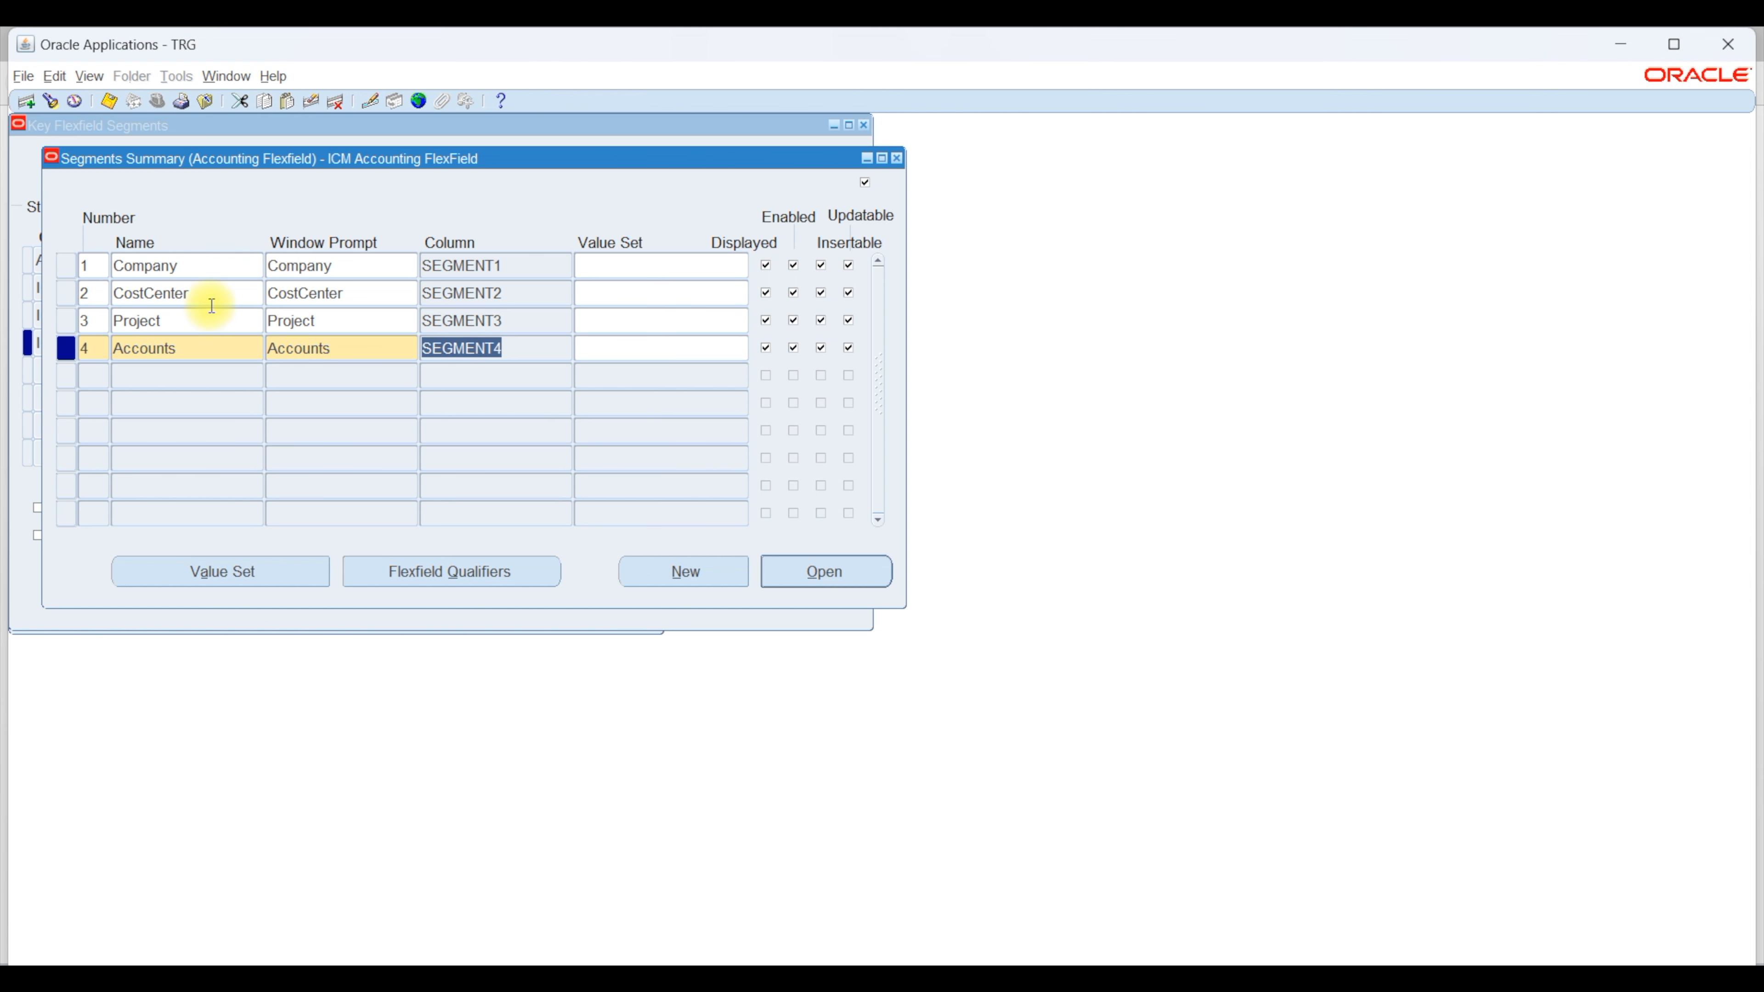
# Step: Examine the names and window prompts of the Company, CostCenter, Project and Accounts segments
pyautogui.click(204, 267)
pyautogui.click(202, 295)
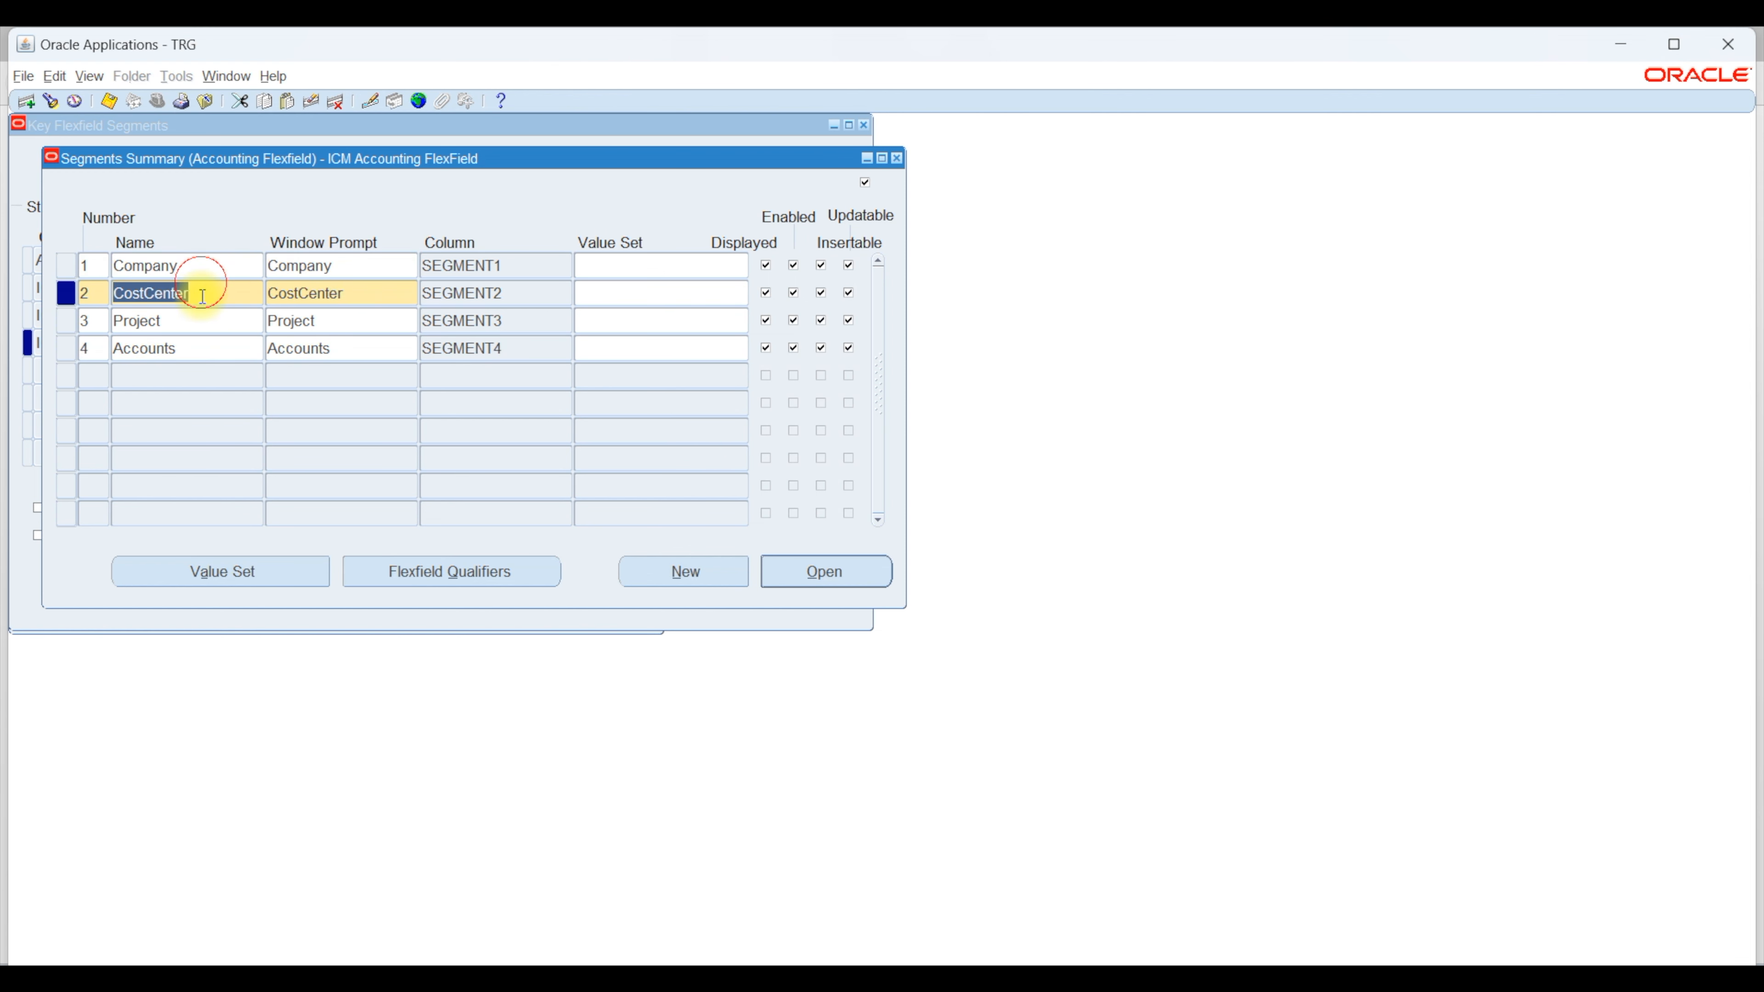
pyautogui.click(191, 322)
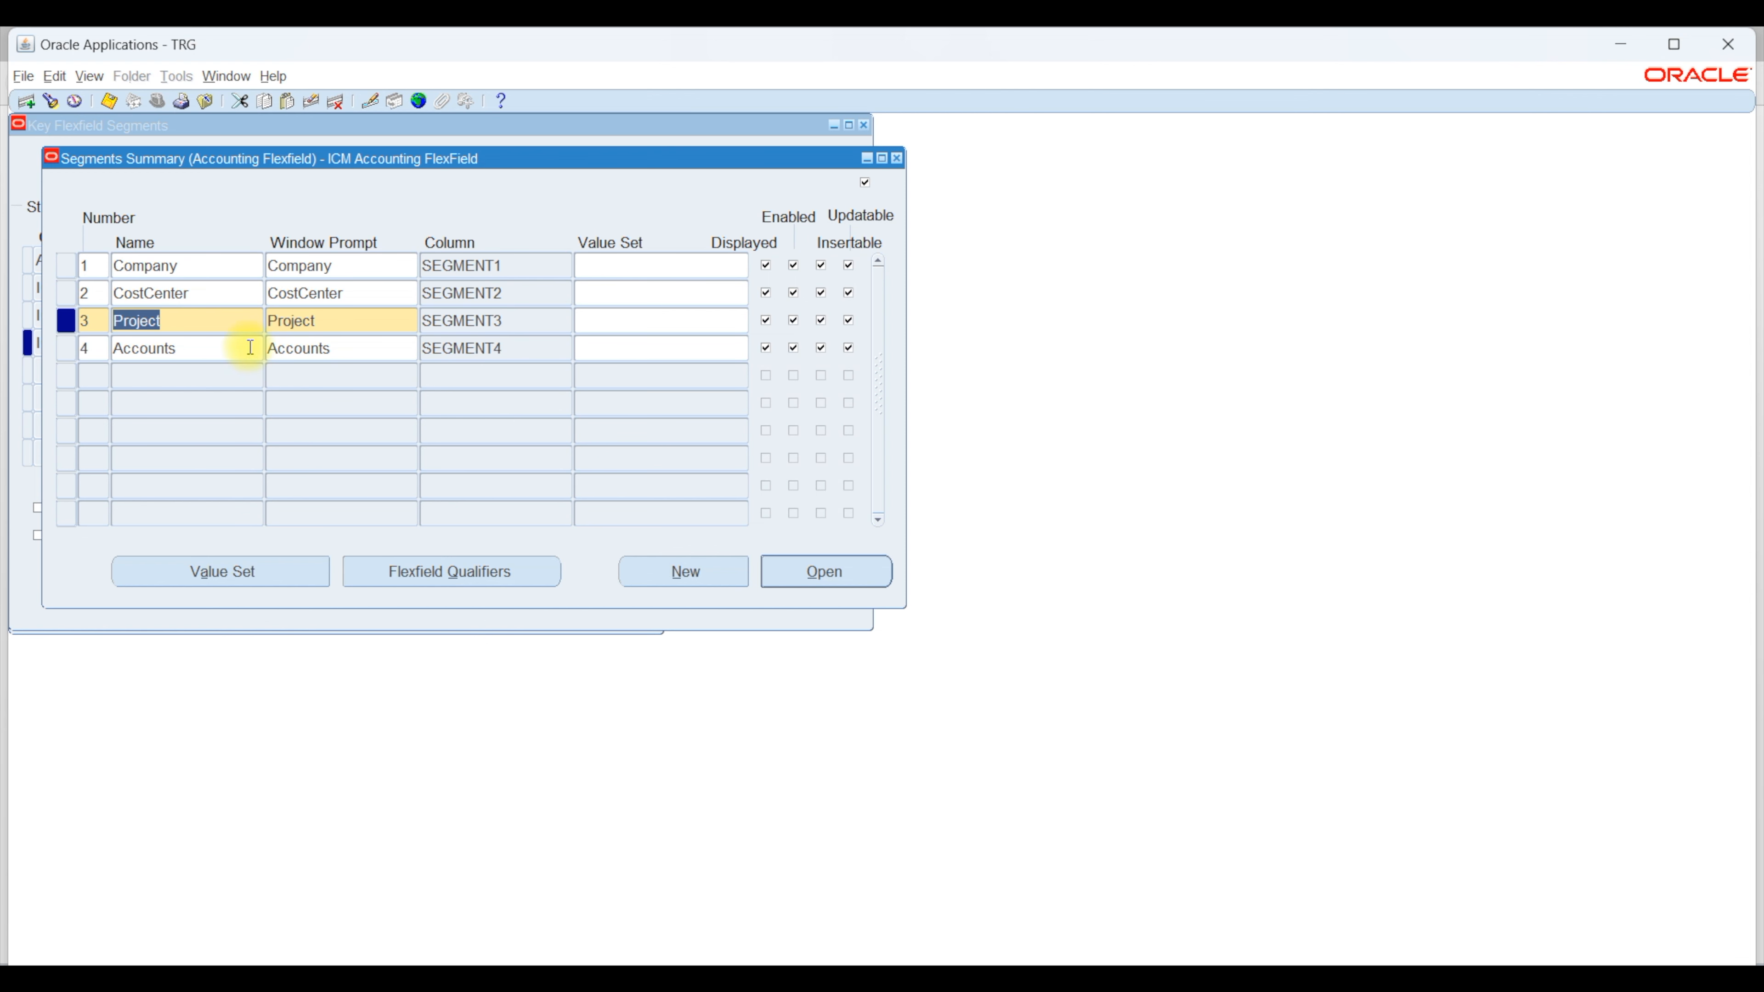
pyautogui.click(346, 269)
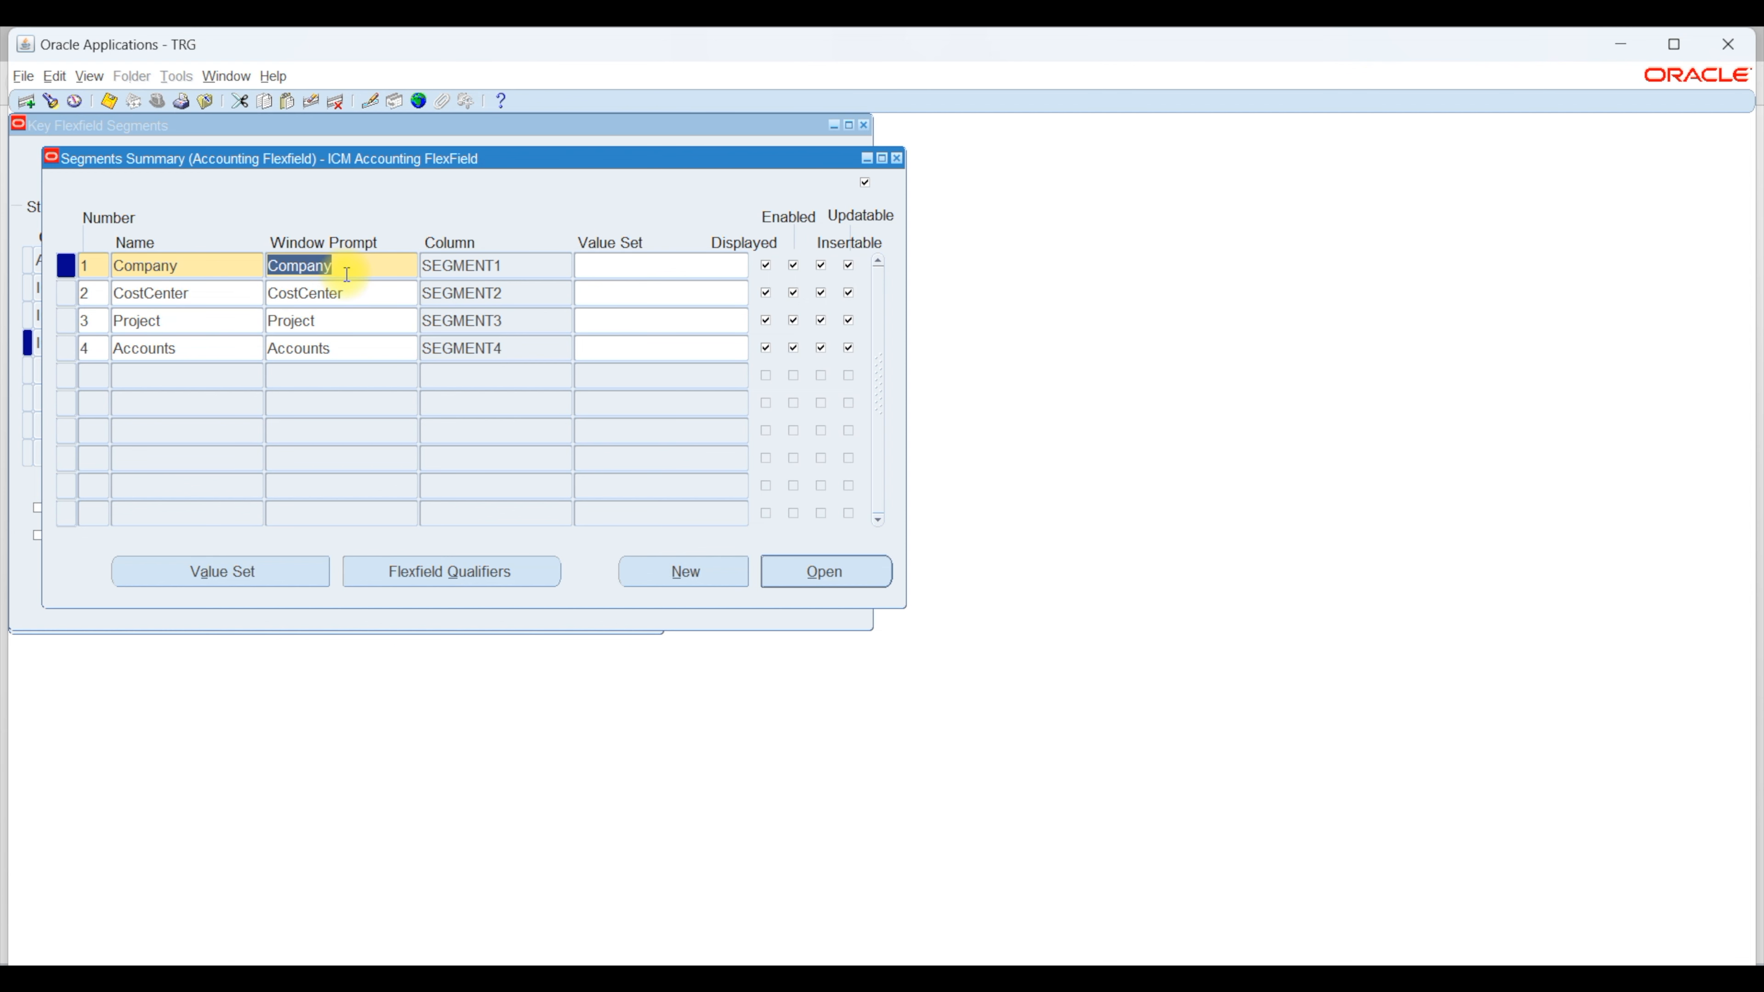
pyautogui.click(346, 293)
pyautogui.click(345, 321)
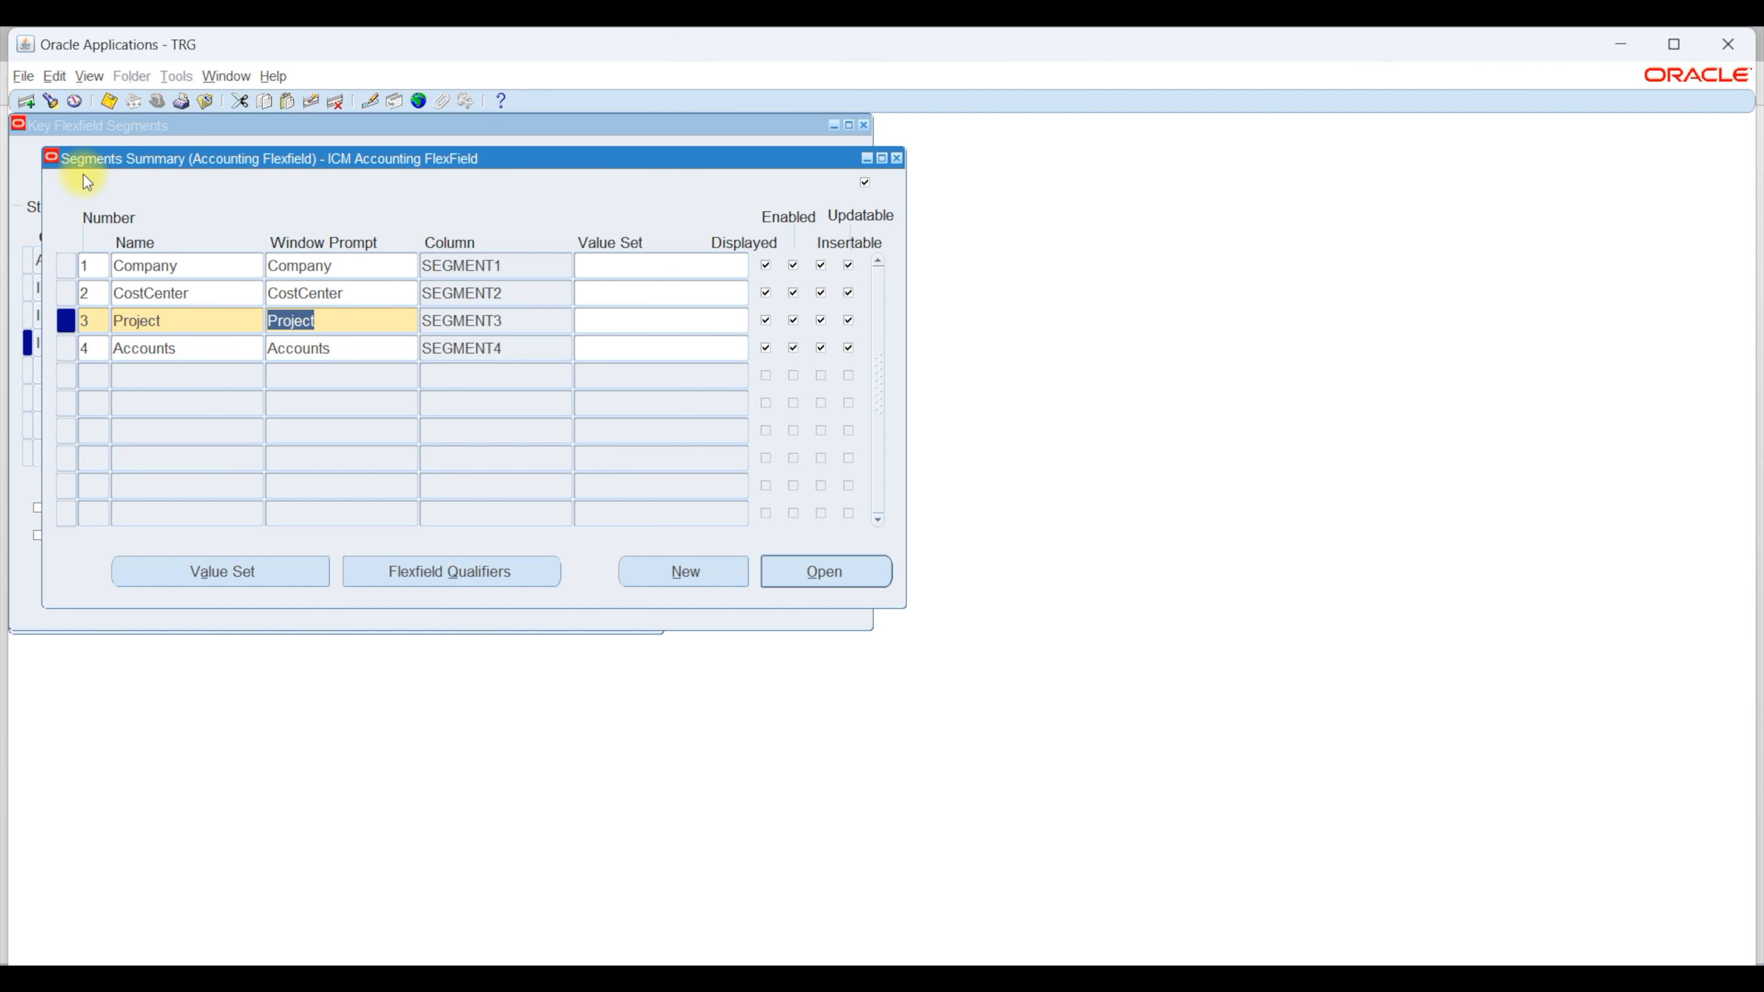
pyautogui.click(198, 267)
pyautogui.press('Down')
pyautogui.press('Down')
pyautogui.press('Down')
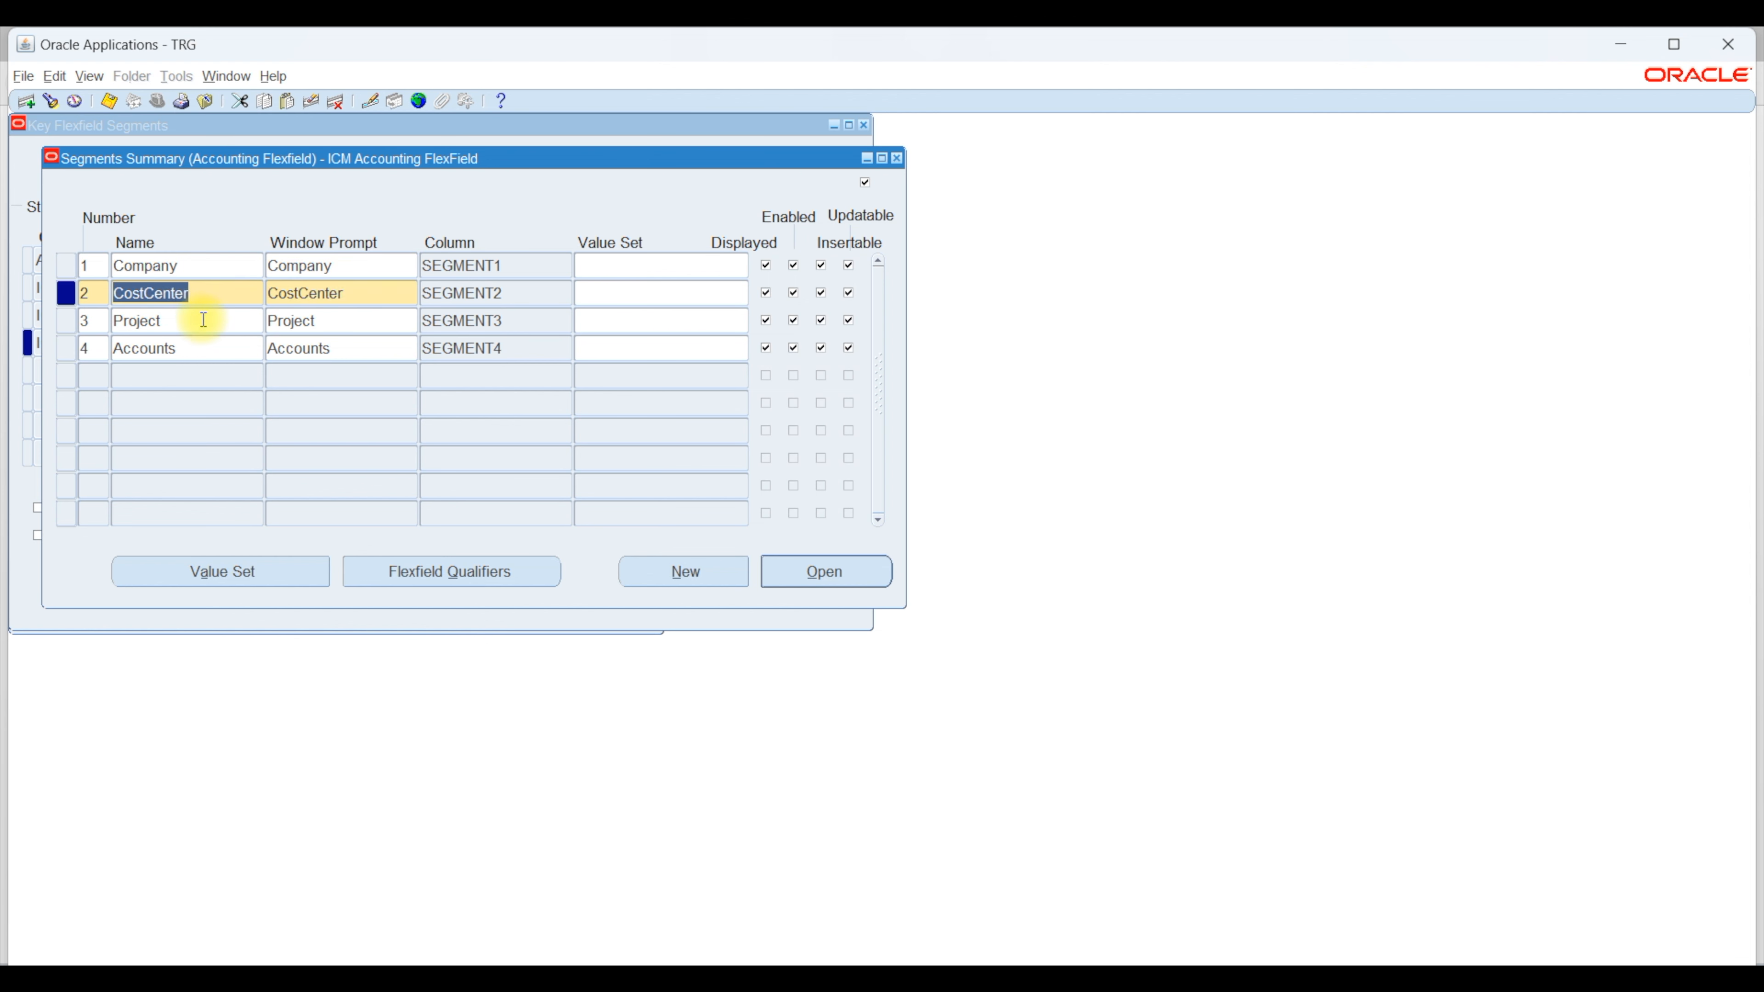
pyautogui.click(199, 268)
pyautogui.click(201, 292)
pyautogui.click(200, 326)
pyautogui.click(203, 348)
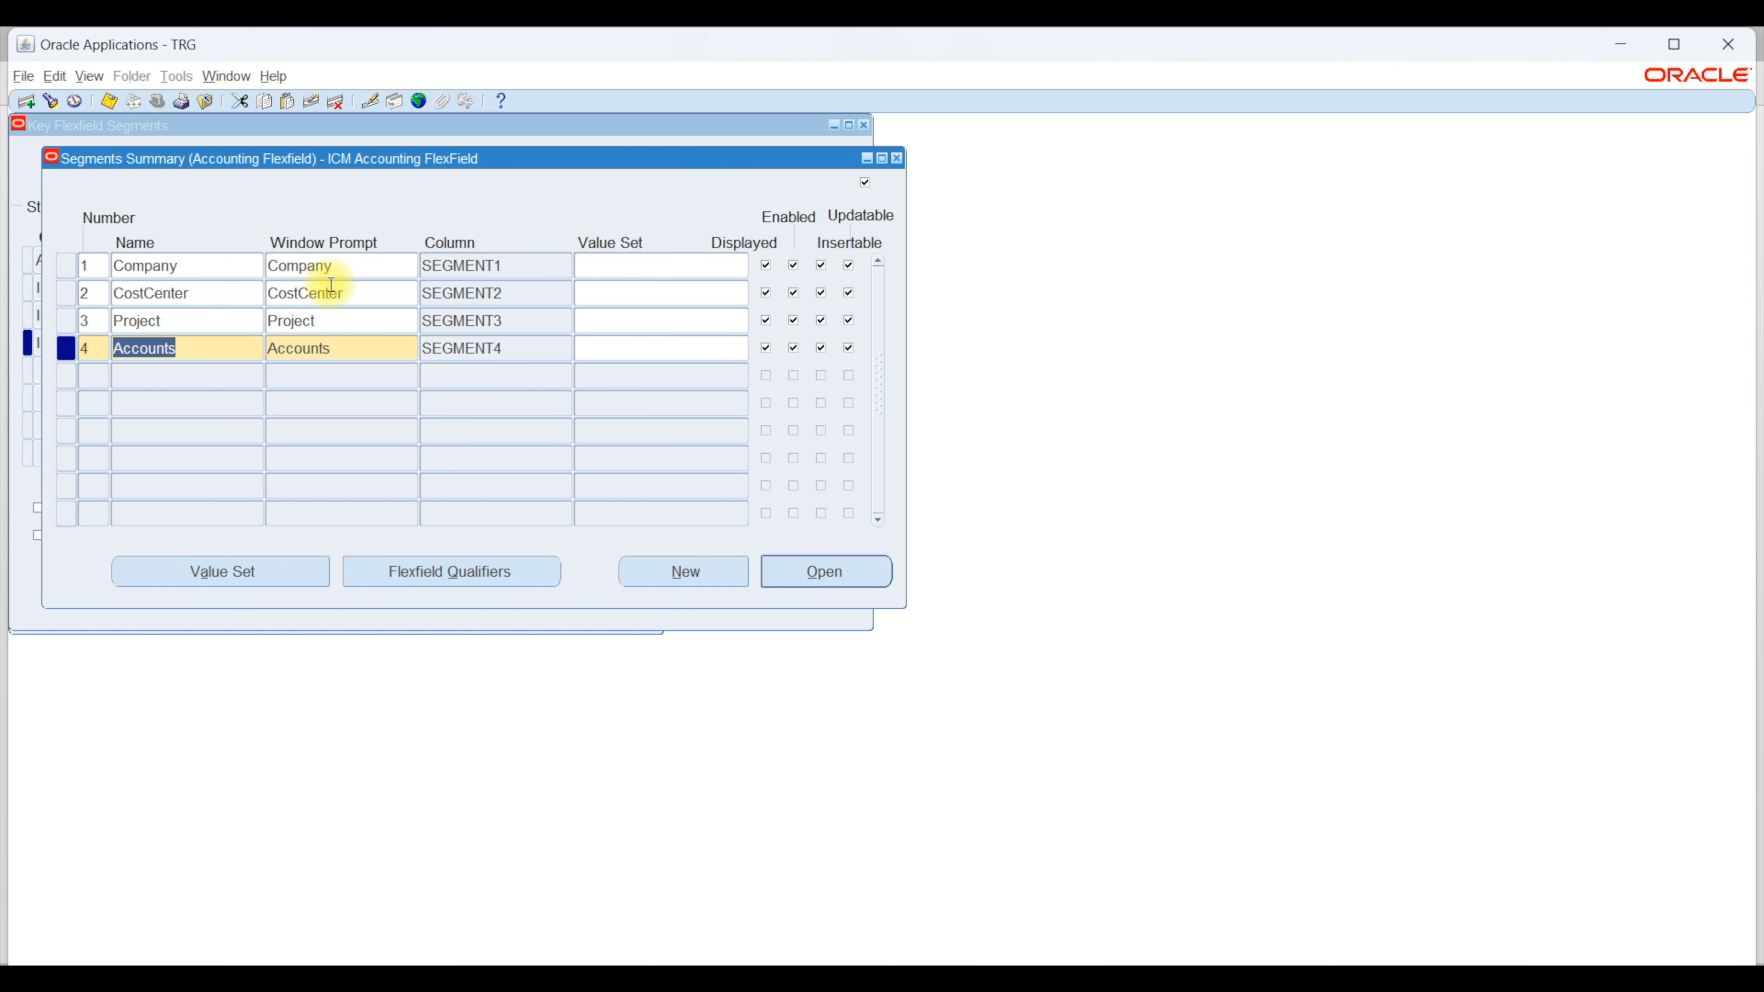
pyautogui.click(345, 265)
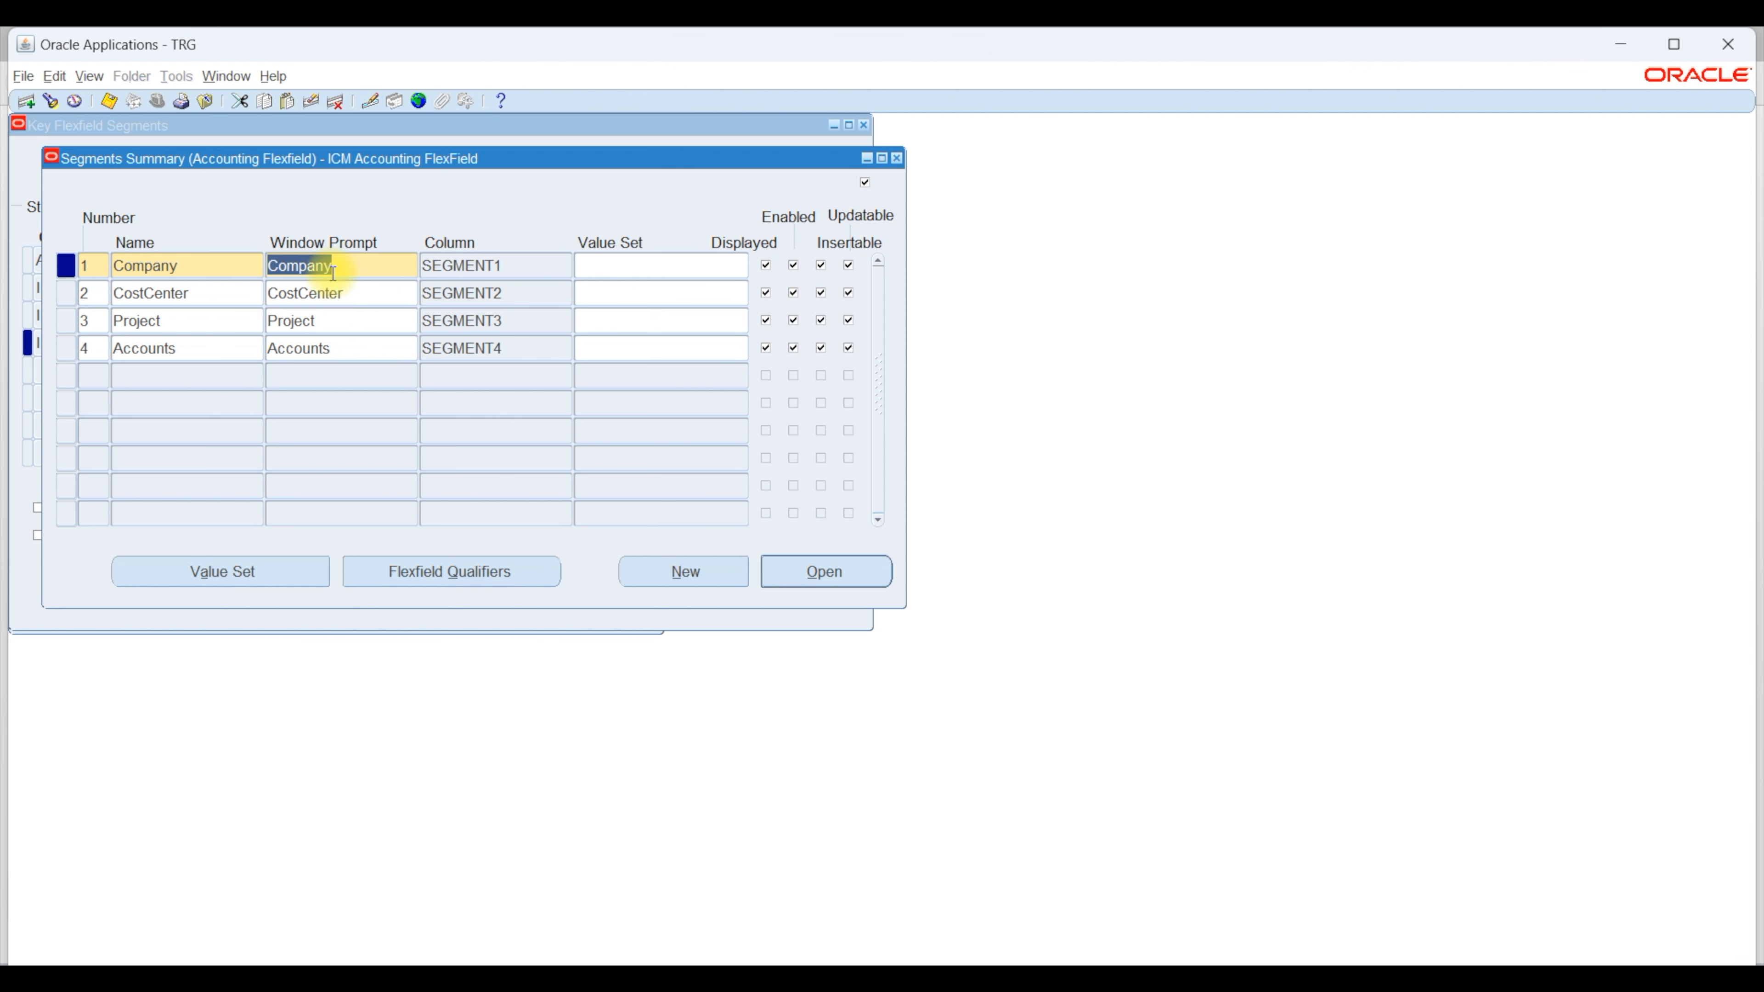
pyautogui.click(342, 269)
pyautogui.click(356, 297)
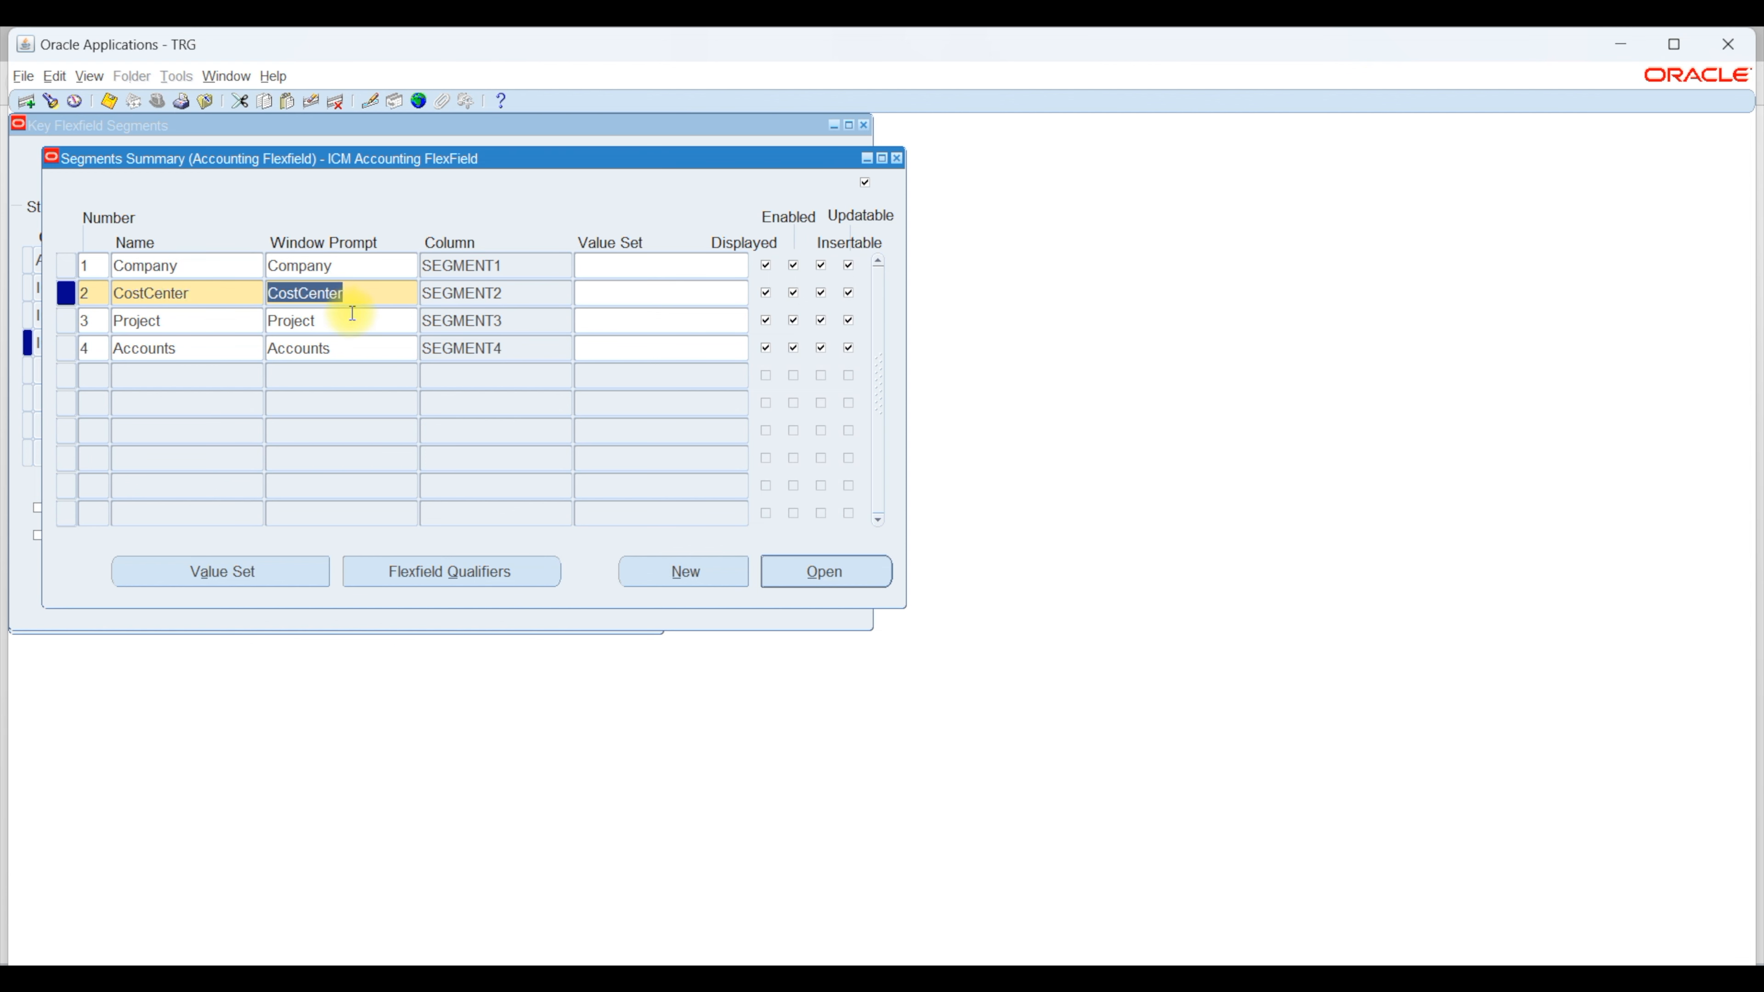
pyautogui.click(350, 319)
pyautogui.click(359, 293)
pyautogui.click(357, 322)
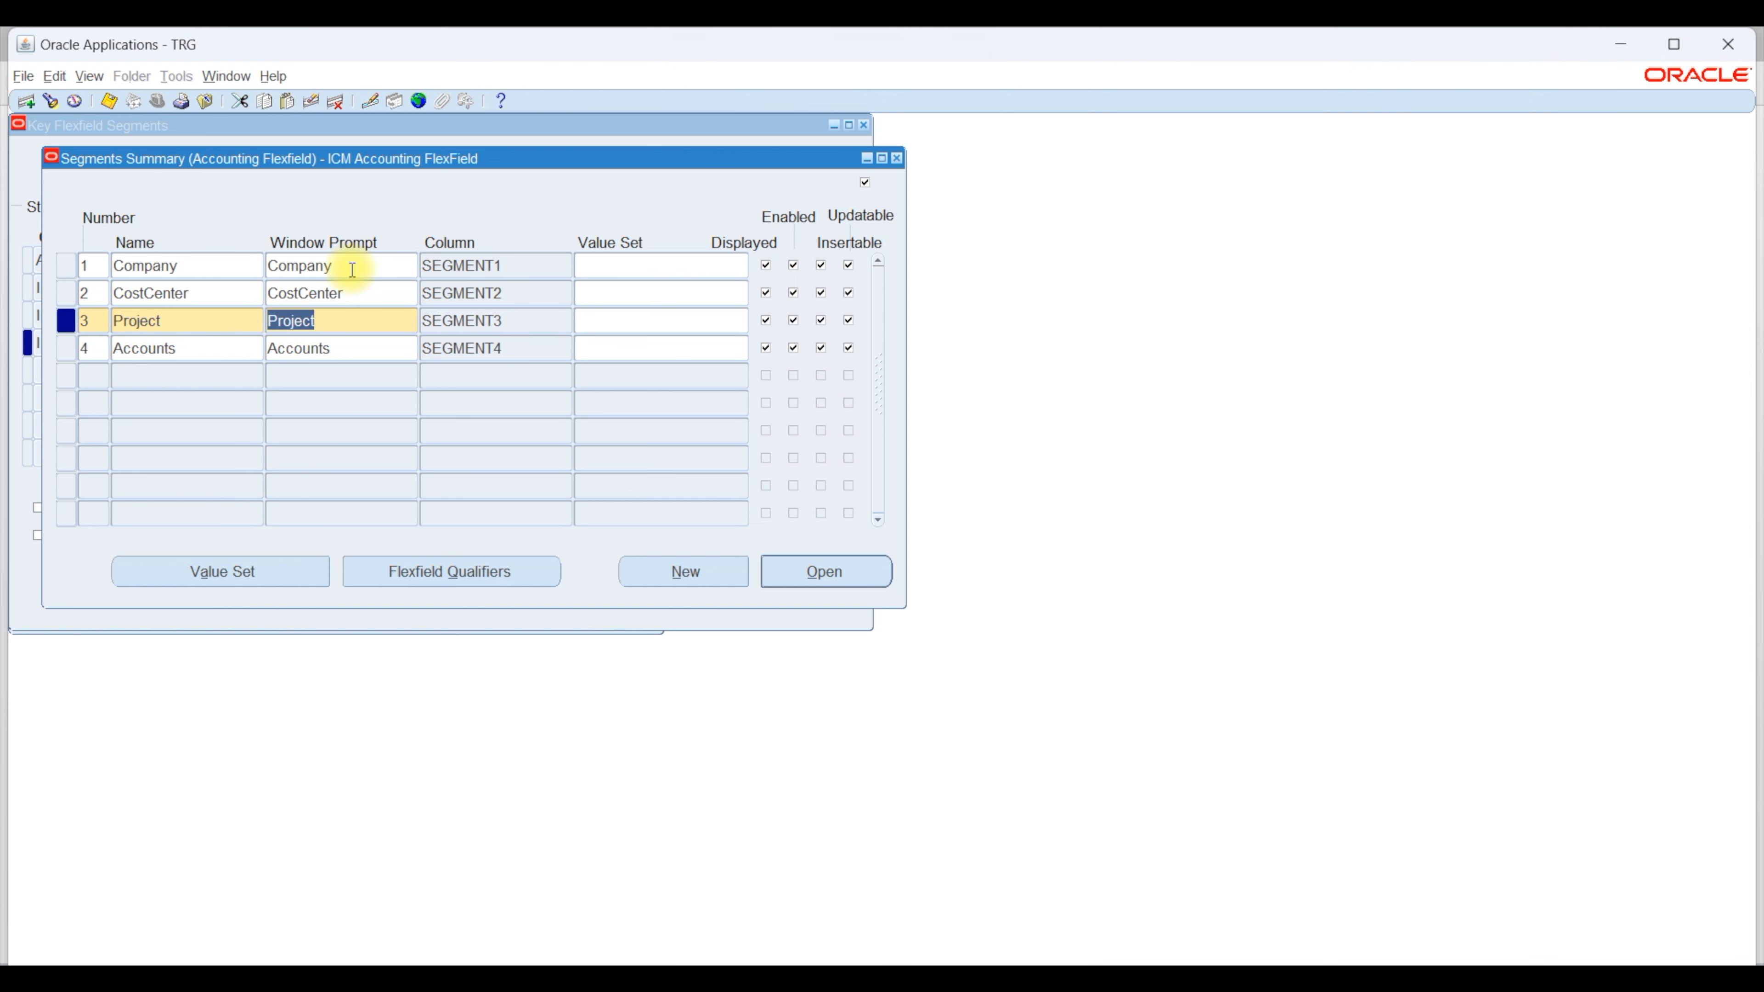
# Step: Open the value set definition from the Company segment, place it beside the segments summary, and name the new value set COMPANY
pyautogui.click(606, 266)
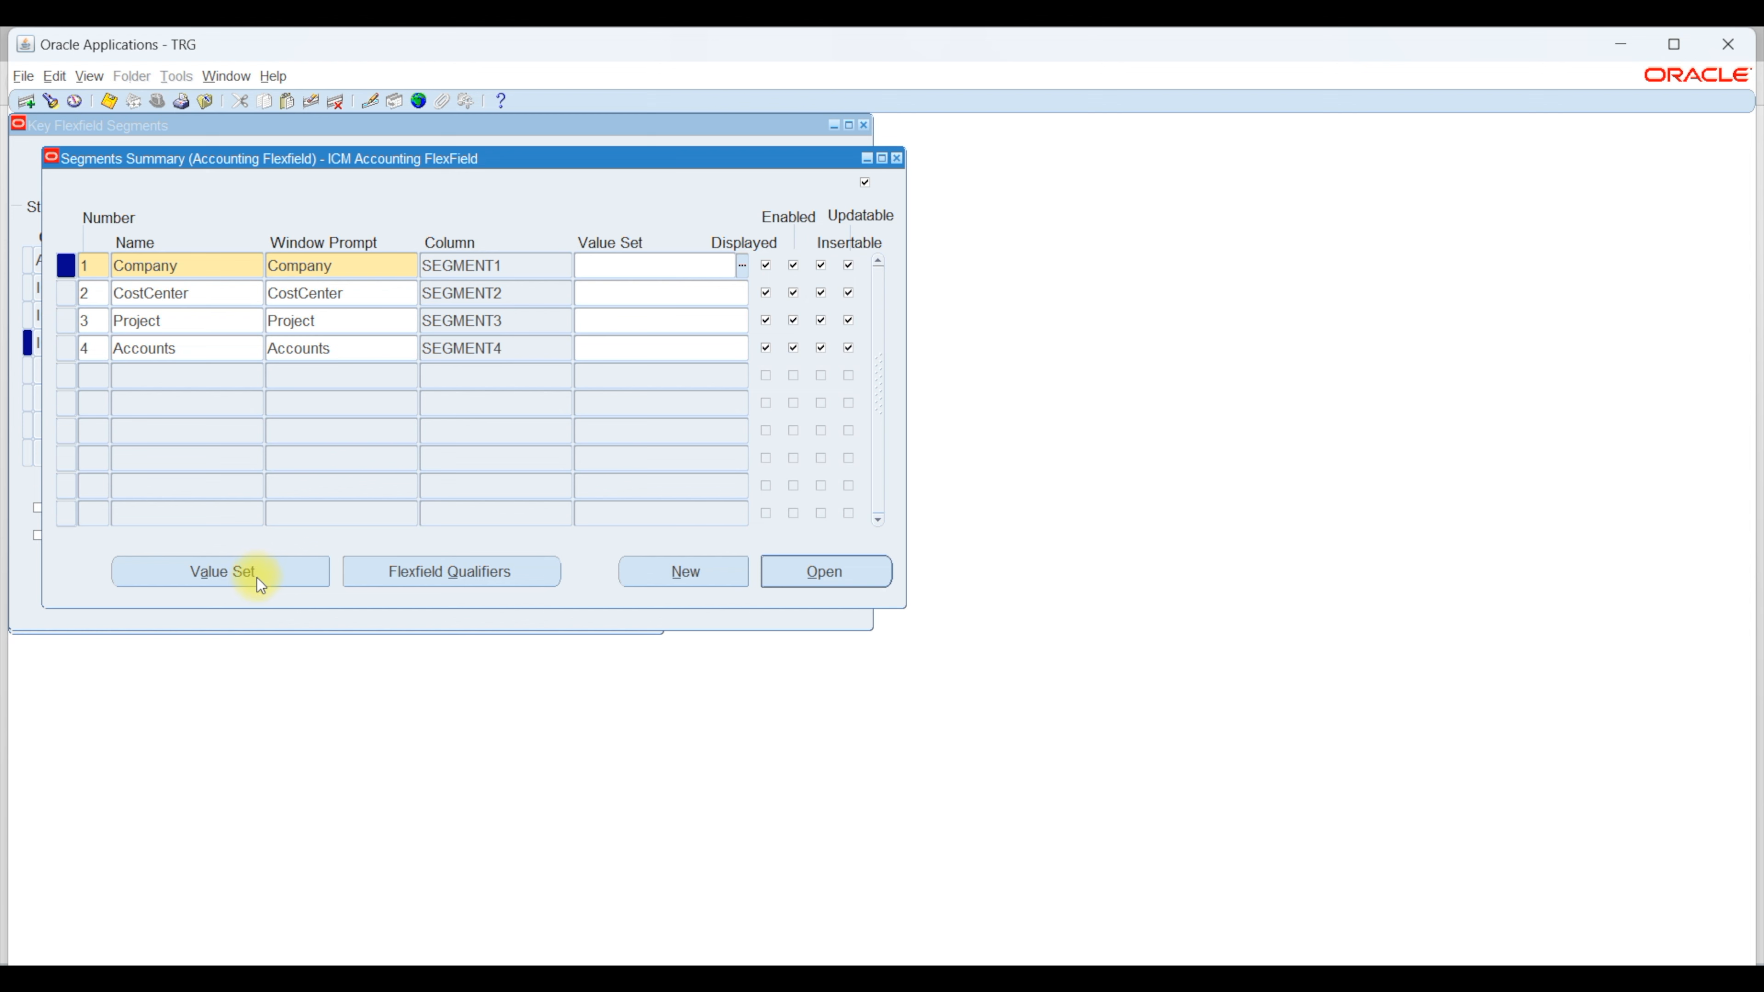
pyautogui.click(274, 579)
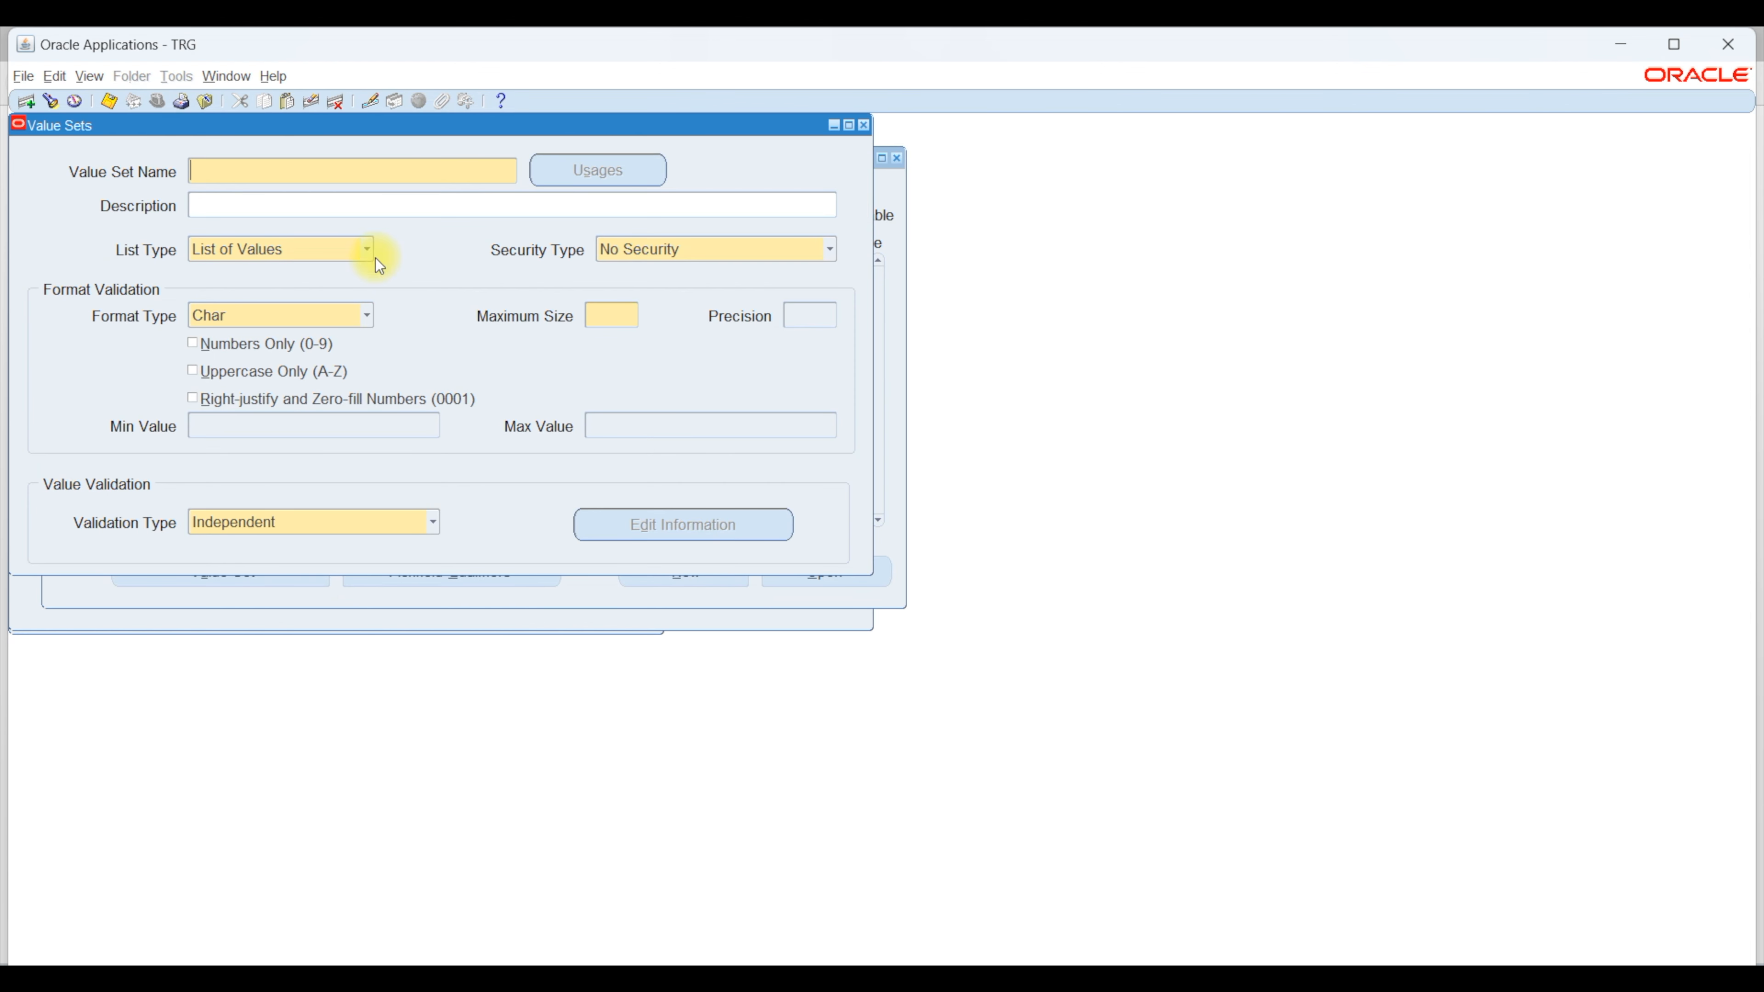
pyautogui.moveTo(249, 131); pyautogui.dragTo(1116, 186)
pyautogui.click(1096, 232)
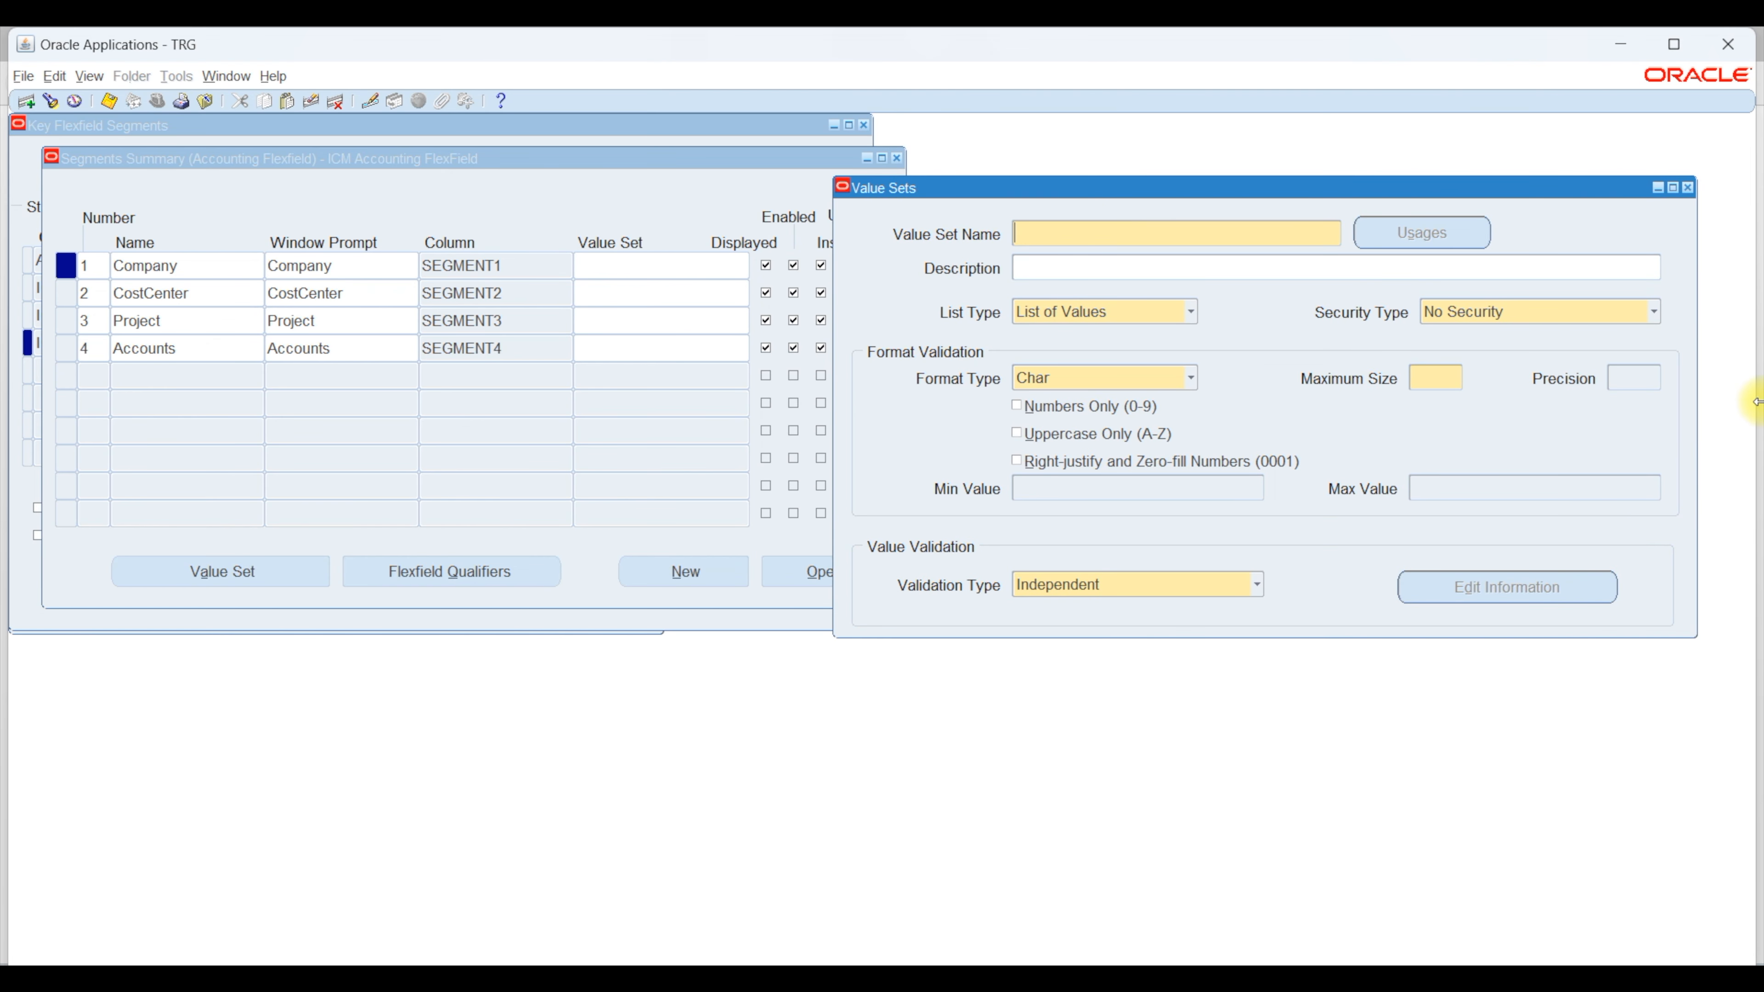
pyautogui.write('COMPANY')
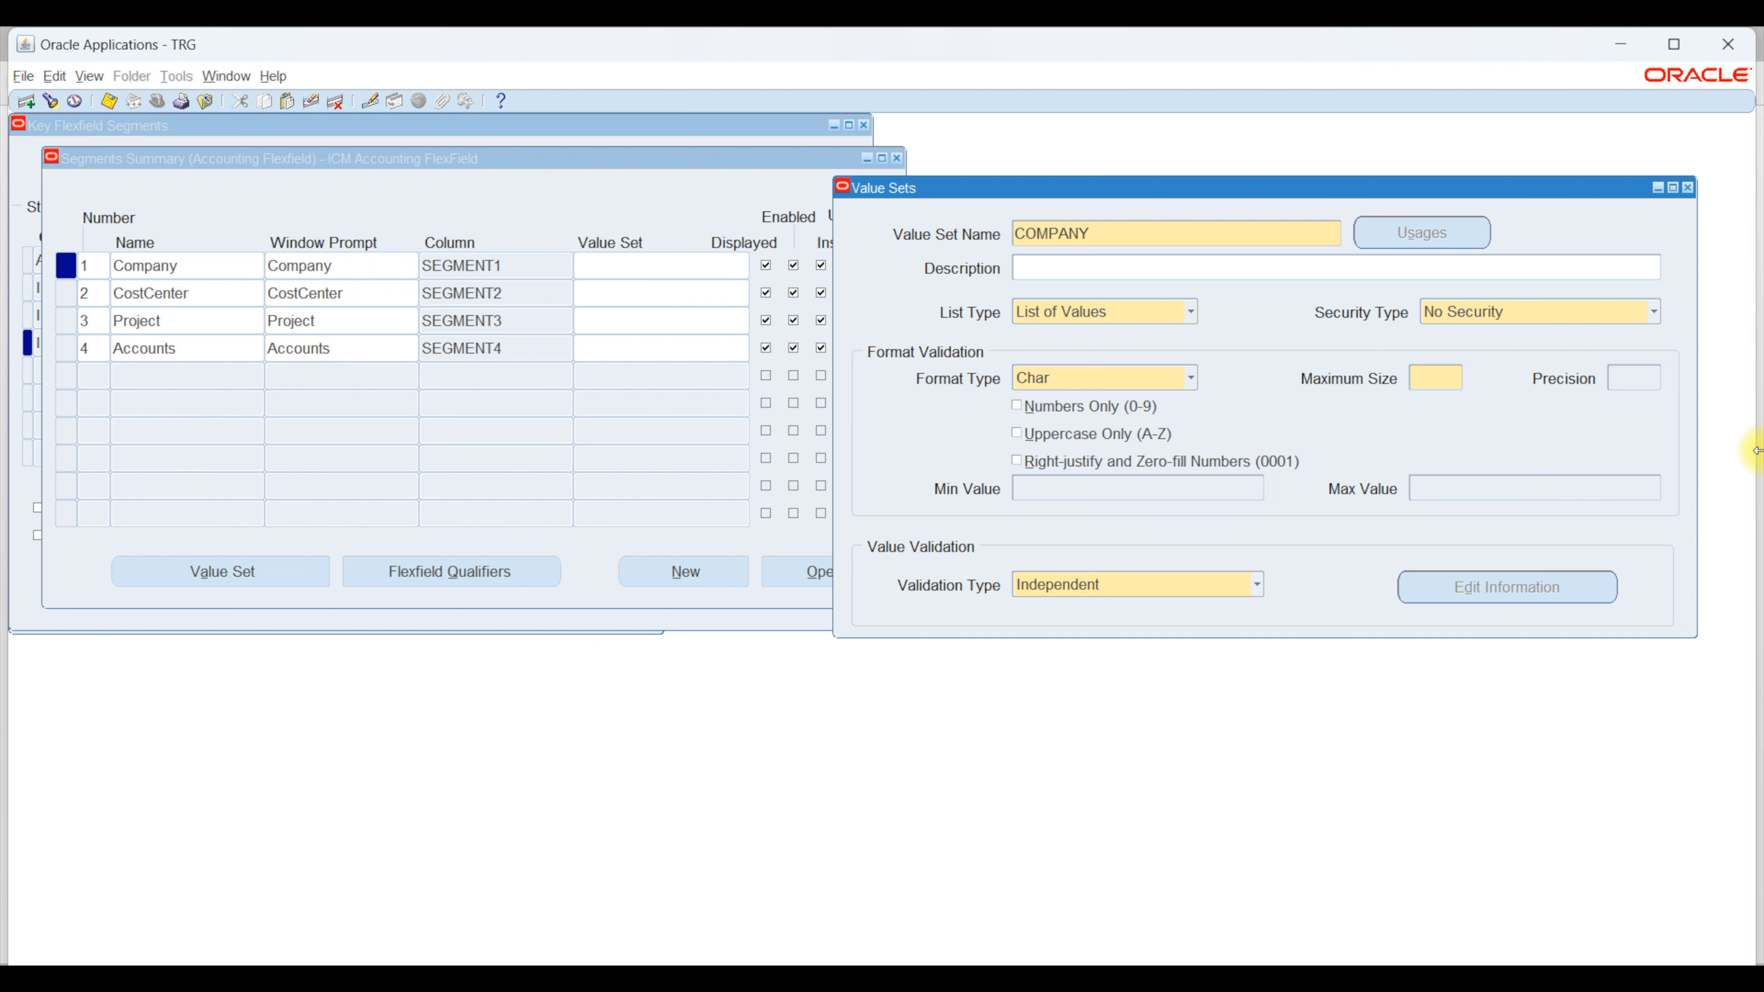
pyautogui.press('Down')
# Step: Set the COMPANY value set's description to "COMPANY SEGMENT FOR ICM GROUP"
pyautogui.click(1047, 268)
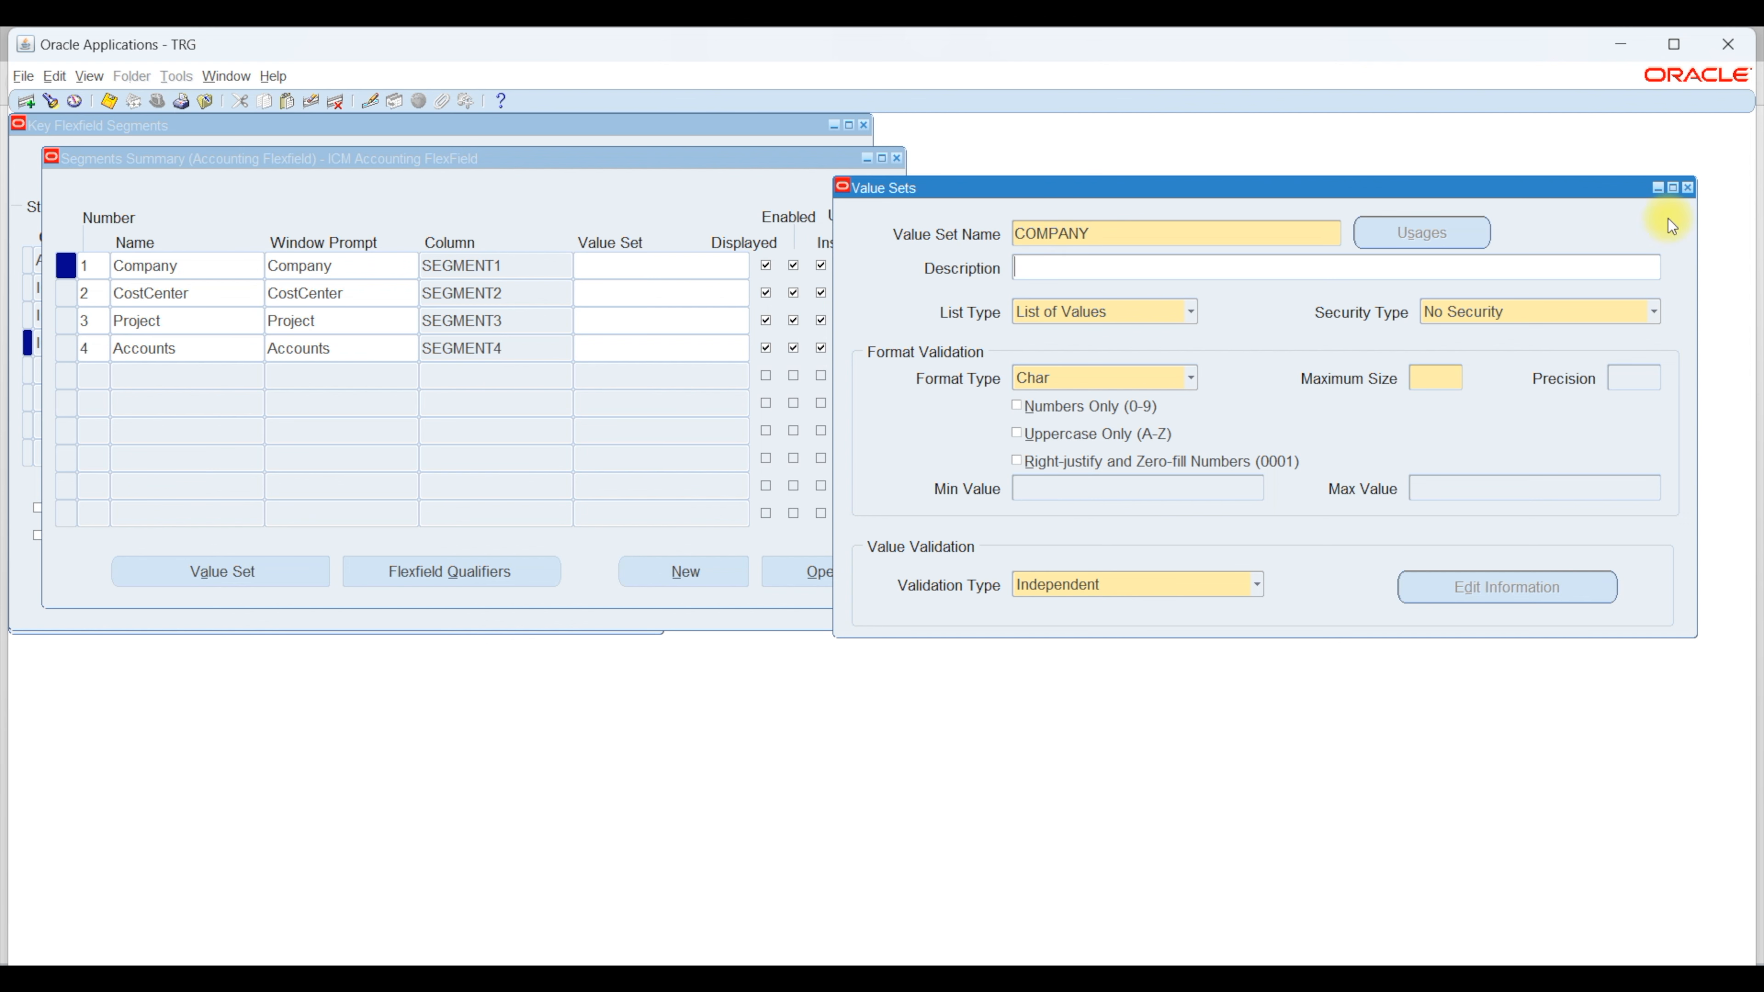
pyautogui.write('COMPANY SEGMENT FOR ')
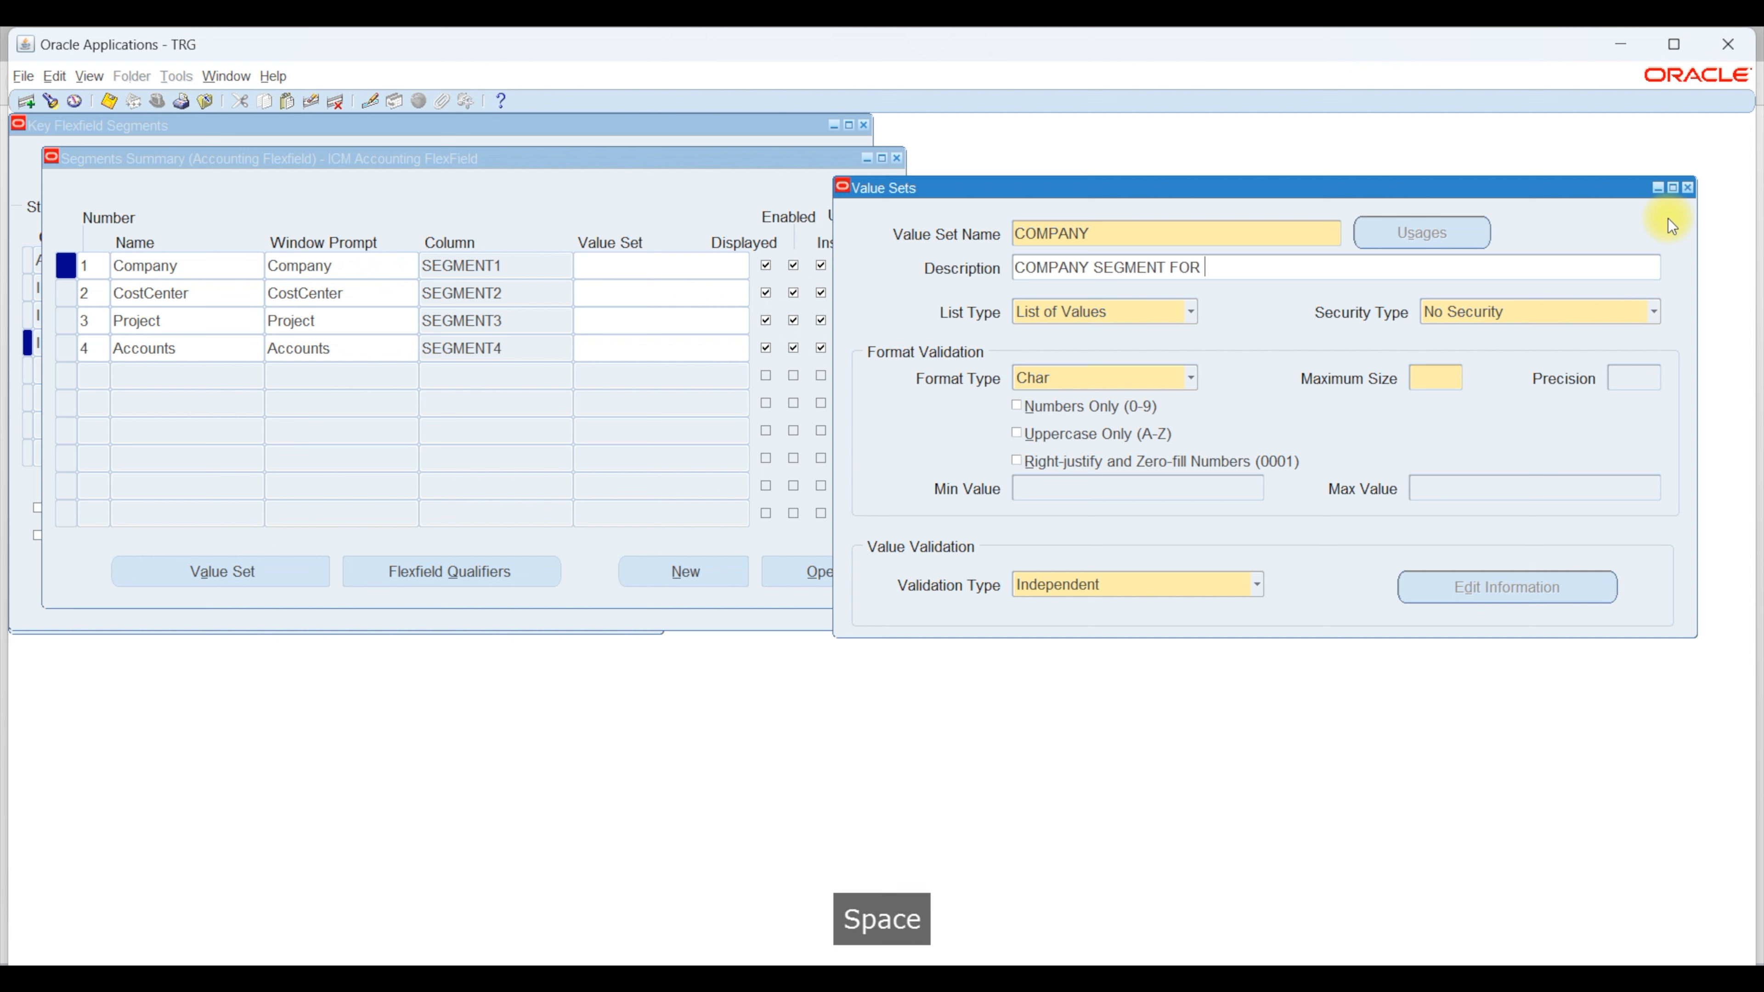
pyautogui.write('ICM GROPU')
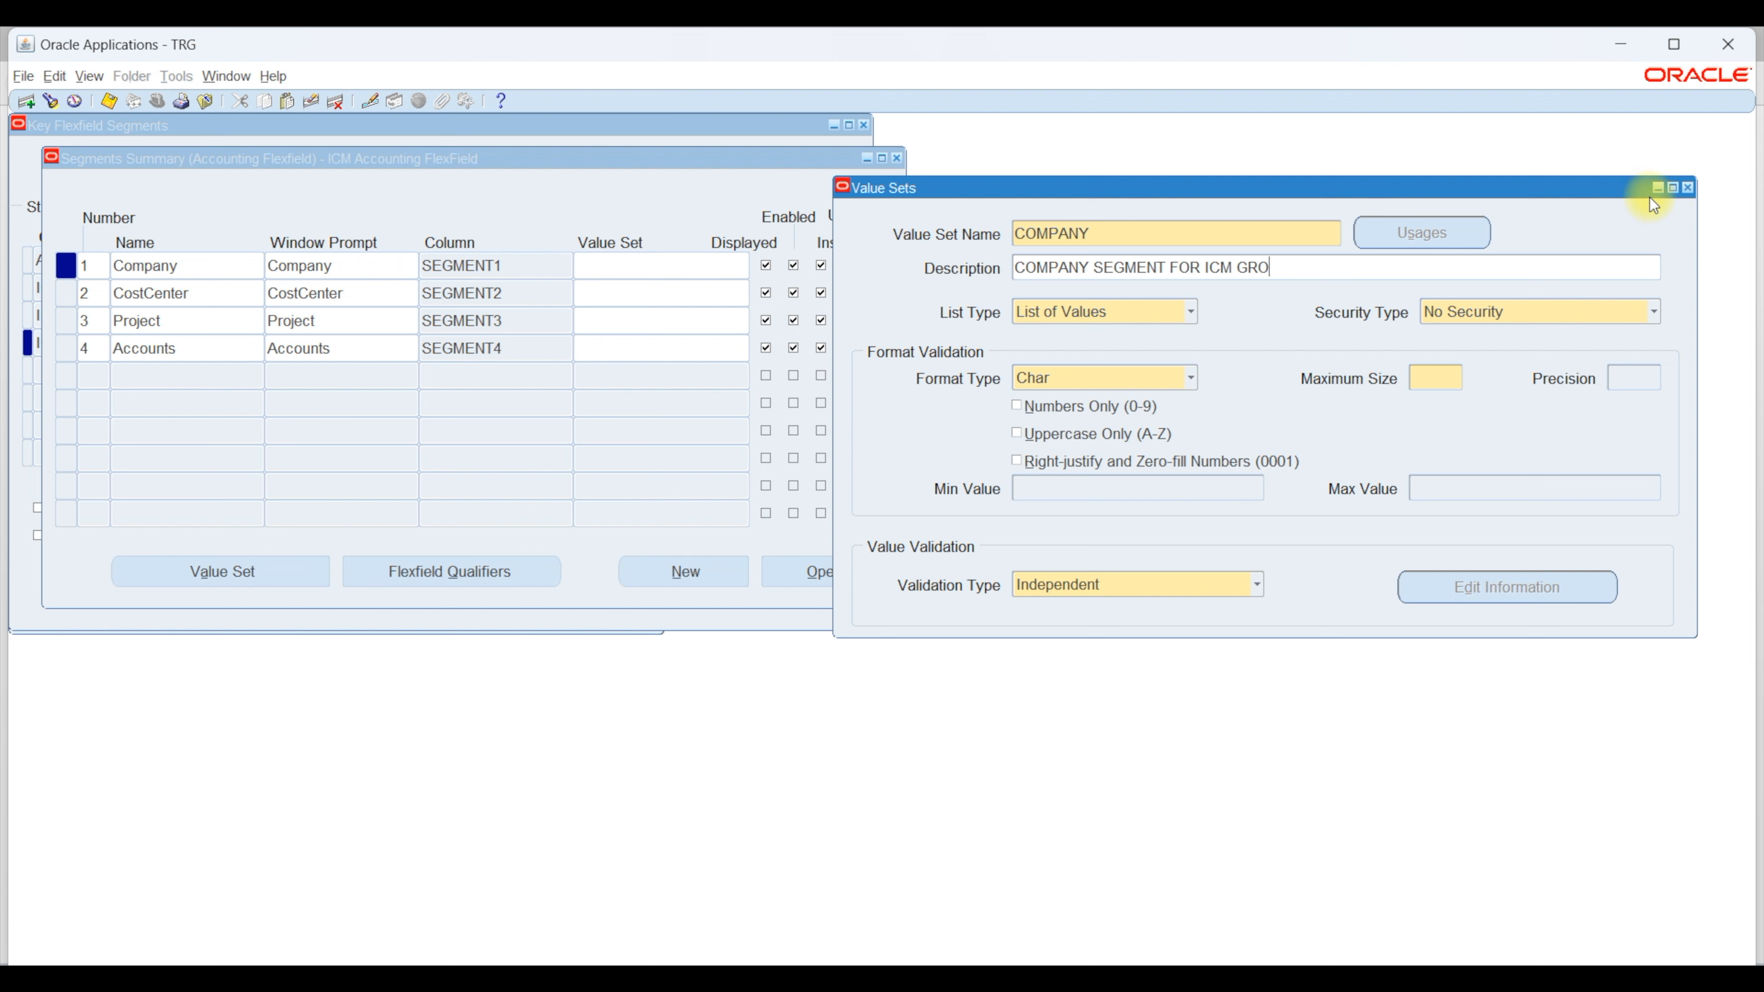
pyautogui.press('BackSpace')
pyautogui.press('BackSpace')
pyautogui.write('UP')
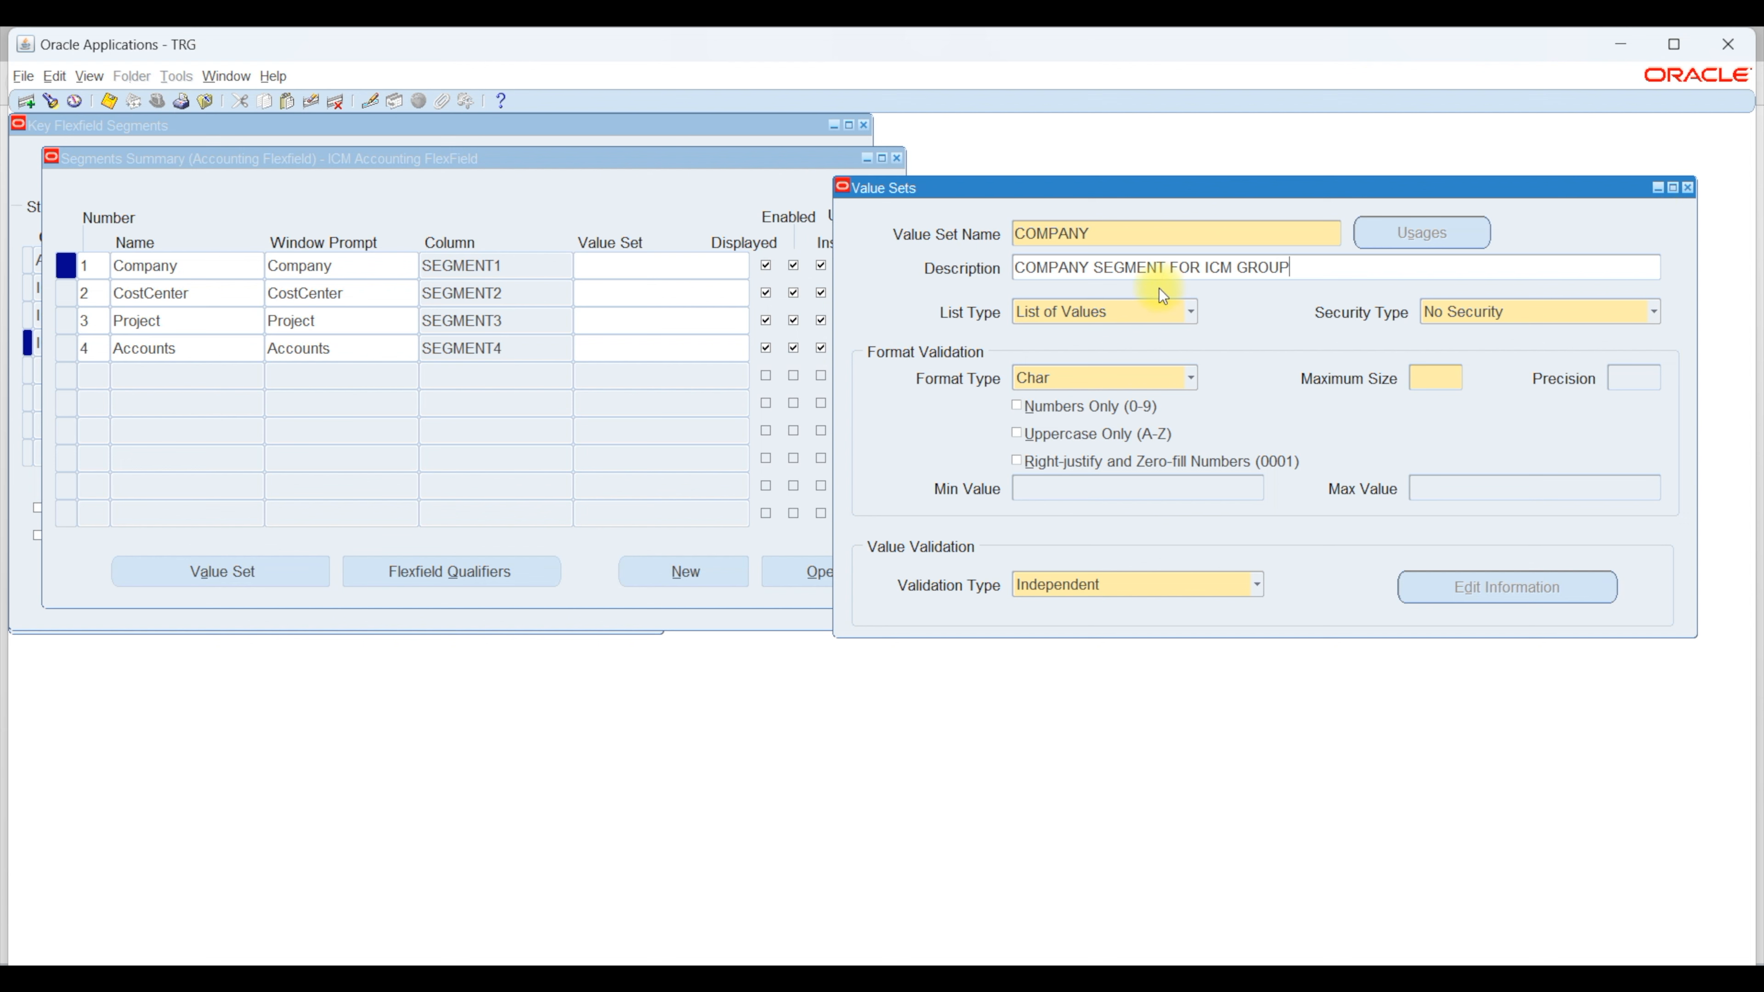
# Step: Choose List of Values as the COMPANY value set's list type and No Security as its security type
pyautogui.click(1087, 320)
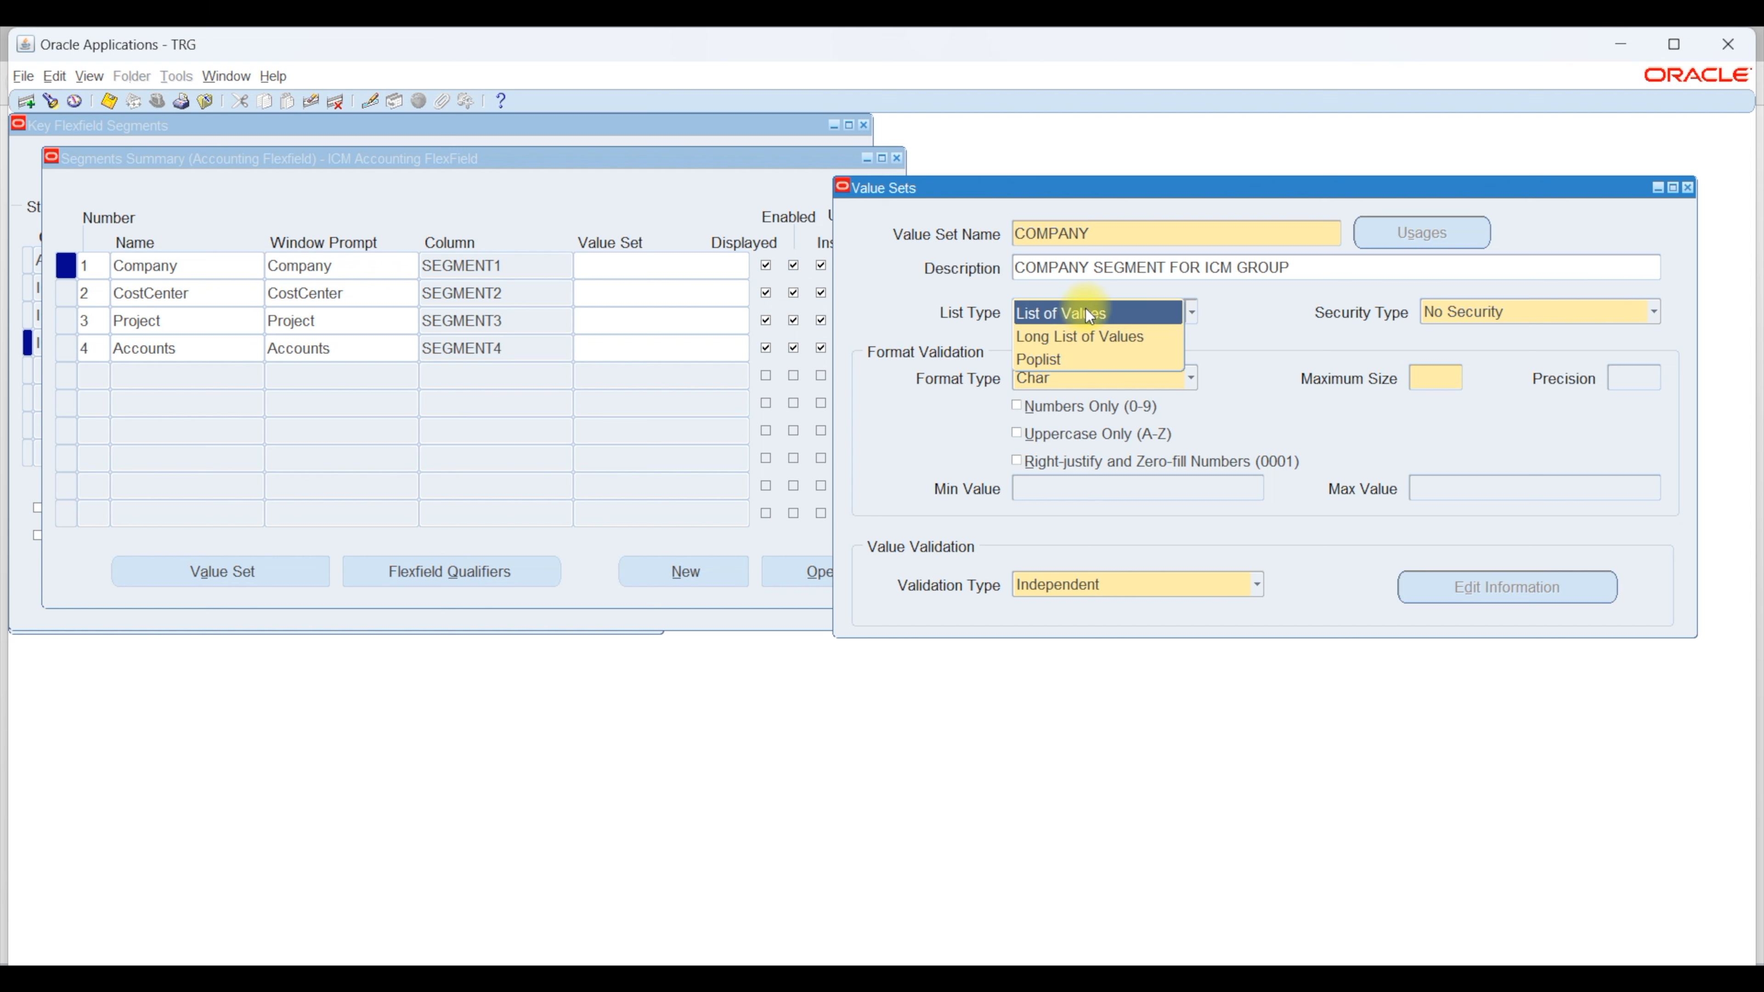
pyautogui.click(1069, 312)
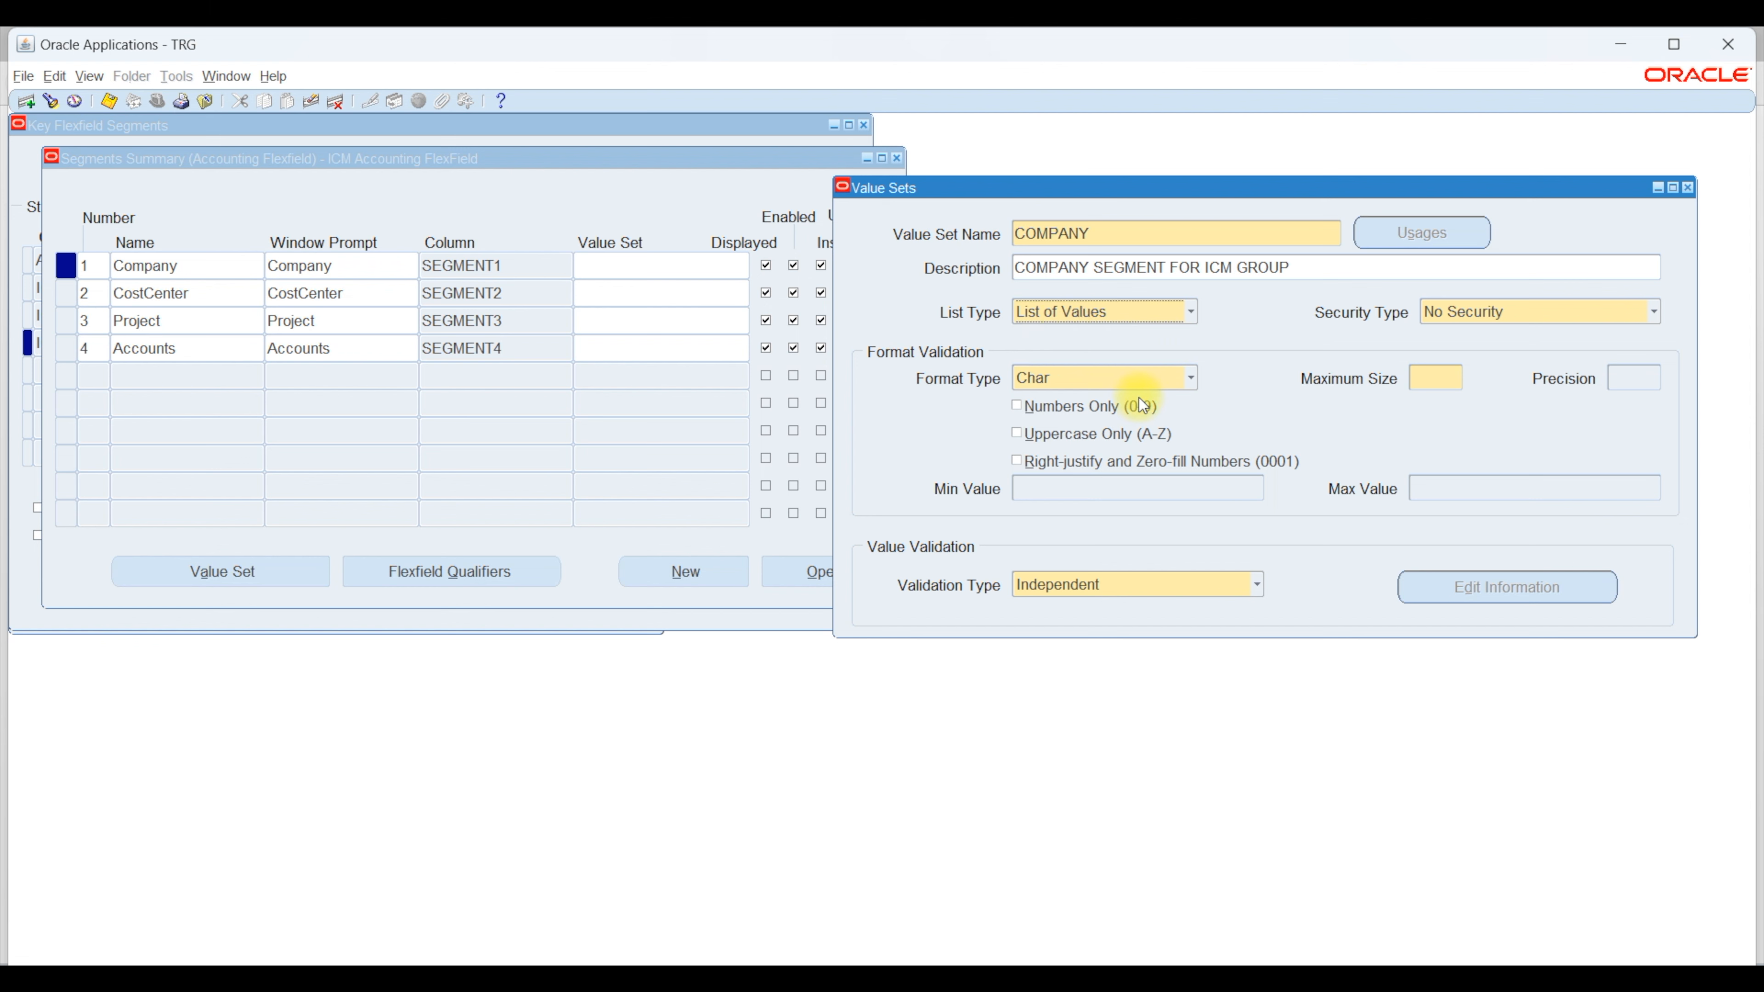
pyautogui.click(1487, 314)
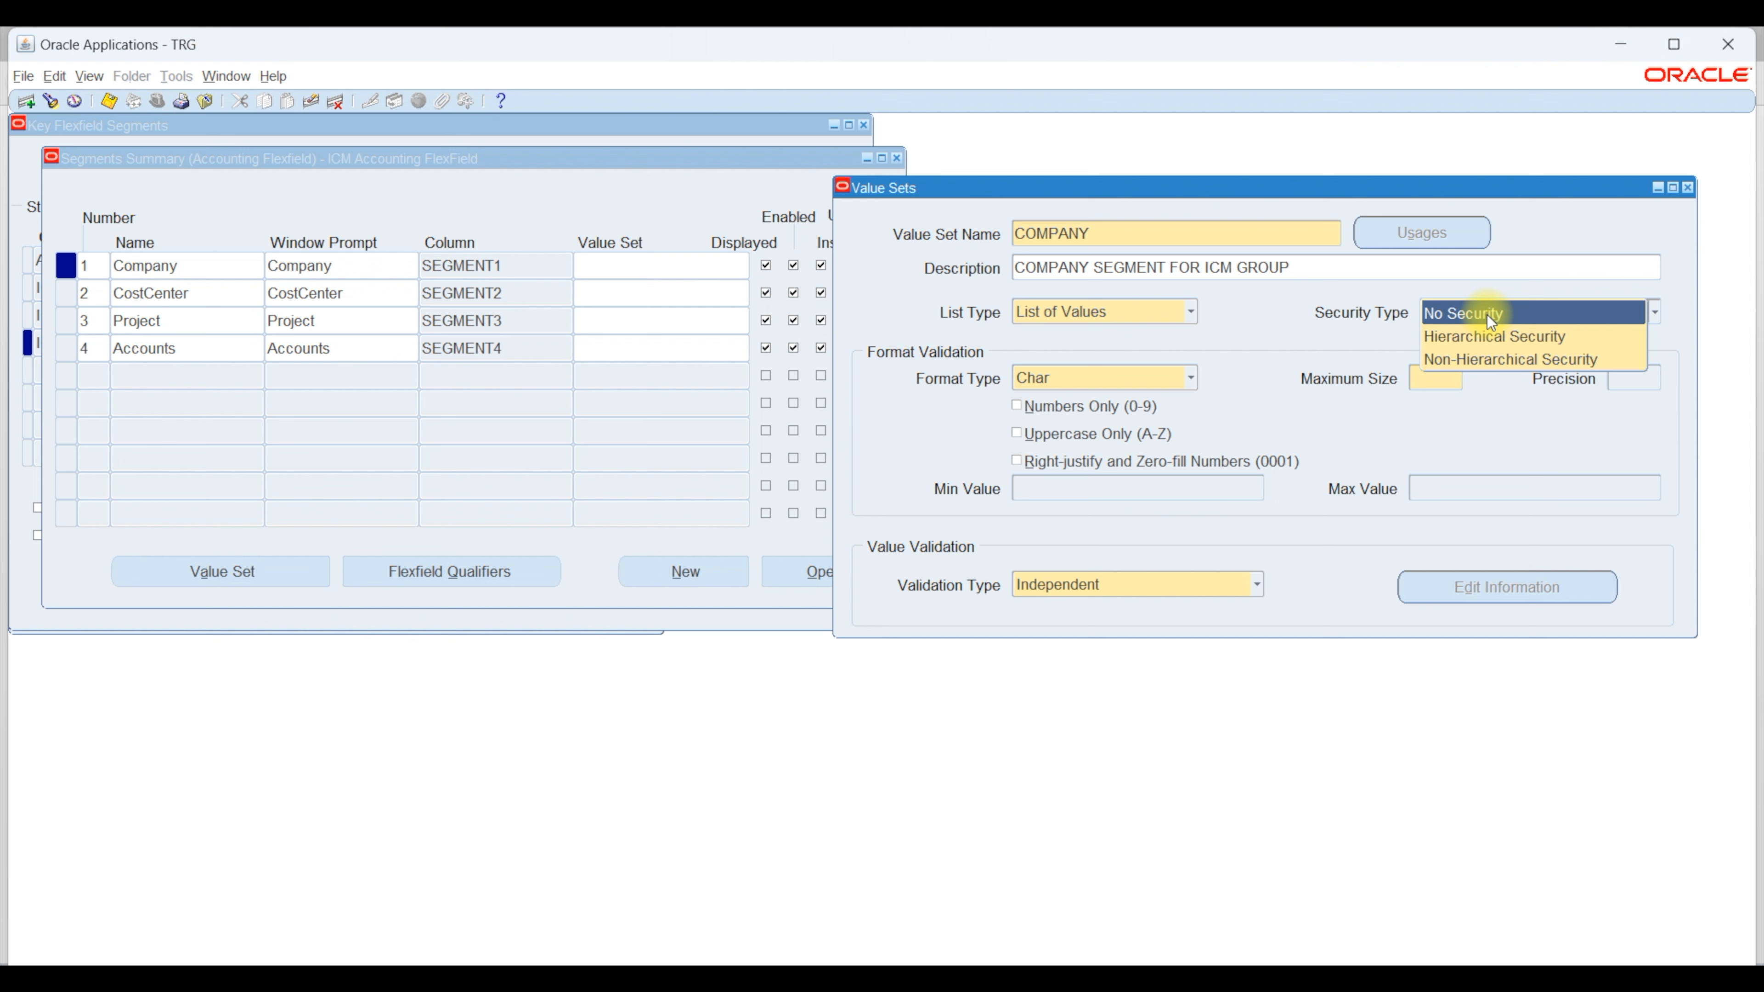
pyautogui.click(1490, 316)
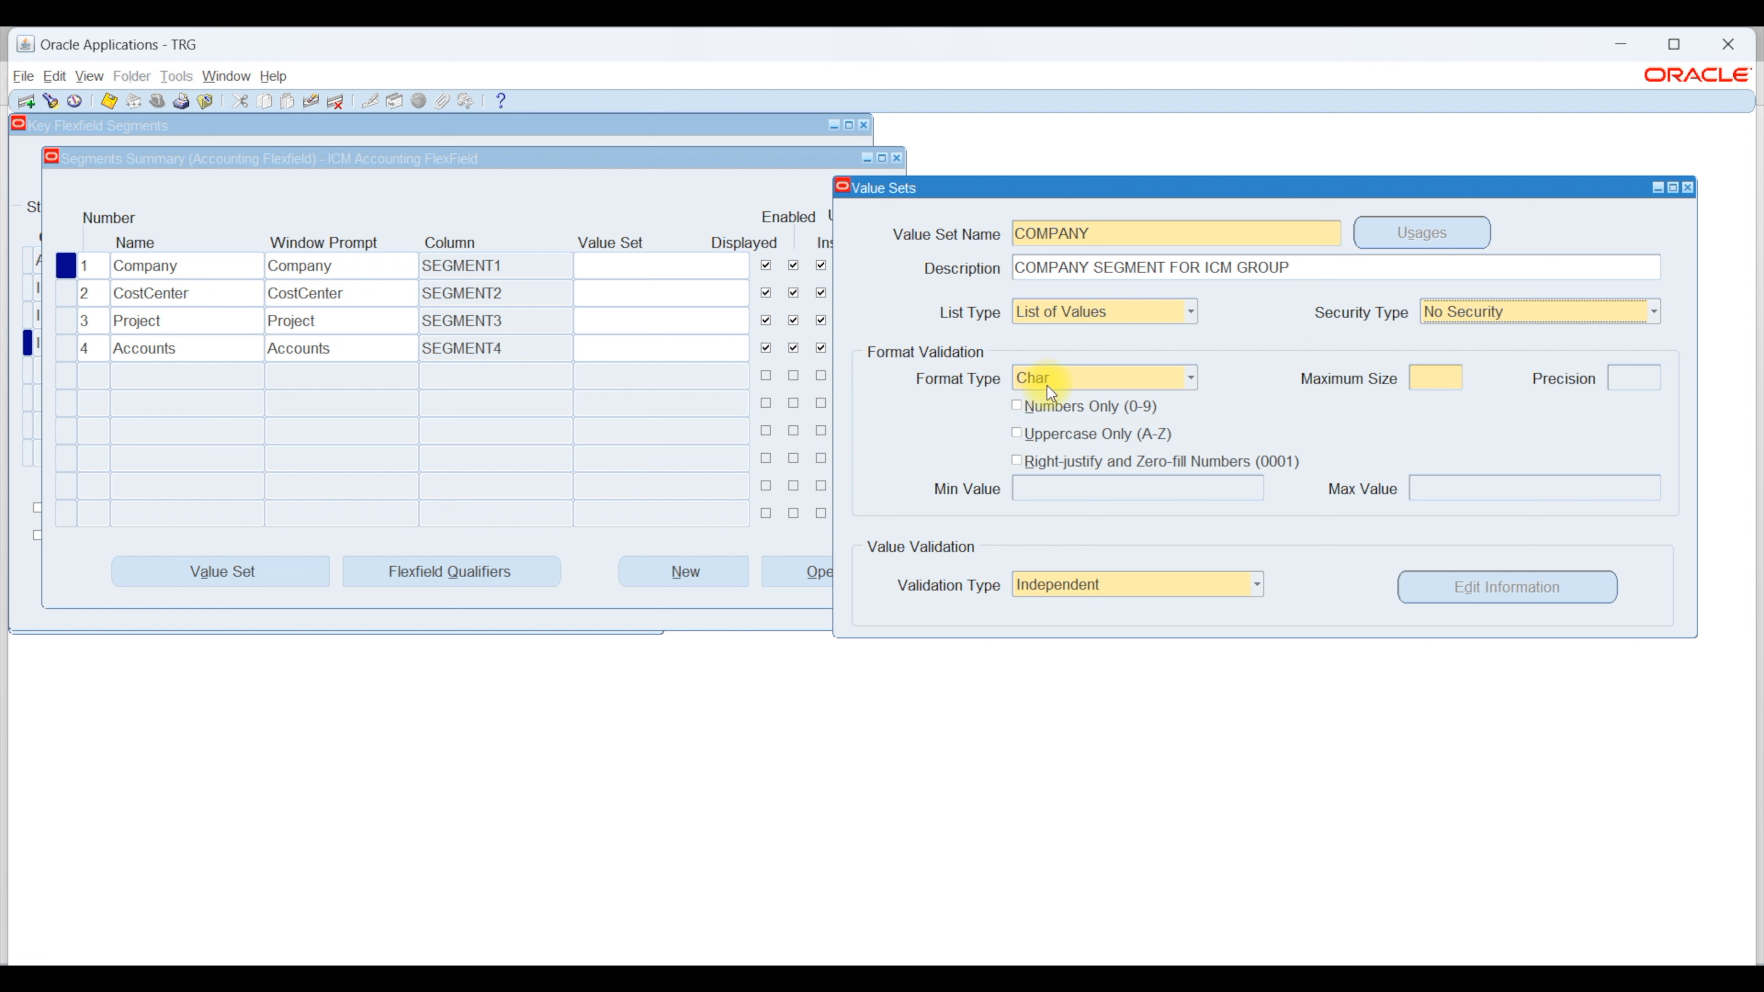
# Step: Set the COMPANY value set's format type to Char with maximum size 2, and restrict it to numbers only
pyautogui.click(1096, 385)
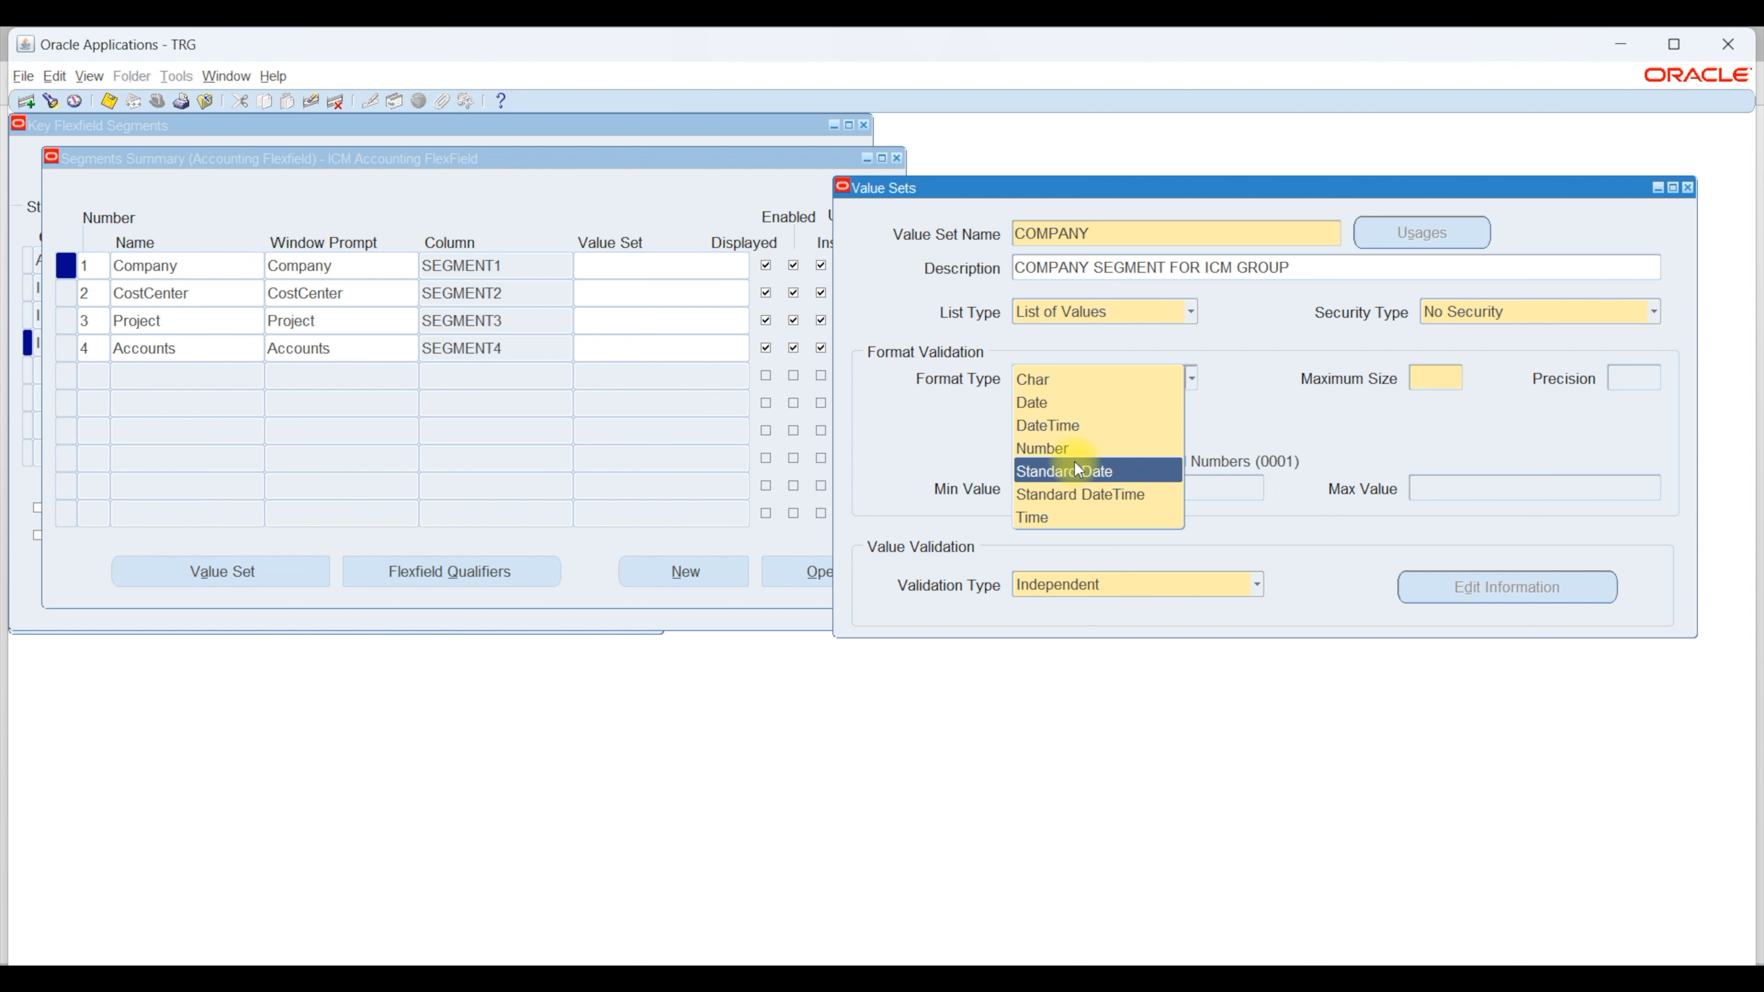
pyautogui.click(1075, 380)
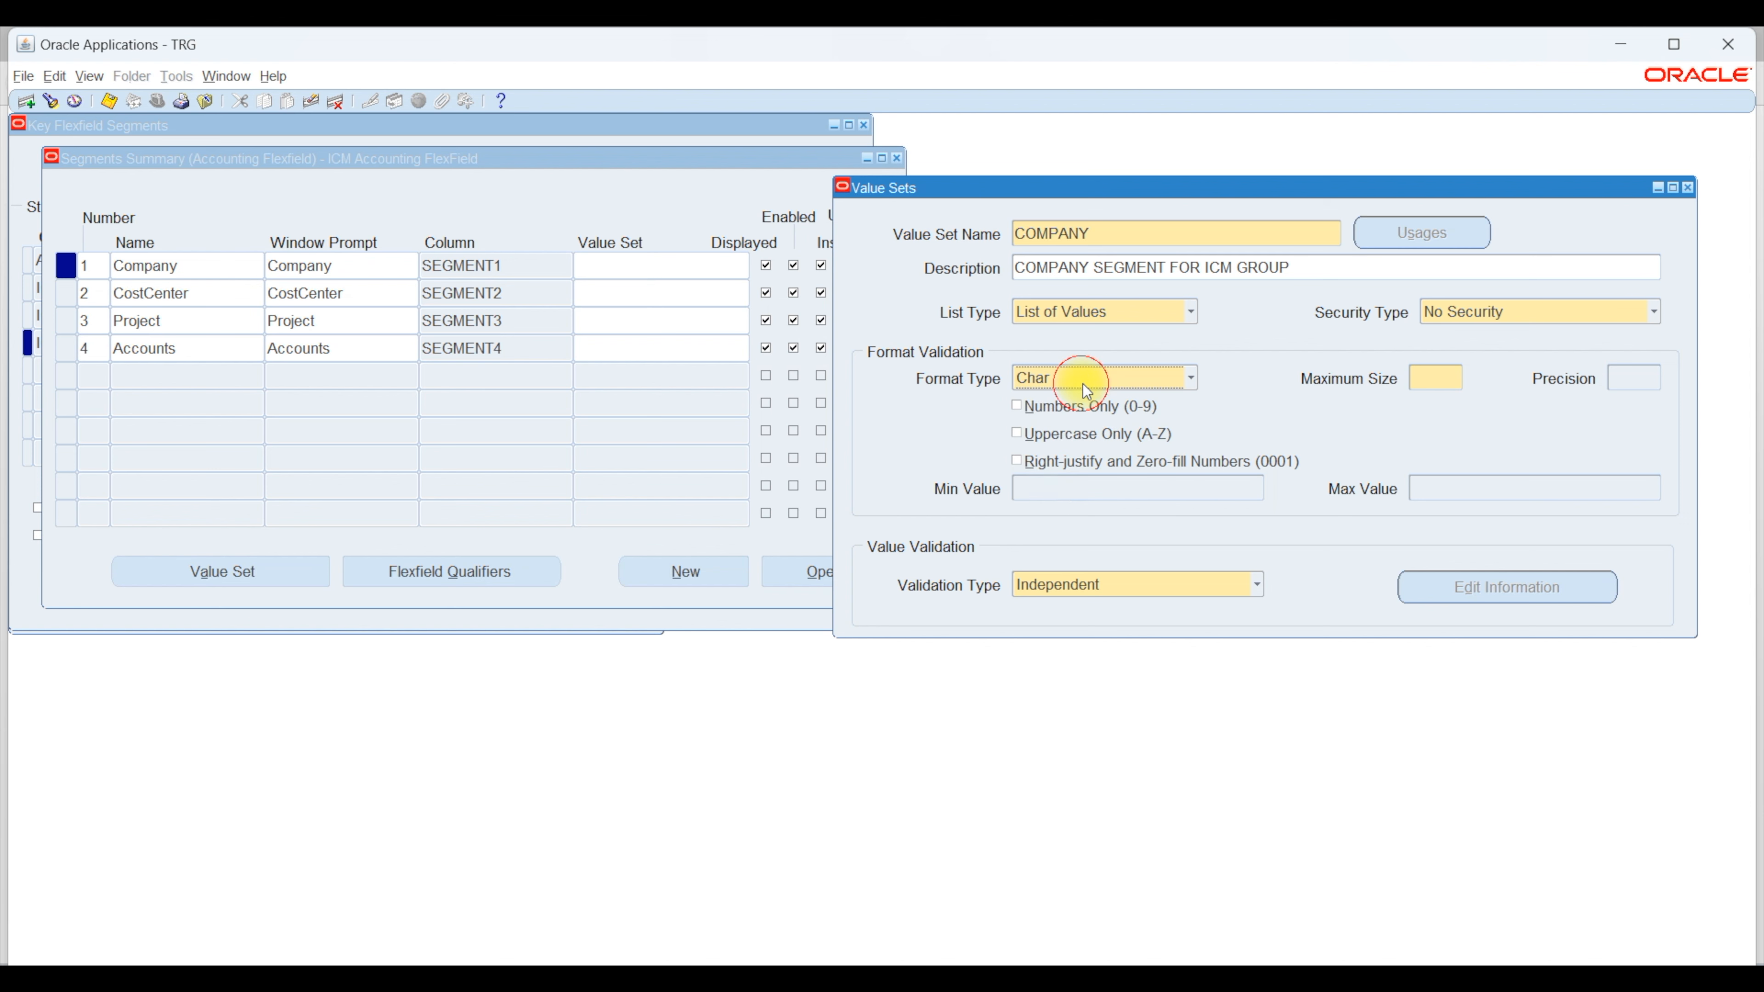
pyautogui.click(1432, 376)
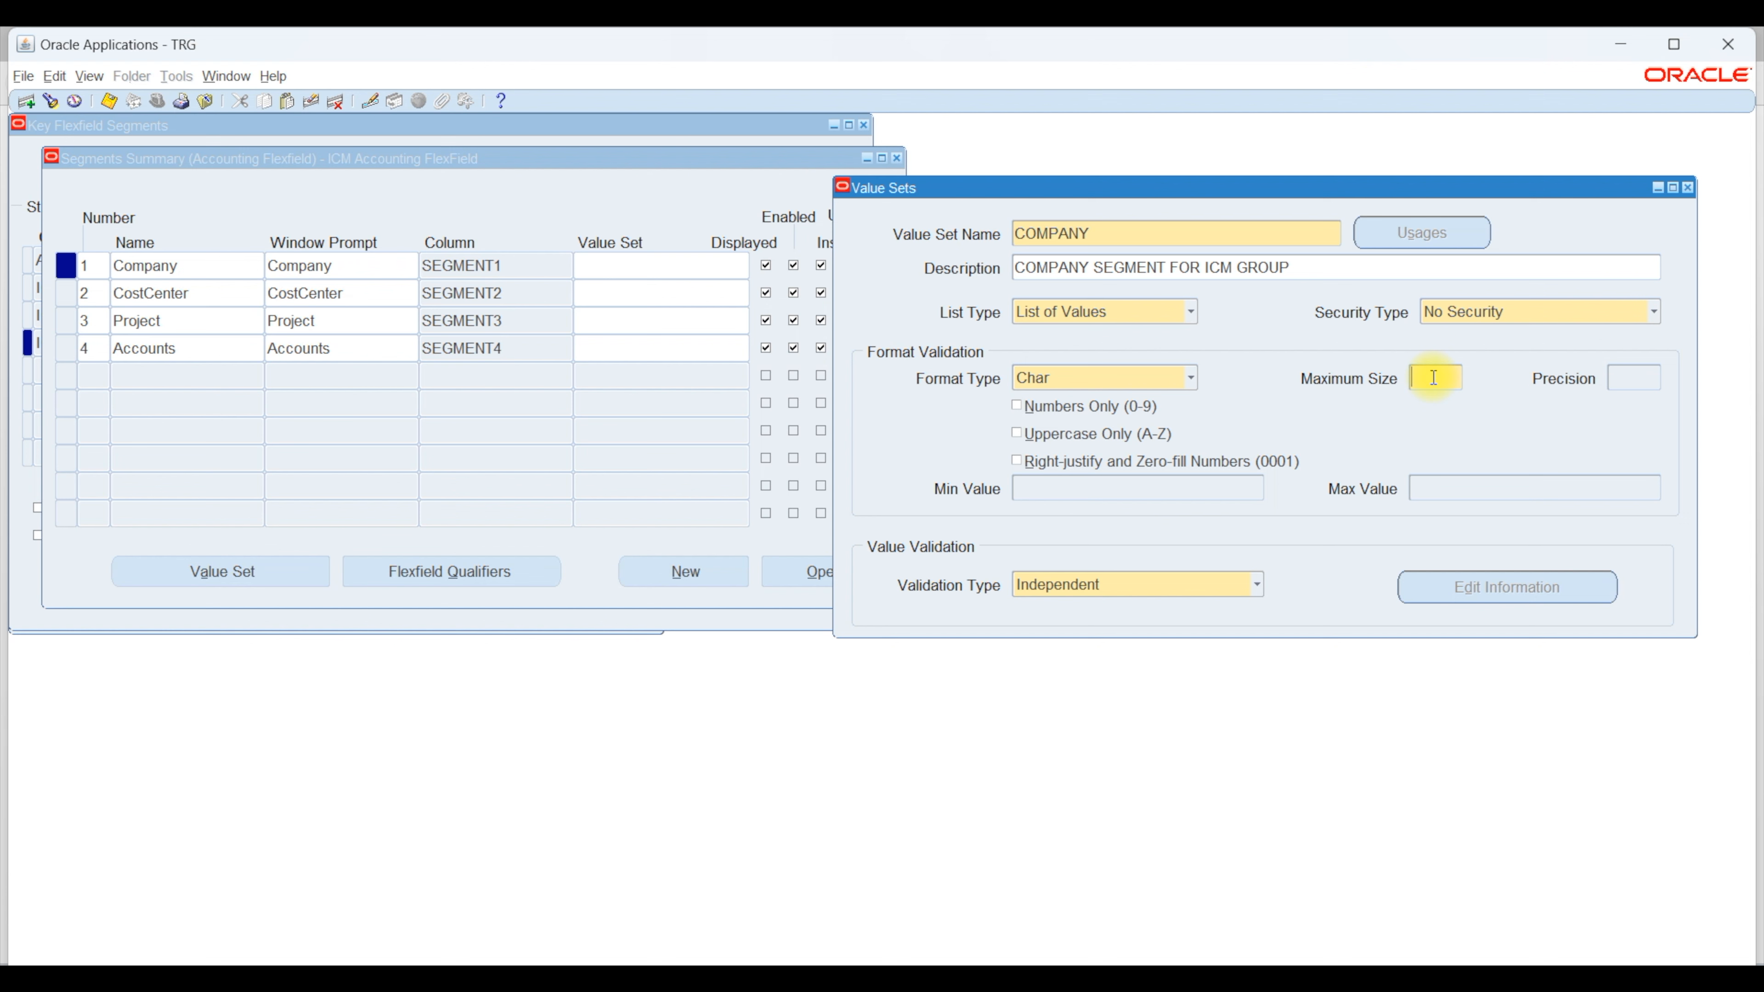
pyautogui.write('2')
pyautogui.click(1118, 416)
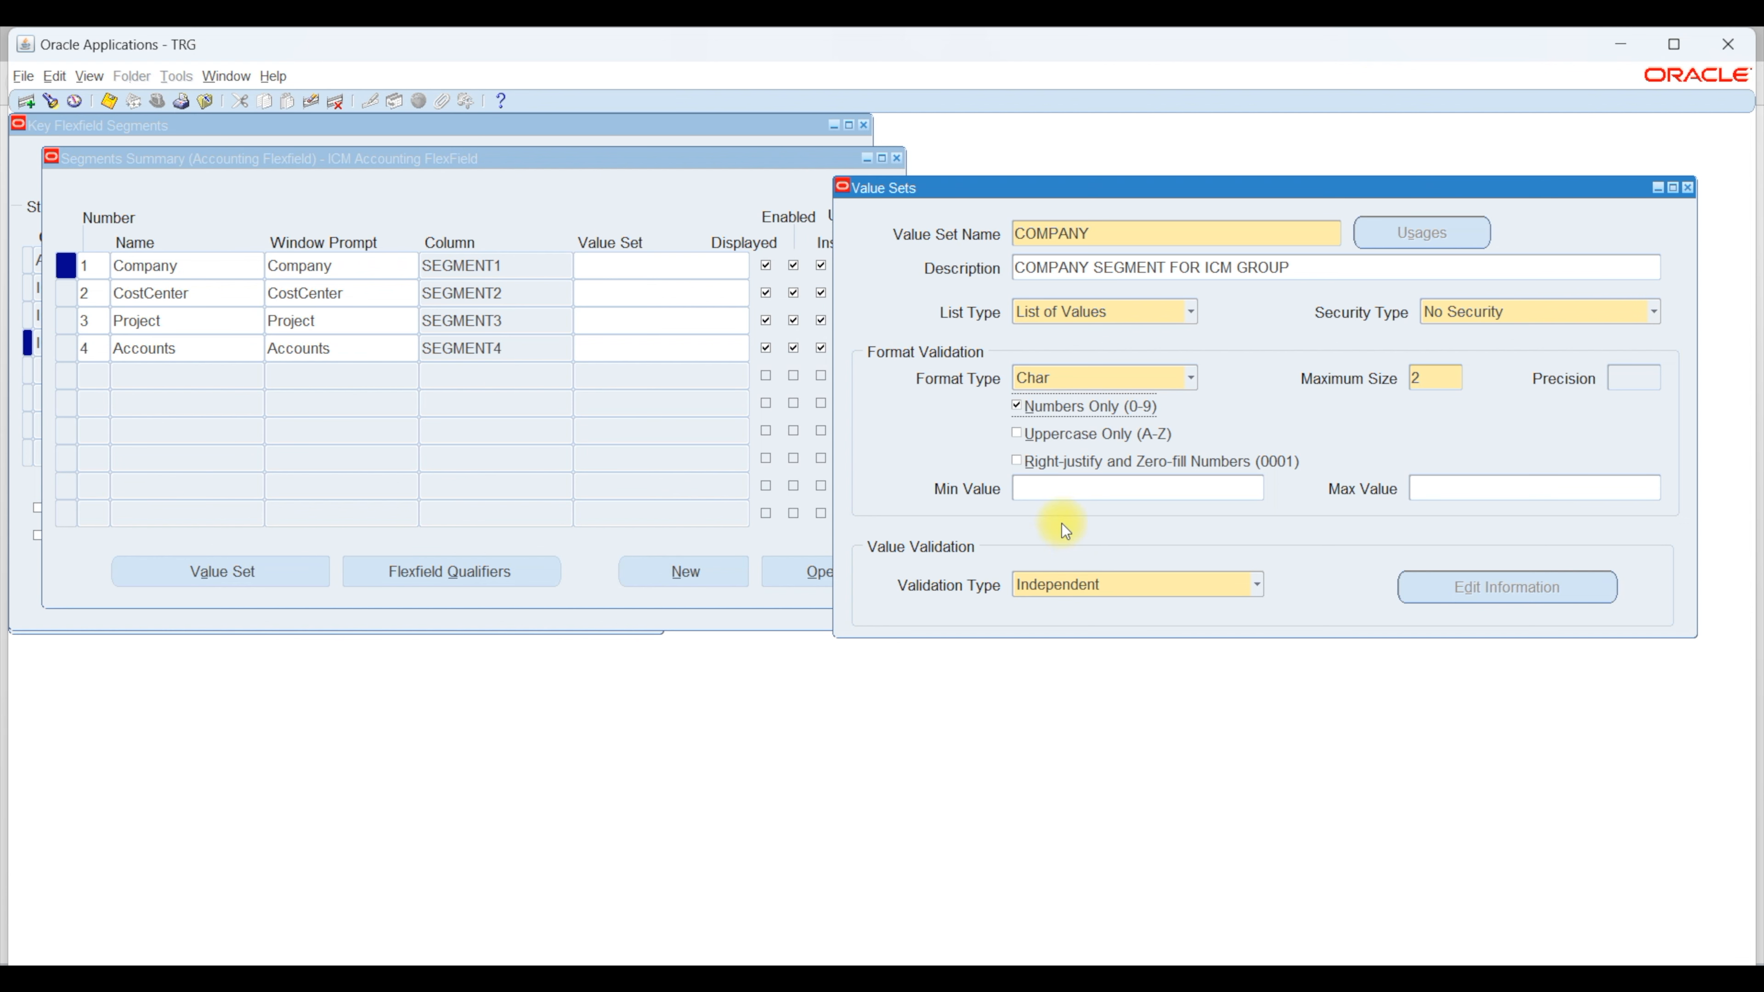
# Step: Limit COMPANY values to a minimum of 11 and a maximum of 99, and shift the value set window over
pyautogui.click(1052, 491)
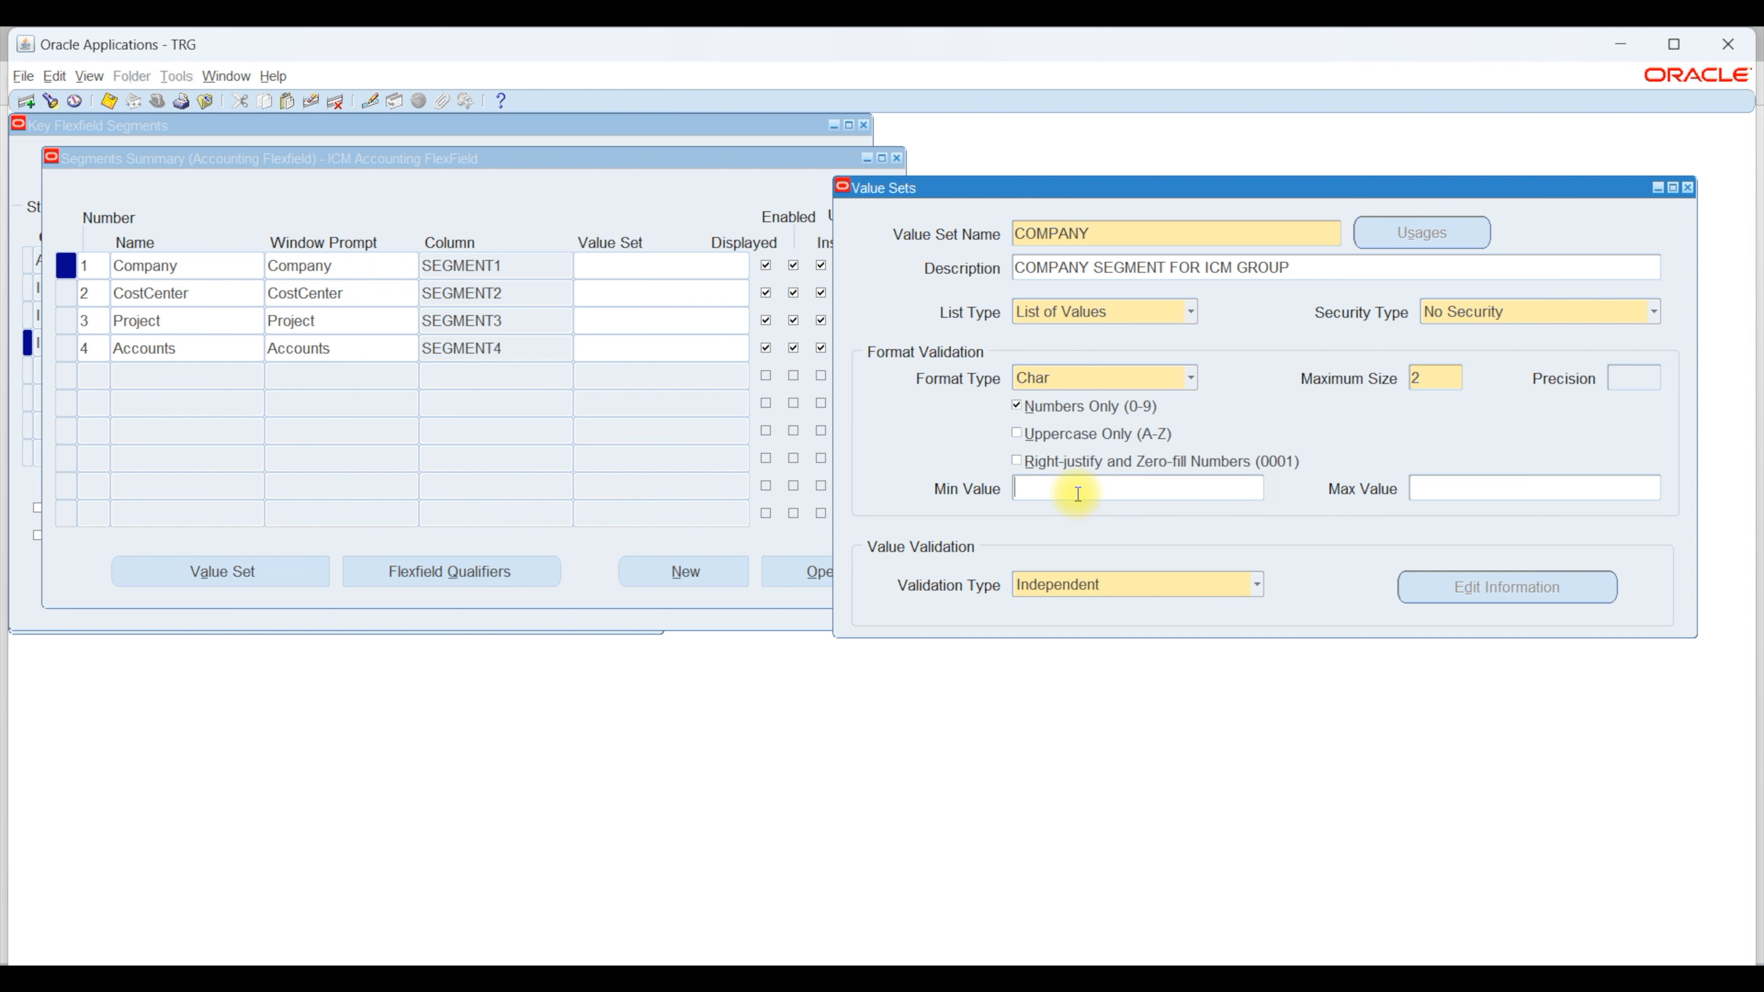
pyautogui.write('11')
pyautogui.press('Tab')
pyautogui.write('99')
pyautogui.moveTo(1329, 195); pyautogui.dragTo(1166, 195)
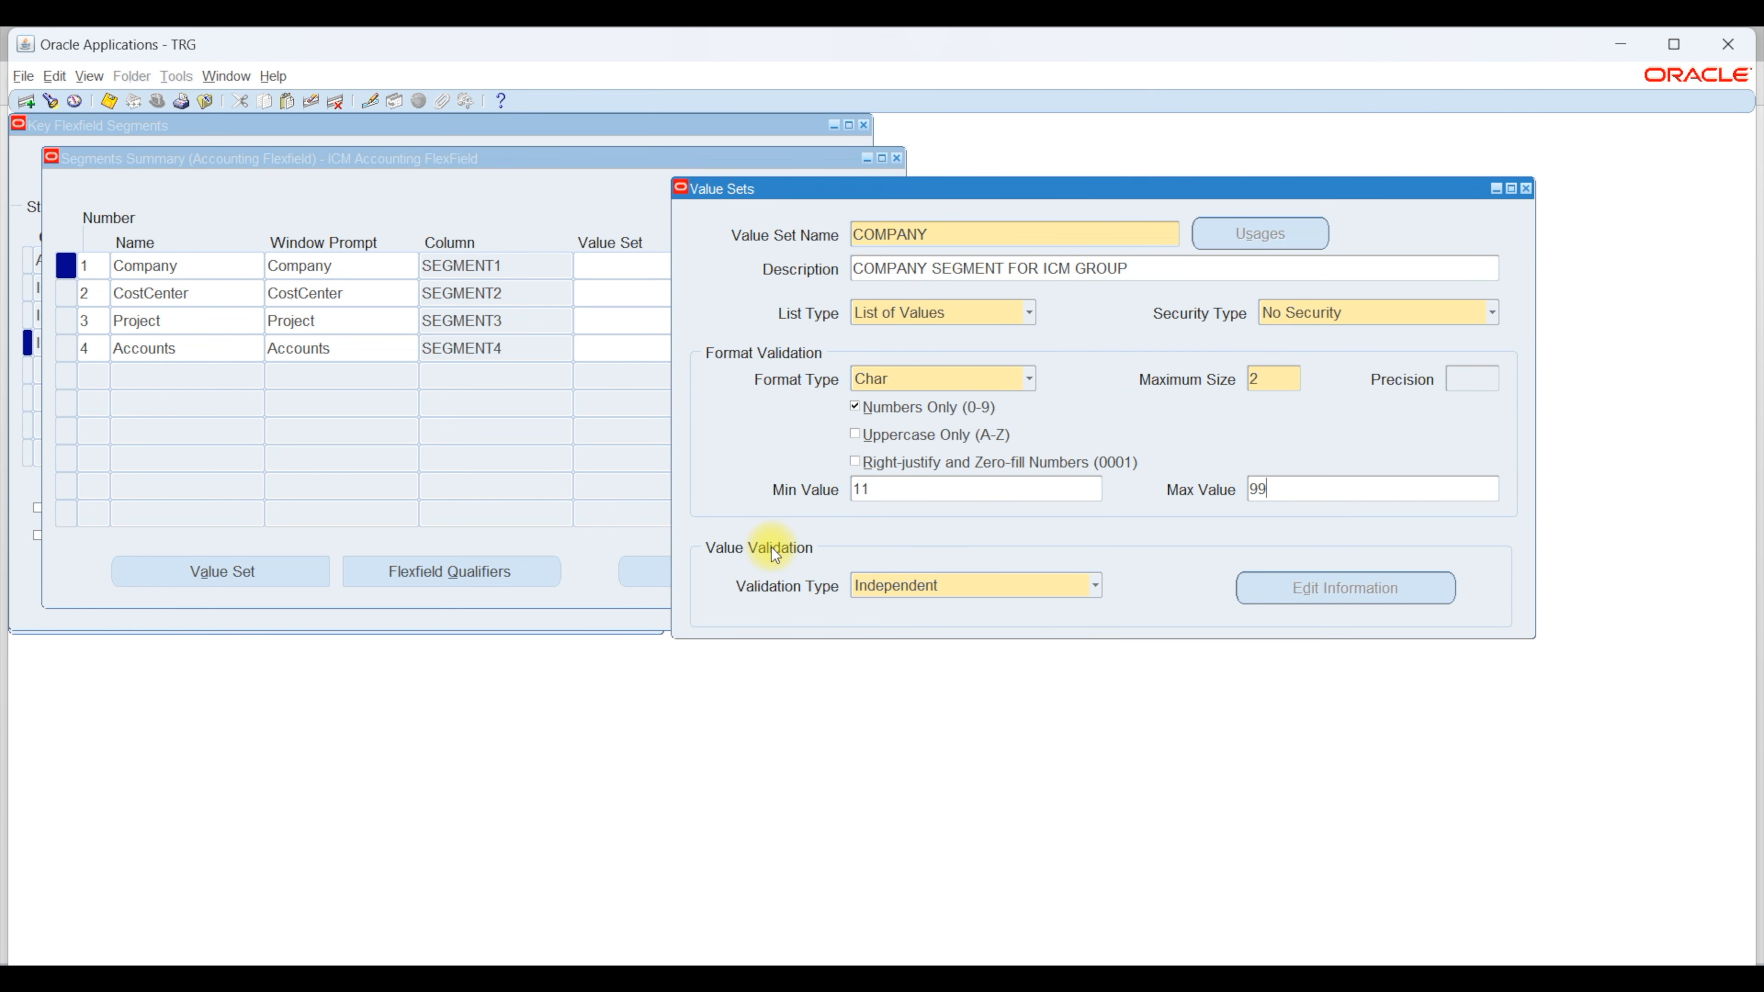
# Step: Choose Independent as the COMPANY value set's validation type and save the value set
pyautogui.click(989, 592)
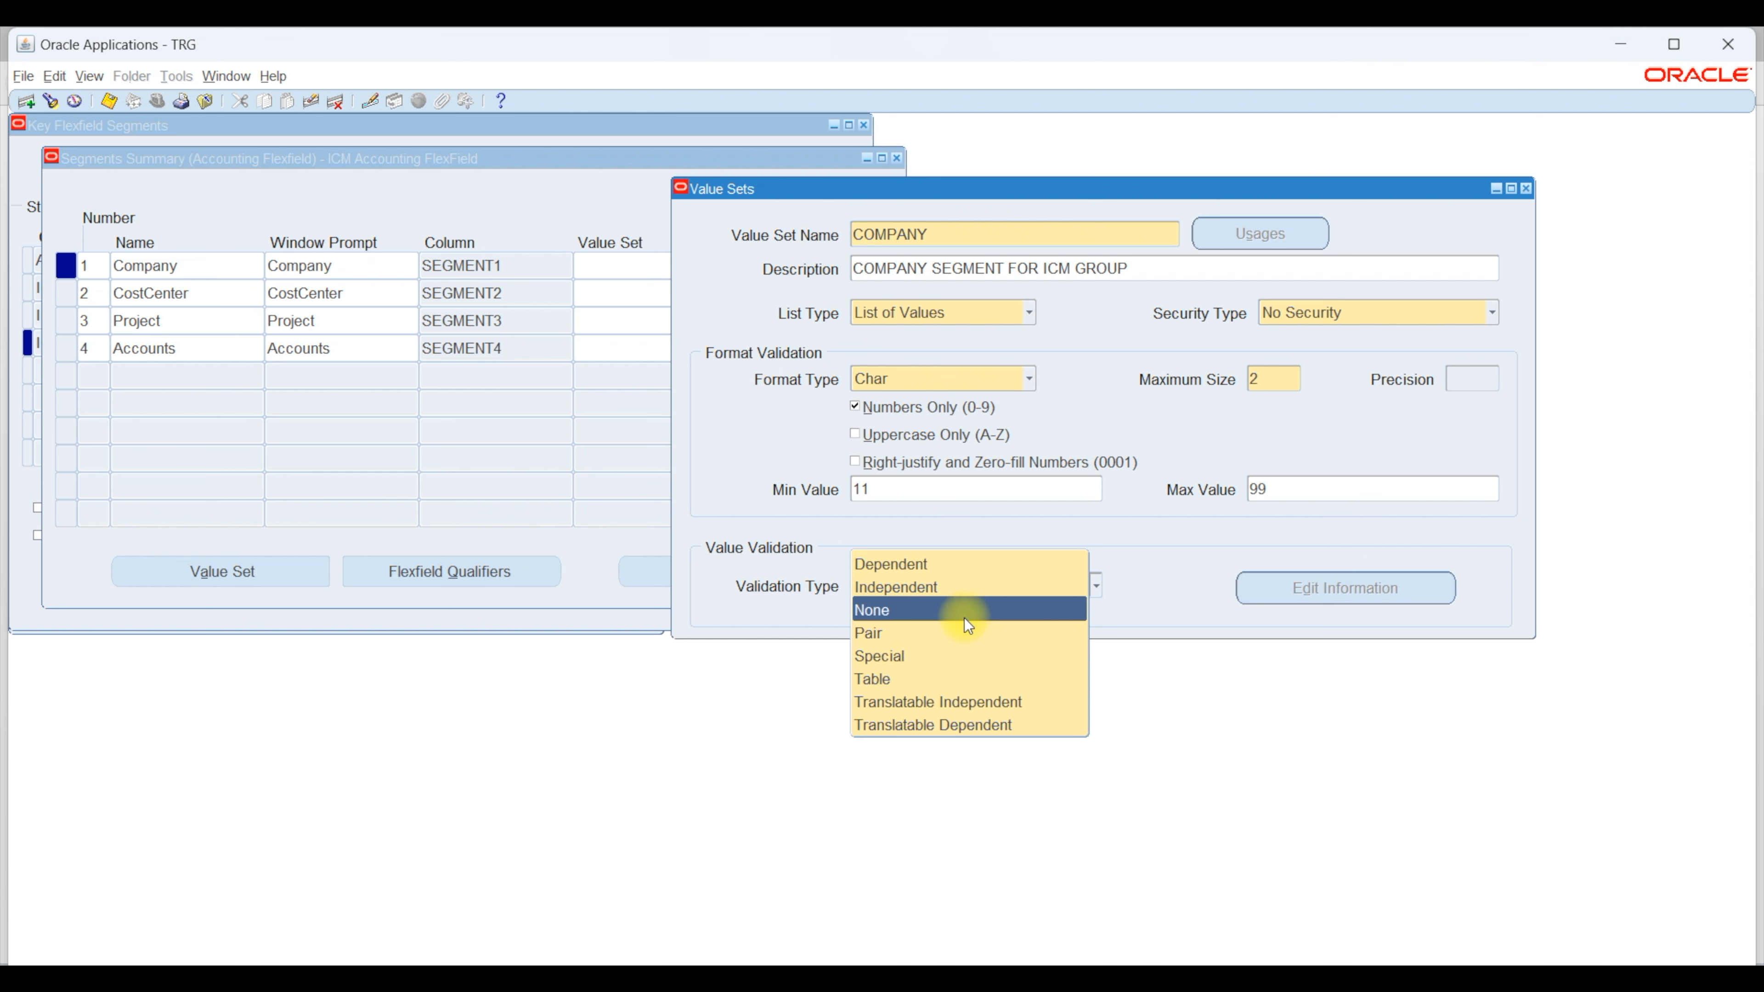
pyautogui.click(971, 587)
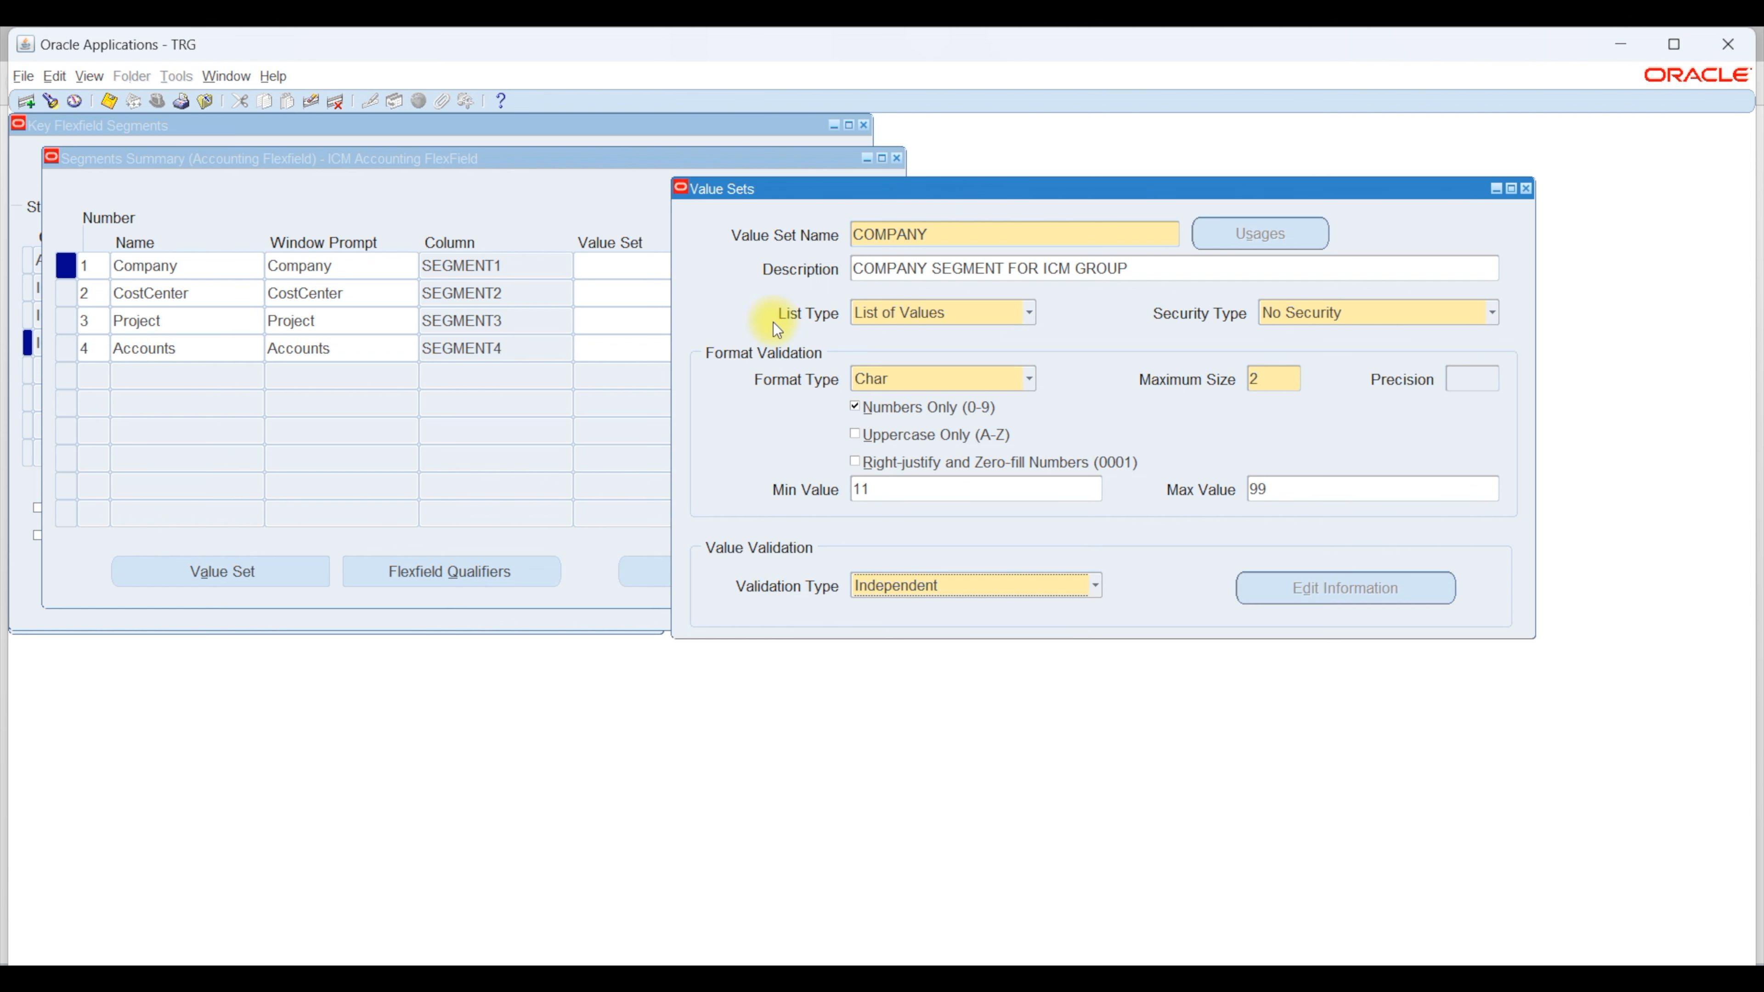
pyautogui.click(108, 102)
# Step: Add a new value set record named COSTCENTER with maximum size 2
pyautogui.doubleClick(891, 222)
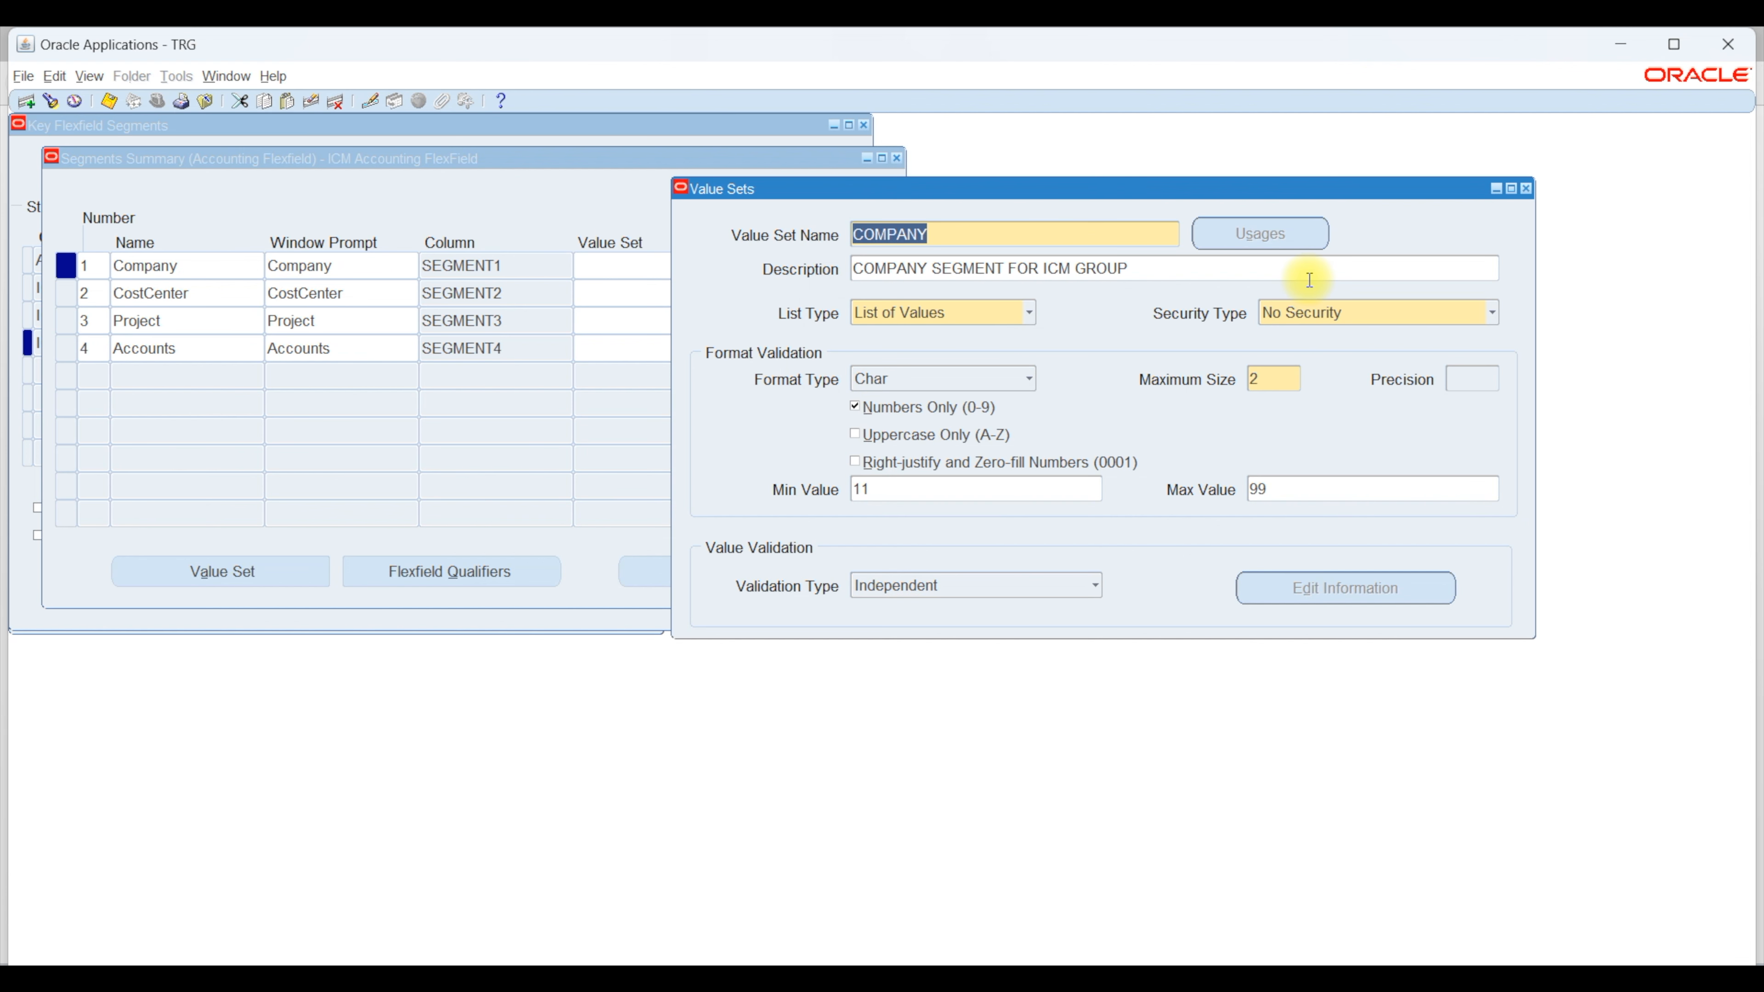
pyautogui.press('Down')
pyautogui.write('COSTCENTER')
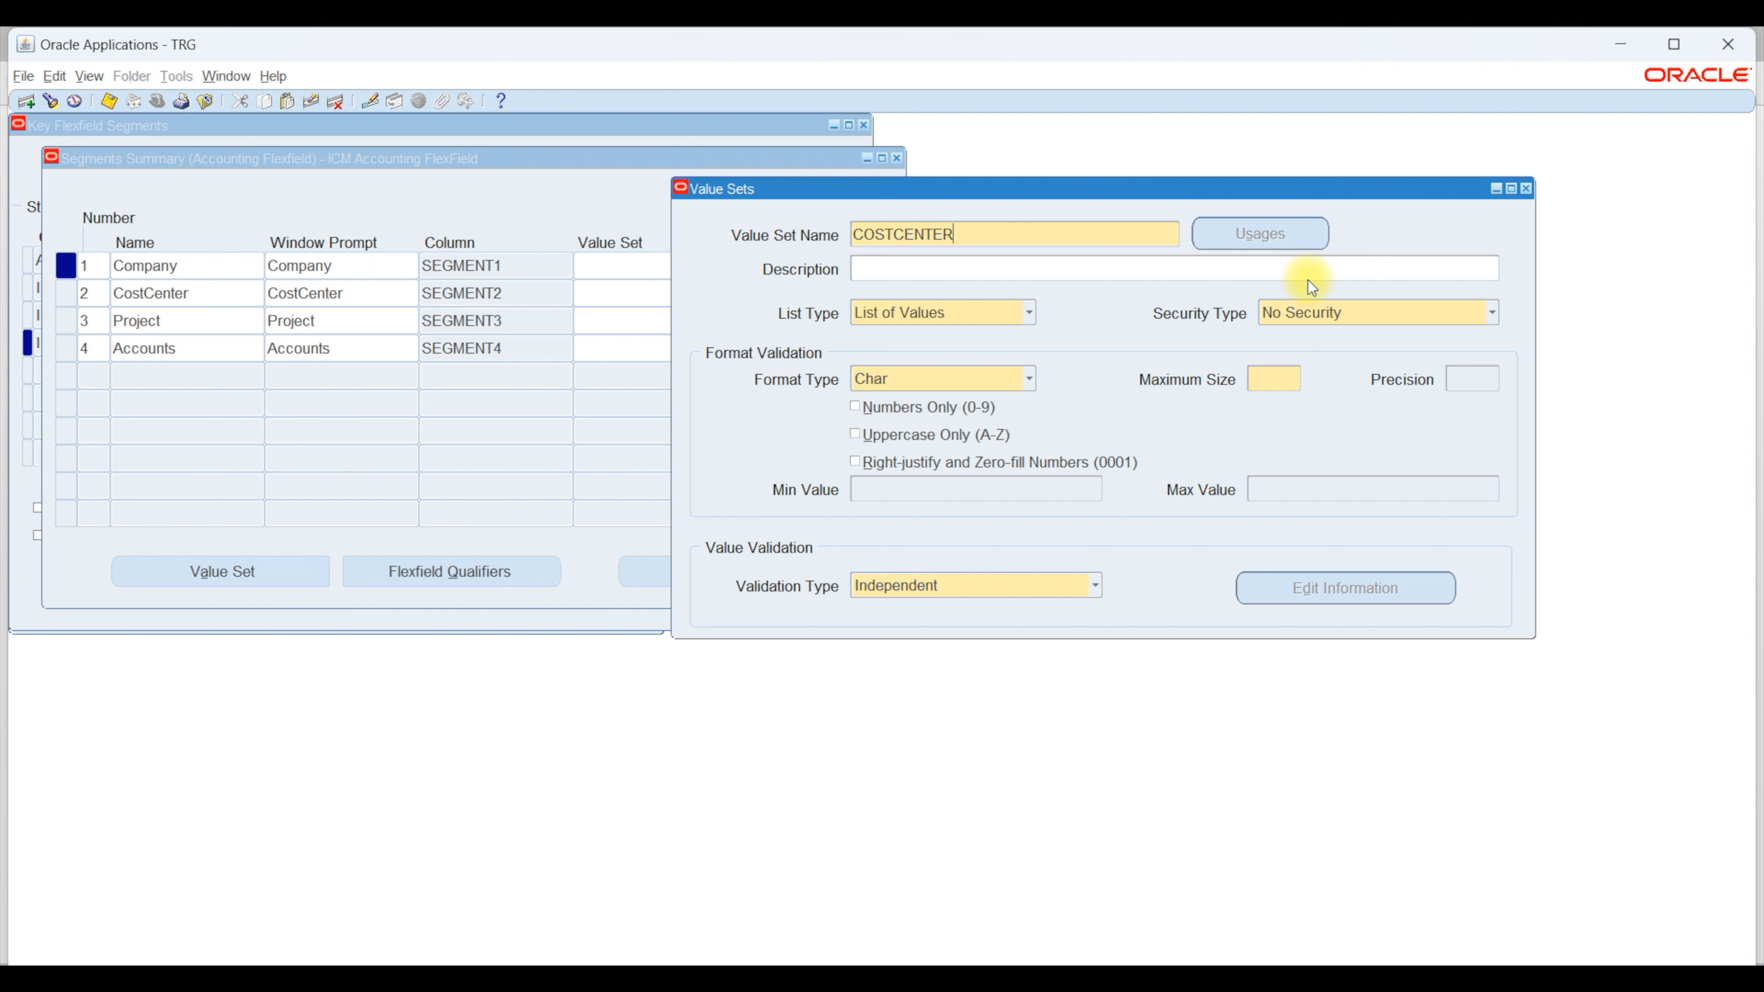
pyautogui.write('2')
# Step: Add another value set record named PROJECT with maximum size 3
pyautogui.press('Down')
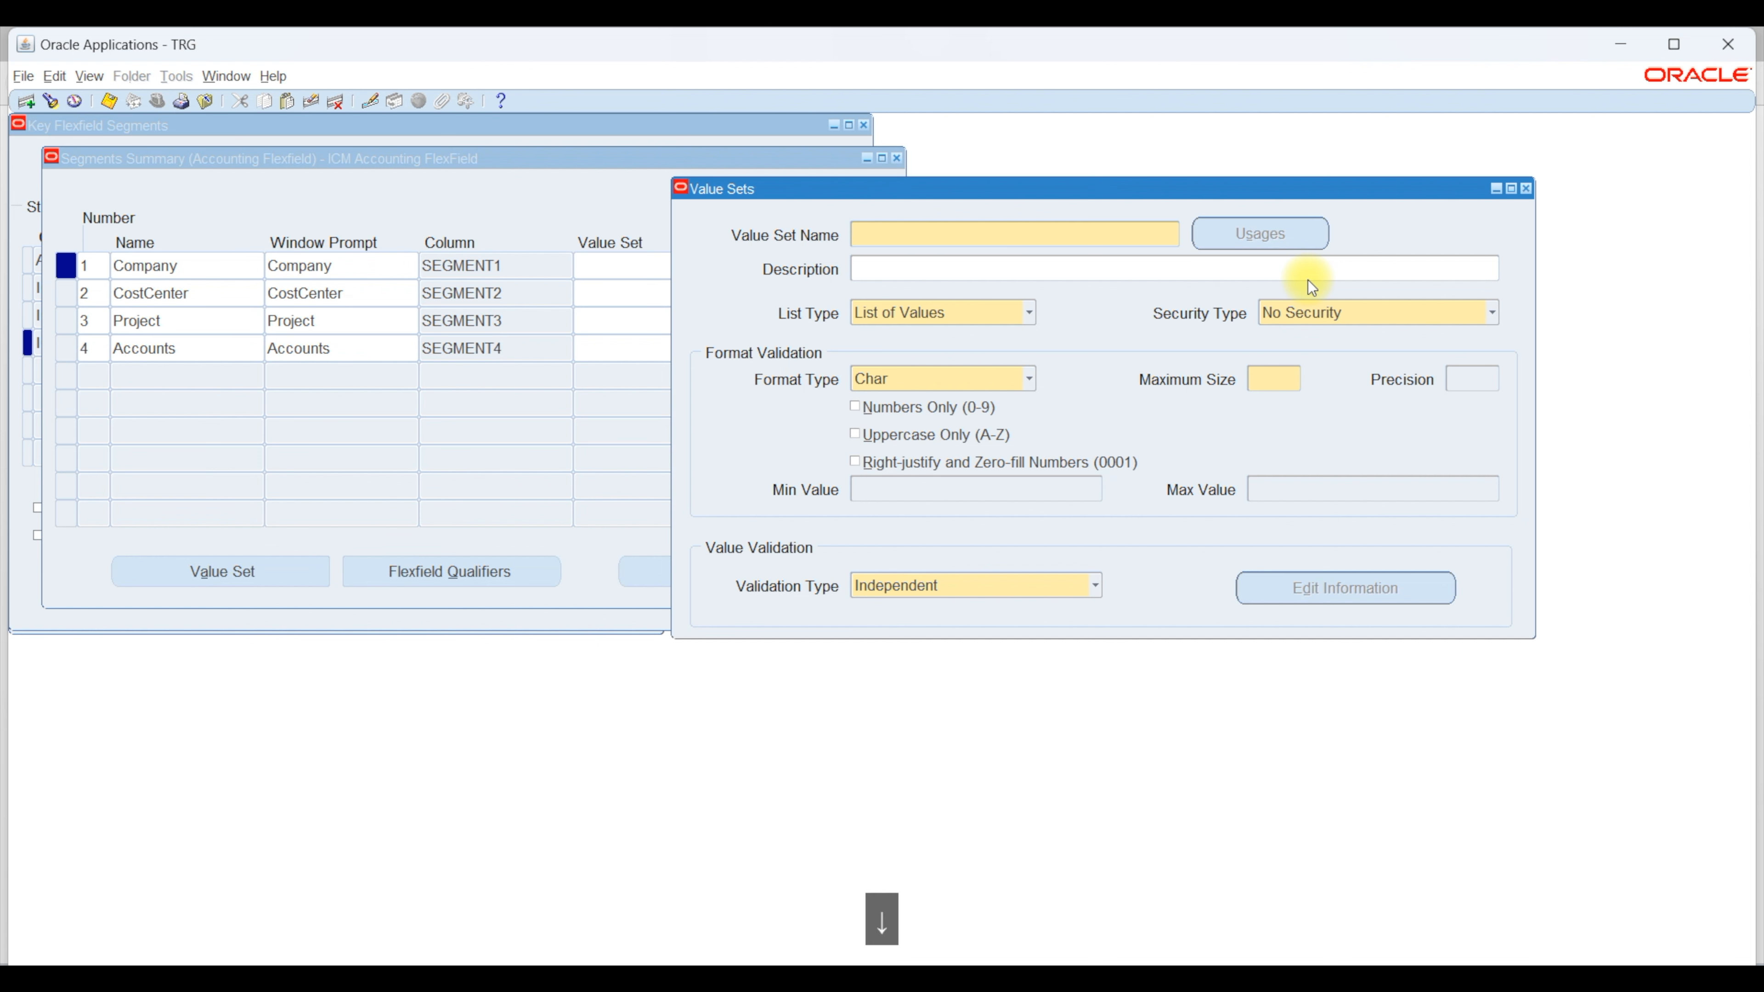
pyautogui.write('PROJECT')
pyautogui.press('Tab')
pyautogui.write('3')
# Step: Add a value set named ACCOUNTS with maximum size 6, save the value sets, and return to the segments summary
pyautogui.press('Down')
pyautogui.write('ACCOUNTS')
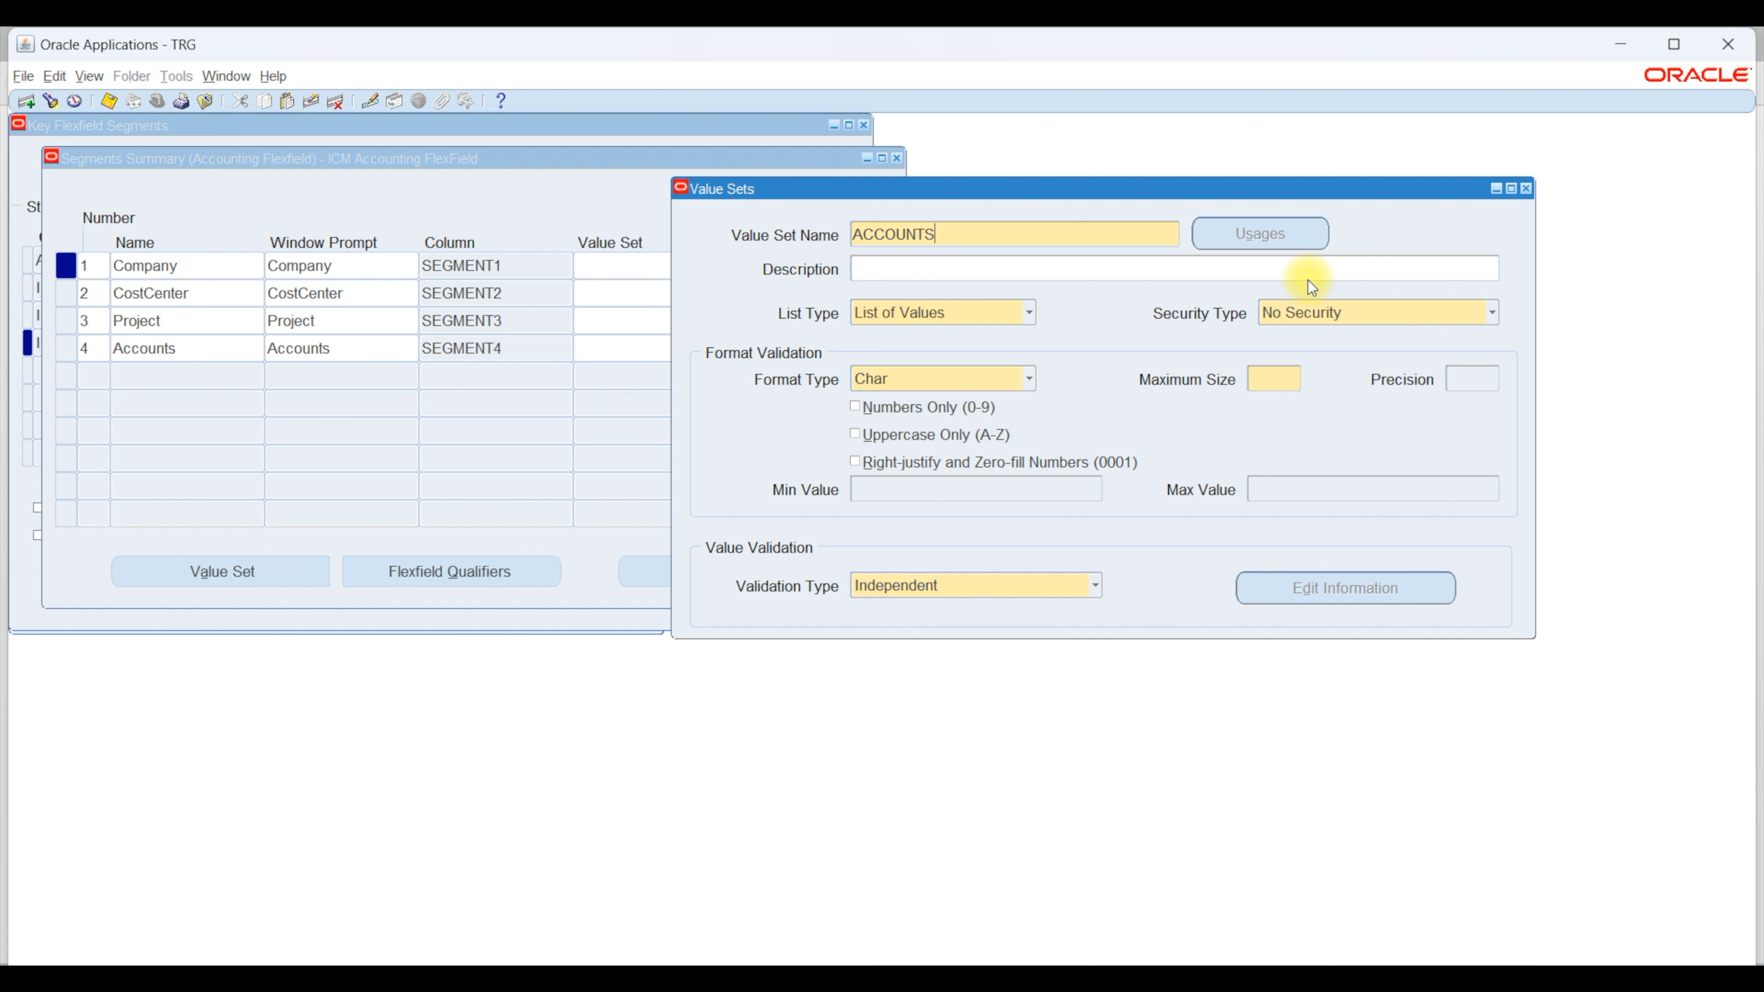
pyautogui.press('Tab')
pyautogui.write('6')
pyautogui.hotkey('ctrl', 's')
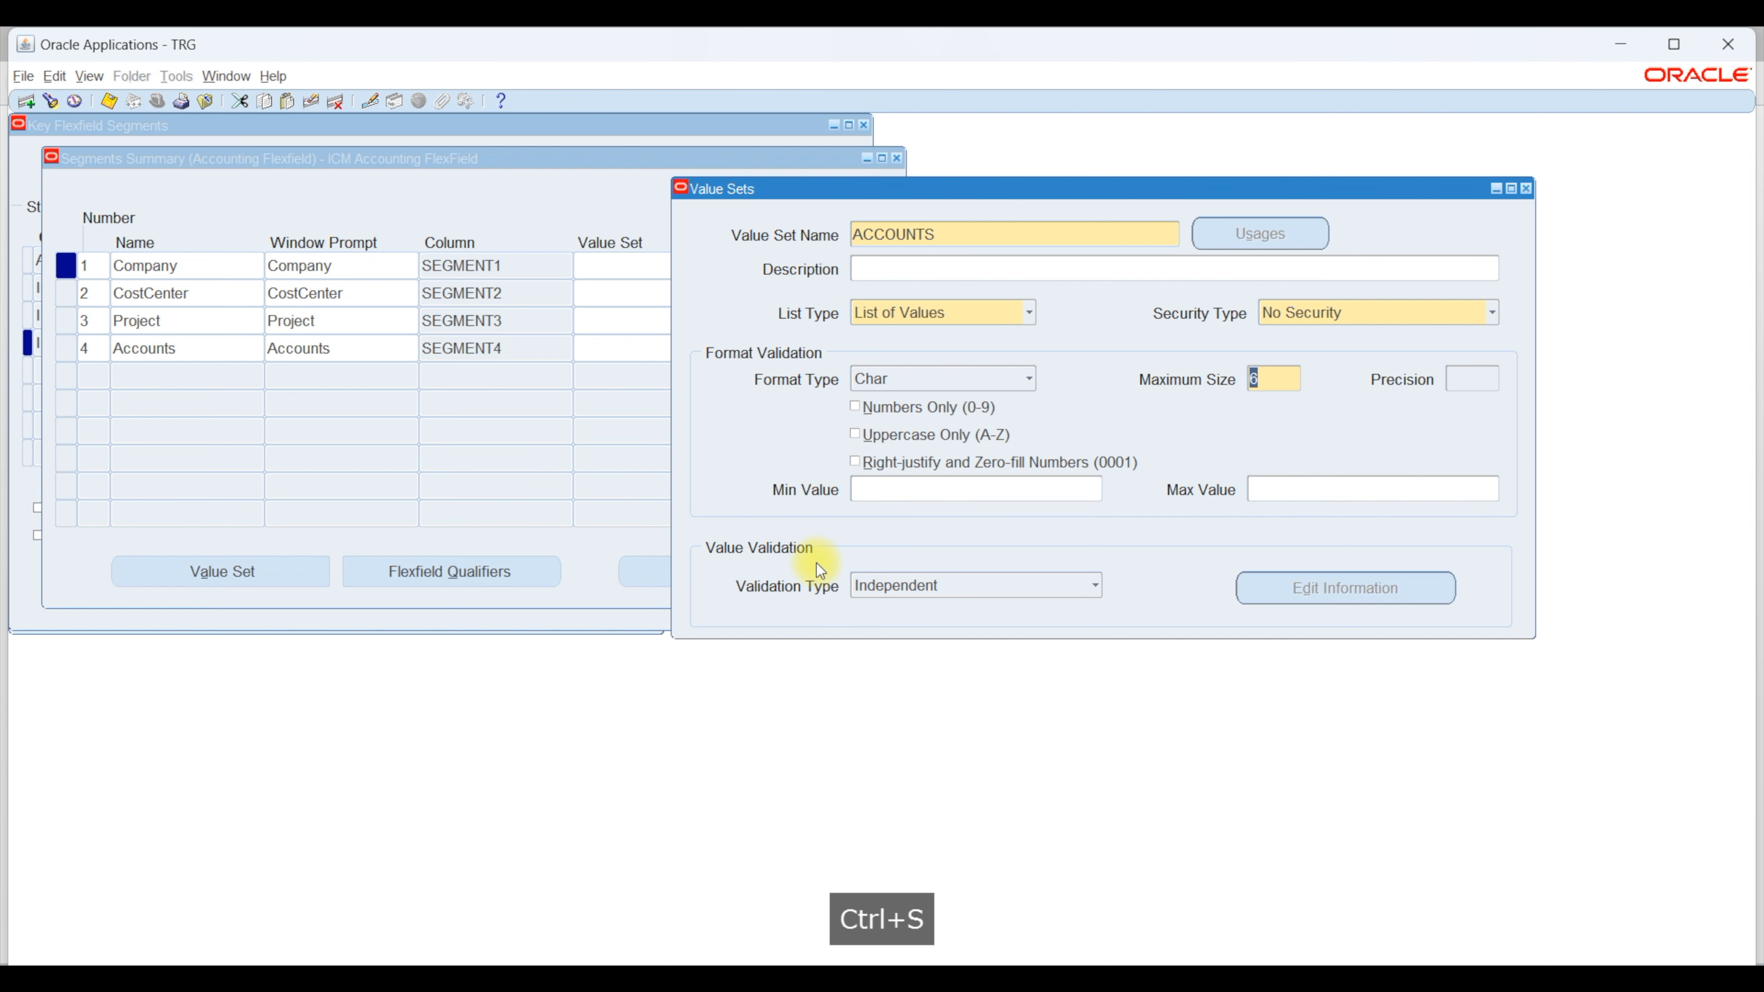
pyautogui.click(1518, 188)
# Step: Assign the COMPANY value set to the Company segment
pyautogui.click(637, 267)
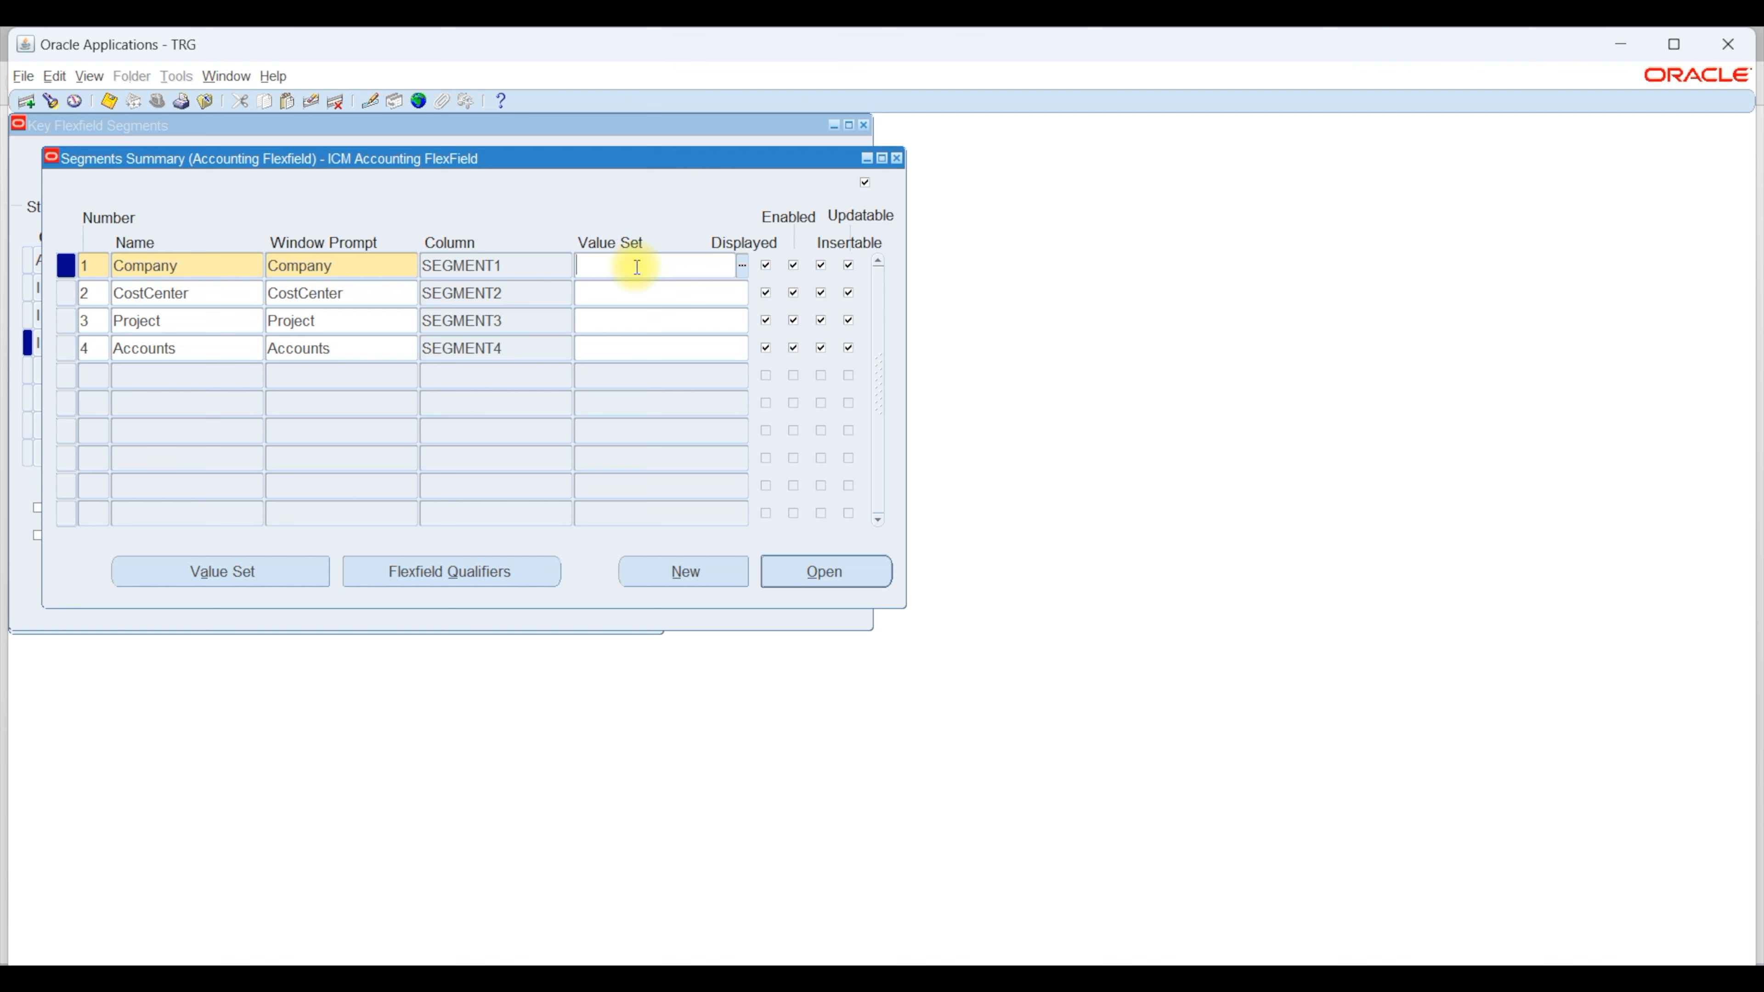
pyautogui.write('COMPANY')
pyautogui.press('Down')
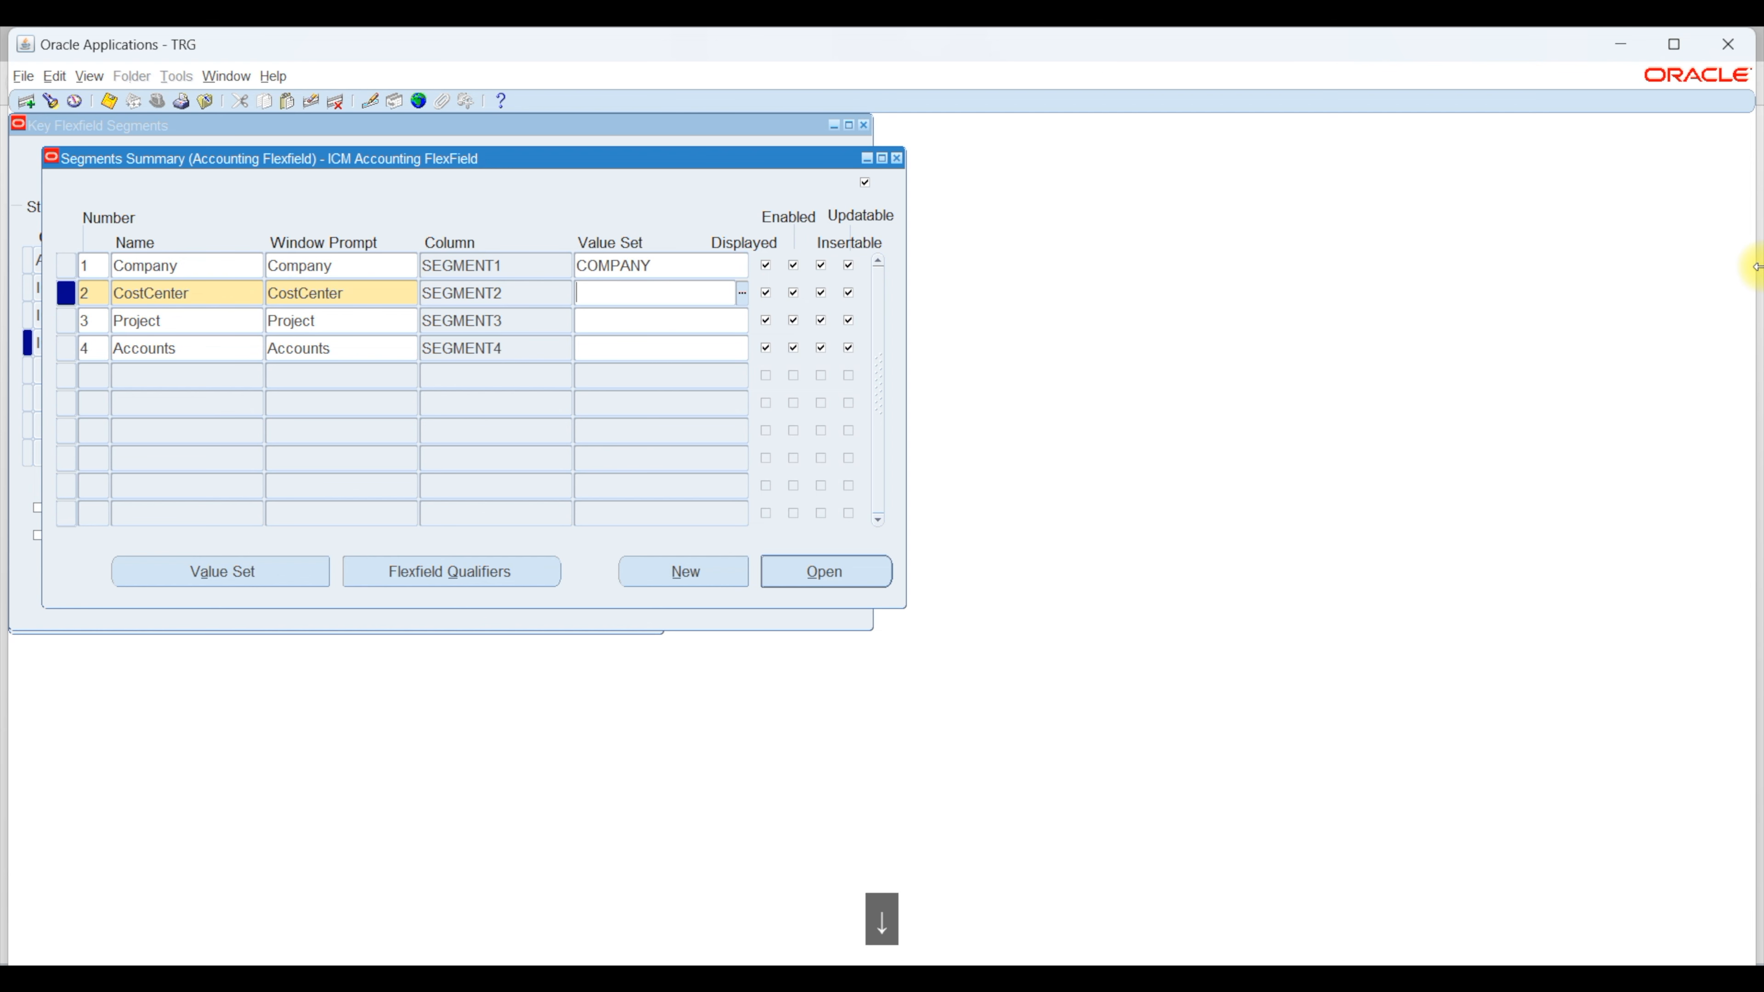
# Step: Look up value sets beginning with COST and assign COSTCENTER to the CostCenter segment
pyautogui.write('COST')
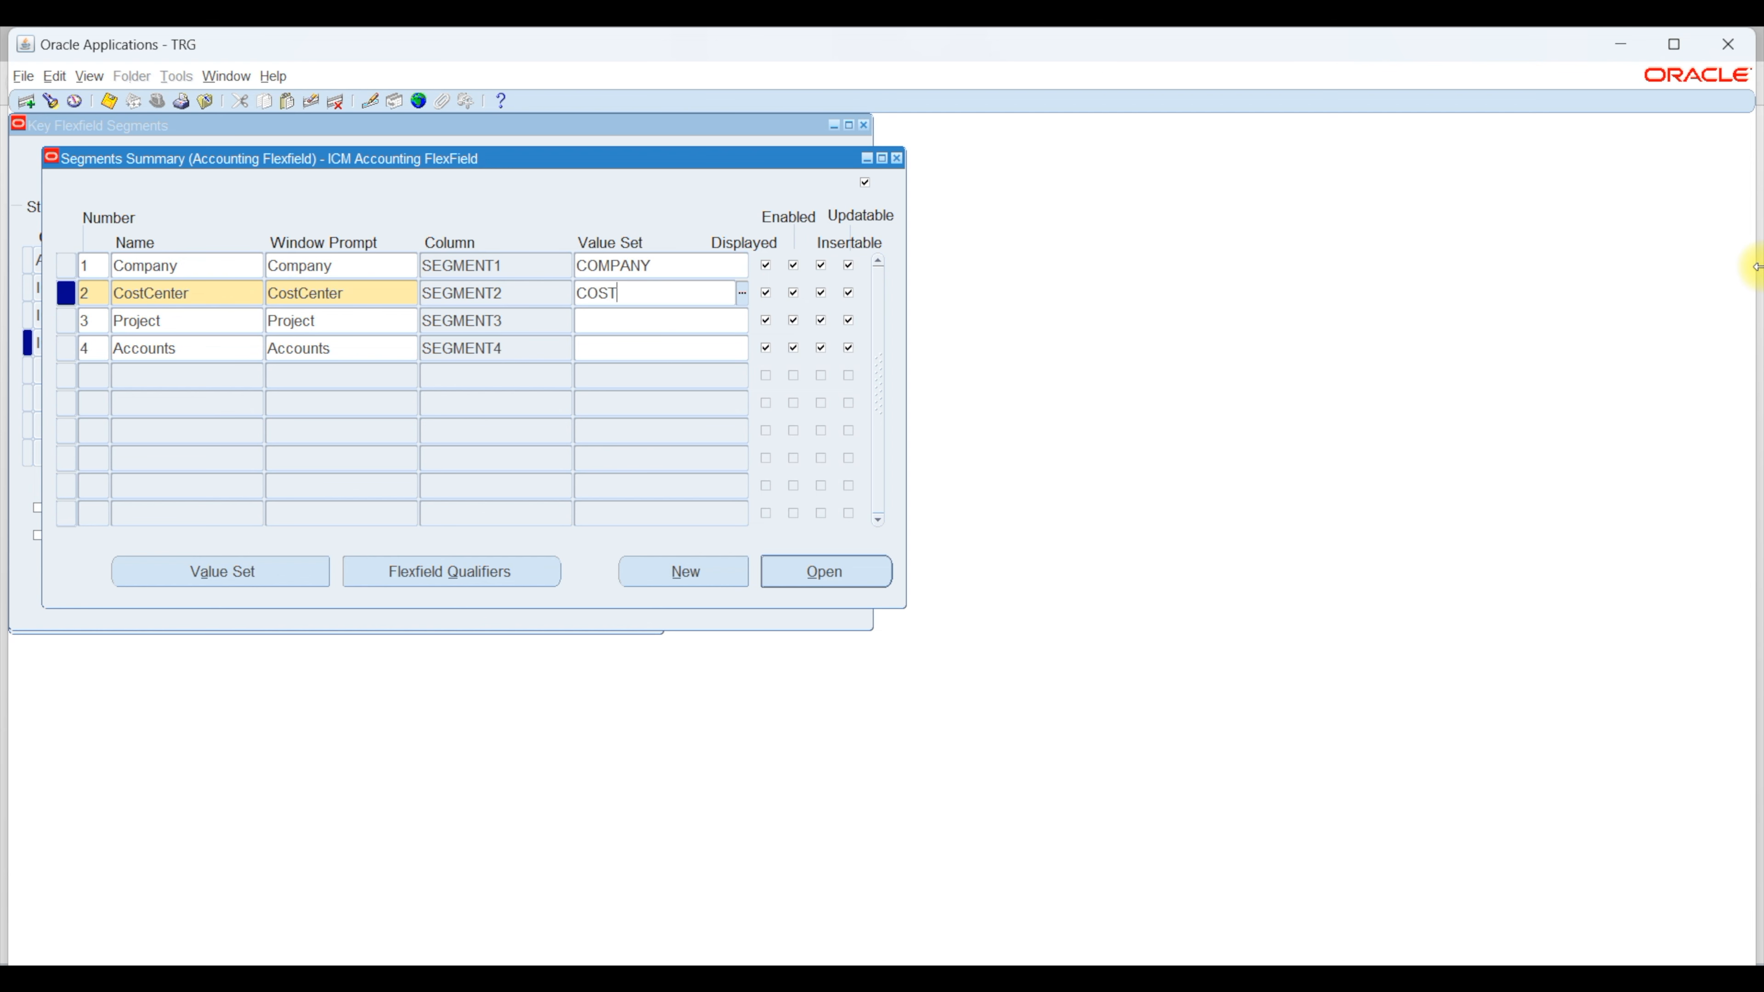
pyautogui.press('Tab')
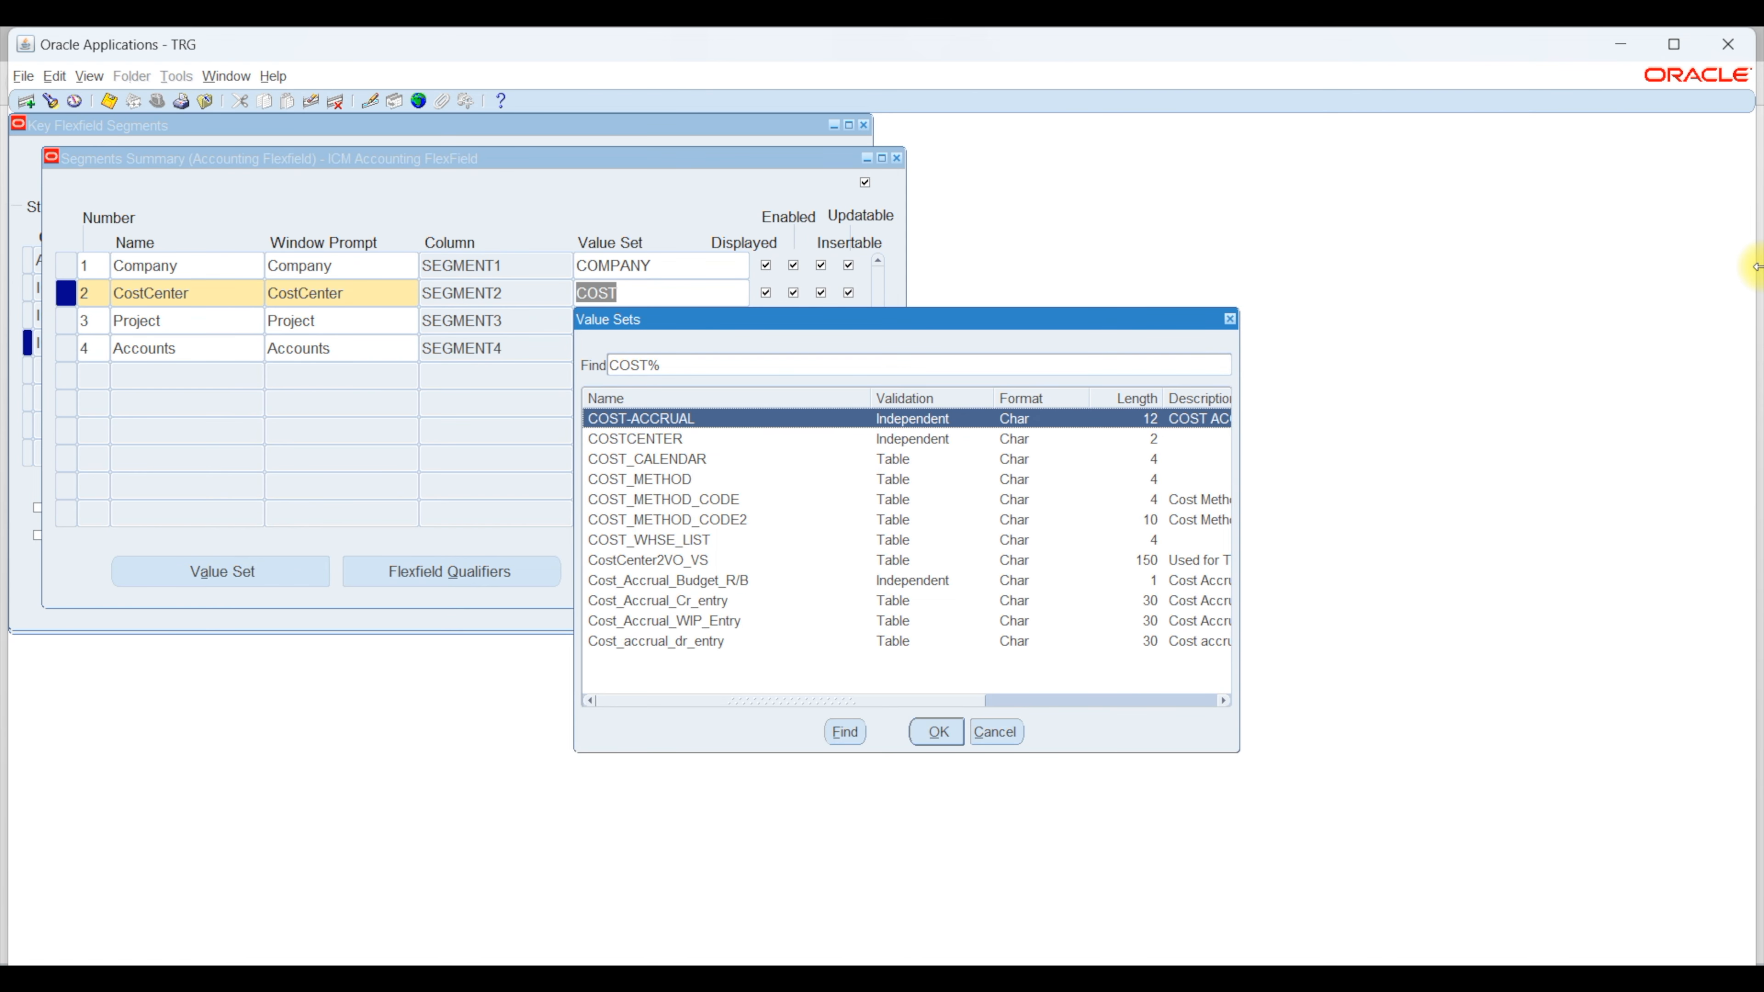
pyautogui.press('Down')
pyautogui.press('Down')
pyautogui.press('Down')
pyautogui.press('Down')
pyautogui.press('Up')
pyautogui.press('Up')
pyautogui.press('Up')
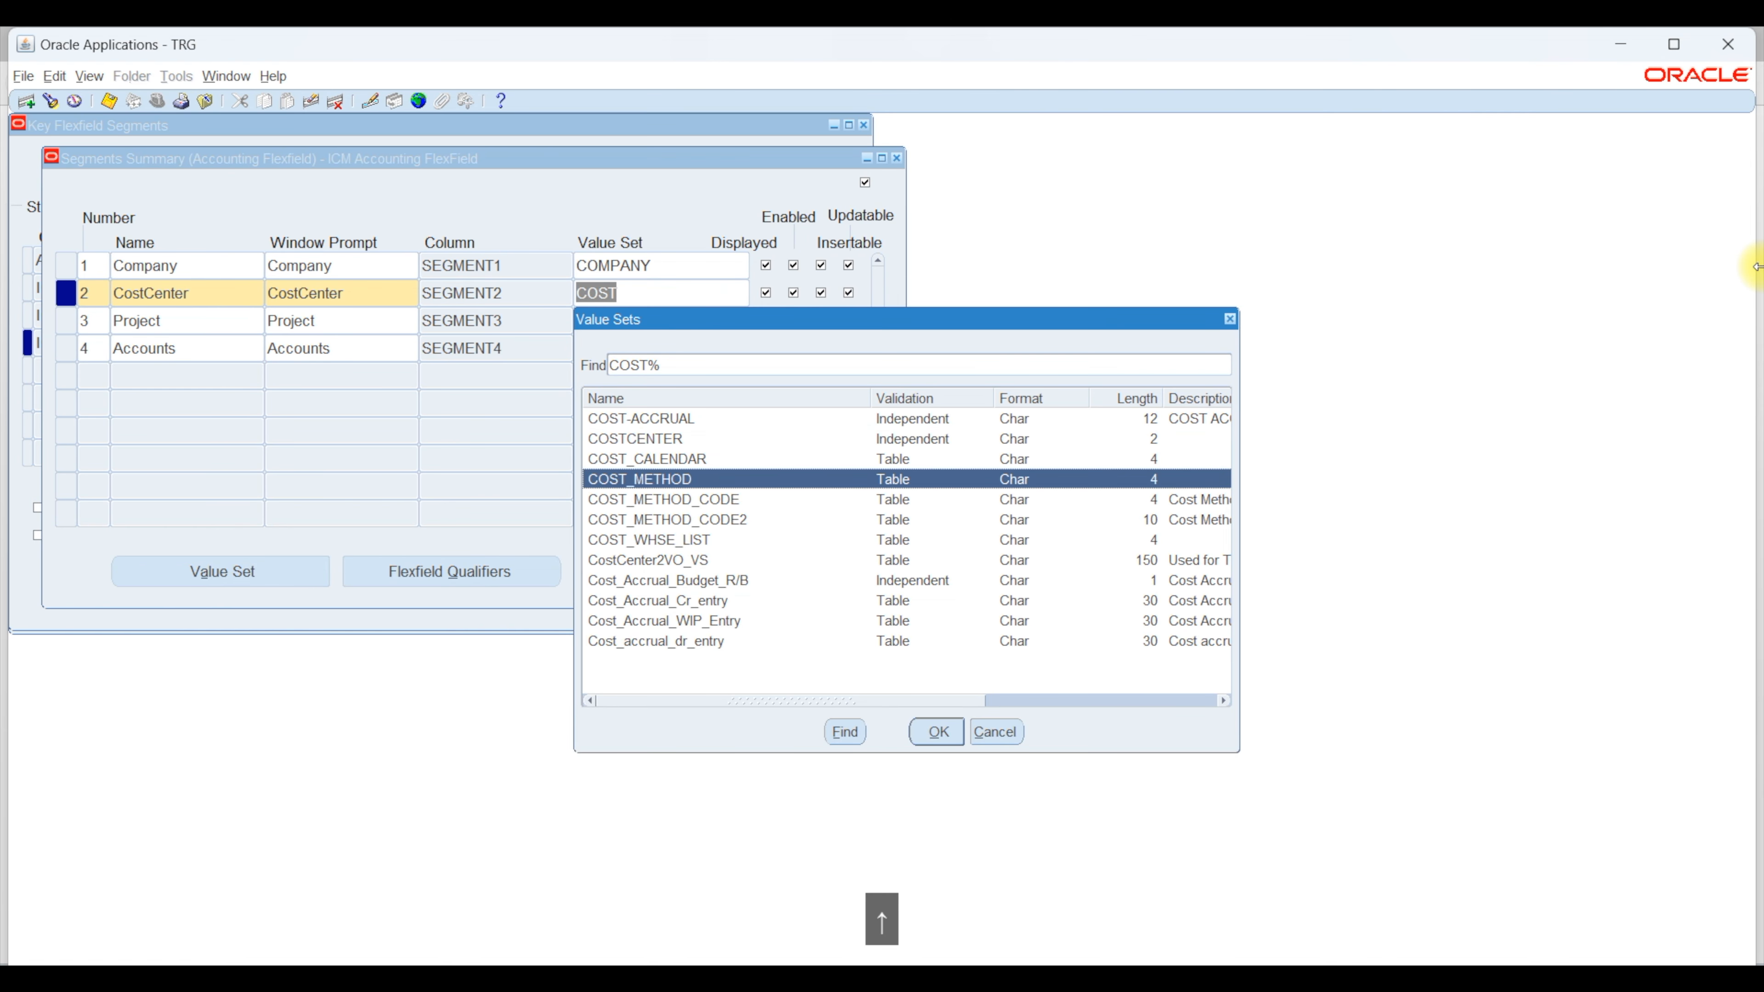
pyautogui.press('Return')
# Step: Assign the PROJECT value set to the Project segment, correcting the mistyped value set name
pyautogui.press('Down')
pyautogui.press('Down')
pyautogui.press('Up')
pyautogui.write('PROEJCT')
pyautogui.press('Down')
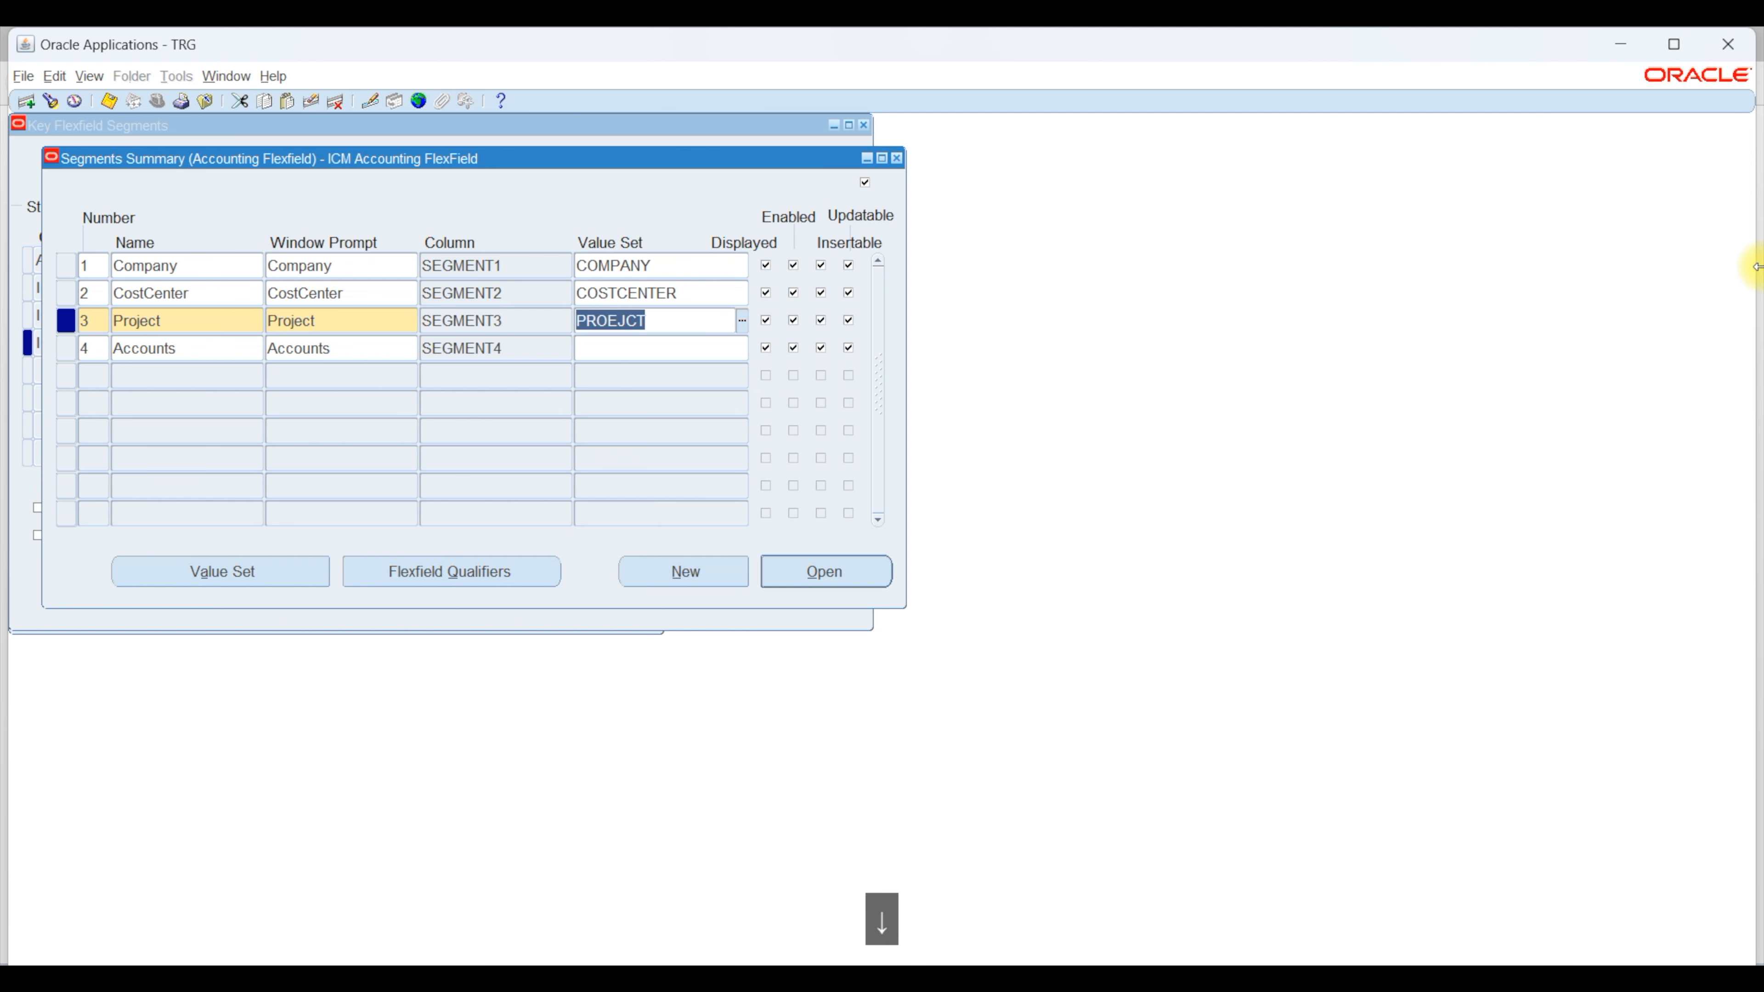
pyautogui.write('PROJC')
pyautogui.press('BackSpace')
pyautogui.press('Down')
pyautogui.press('Down')
pyautogui.press('Up')
pyautogui.press('Return')
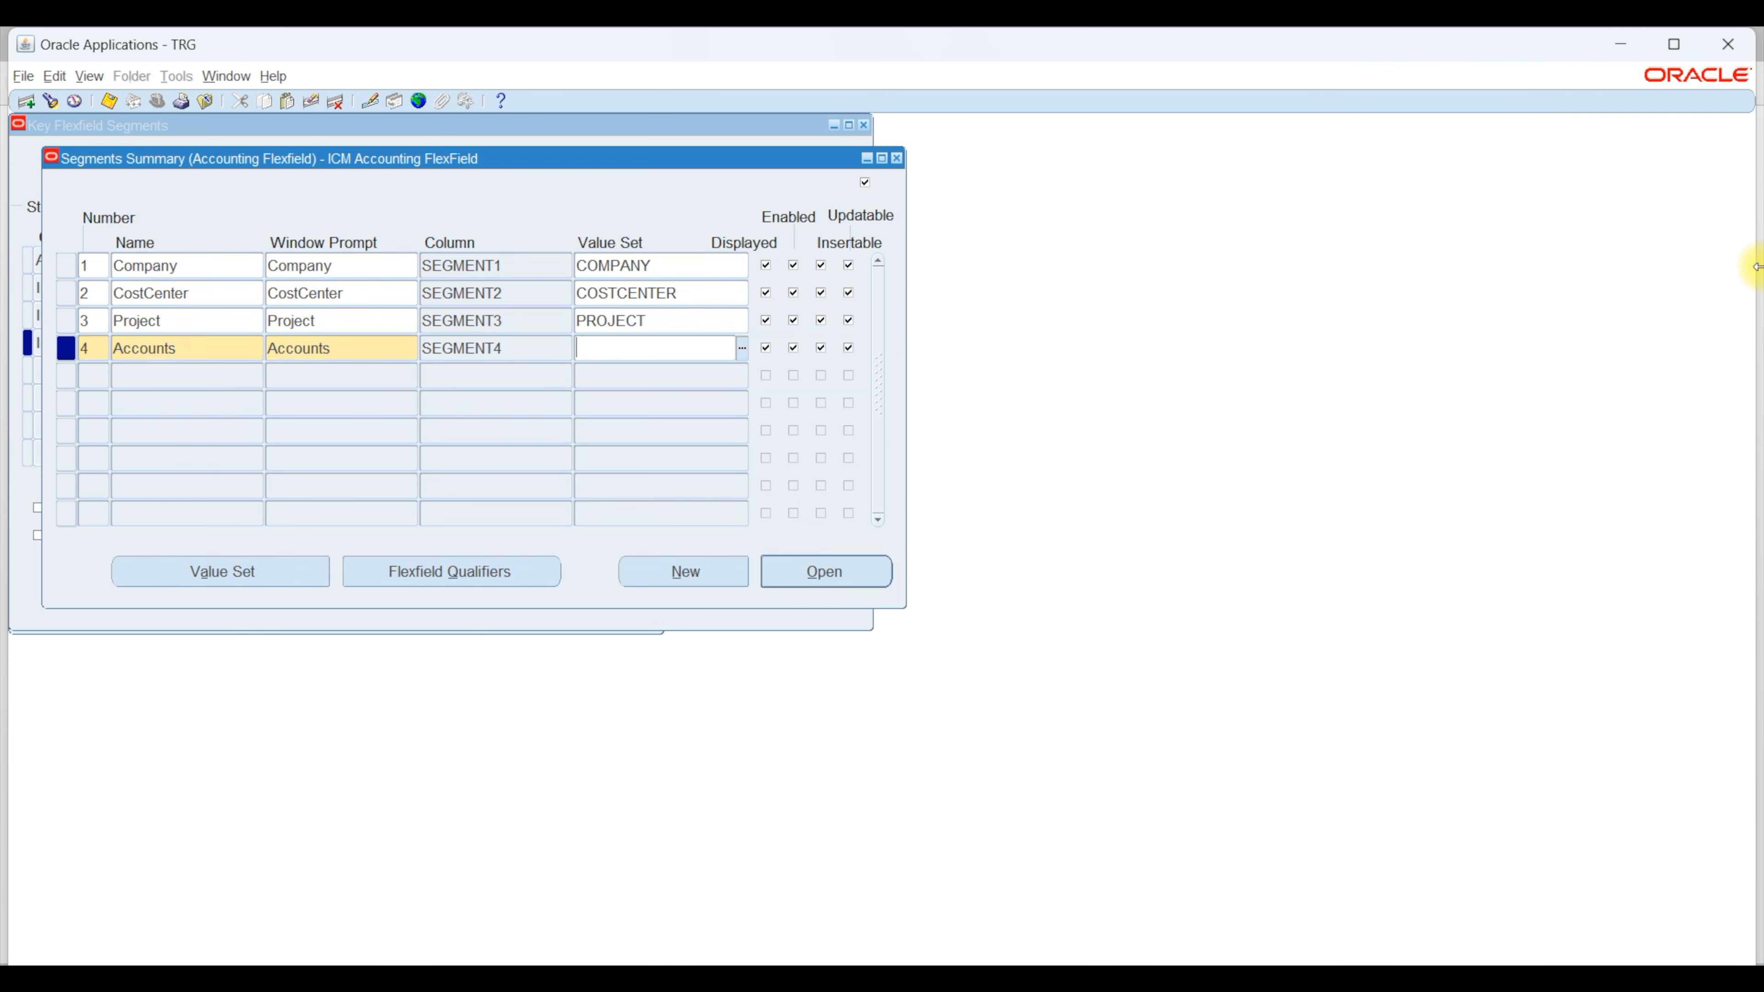
# Step: Assign the ACCOUNTS value set to the Accounts segment and save the segment assignments
pyautogui.write('ACCOUN')
pyautogui.press('Up')
pyautogui.press('Return')
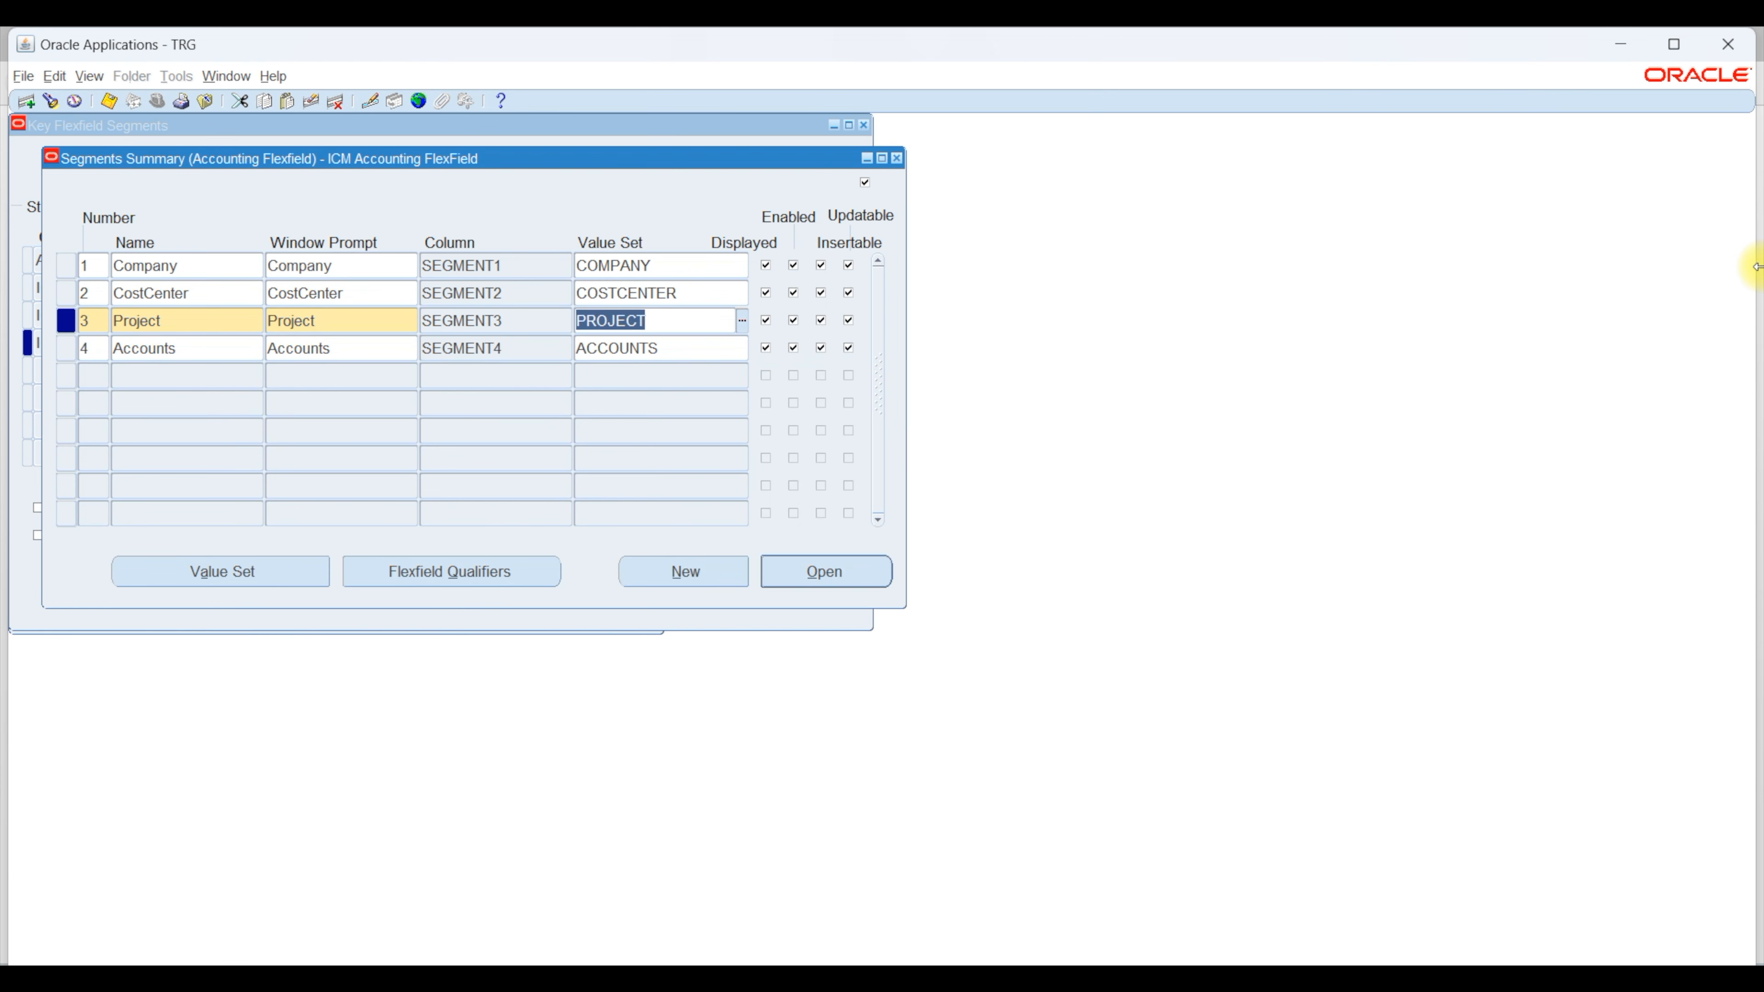
pyautogui.hotkey('ctrl', 's')
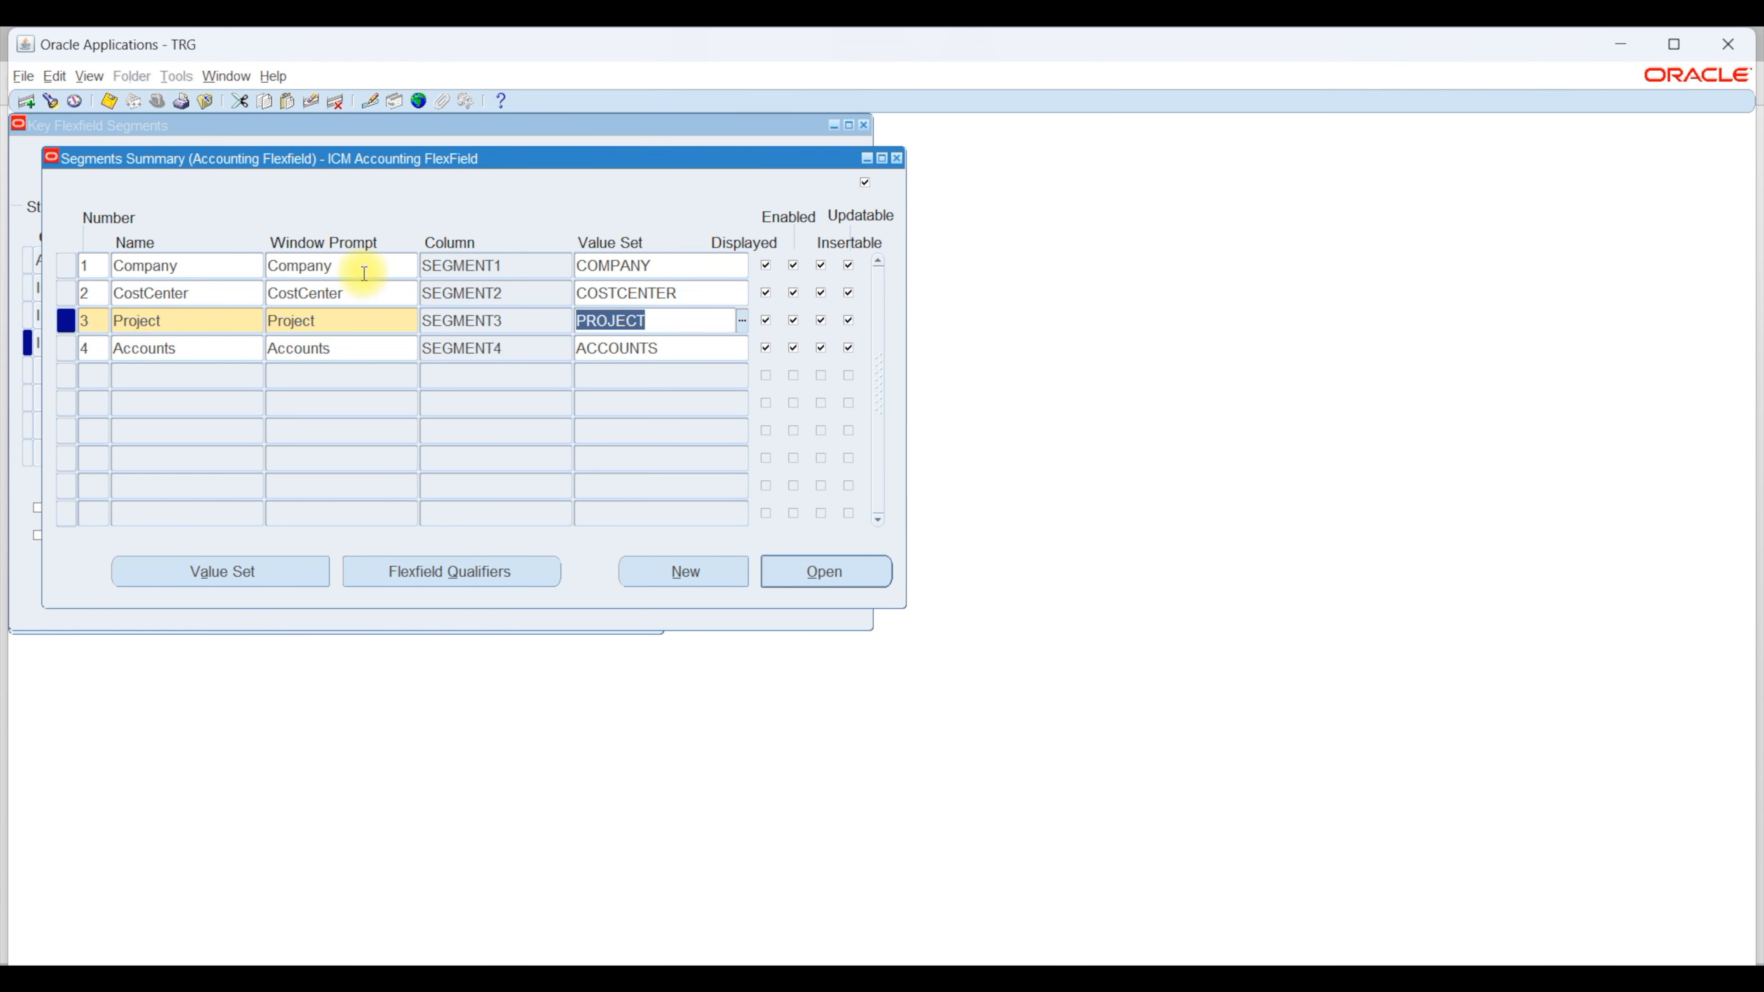
# Step: Enable the Balancing Segment flexfield qualifier for the Company segment and return to the segments summary
pyautogui.click(197, 276)
pyautogui.click(306, 273)
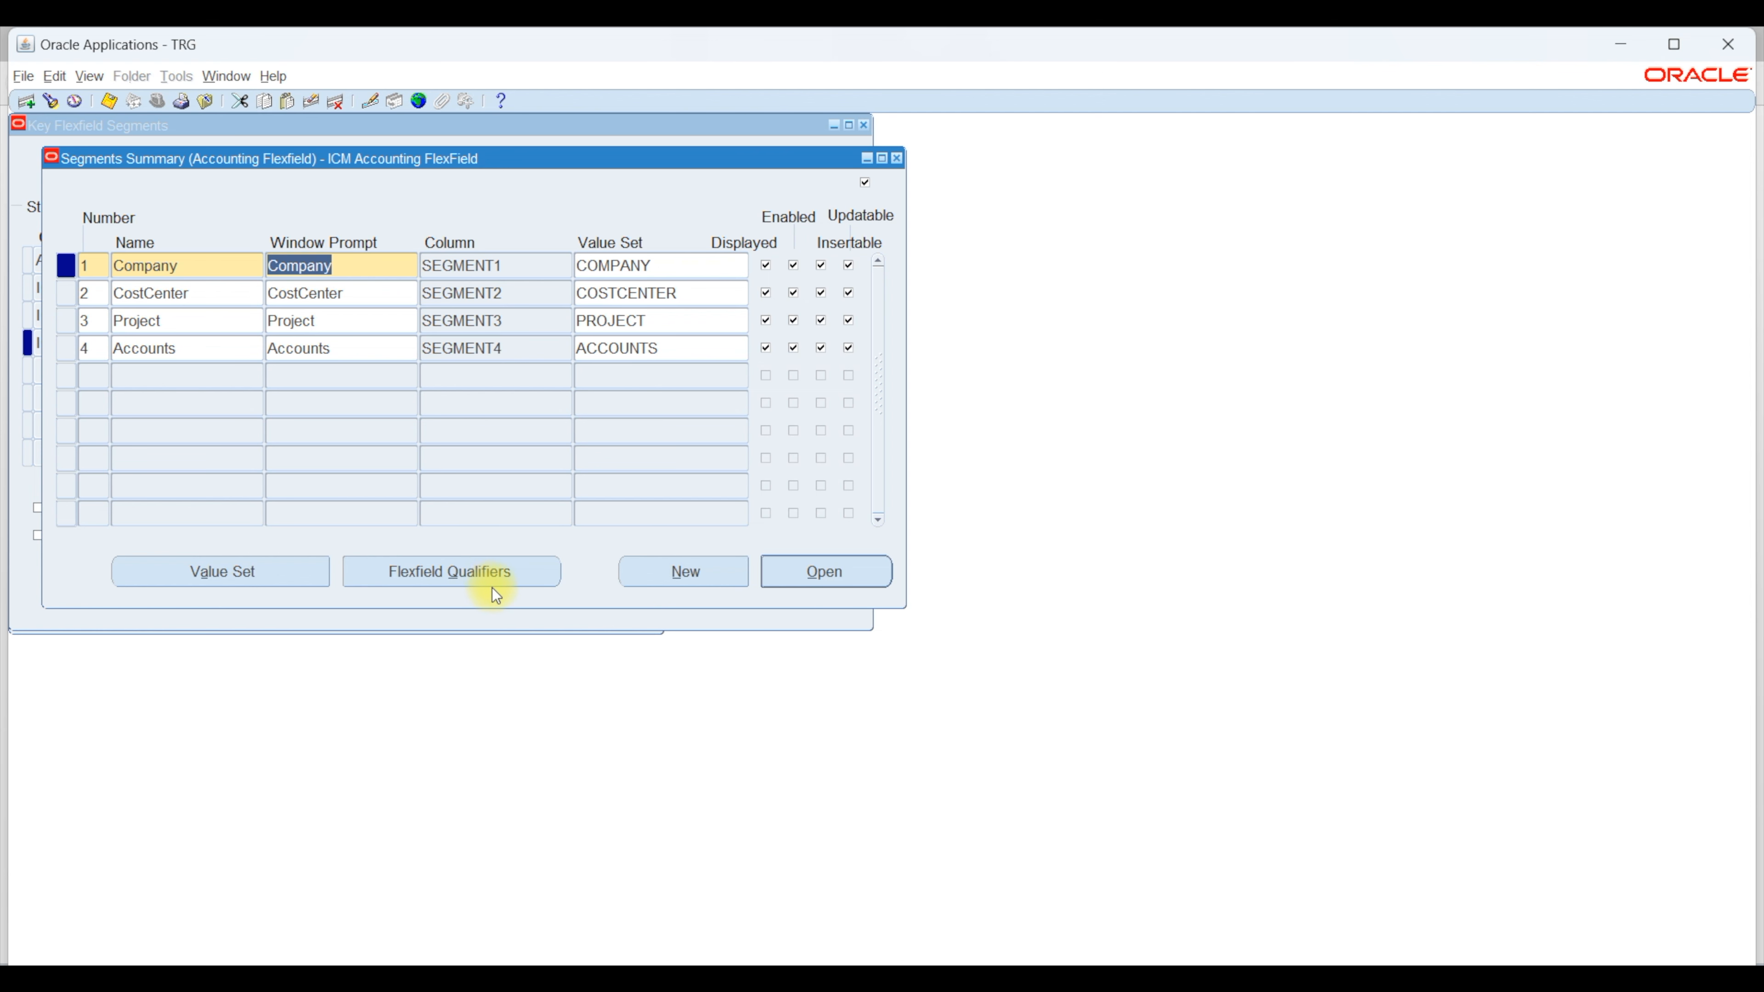
pyautogui.click(477, 572)
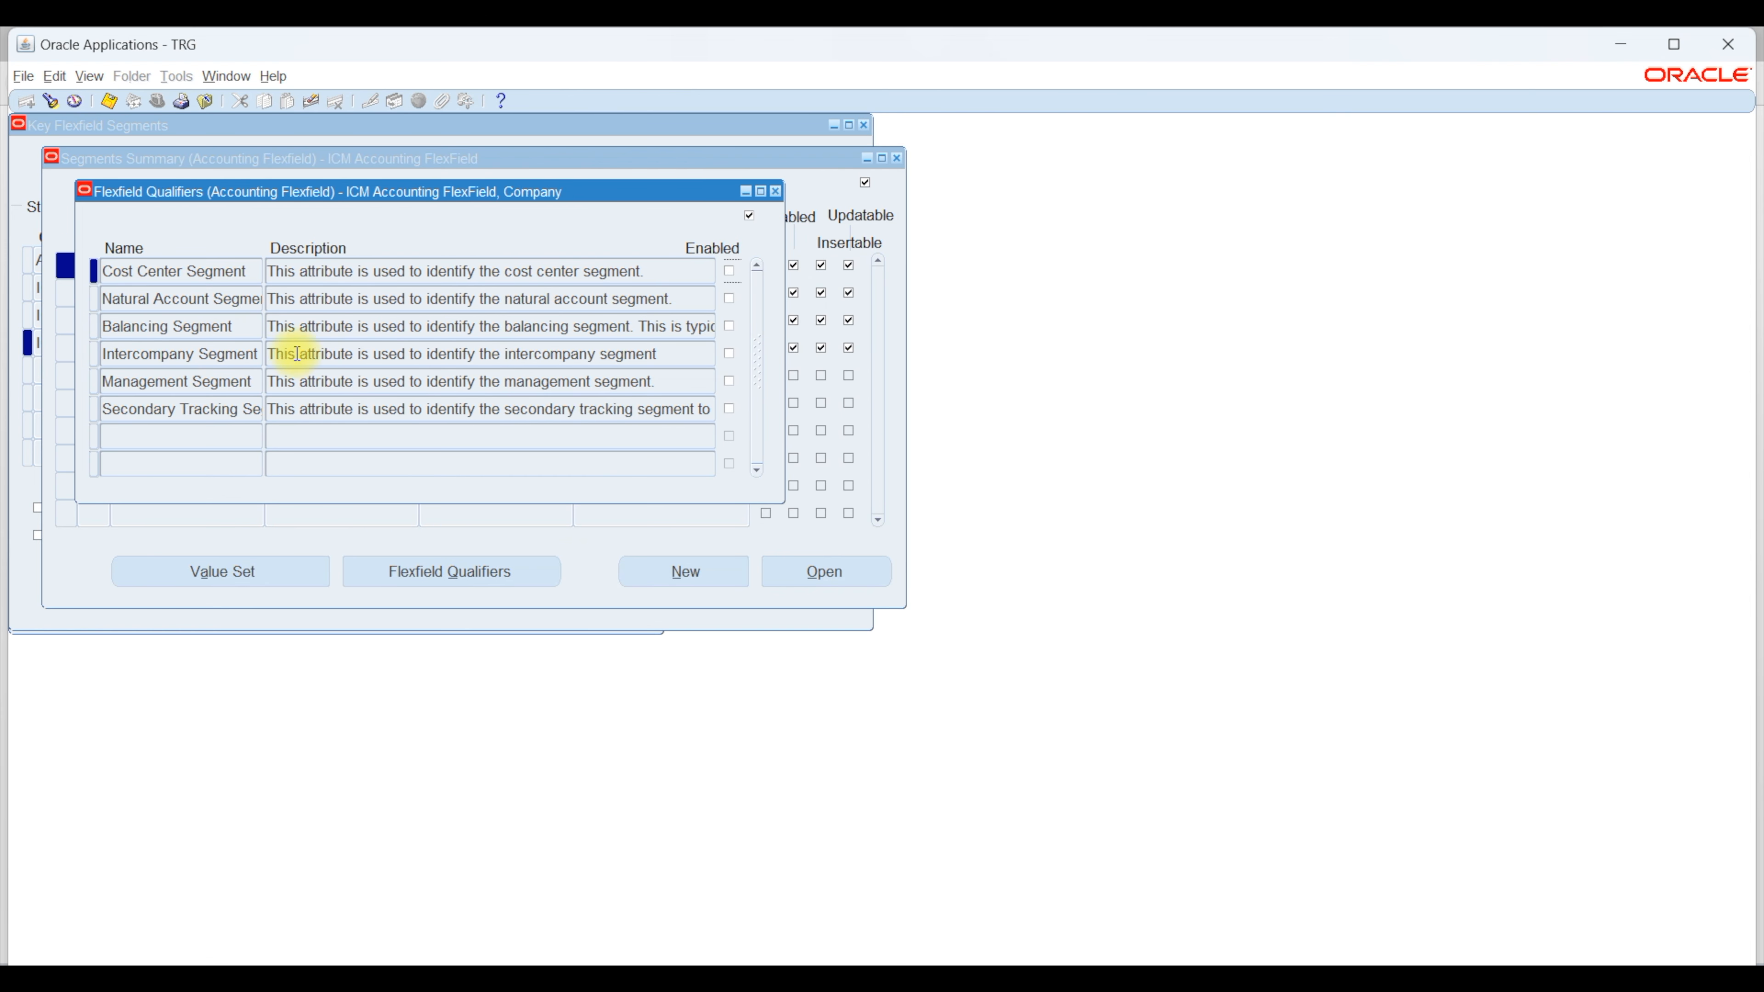
pyautogui.click(581, 321)
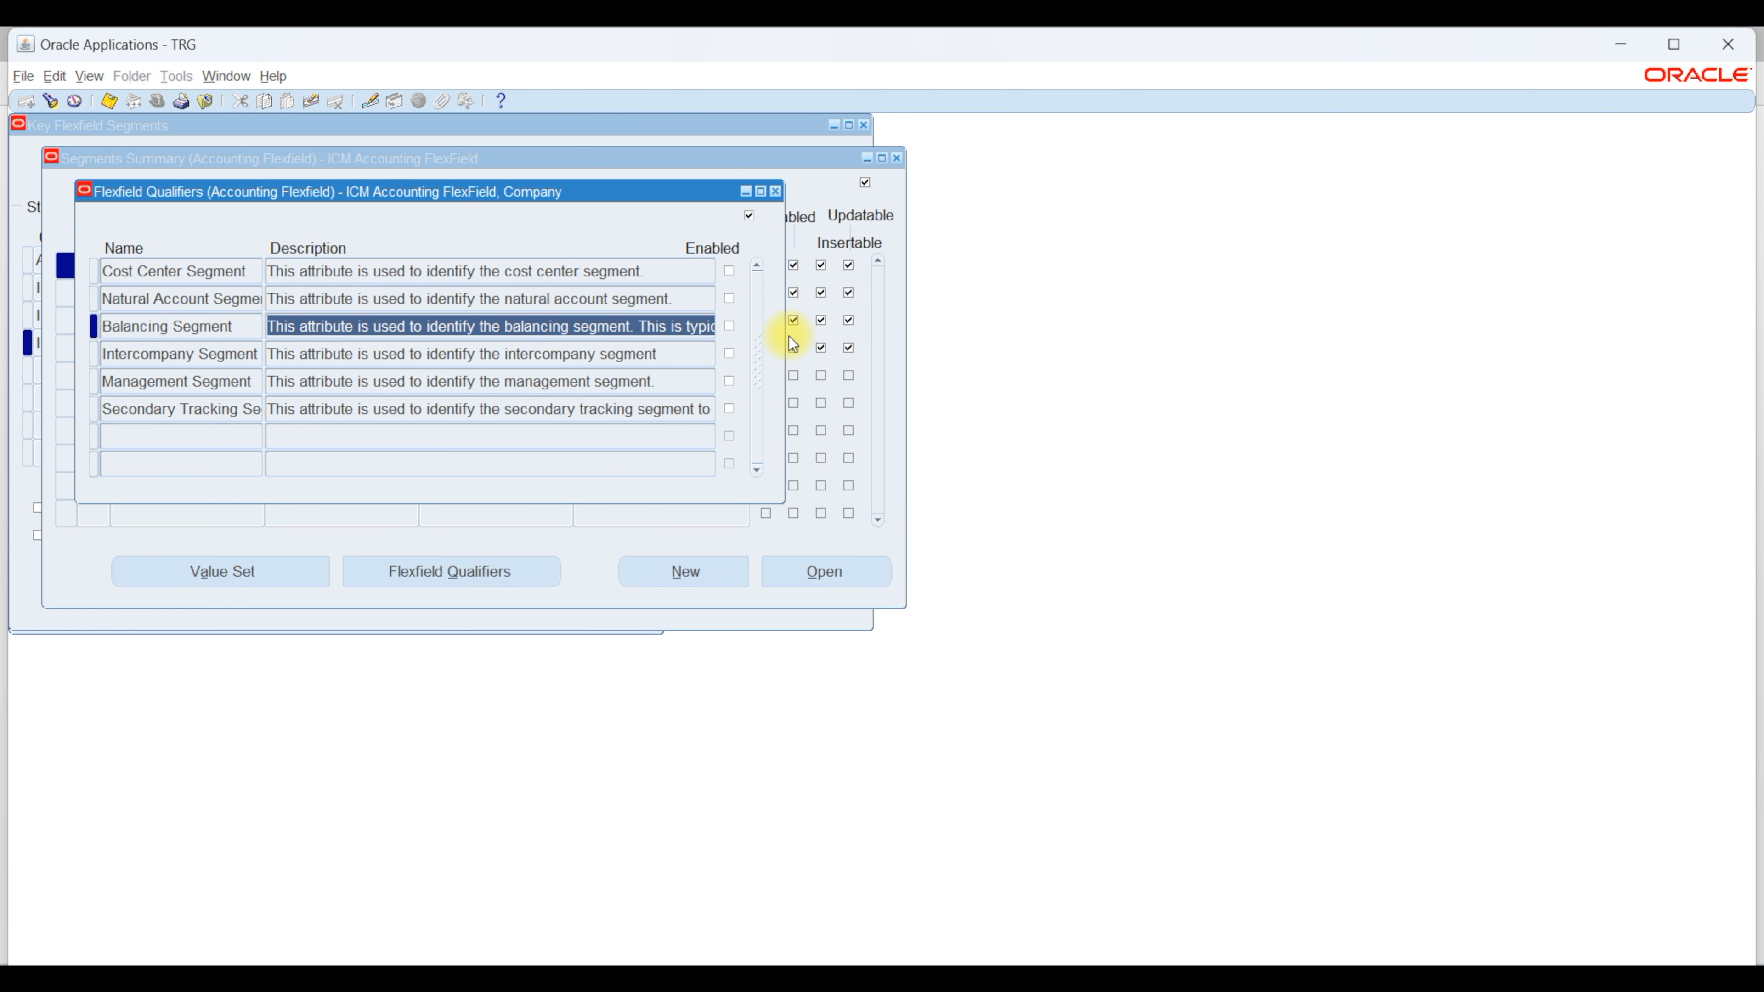
pyautogui.click(729, 328)
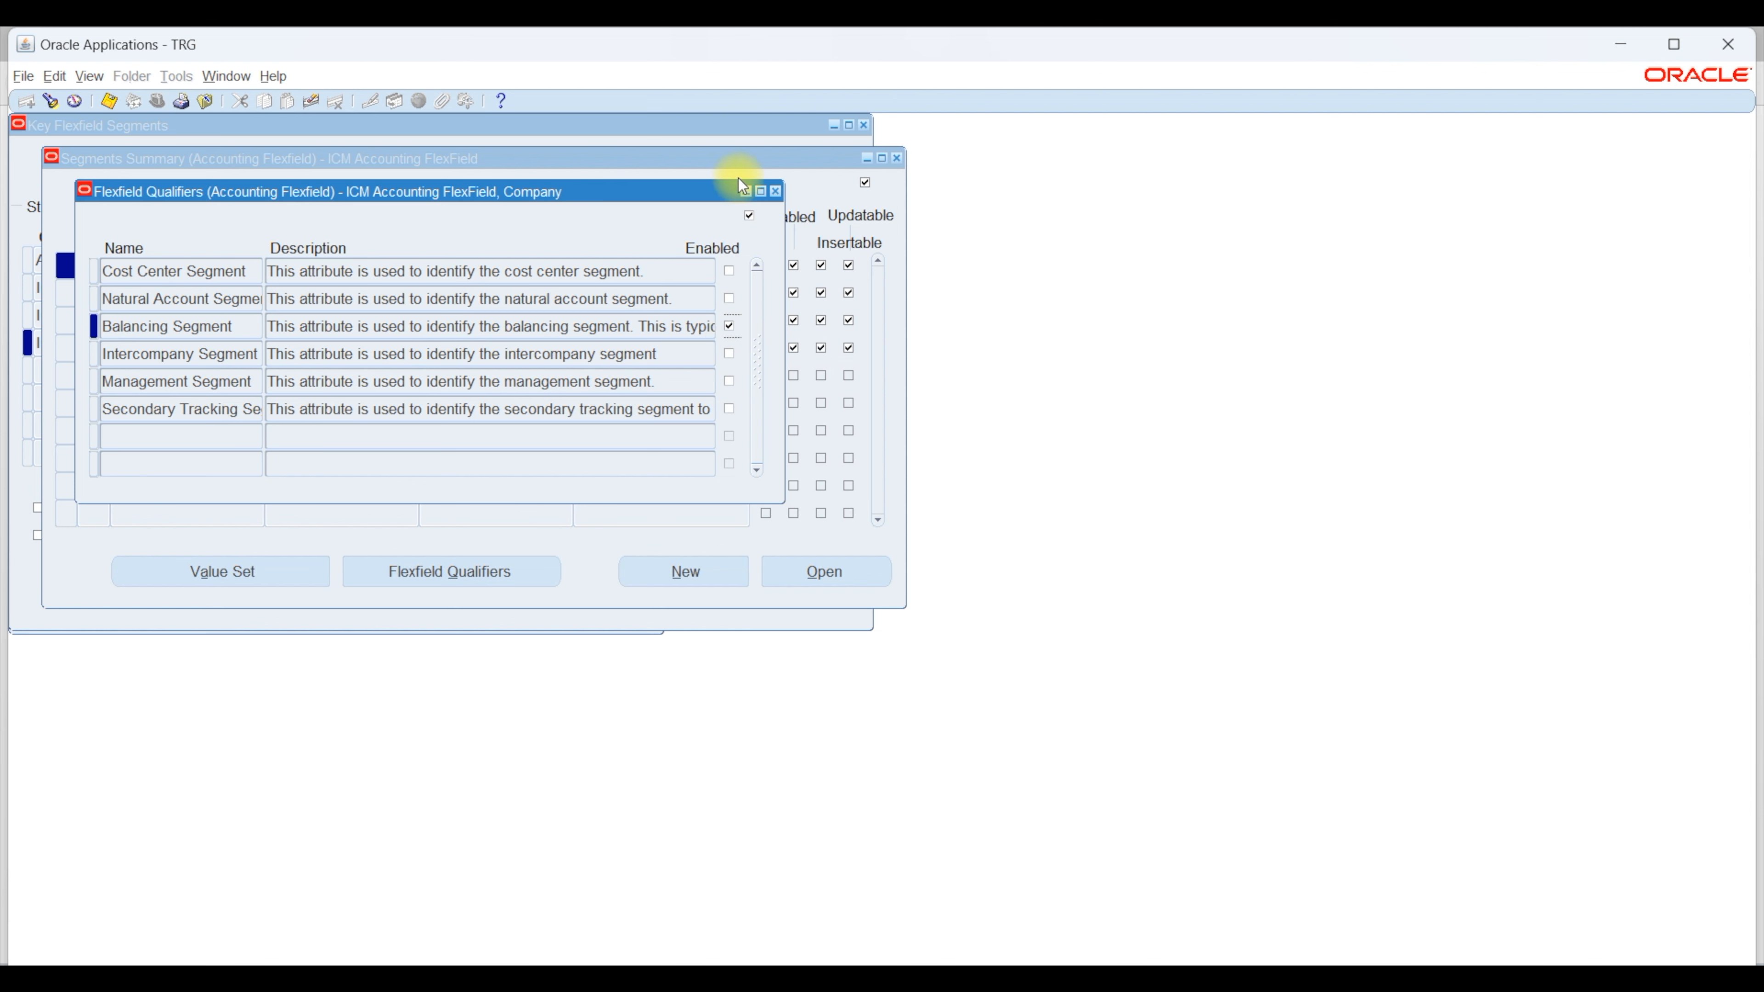
pyautogui.click(776, 191)
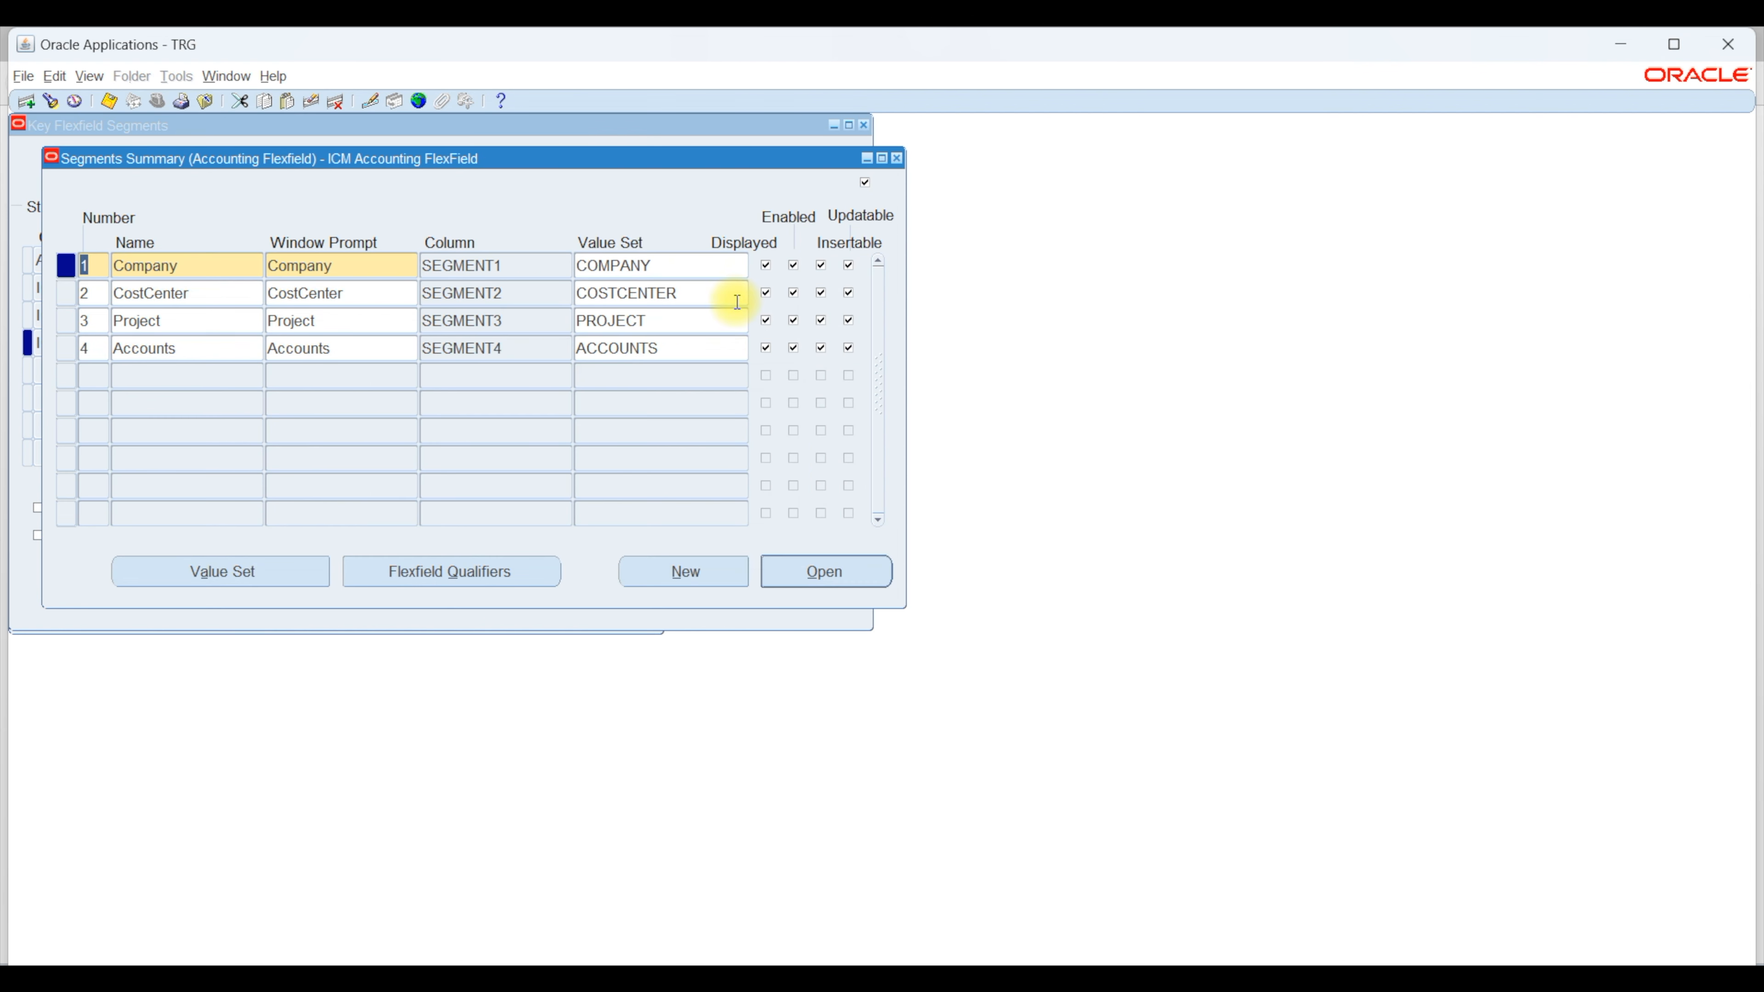
# Step: Enable the Cost Center Segment flexfield qualifier for the CostCenter segment and return to the segments summary
pyautogui.click(625, 292)
pyautogui.click(495, 581)
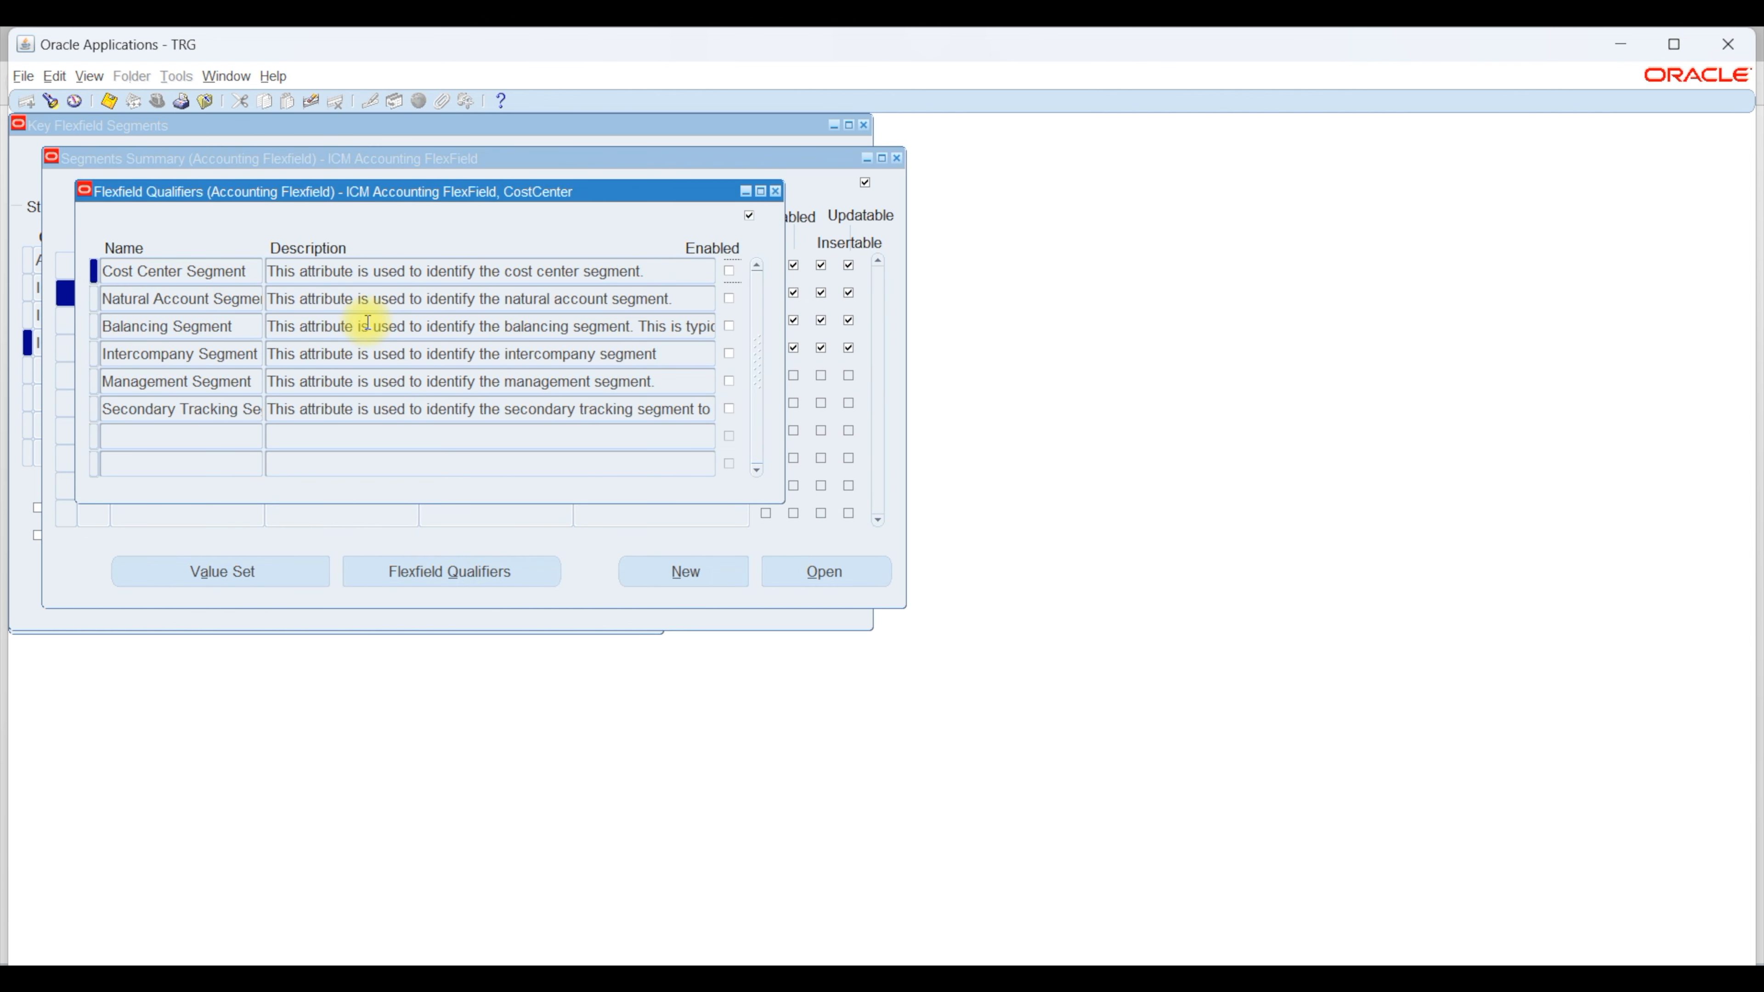
pyautogui.click(729, 273)
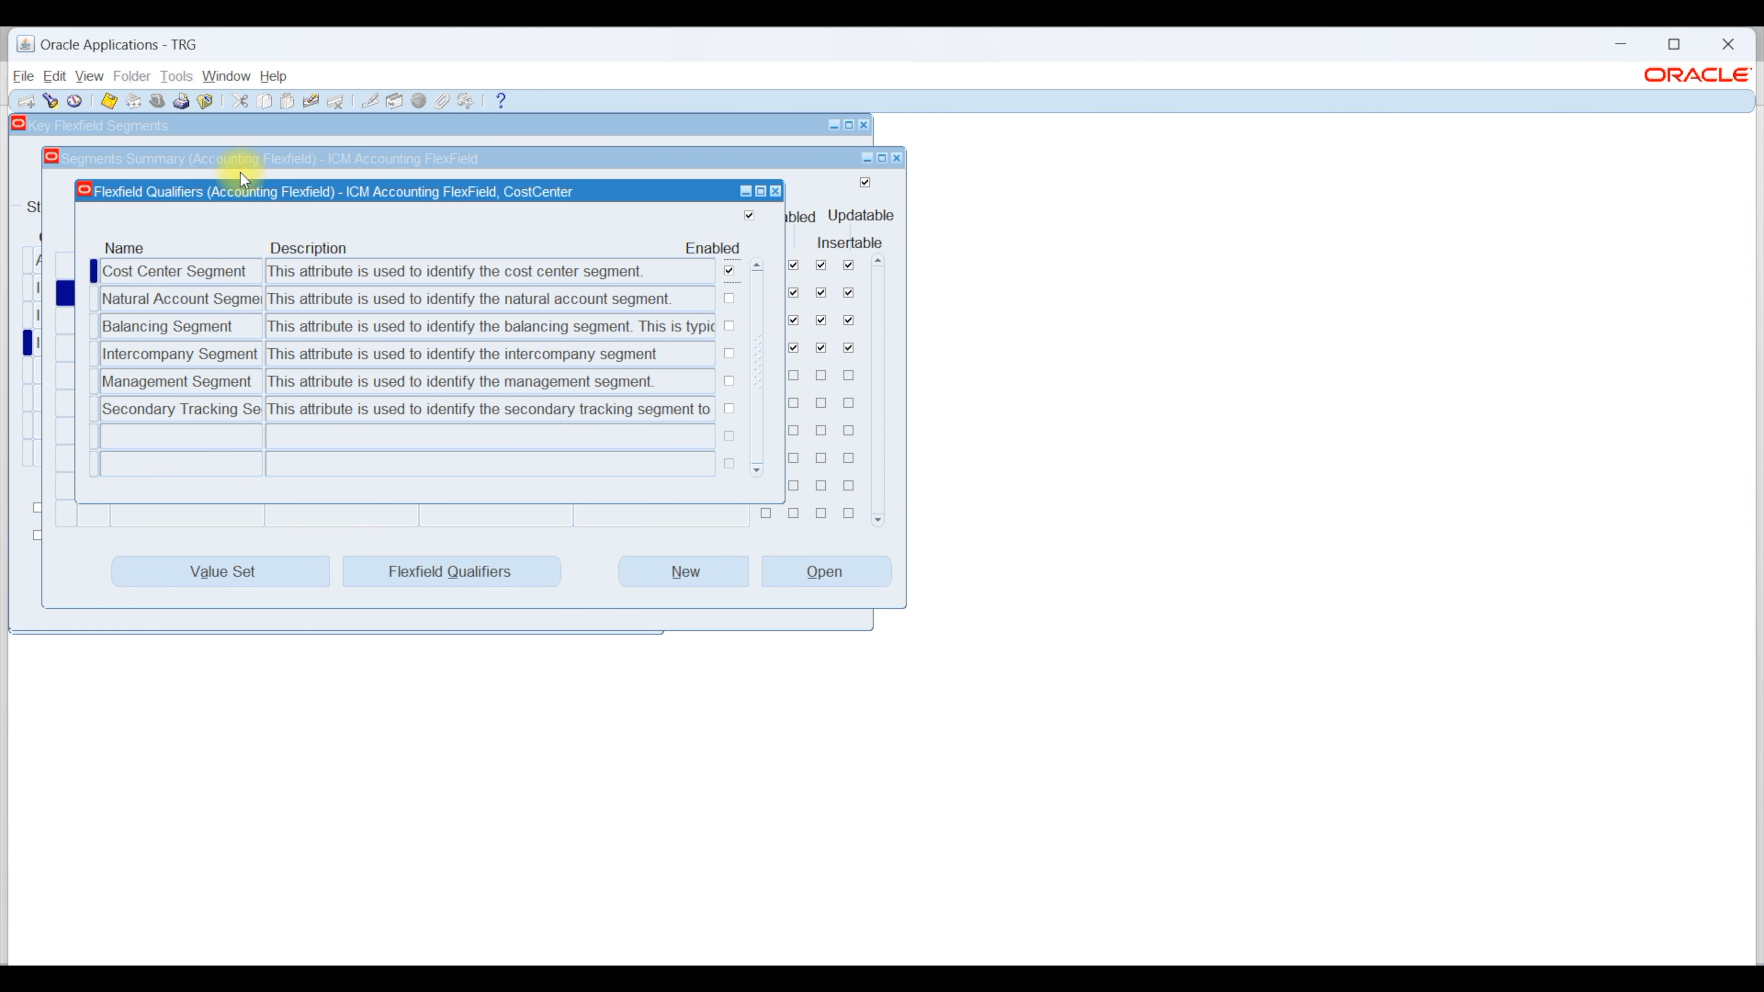
pyautogui.click(775, 190)
# Step: Enable the Secondary Tracking Segment flexfield qualifier for the Project segment
pyautogui.click(347, 321)
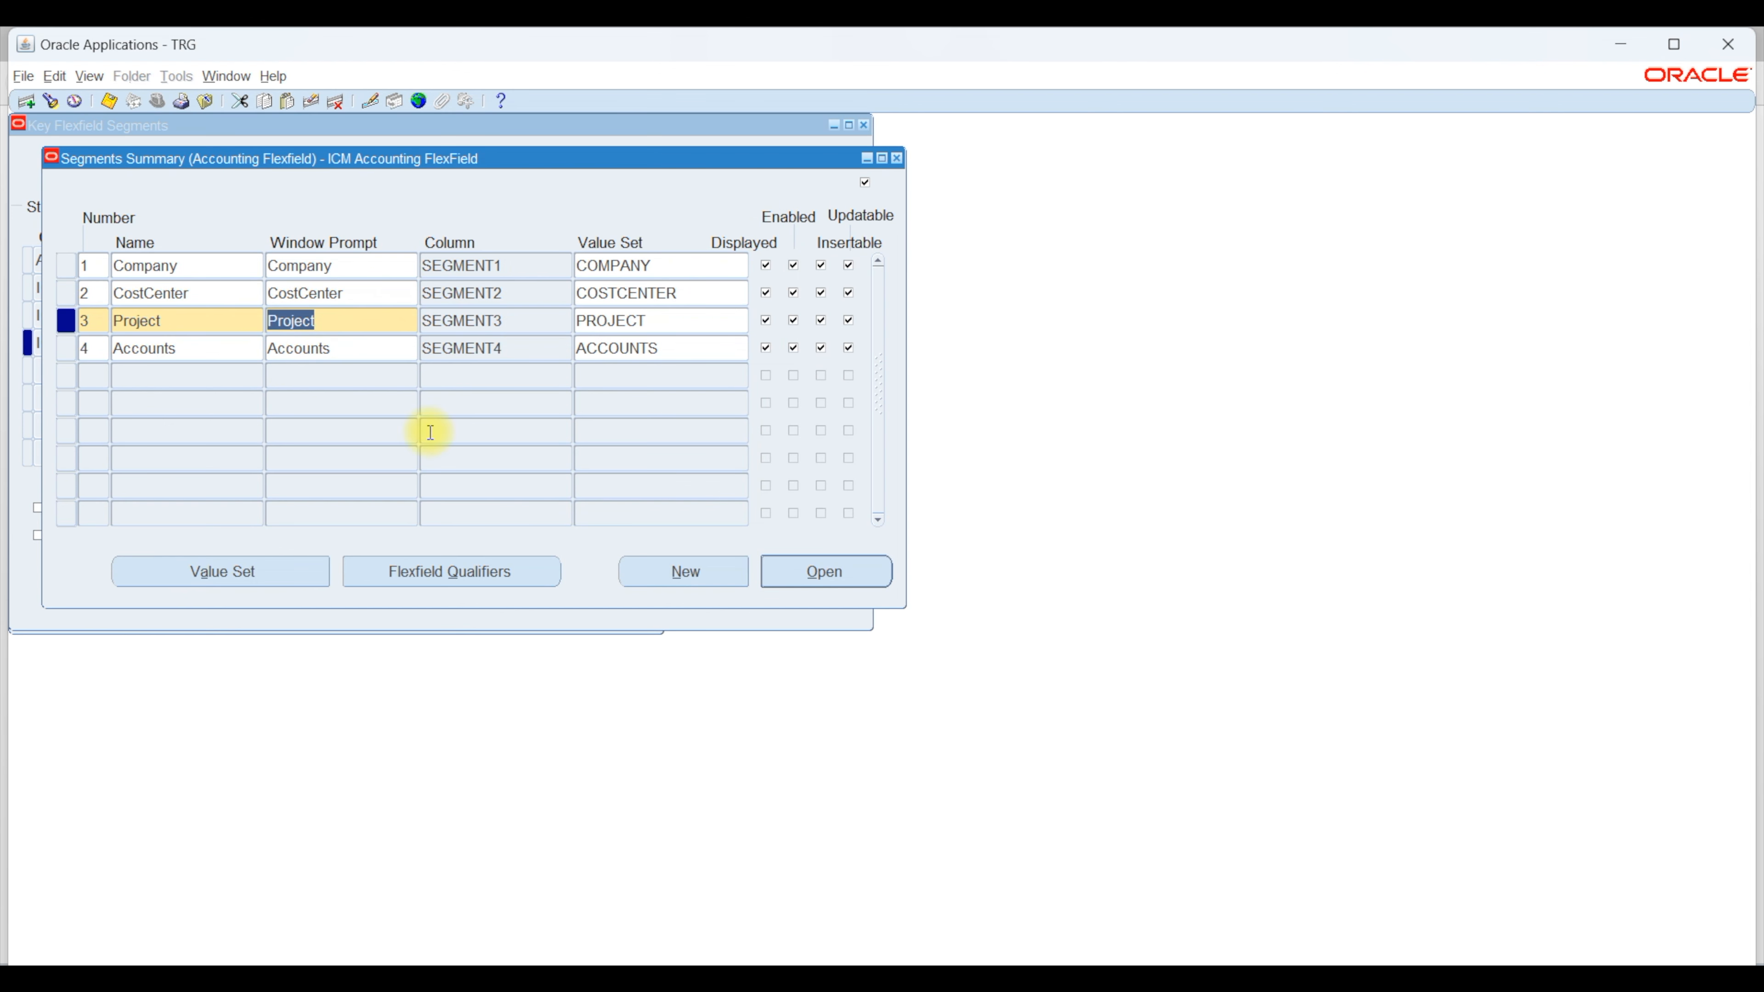
pyautogui.click(485, 573)
pyautogui.click(730, 411)
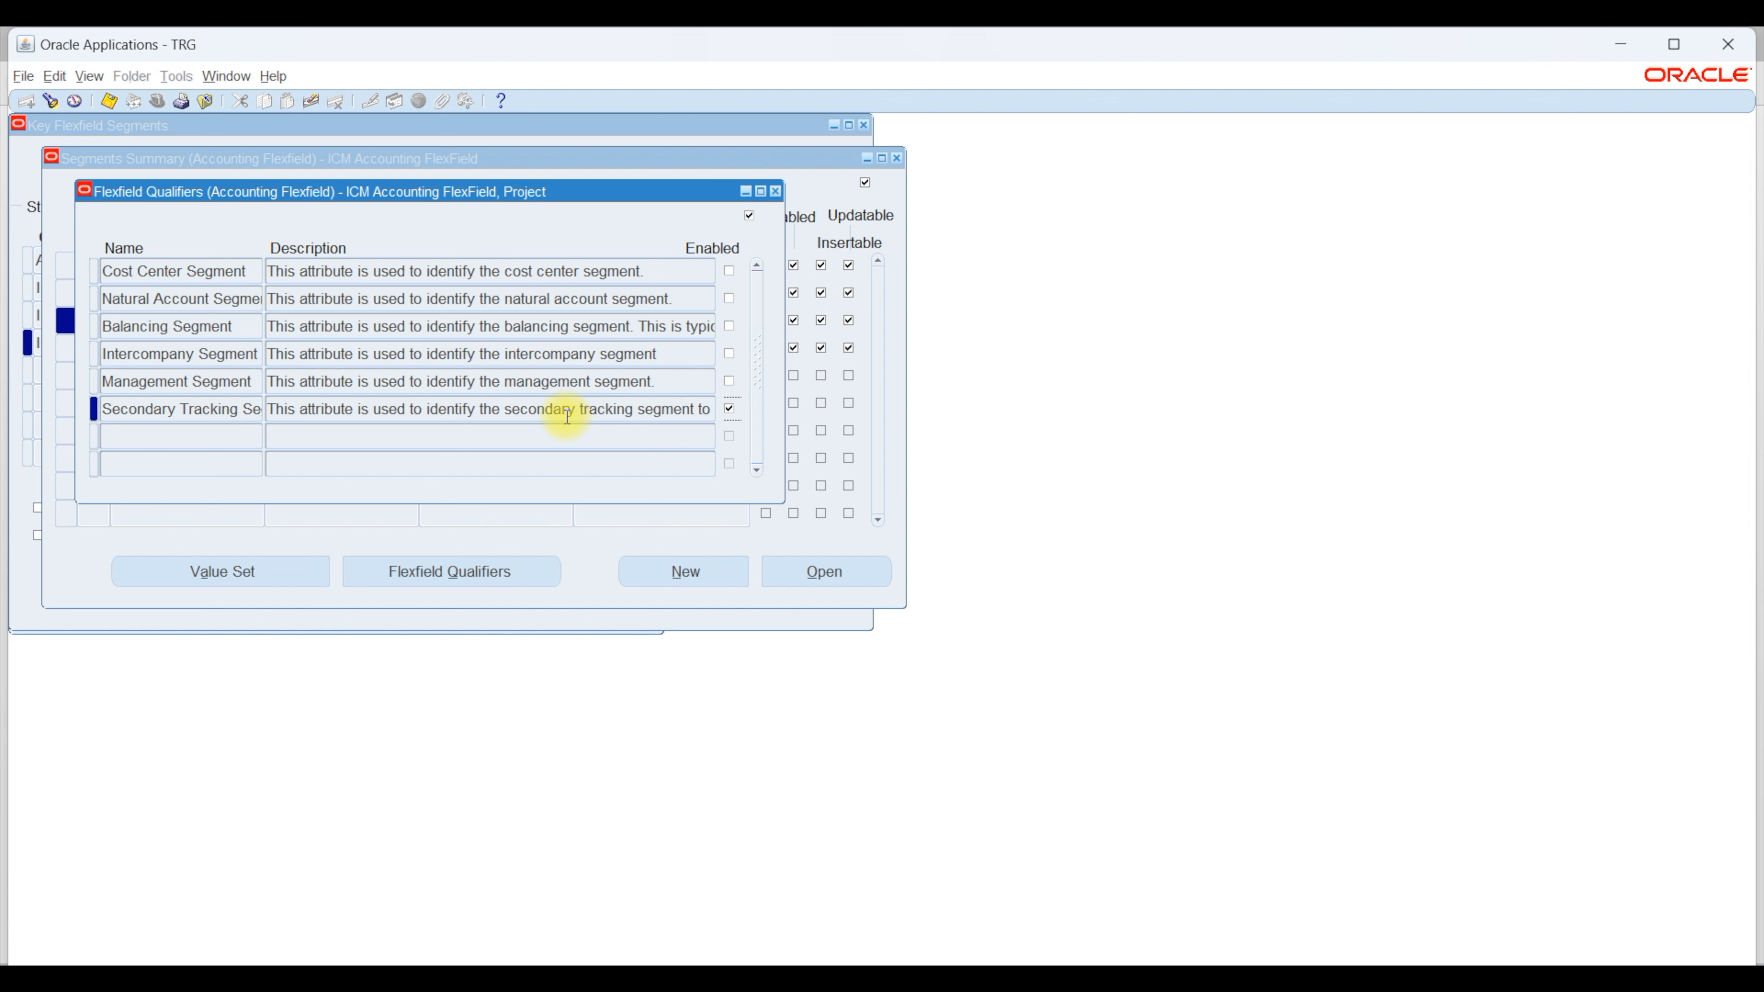
# Step: Read the full description of the Secondary Tracking Segment qualifier, and save the Project segment's qualifier setting
pyautogui.click(379, 321)
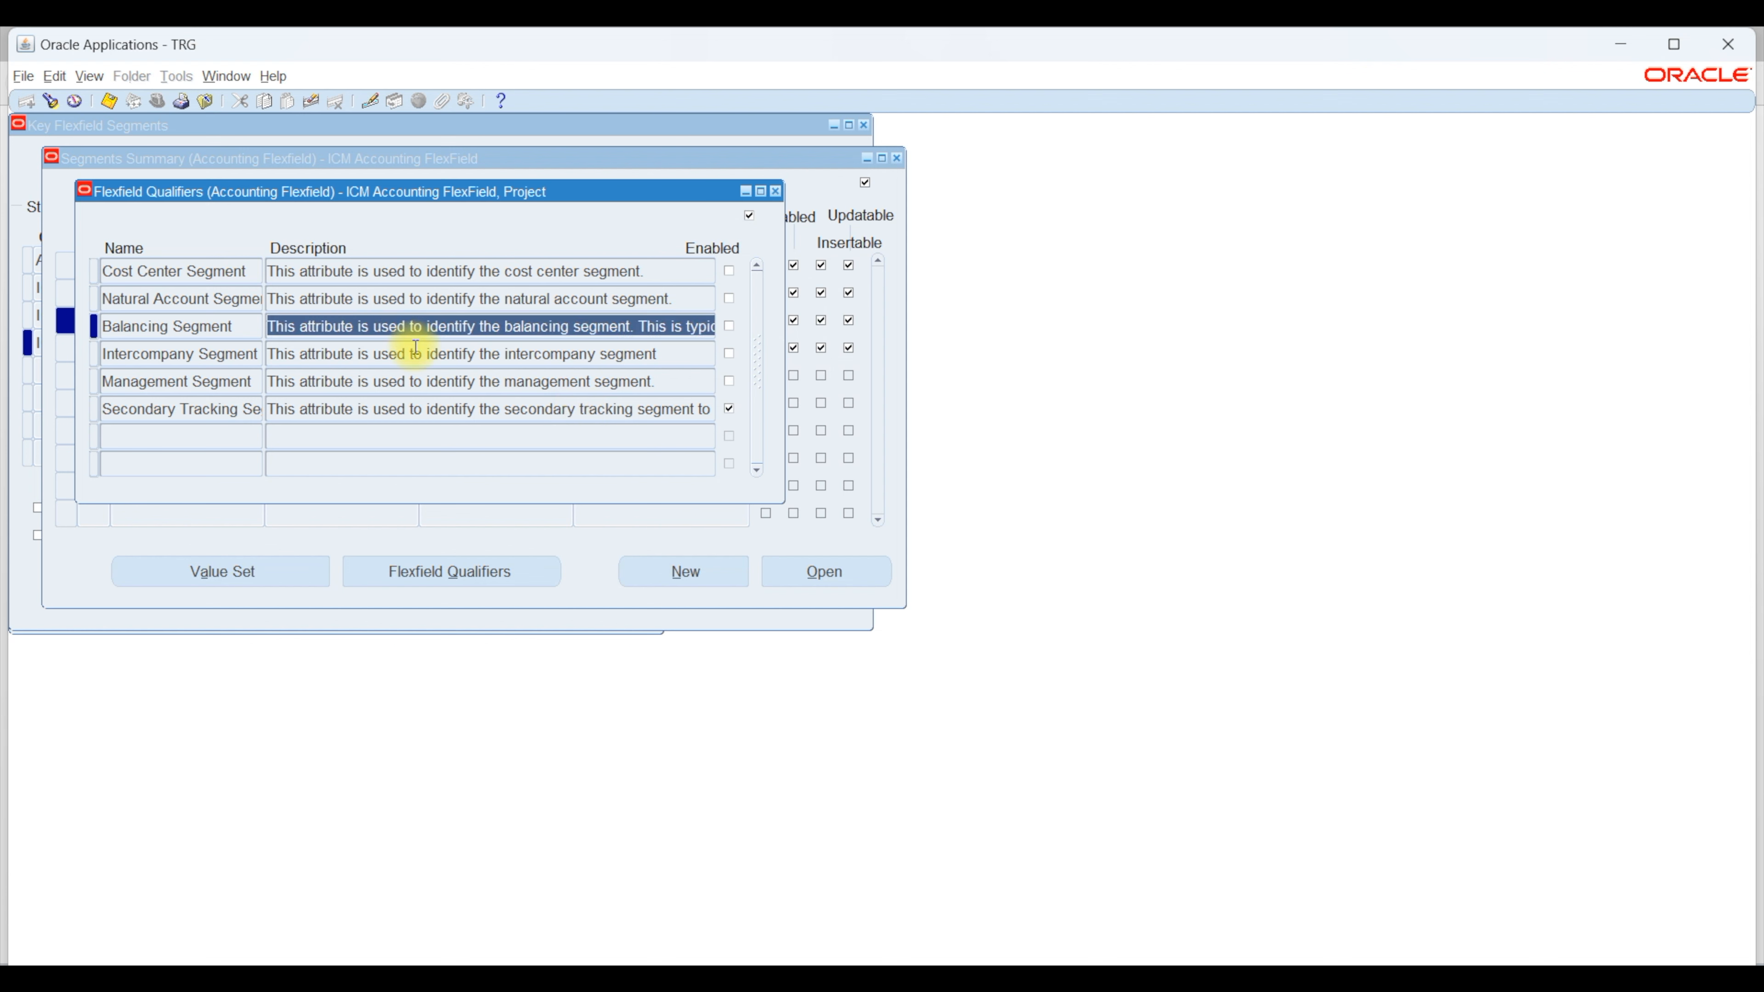
pyautogui.click(451, 409)
pyautogui.click(505, 408)
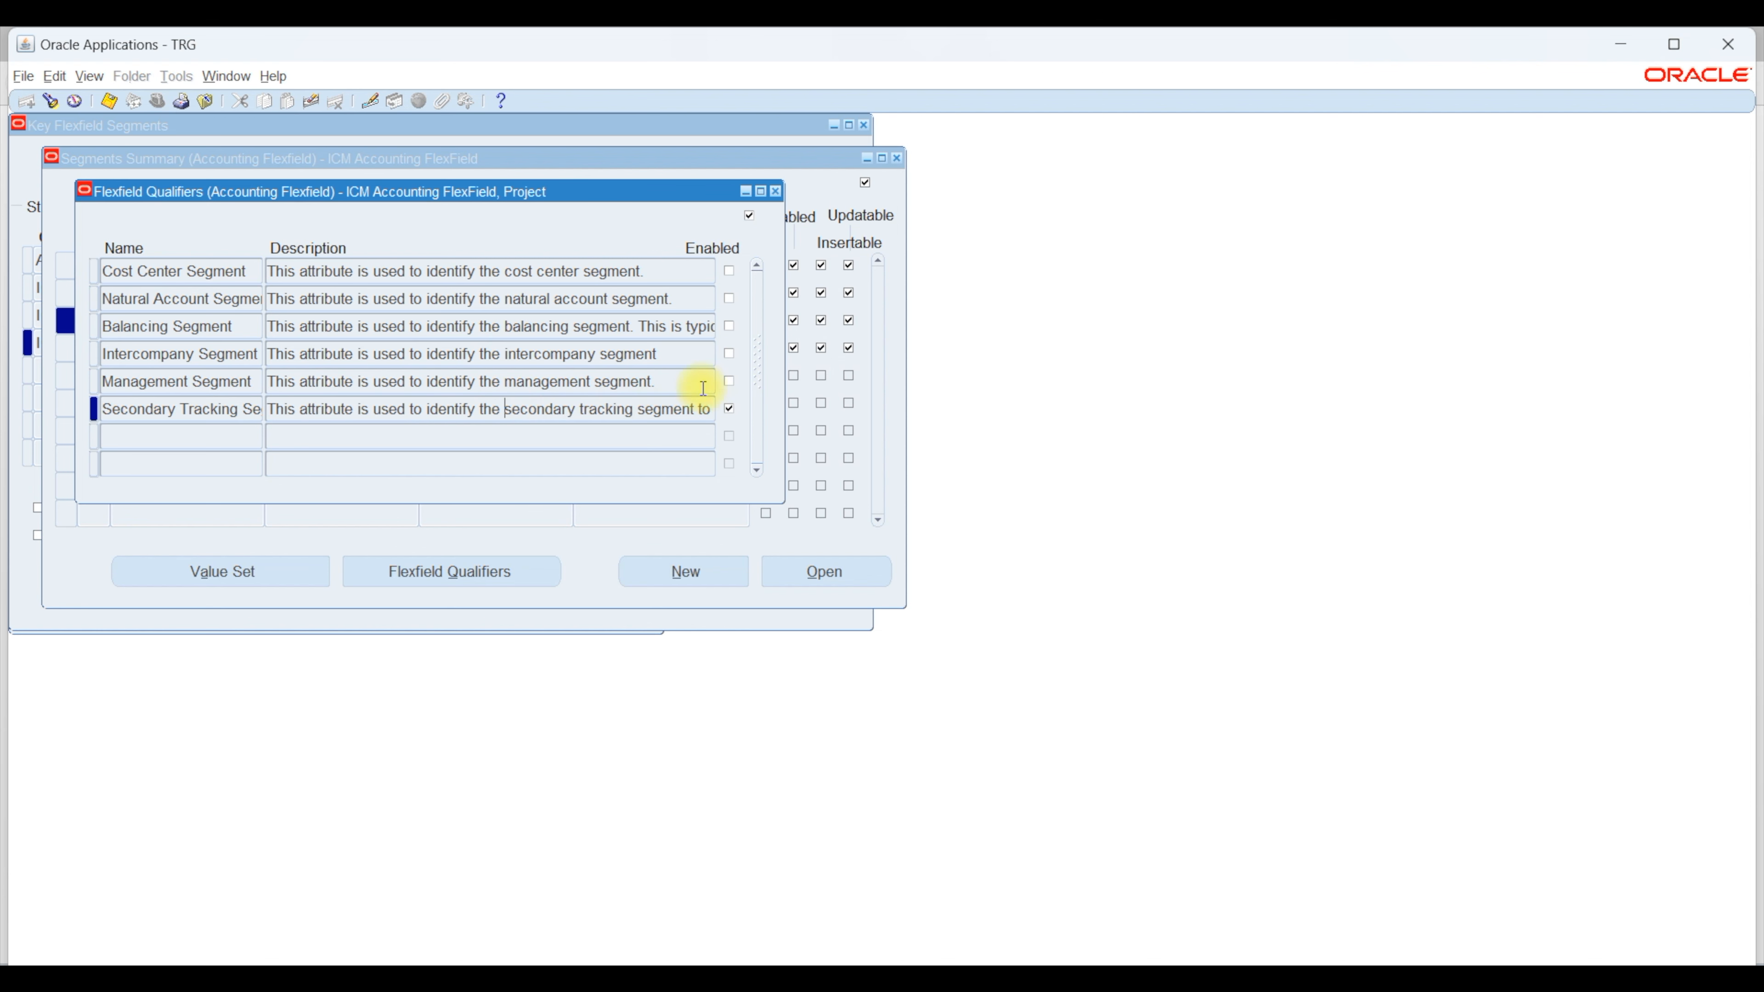
pyautogui.press('Right')
pyautogui.press('Right')
pyautogui.press('Right')
pyautogui.press('Right')
pyautogui.press('Right')
pyautogui.press('Right')
pyautogui.press('Right')
pyautogui.press('Right')
pyautogui.press('Right')
pyautogui.press('Right')
pyautogui.press('Right')
pyautogui.press('Right')
pyautogui.press('Right')
pyautogui.press('Right')
pyautogui.press('Right')
pyautogui.press('Right')
pyautogui.press('Right')
pyautogui.press('Right')
pyautogui.press('Right')
pyautogui.press('Right')
pyautogui.press('Right')
pyautogui.press('Right')
pyautogui.press('Right')
pyautogui.press('Right')
pyautogui.press('Right')
pyautogui.press('Right')
pyautogui.press('Right')
pyautogui.press('Right')
pyautogui.press('Right')
pyautogui.press('Right')
pyautogui.press('Right')
pyautogui.press('Right')
pyautogui.press('Right')
pyautogui.press('Right')
pyautogui.press('Right')
pyautogui.press('Right')
pyautogui.press('Right')
pyautogui.press('Right')
pyautogui.press('Right')
pyautogui.press('Right')
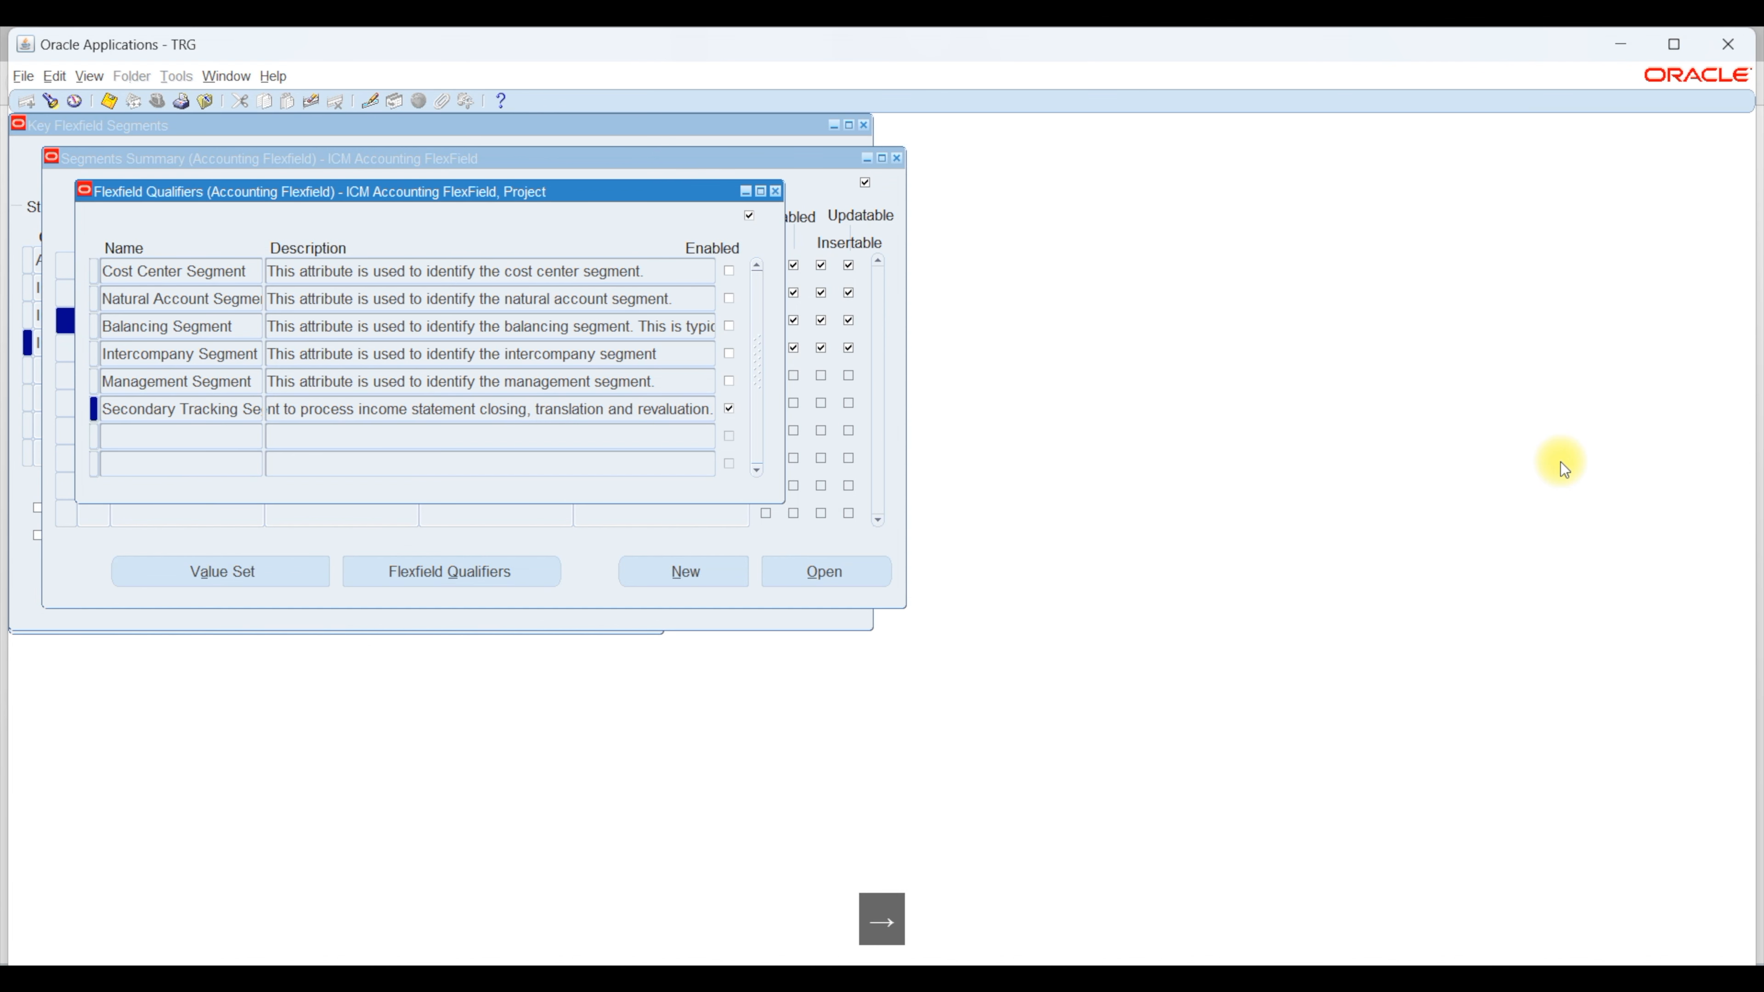
pyautogui.click(109, 102)
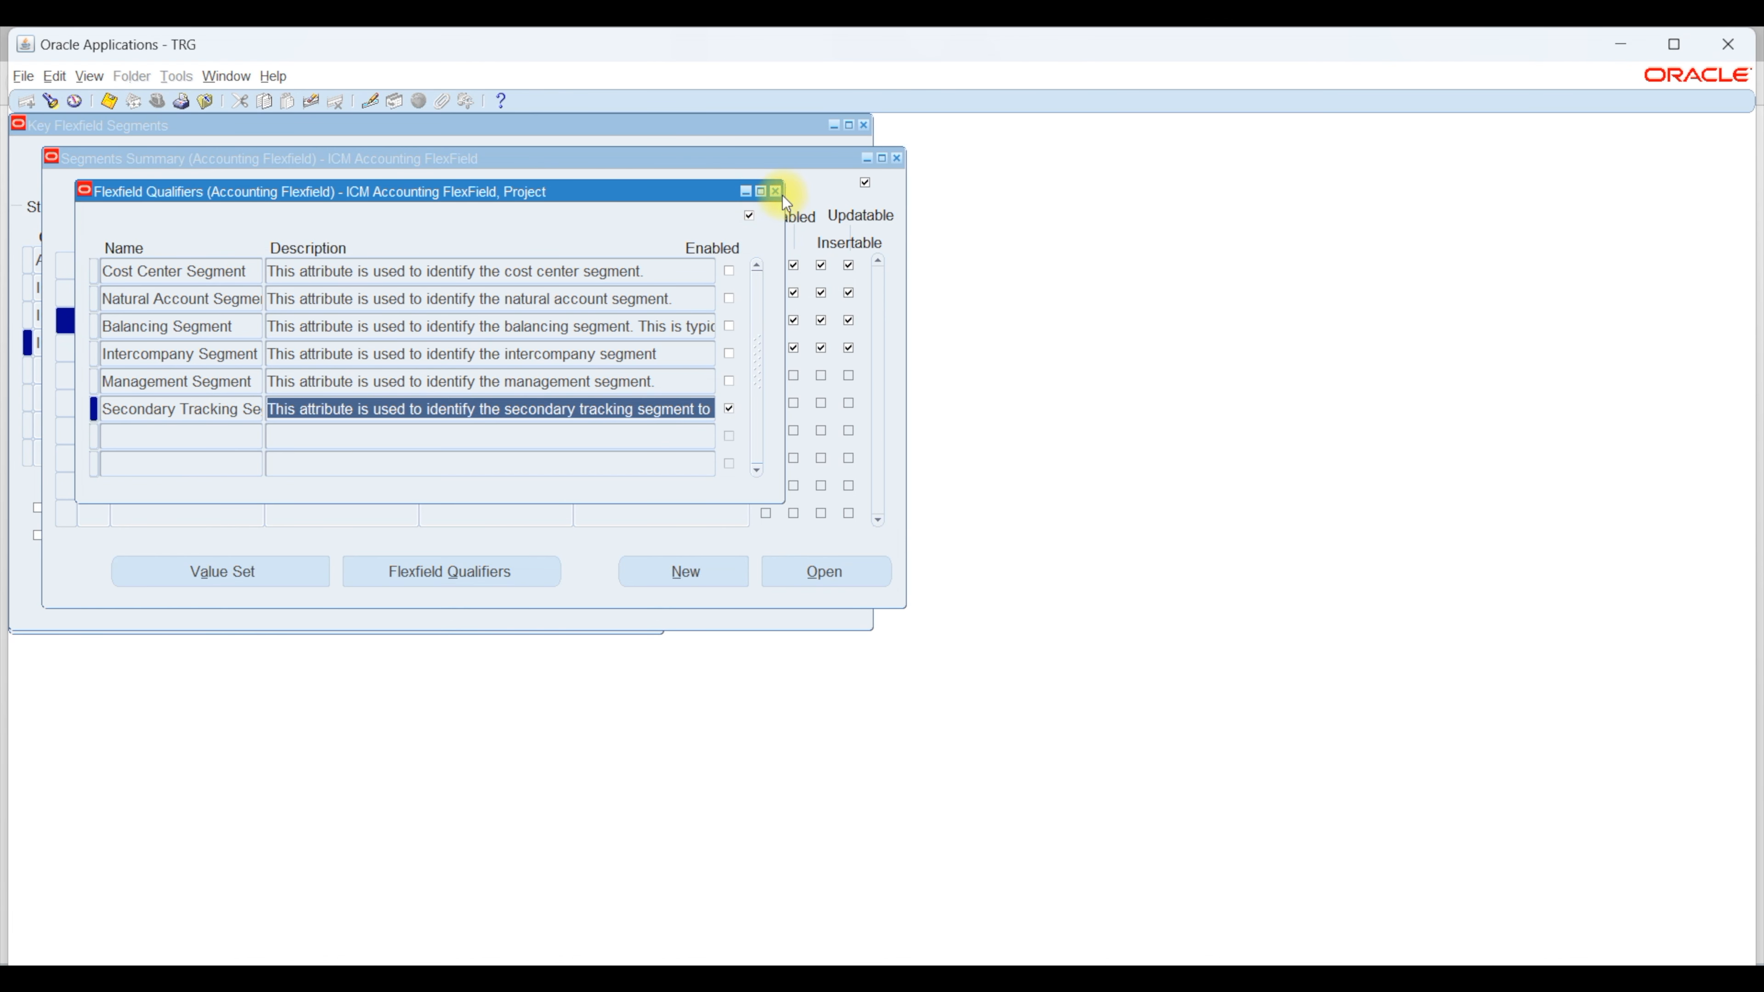
# Step: Enable the Natural Account Segment flexfield qualifier for the Accounts segment and return to the key flexfield structures
pyautogui.click(776, 192)
pyautogui.doubleClick(344, 344)
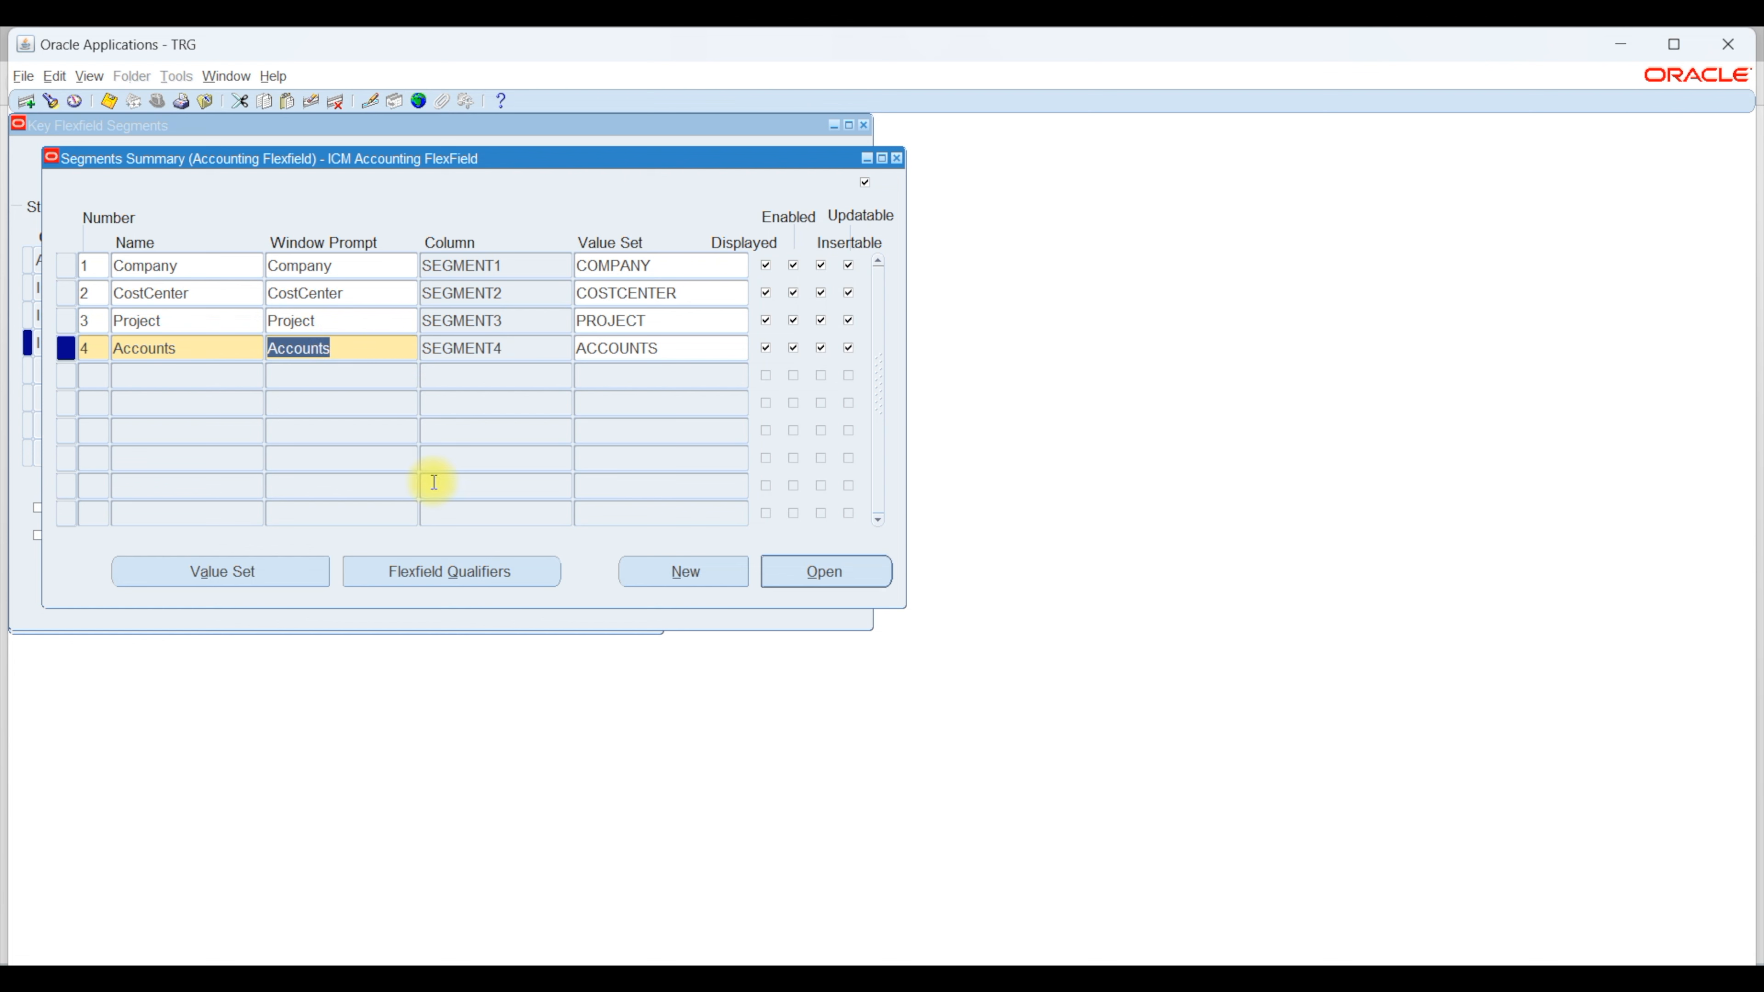
pyautogui.click(483, 583)
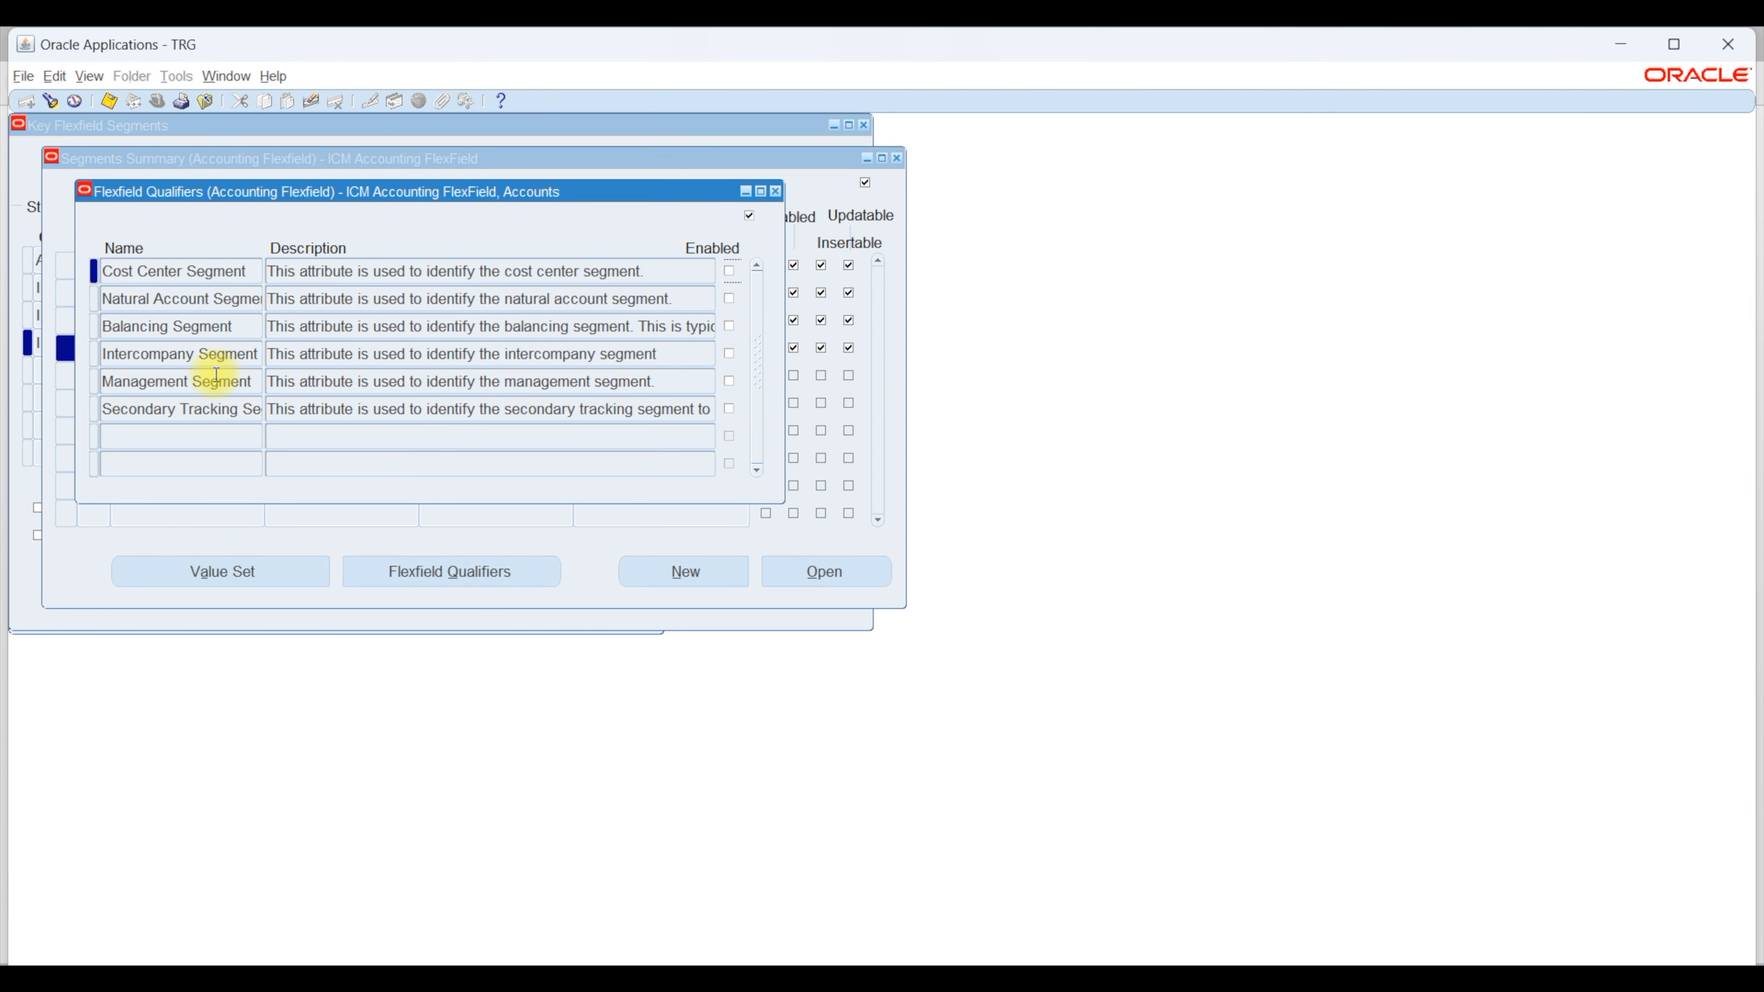
pyautogui.click(729, 298)
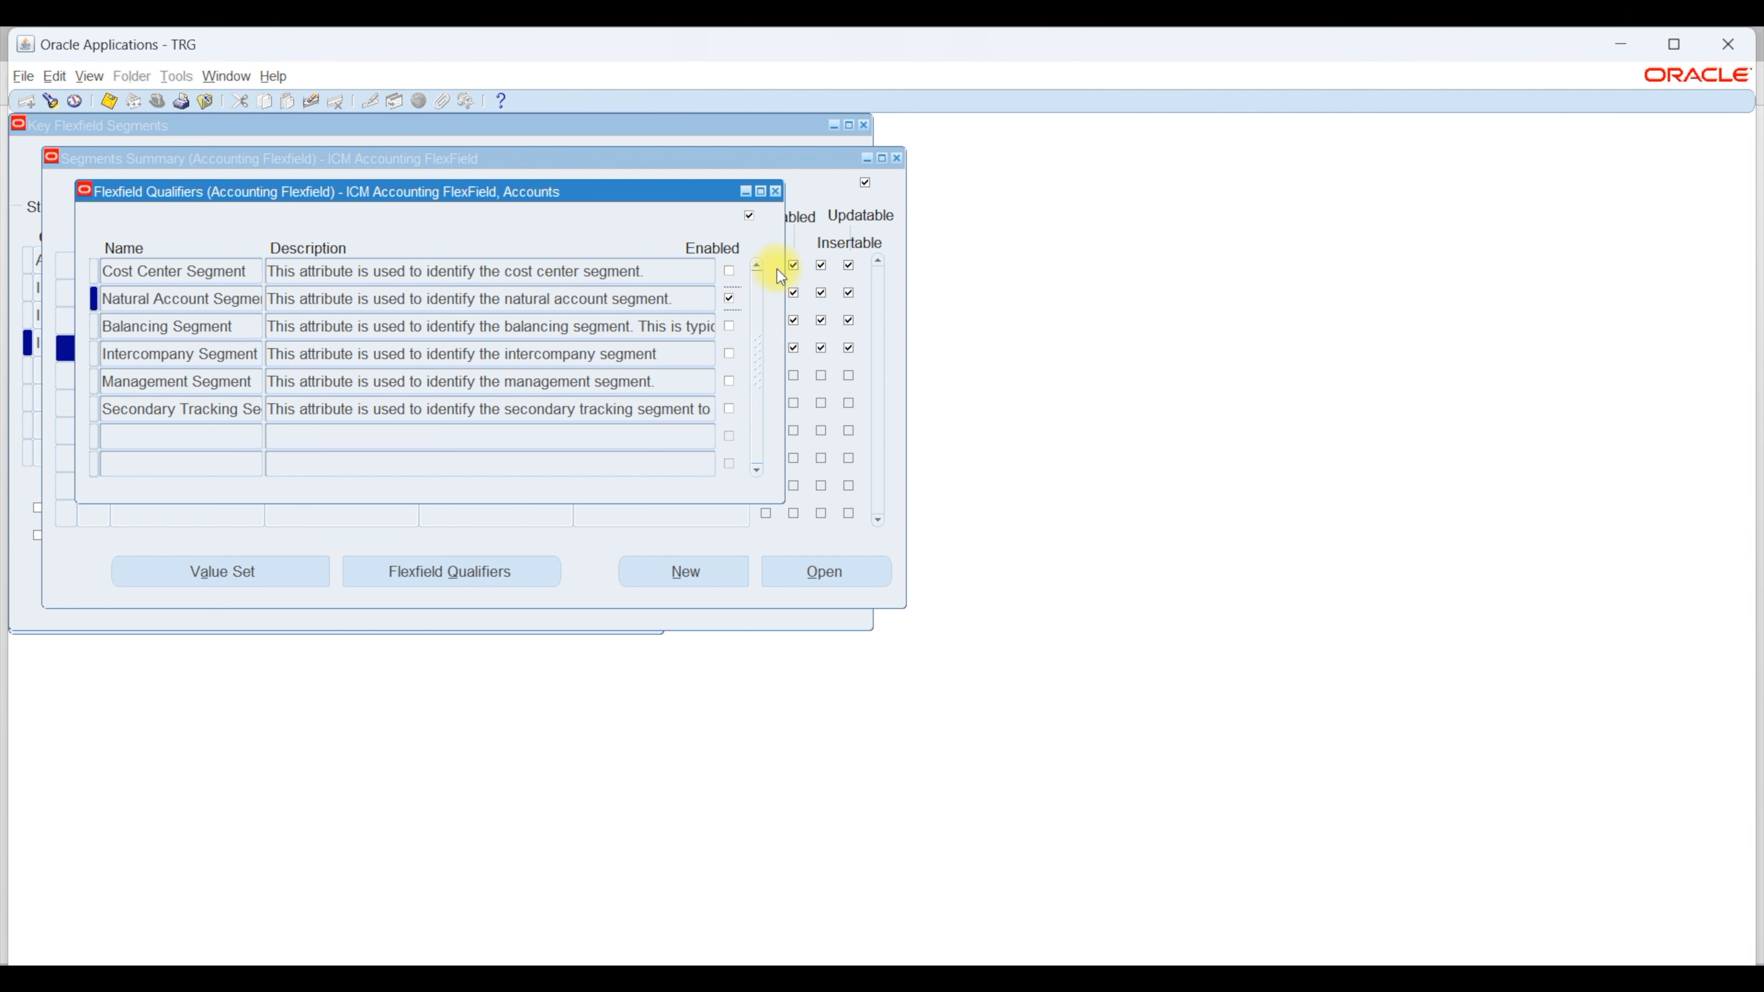
pyautogui.click(774, 192)
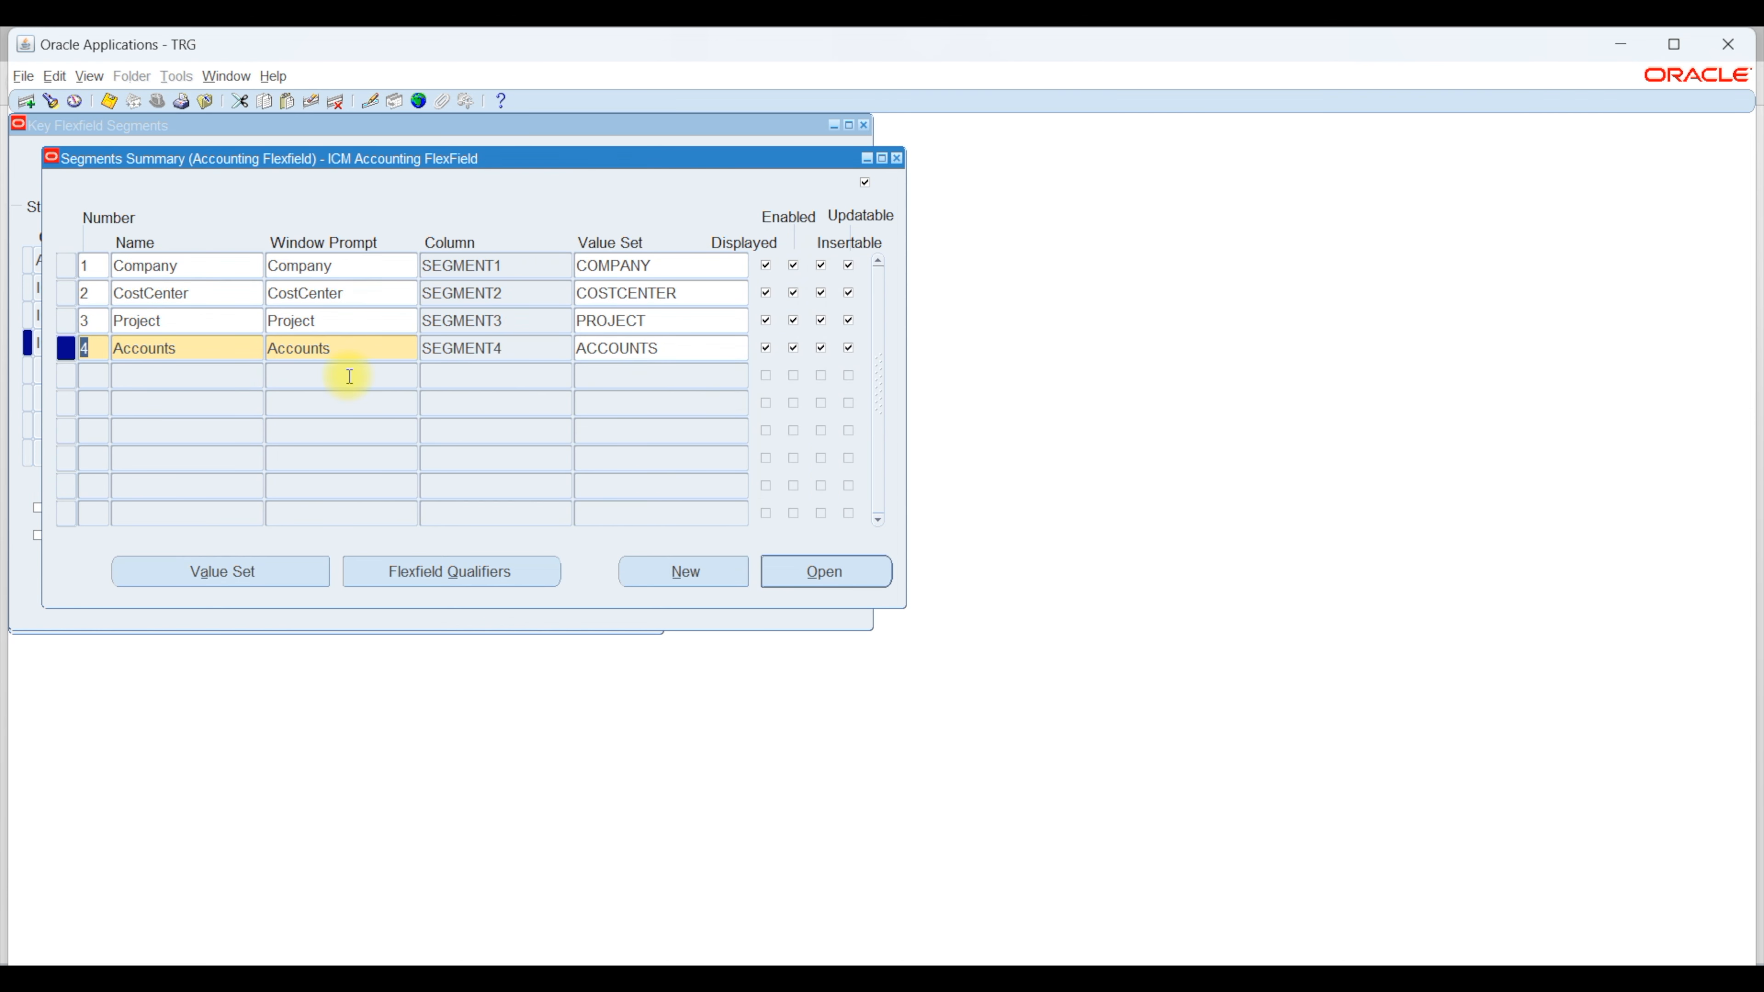
pyautogui.click(900, 158)
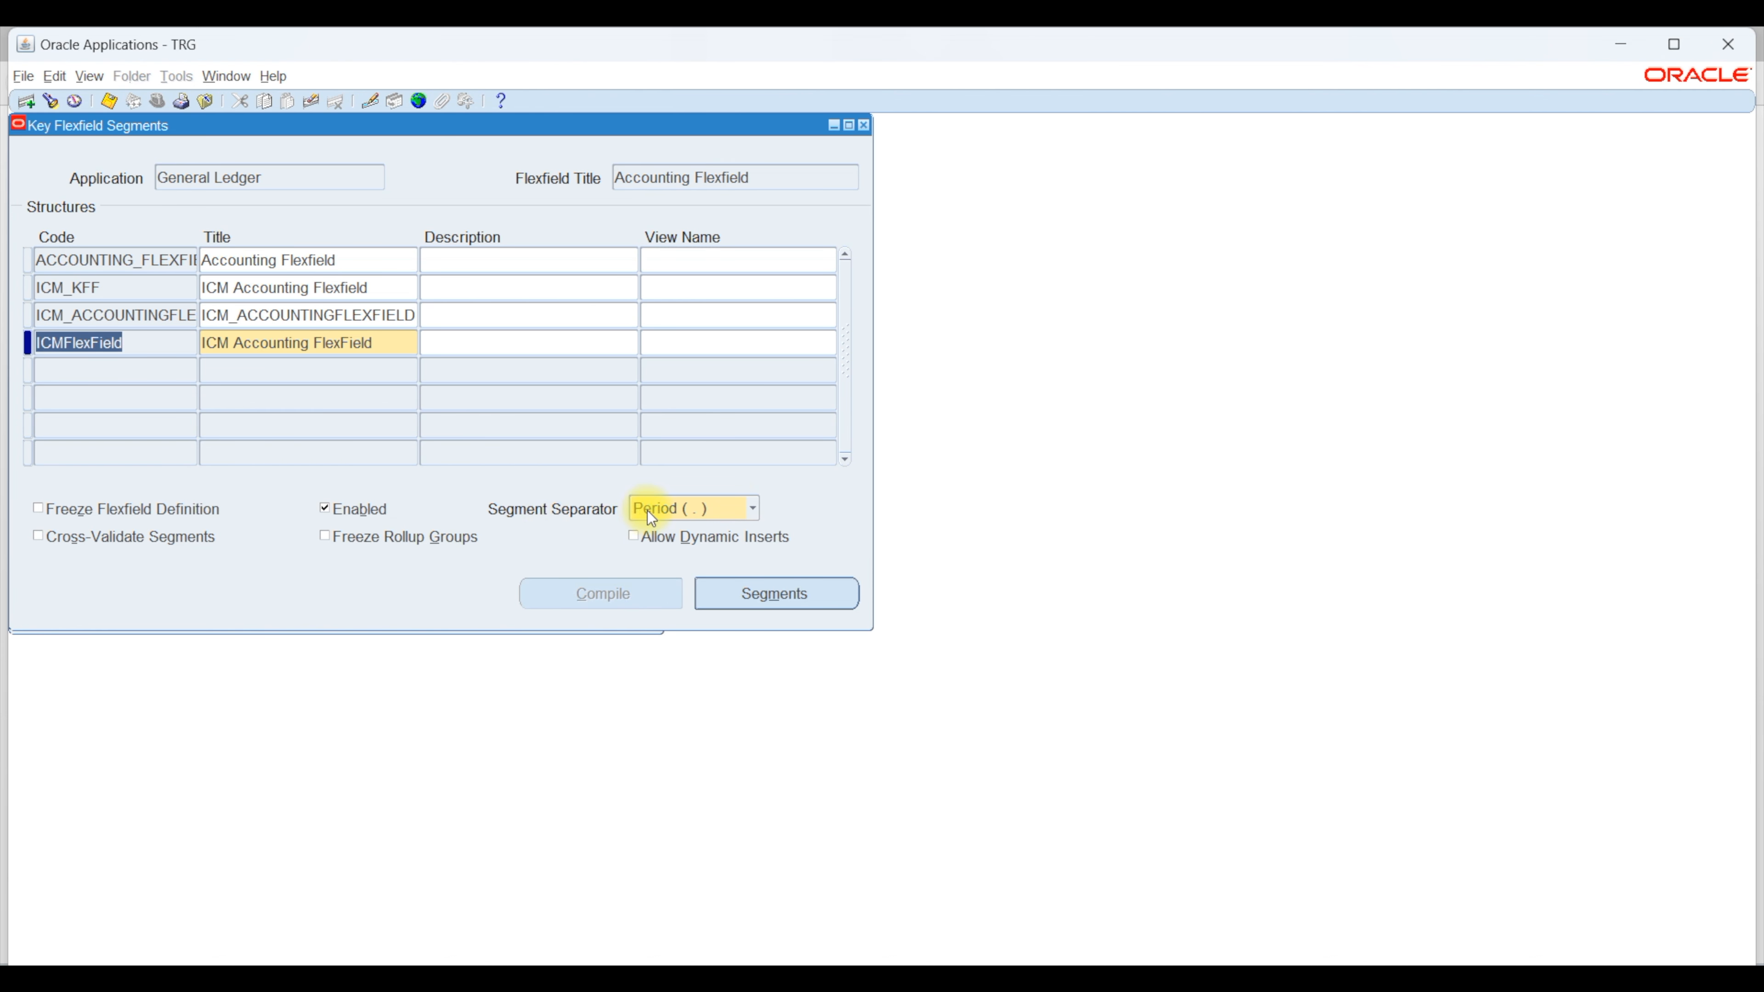
# Step: Try alternative segment separators such as Pipe ( | ) for the ICMFlexField structure, and set the separator back to Period ( . )
pyautogui.click(679, 512)
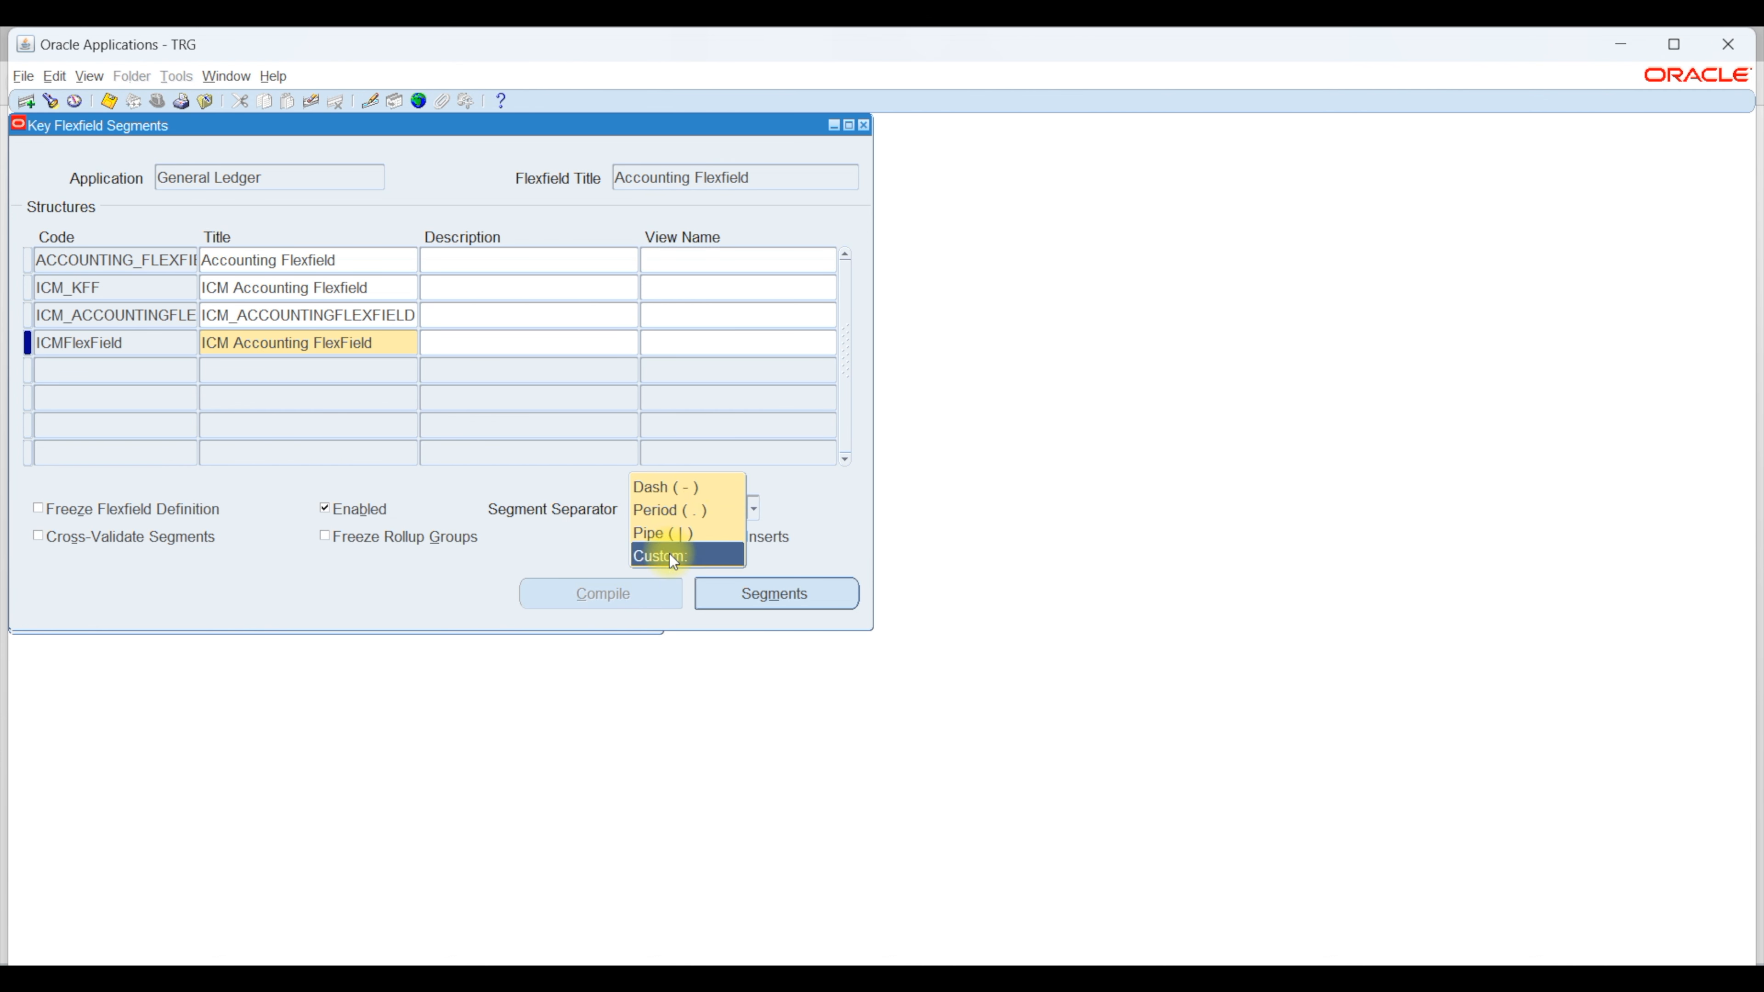
pyautogui.click(688, 488)
pyautogui.click(707, 515)
pyautogui.click(698, 531)
pyautogui.click(713, 508)
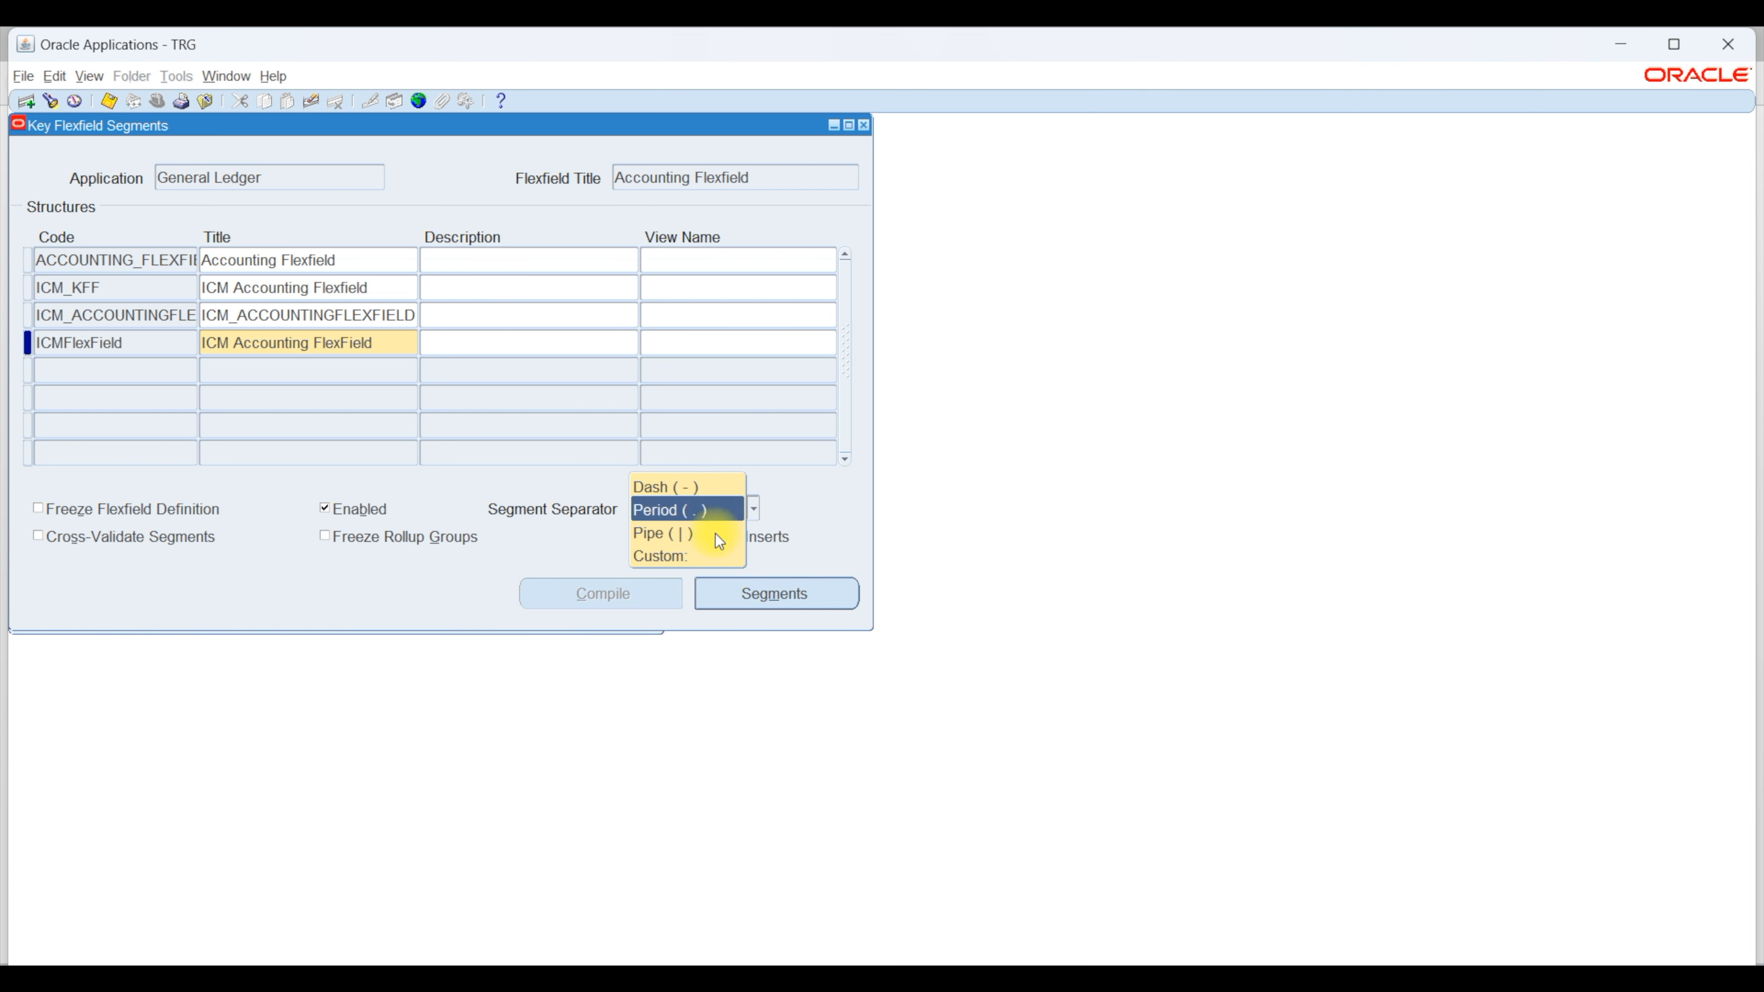
pyautogui.click(713, 533)
pyautogui.click(680, 509)
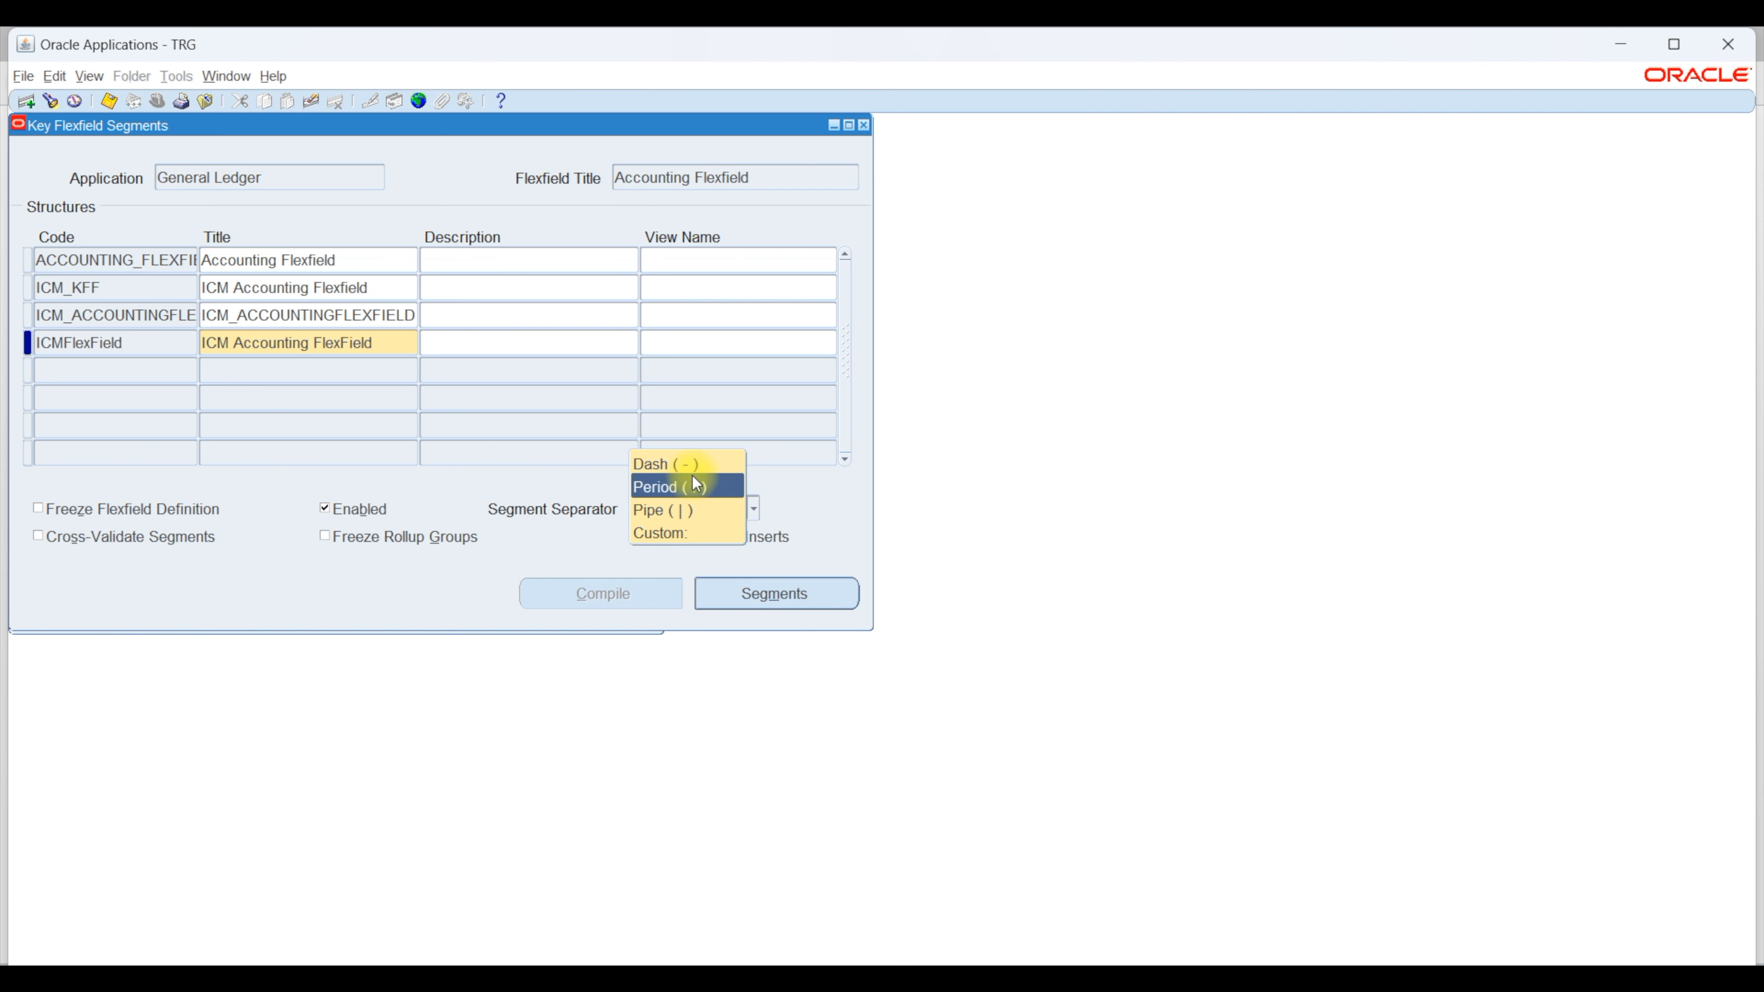
pyautogui.click(719, 495)
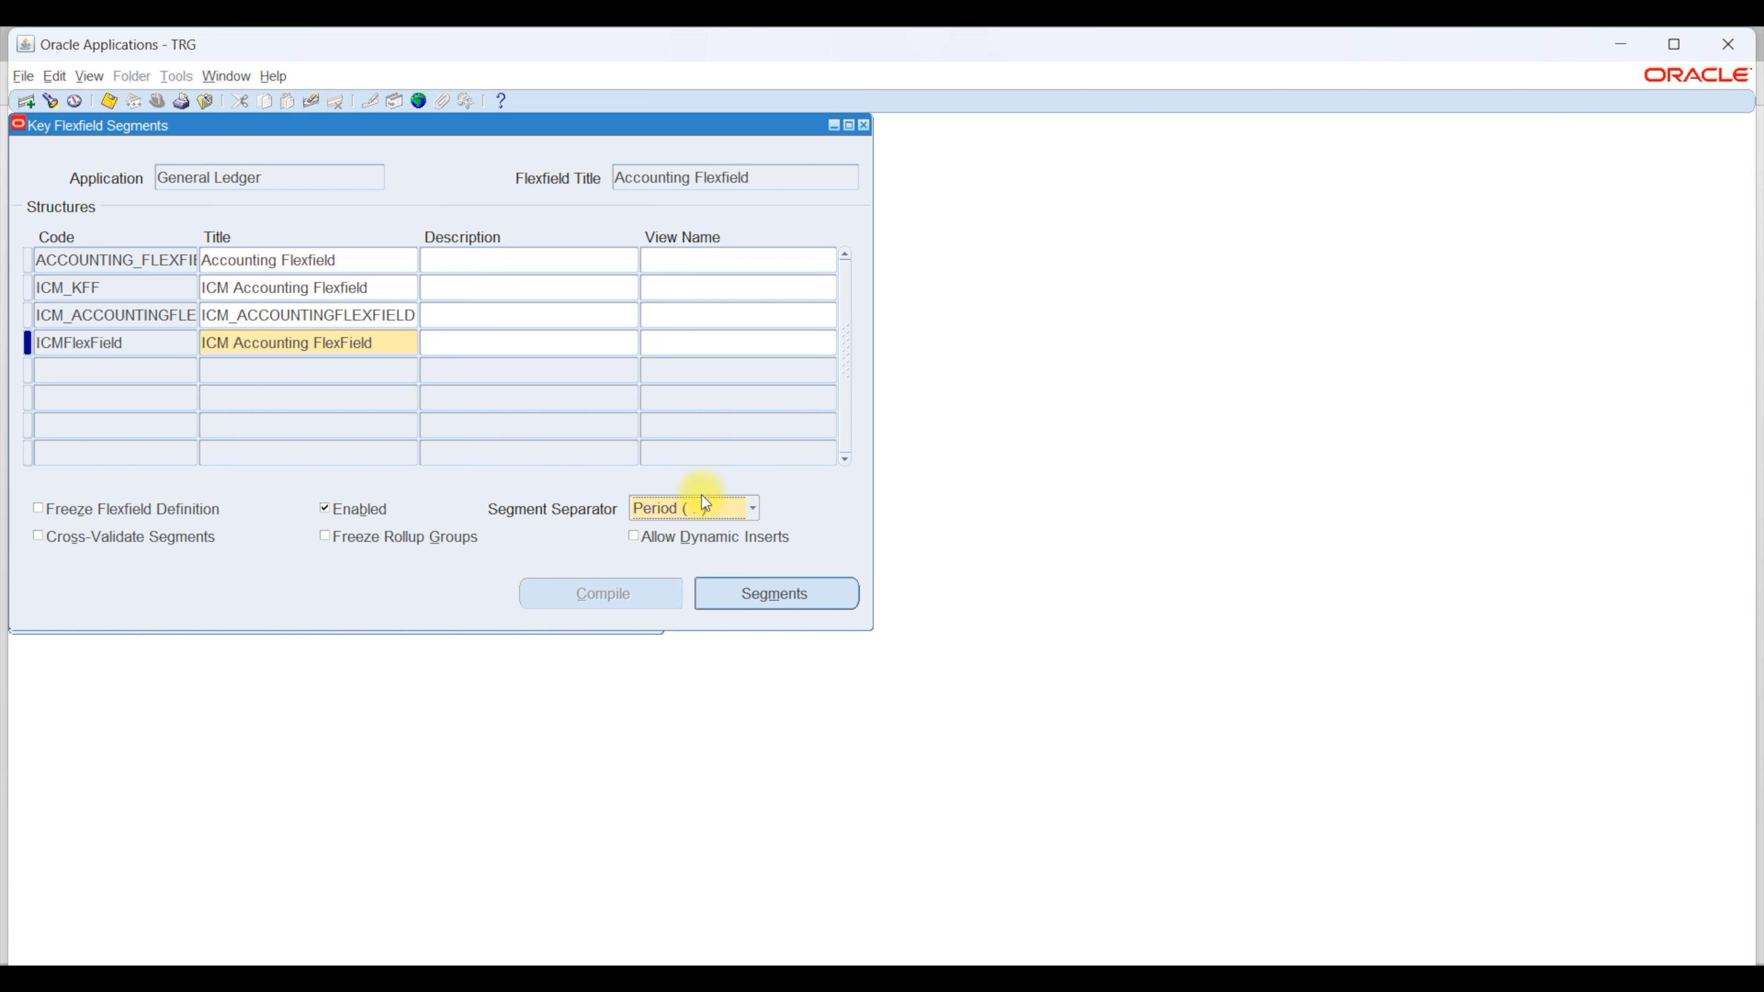
# Step: Allow dynamic inserts for the ICMFlexField structure
pyautogui.click(694, 546)
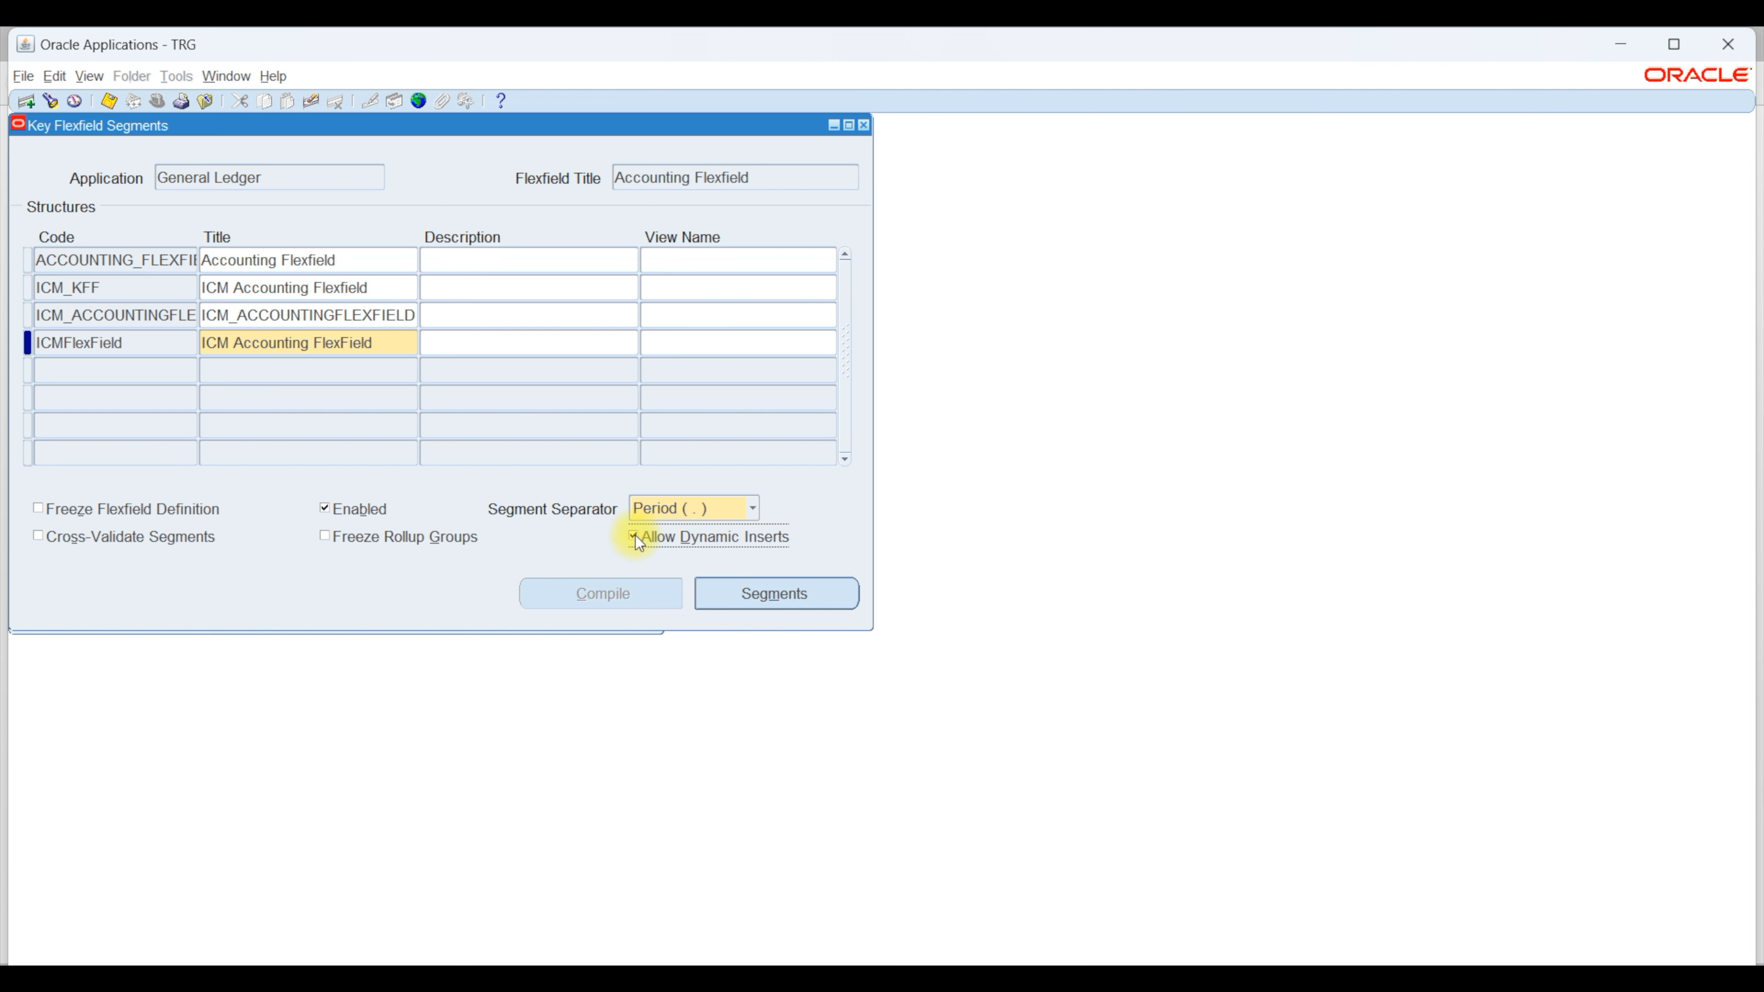
pyautogui.click(661, 537)
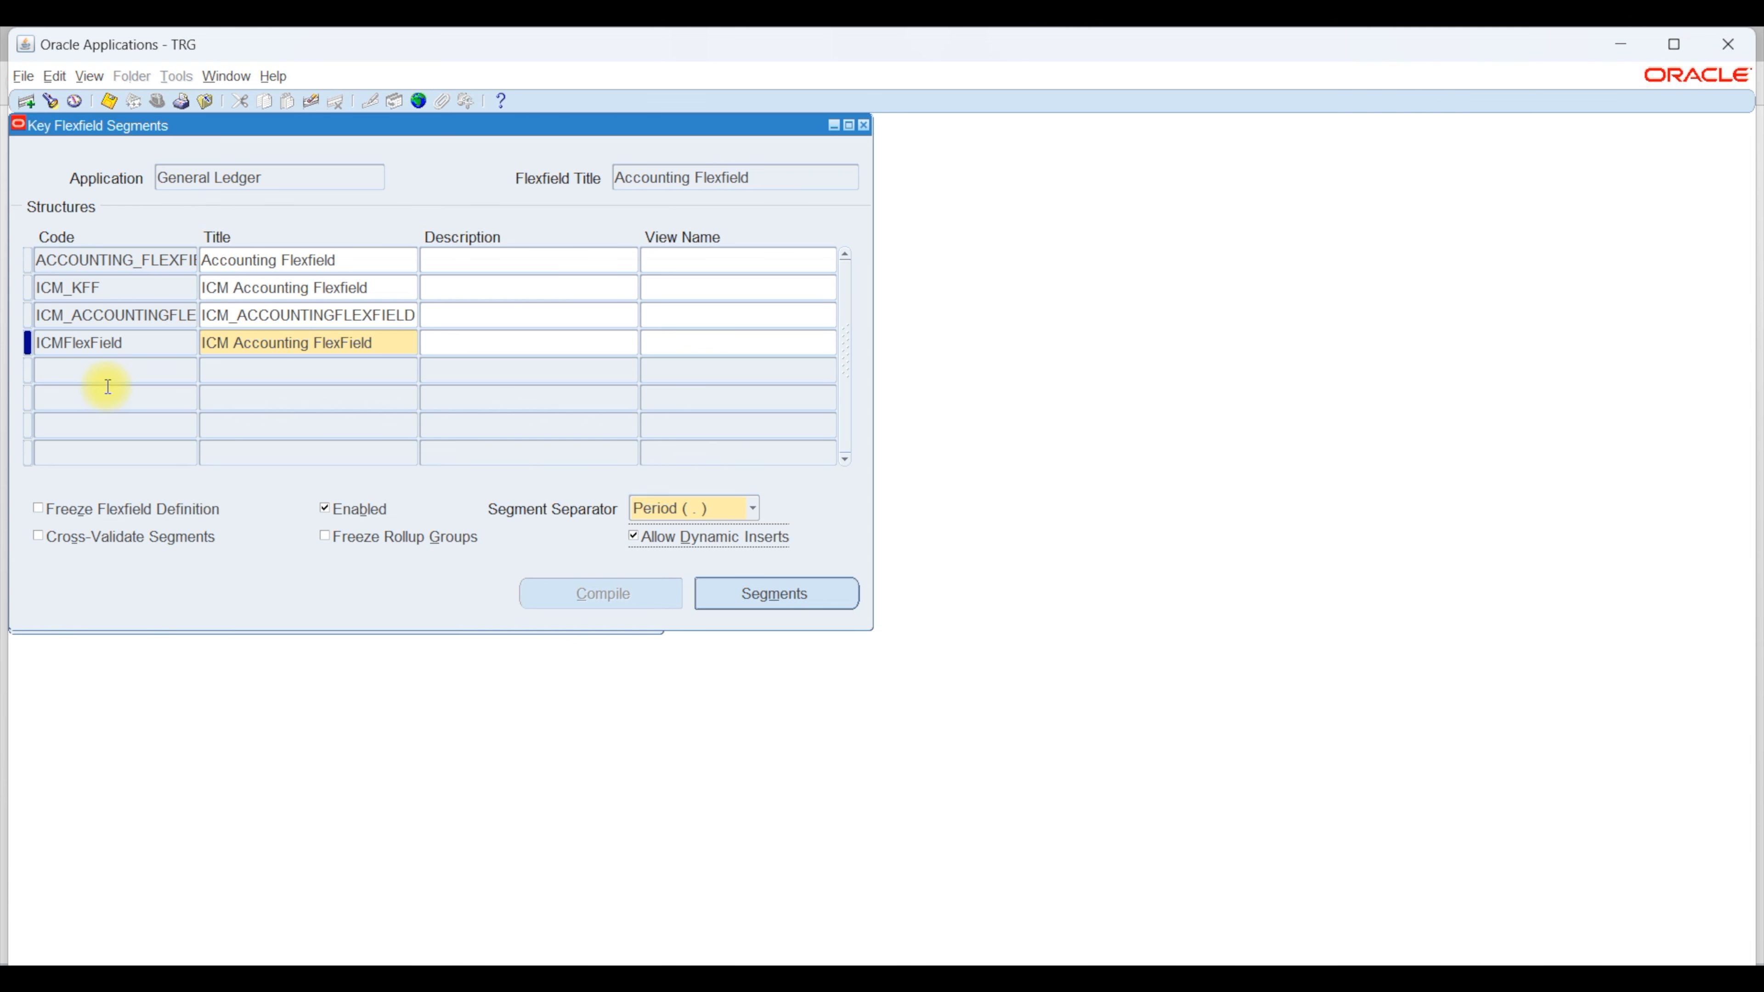
# Step: Freeze the ICMFlexField structure's flexfield definition and compile it
pyautogui.click(96, 511)
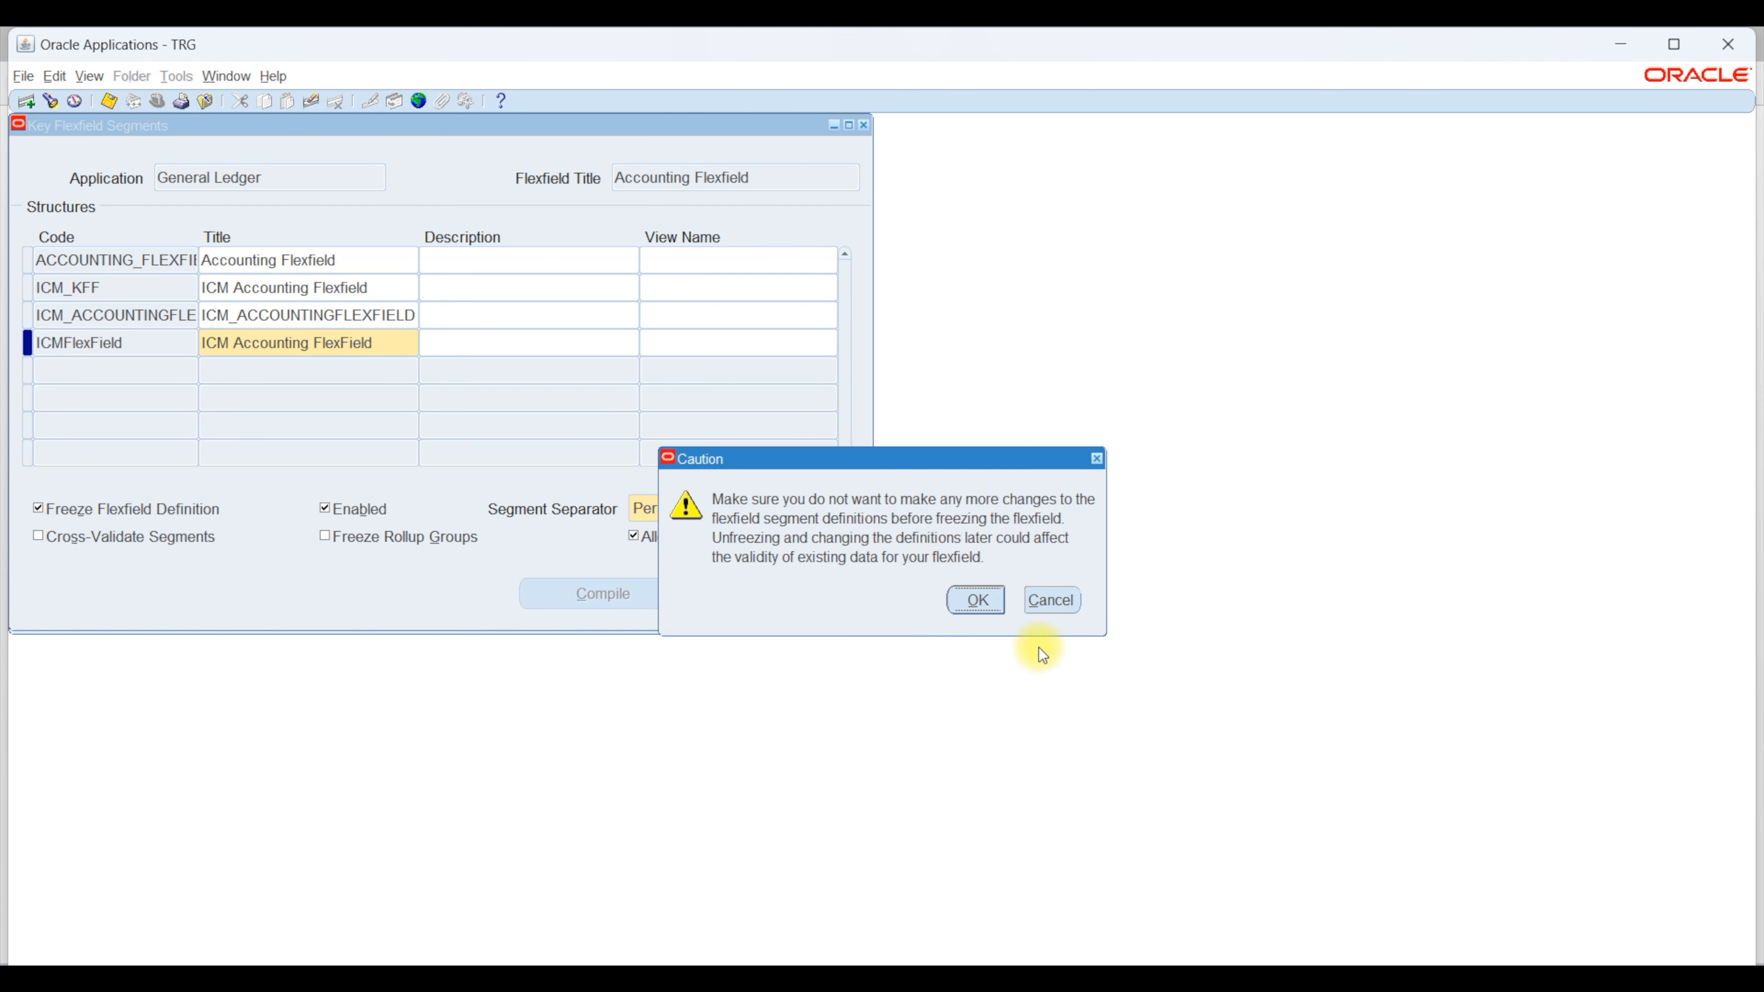
pyautogui.click(976, 601)
pyautogui.click(591, 599)
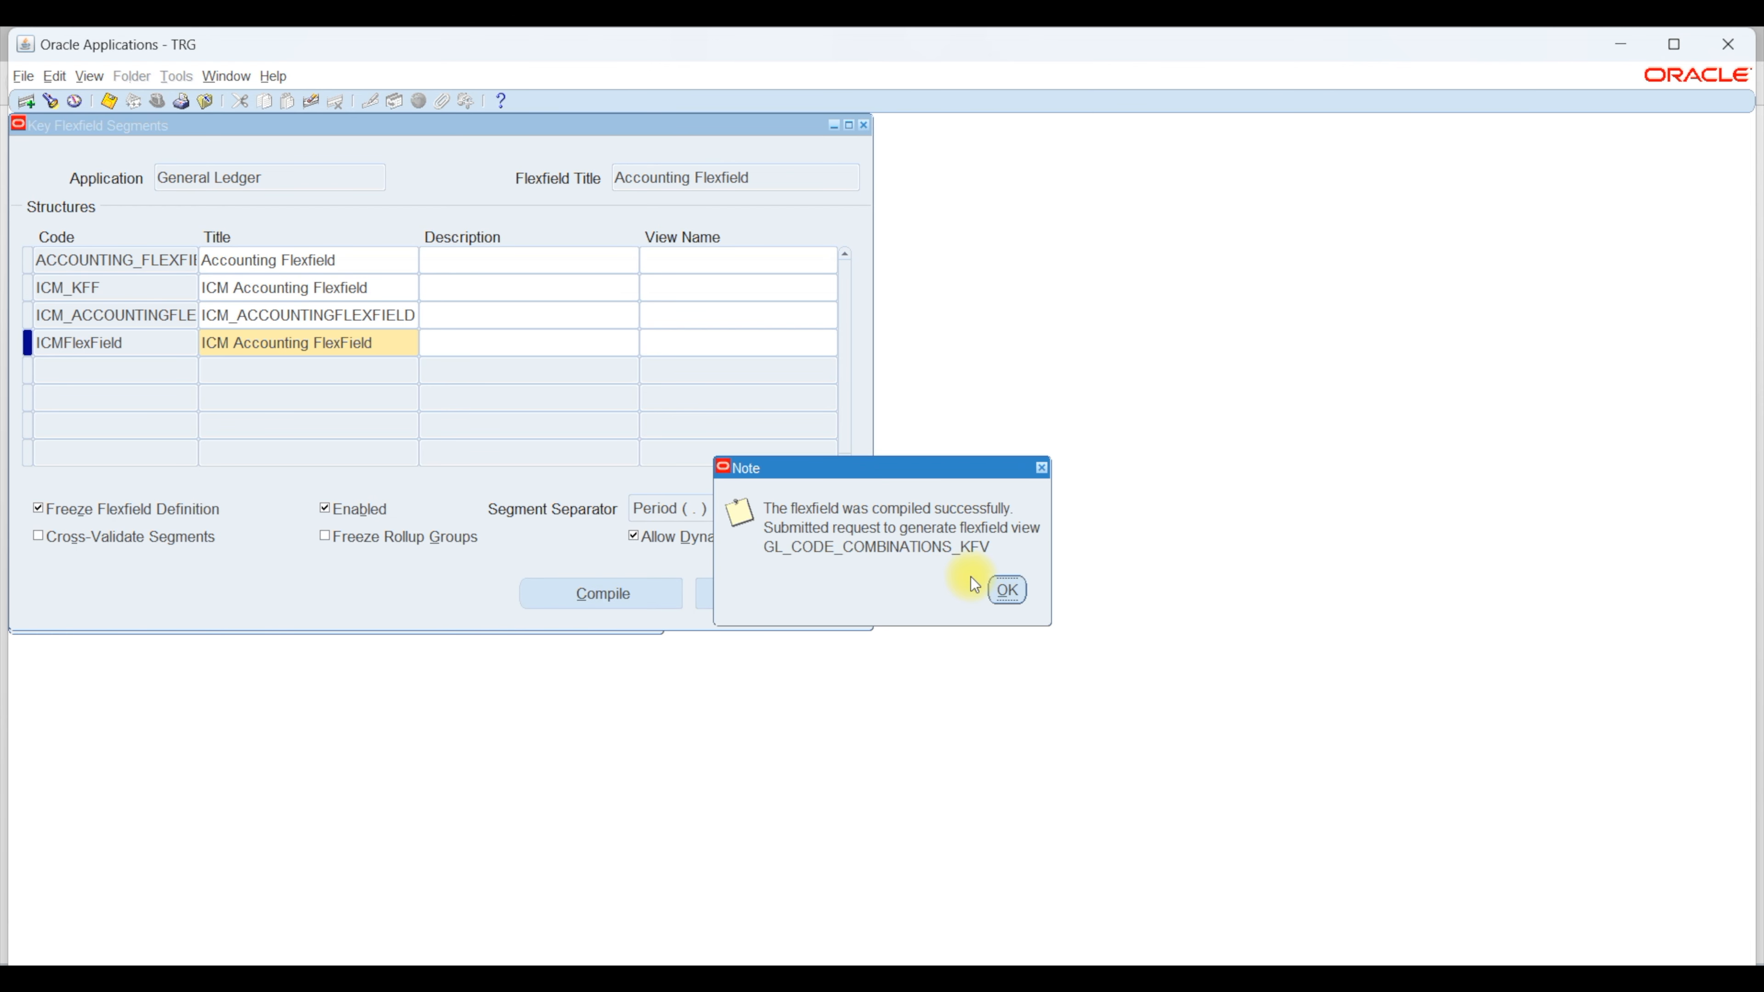
pyautogui.click(1008, 592)
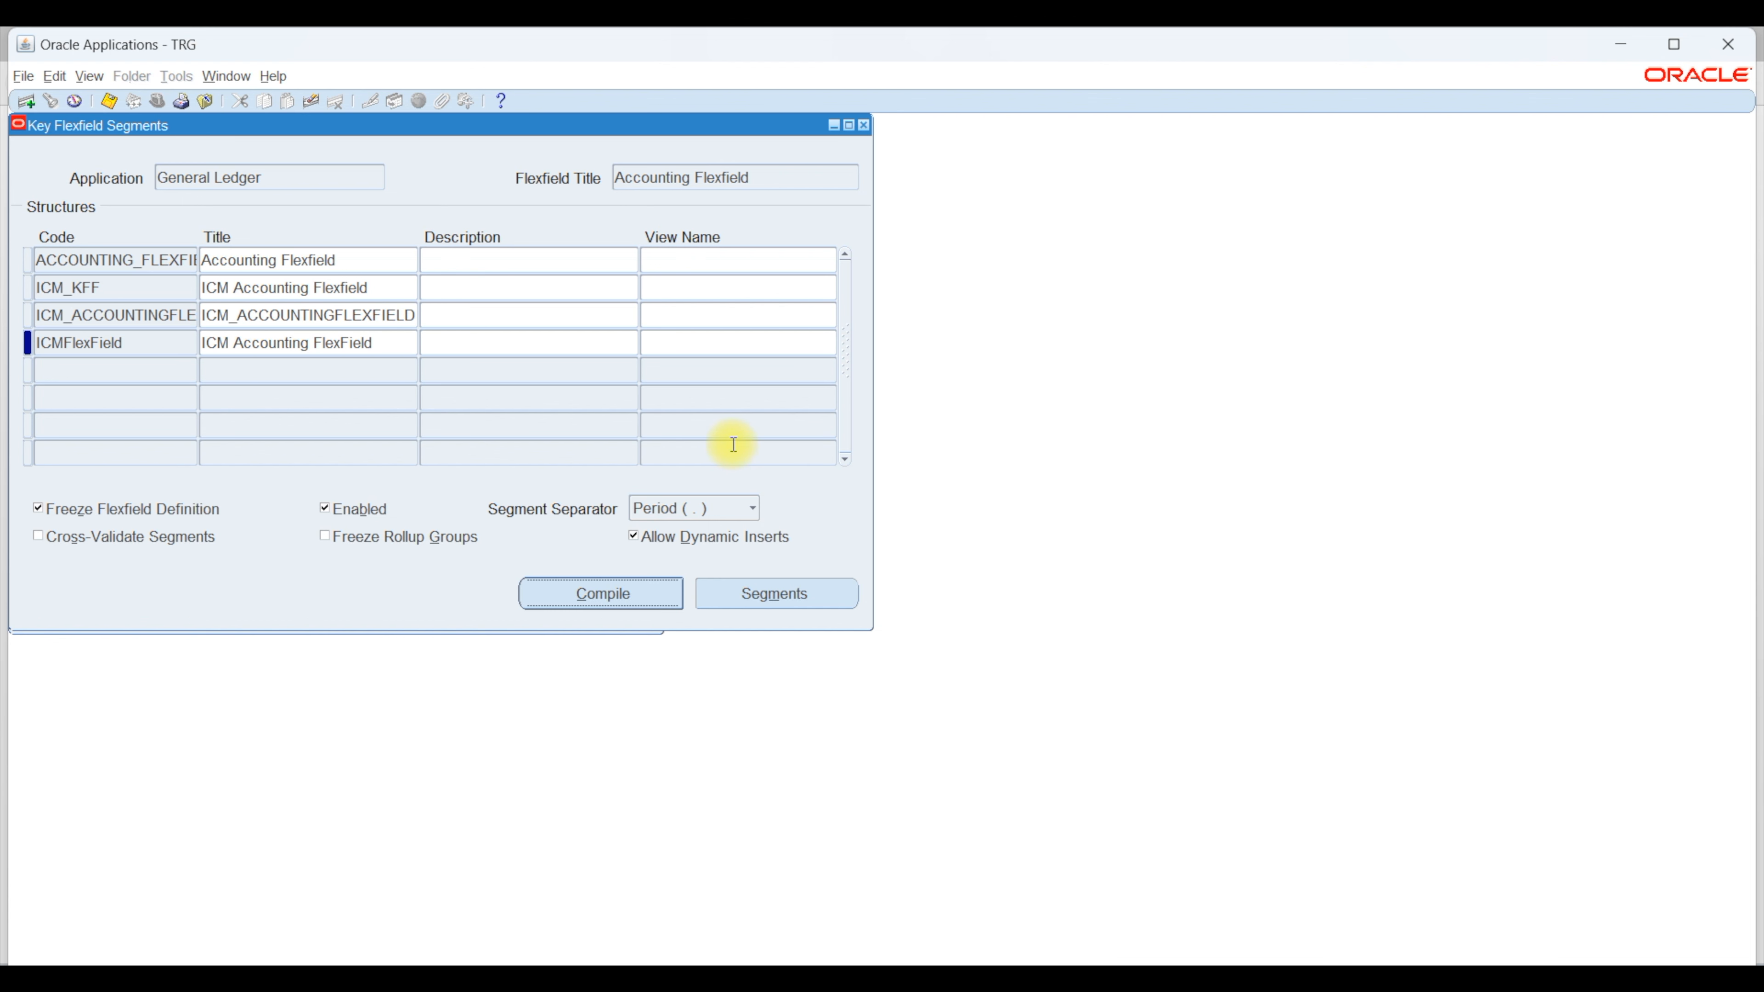
# Step: Check in the frozen ICMFlexField structure's segments summary whether the Project and CostCenter rows can be edited, and return to the structures
pyautogui.click(142, 343)
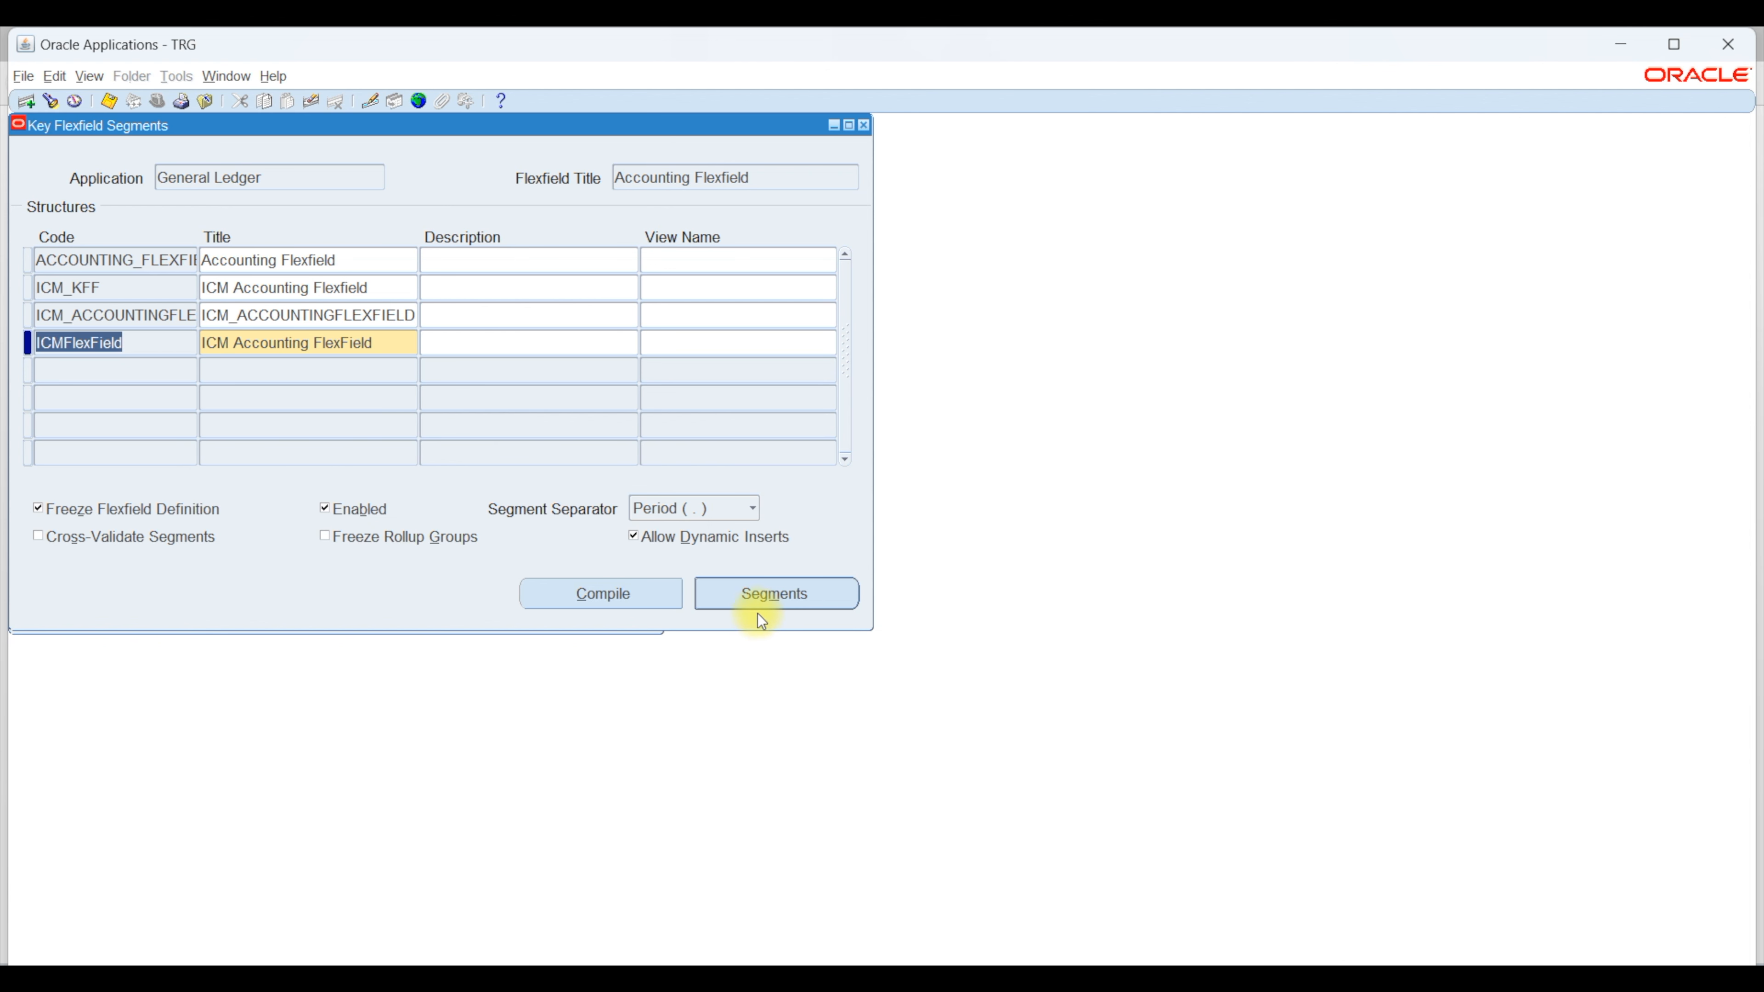
pyautogui.click(783, 598)
pyautogui.click(343, 324)
pyautogui.click(343, 292)
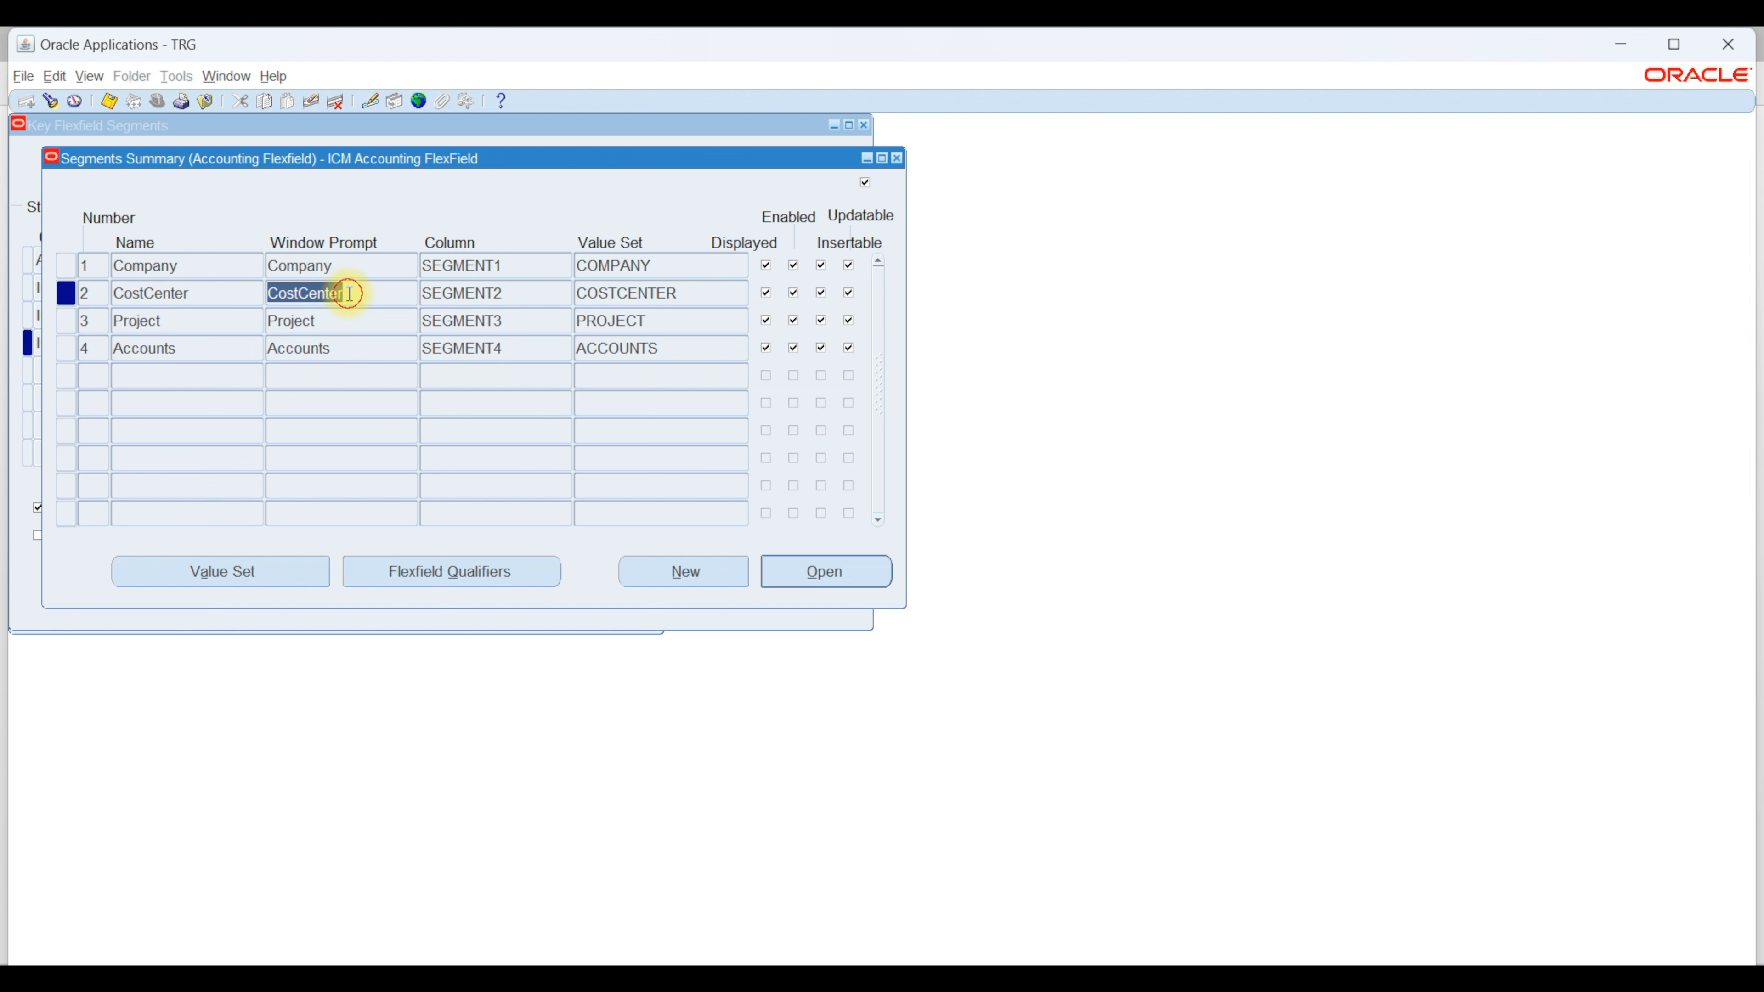
pyautogui.click(897, 158)
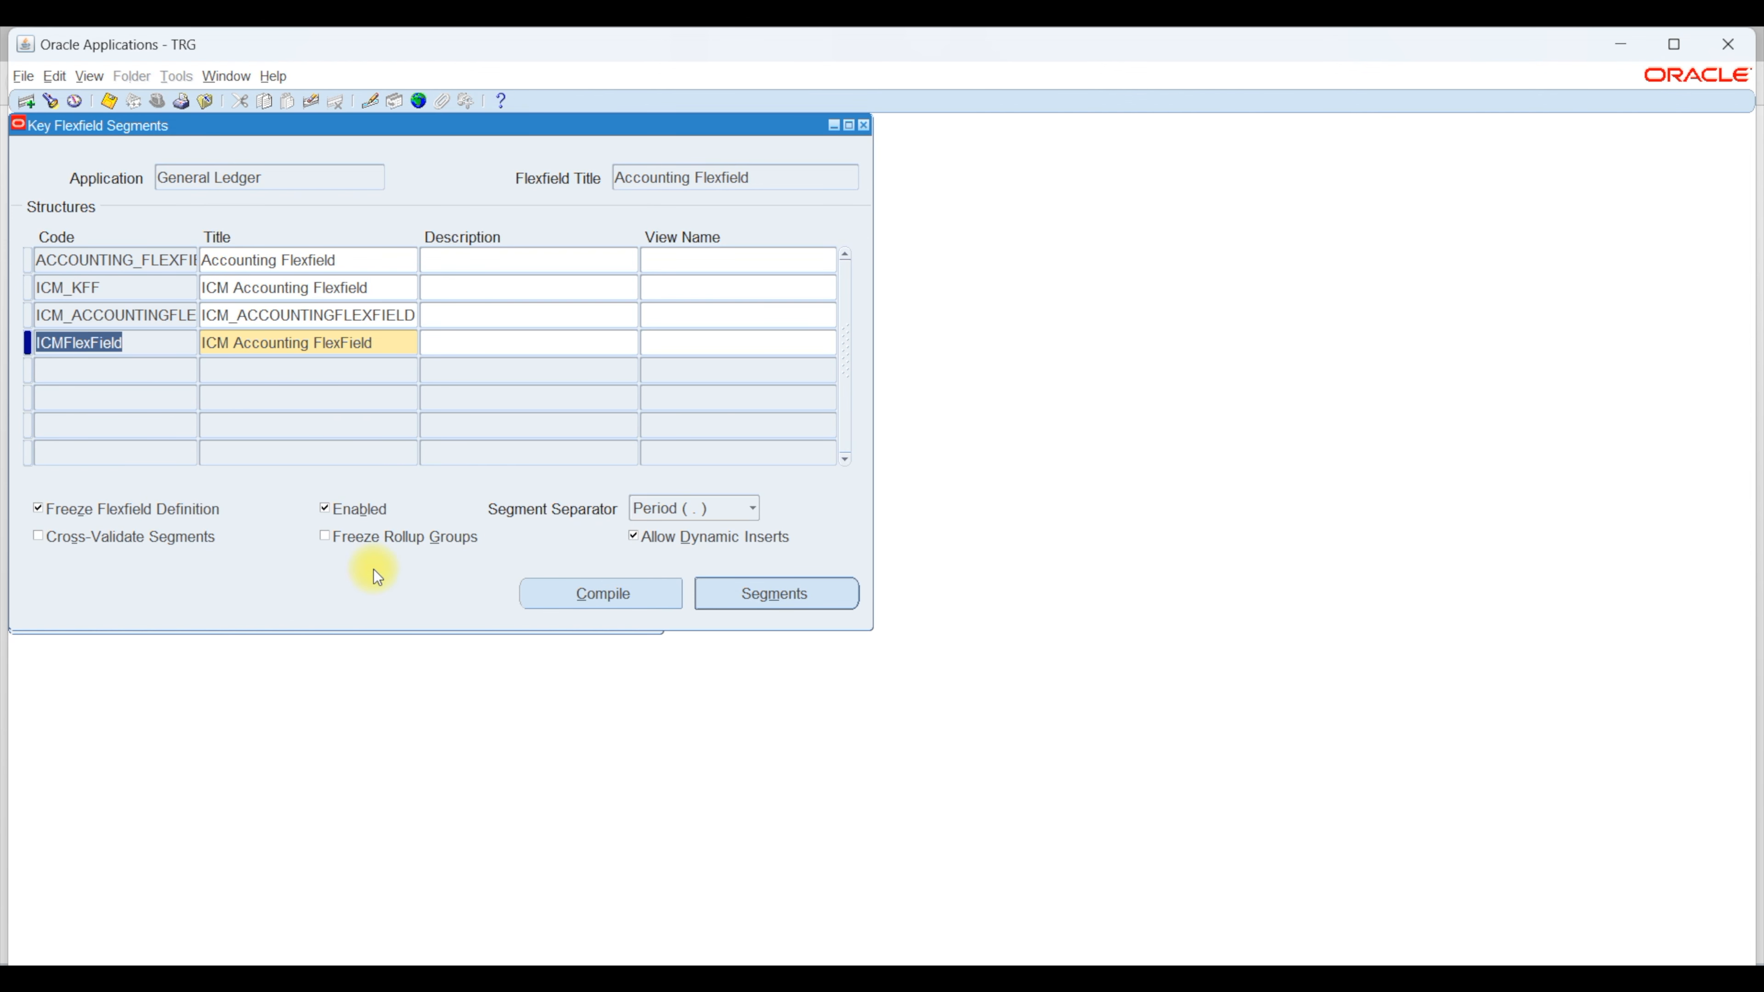
# Step: Unfreeze the ICMFlexField definition, check whether its segment rows accept editing, and close the segments summary
pyautogui.click(172, 507)
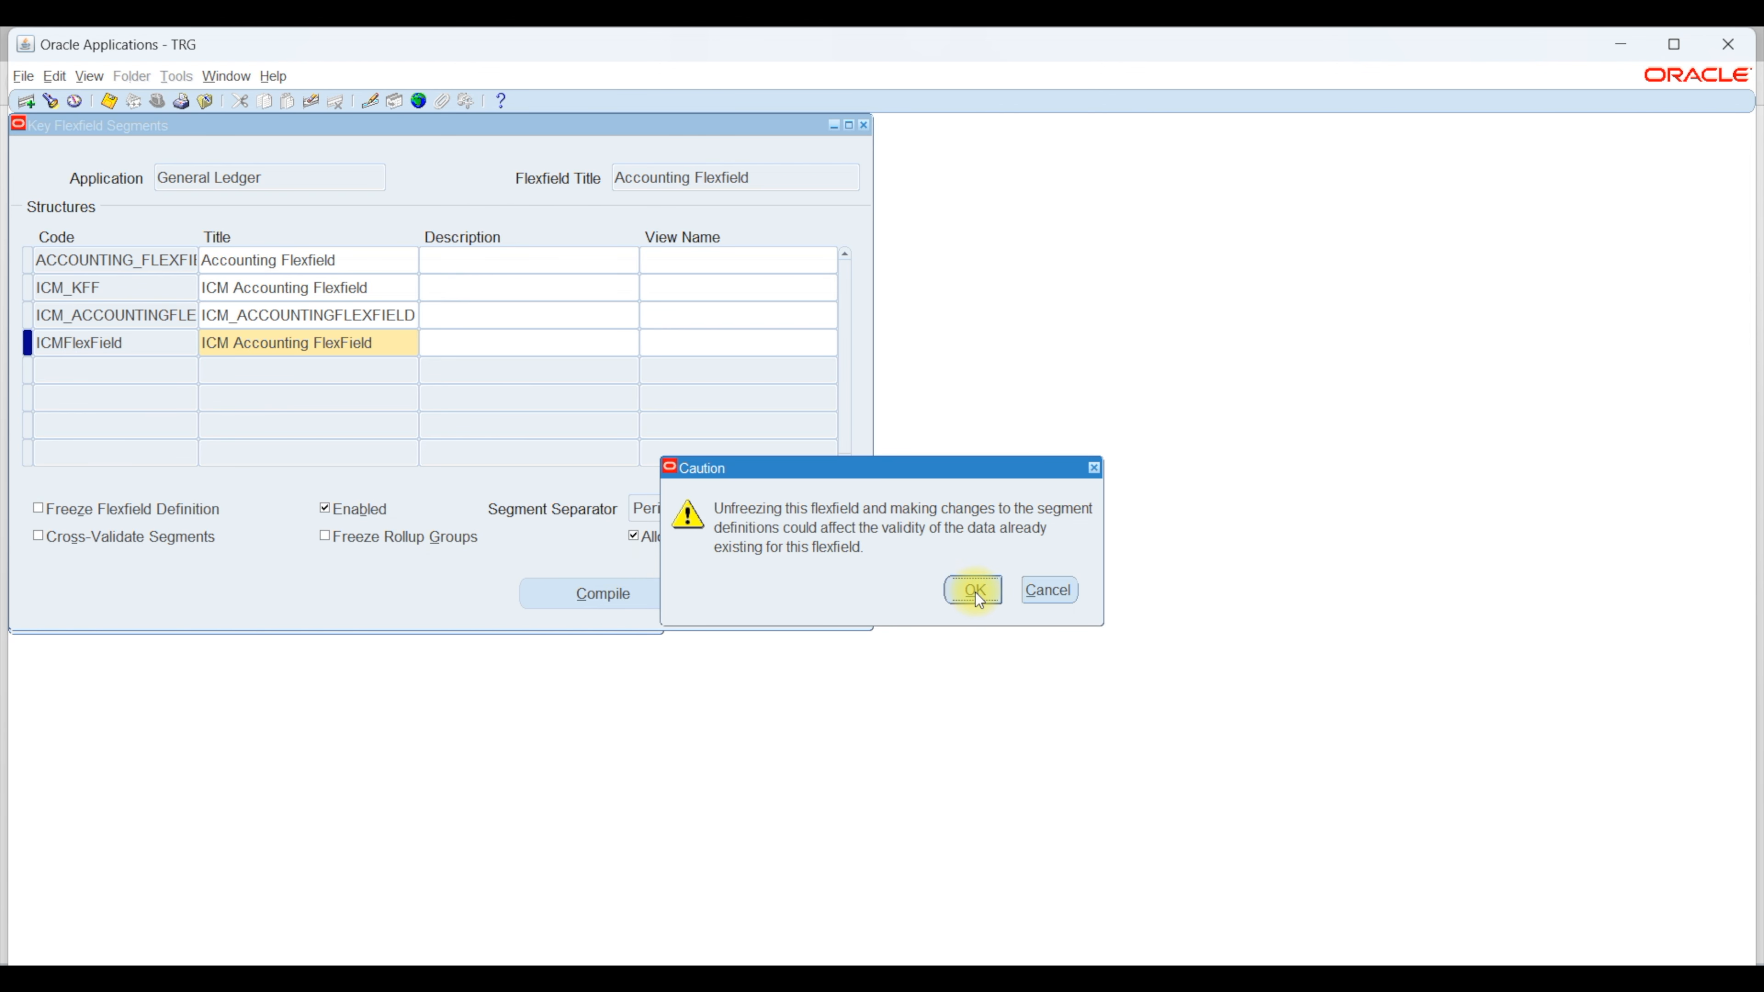
pyautogui.click(974, 590)
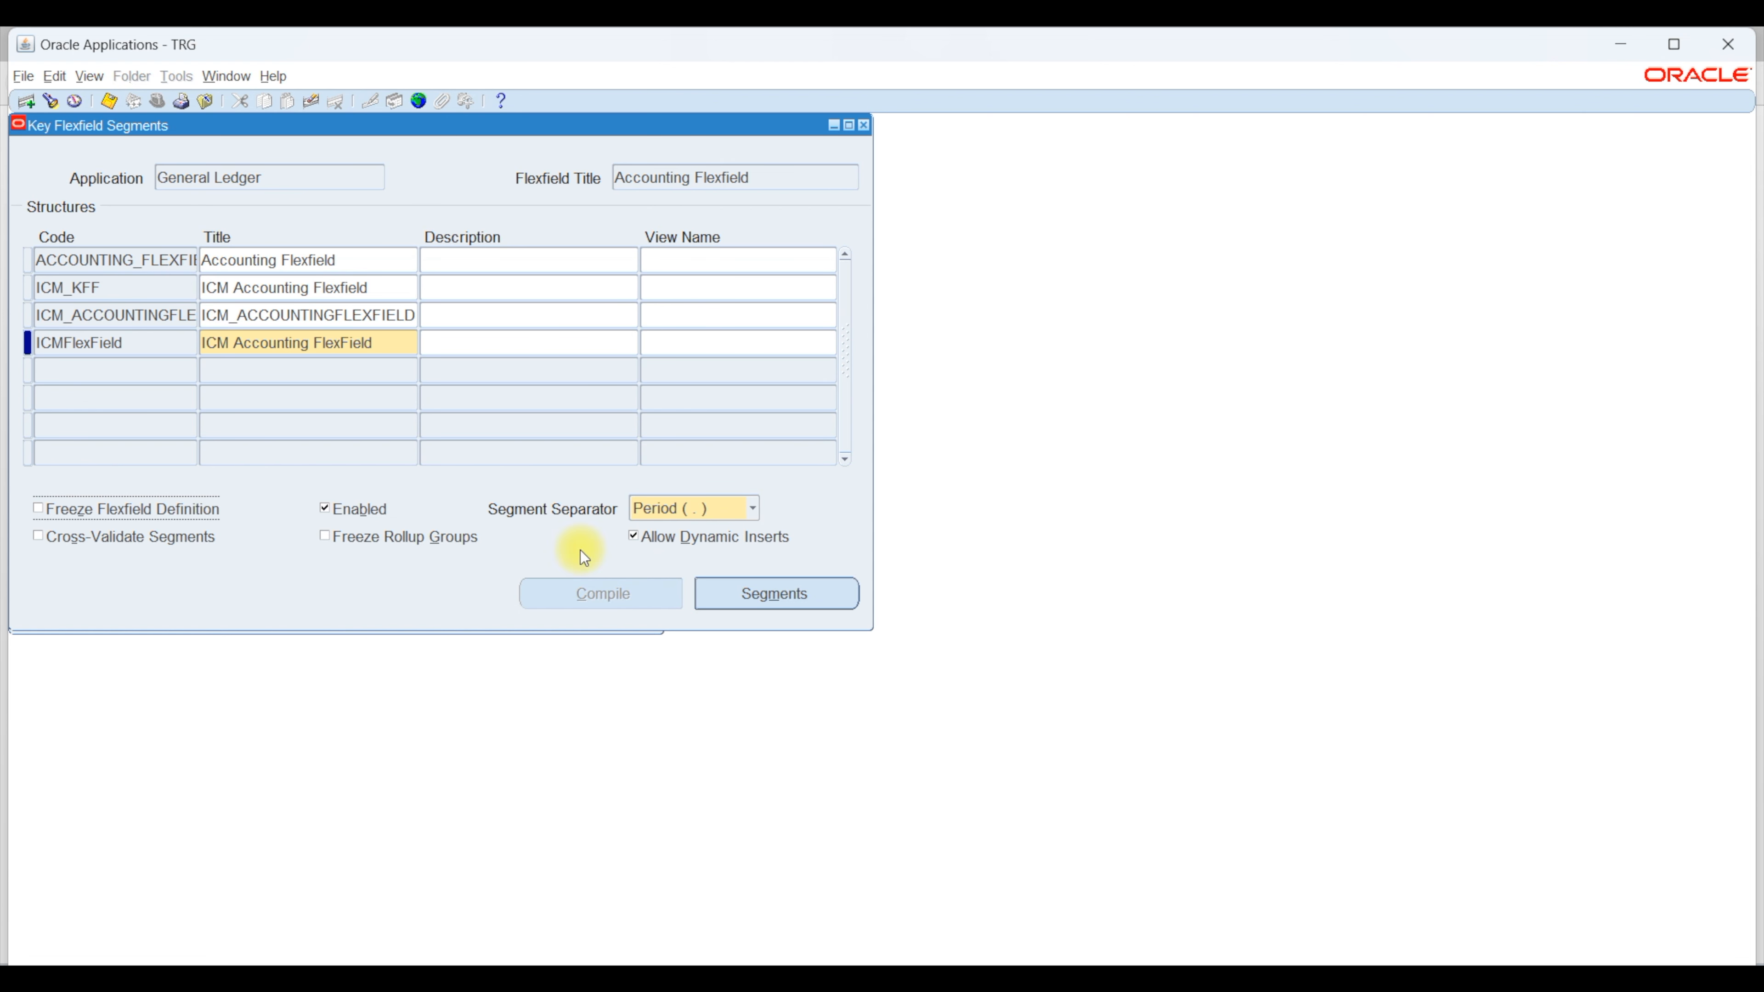
pyautogui.click(775, 594)
pyautogui.click(170, 373)
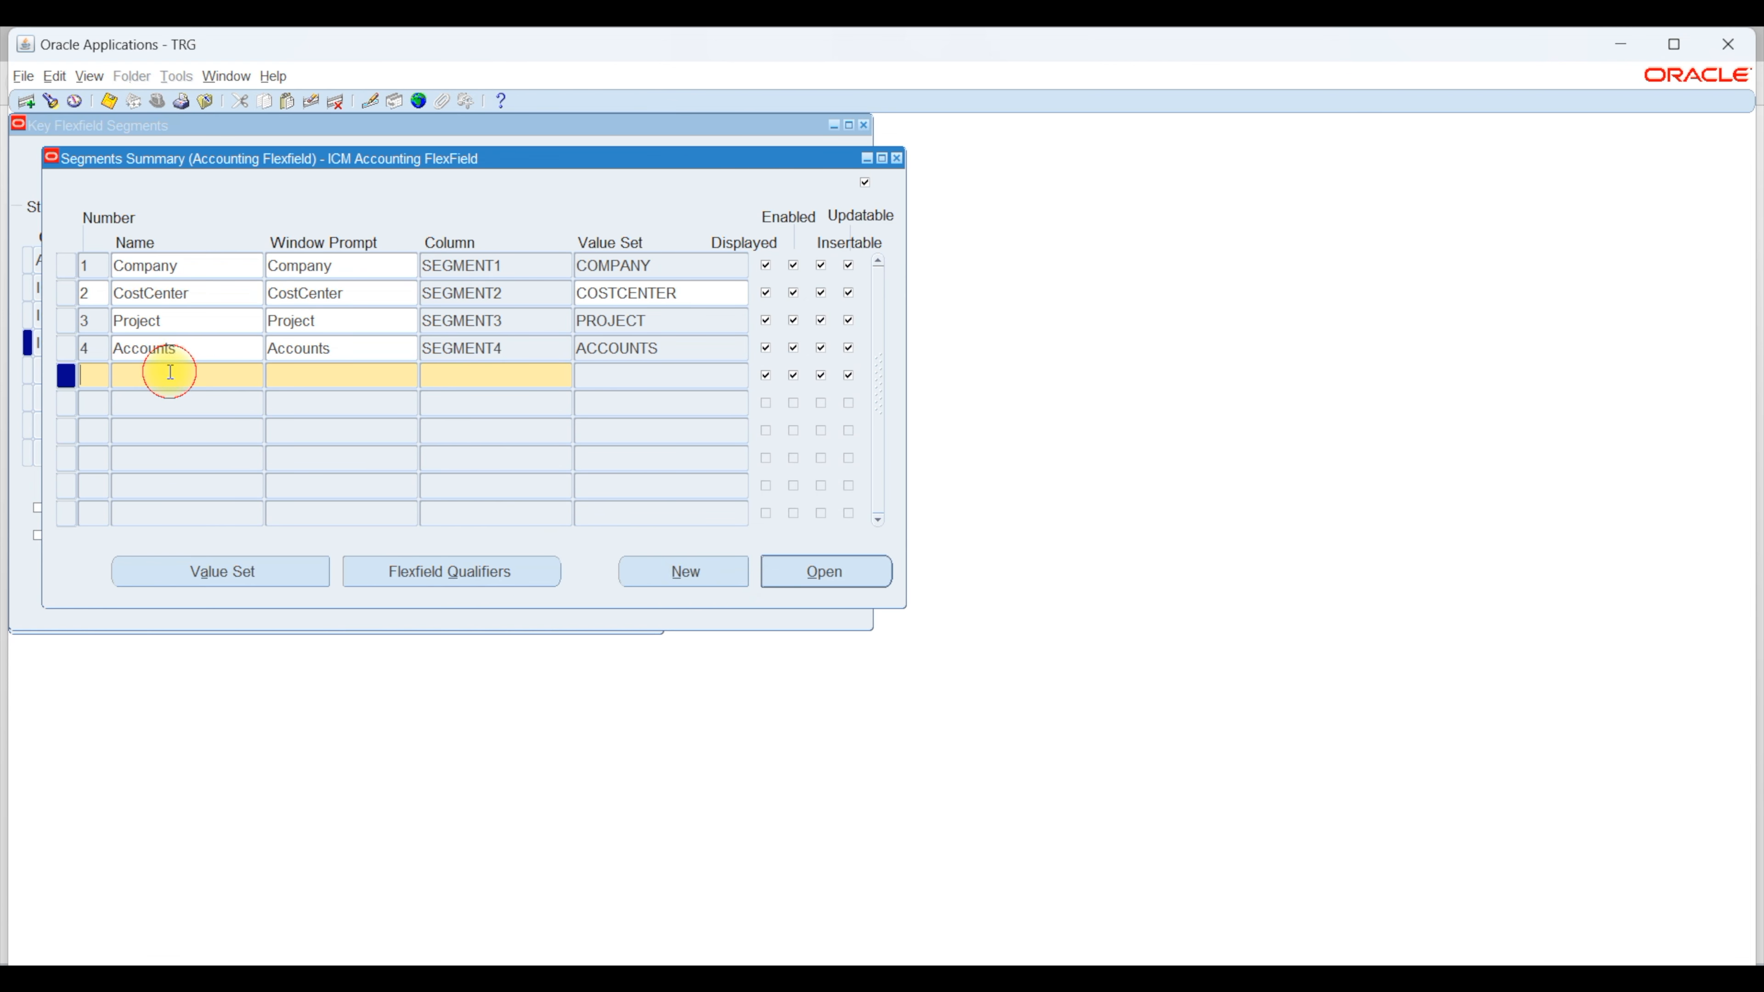
pyautogui.click(175, 347)
pyautogui.click(194, 264)
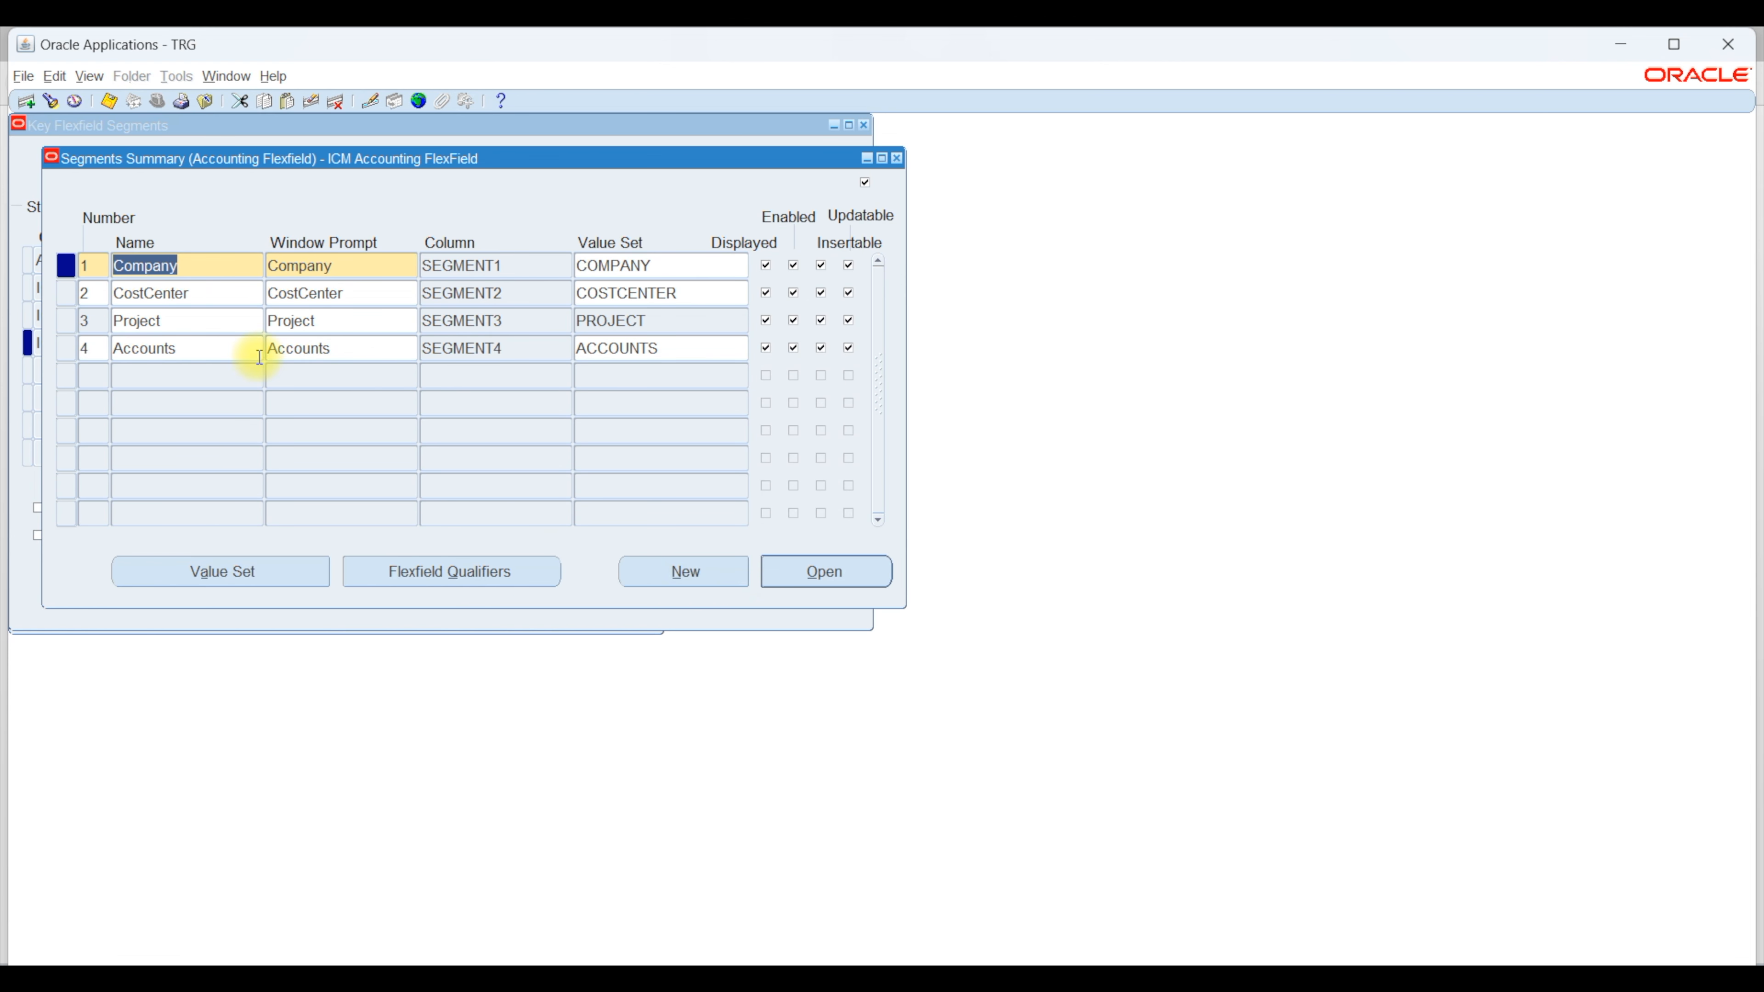
pyautogui.click(897, 159)
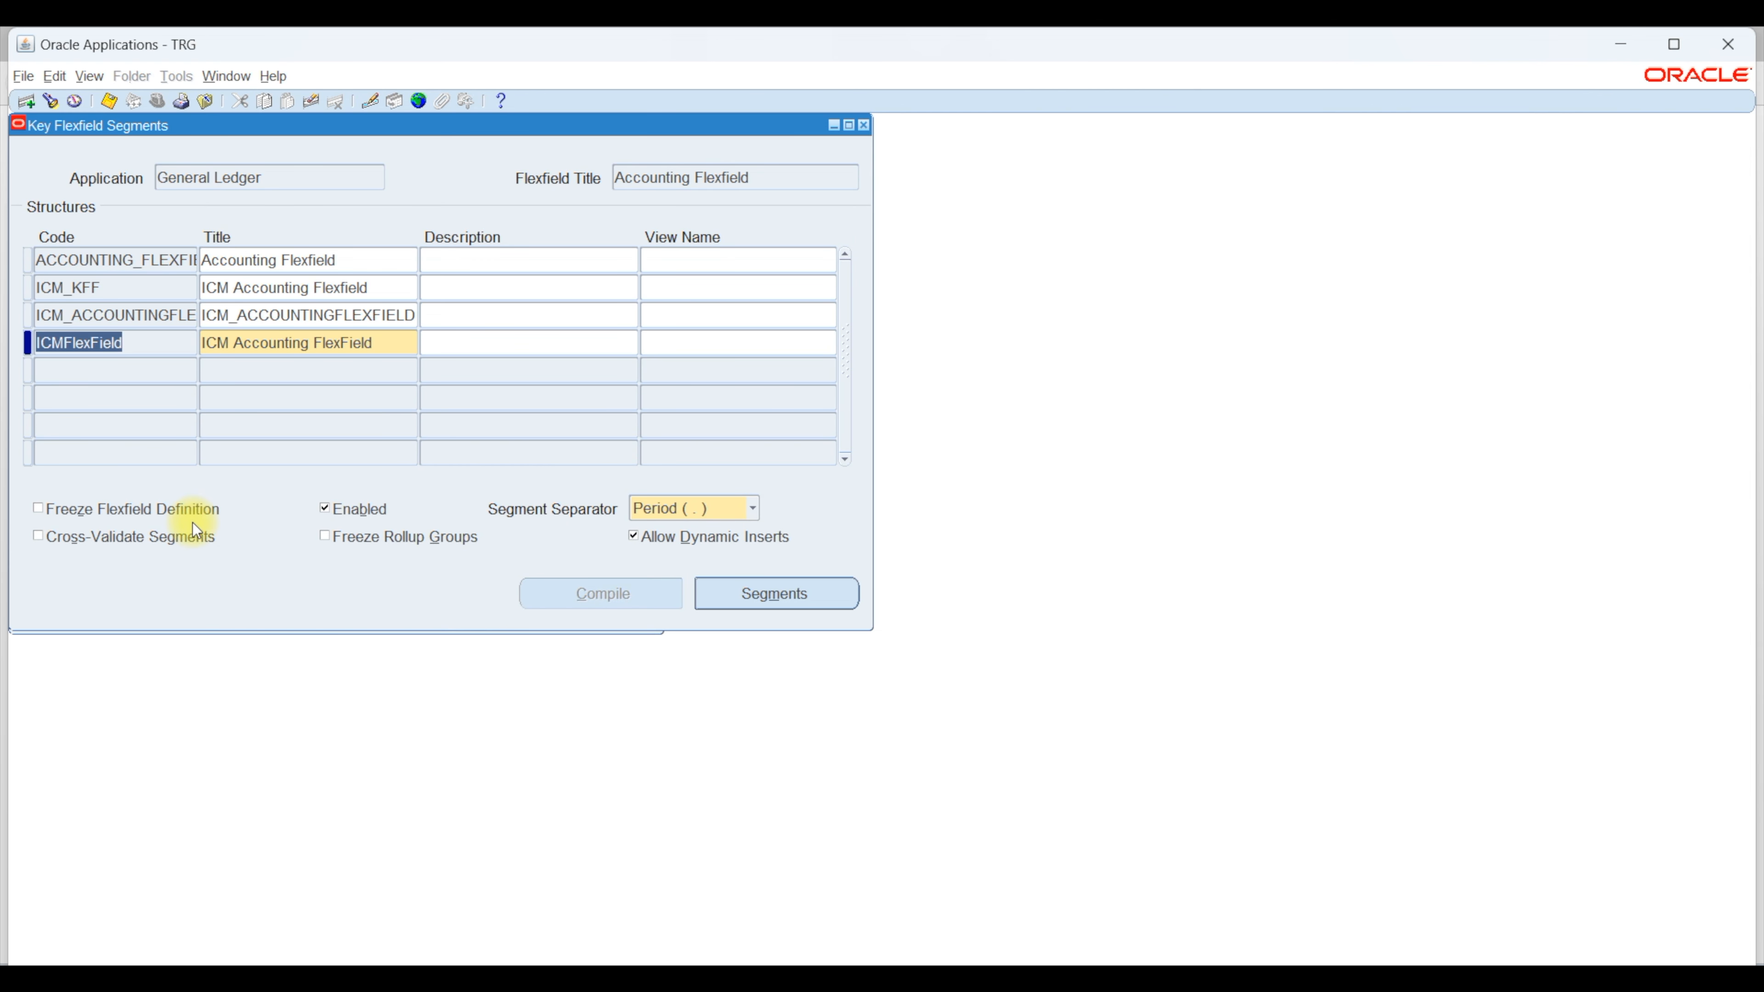
# Step: Freeze the ICMFlexField definition again and save it so that the flexfield is recompiled
pyautogui.click(178, 508)
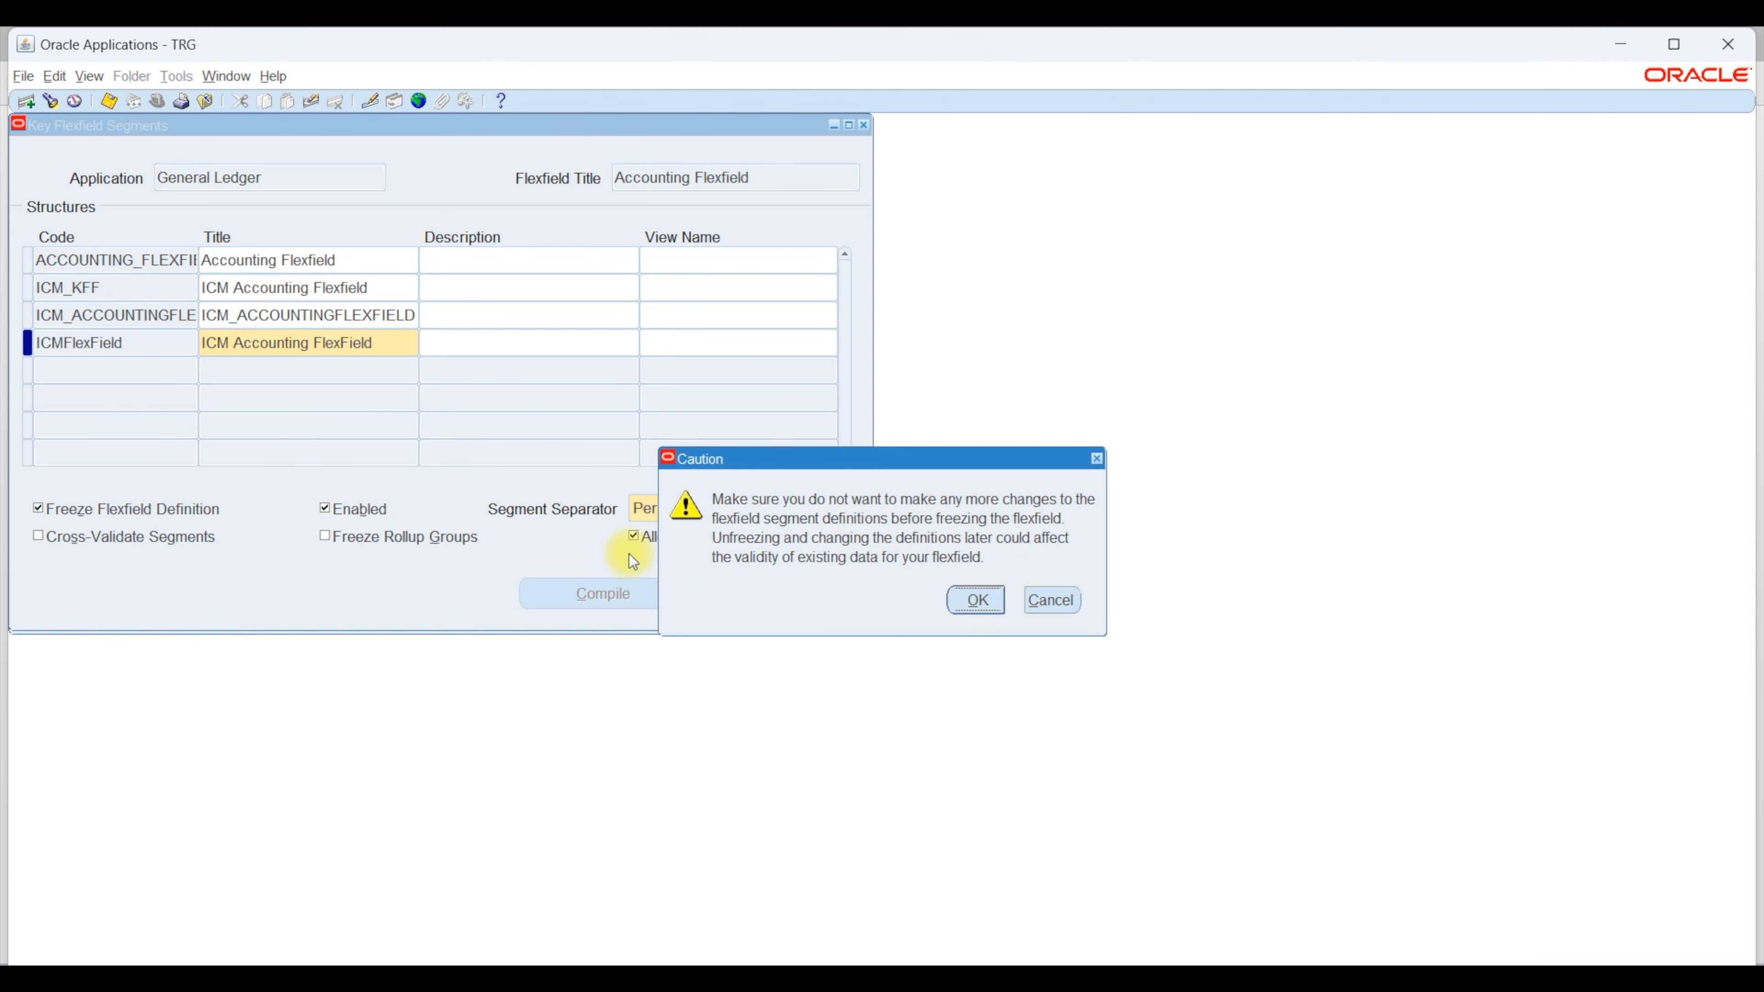
pyautogui.click(1002, 610)
pyautogui.click(108, 102)
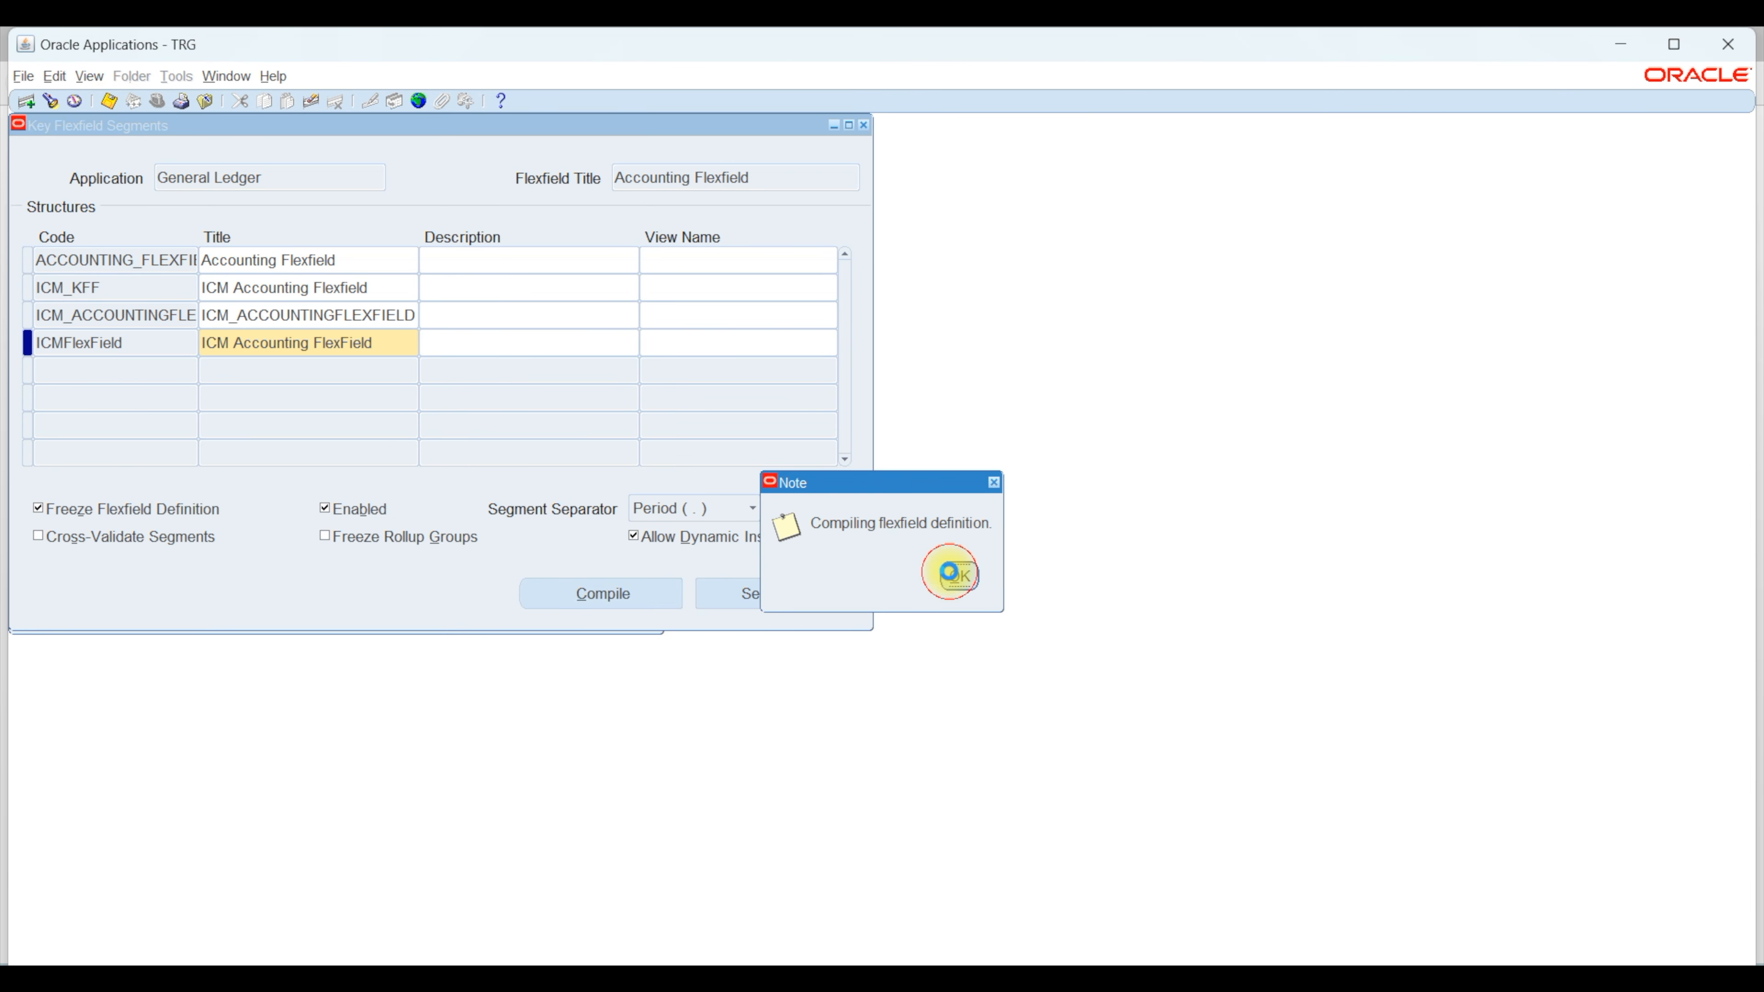
pyautogui.click(948, 570)
pyautogui.click(1008, 591)
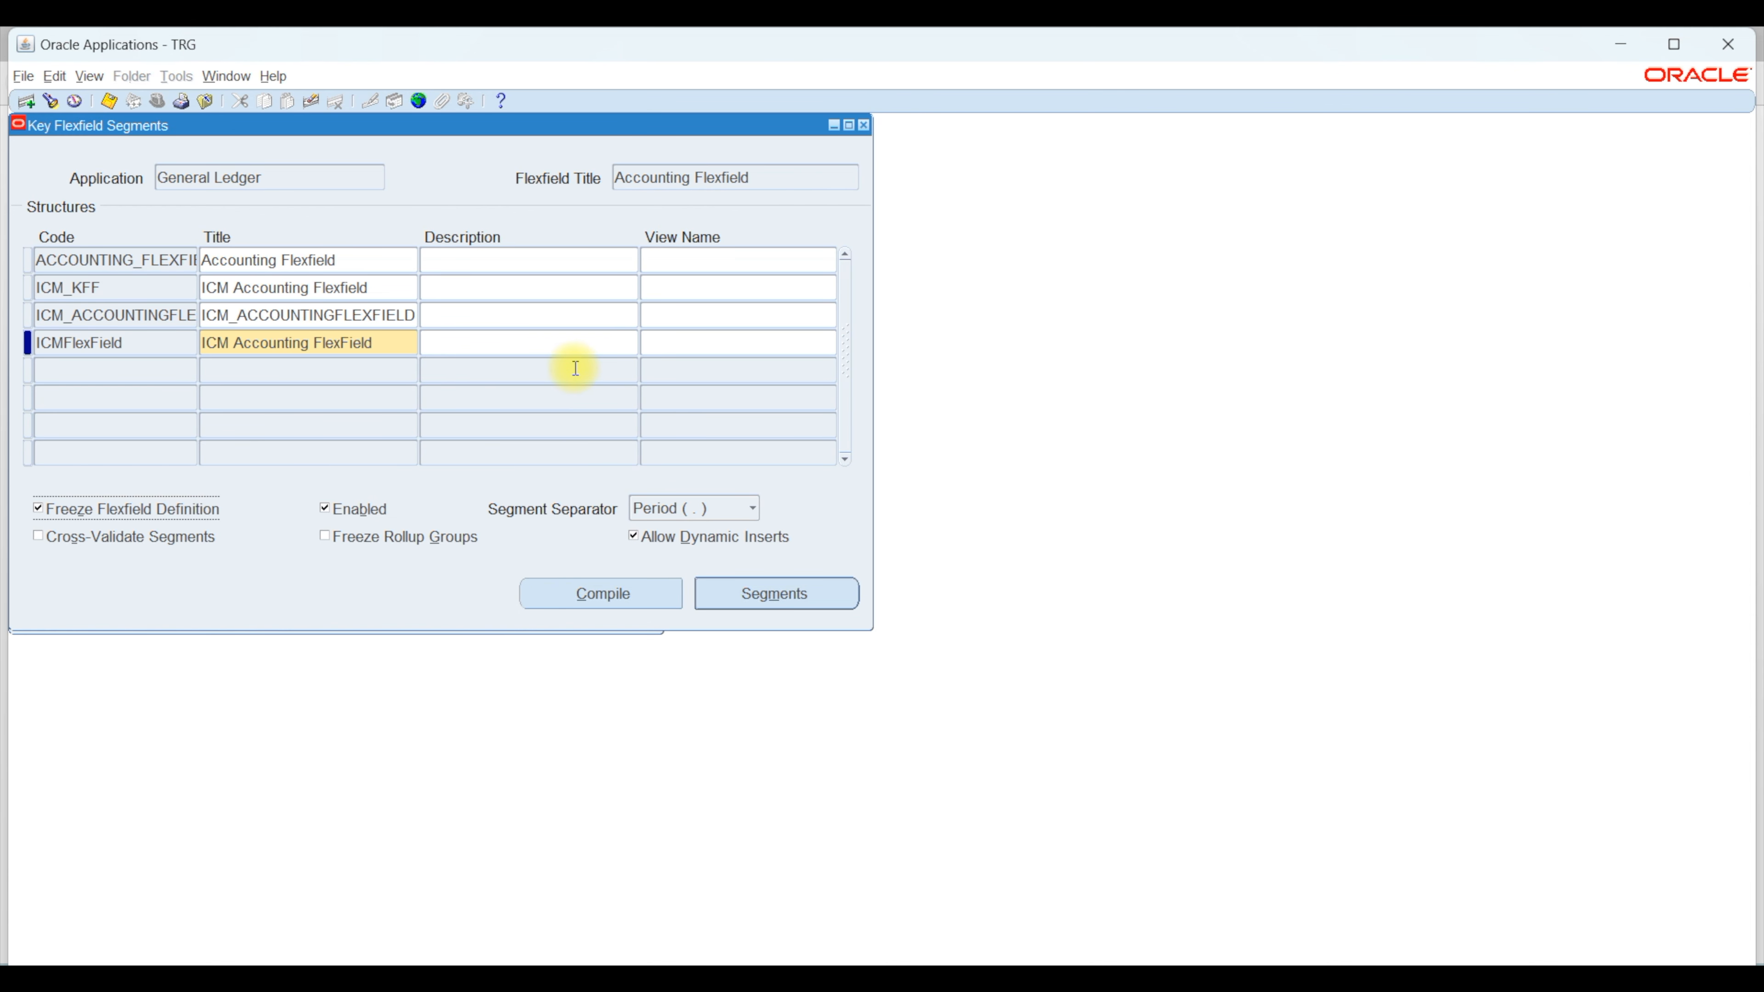
pyautogui.click(478, 289)
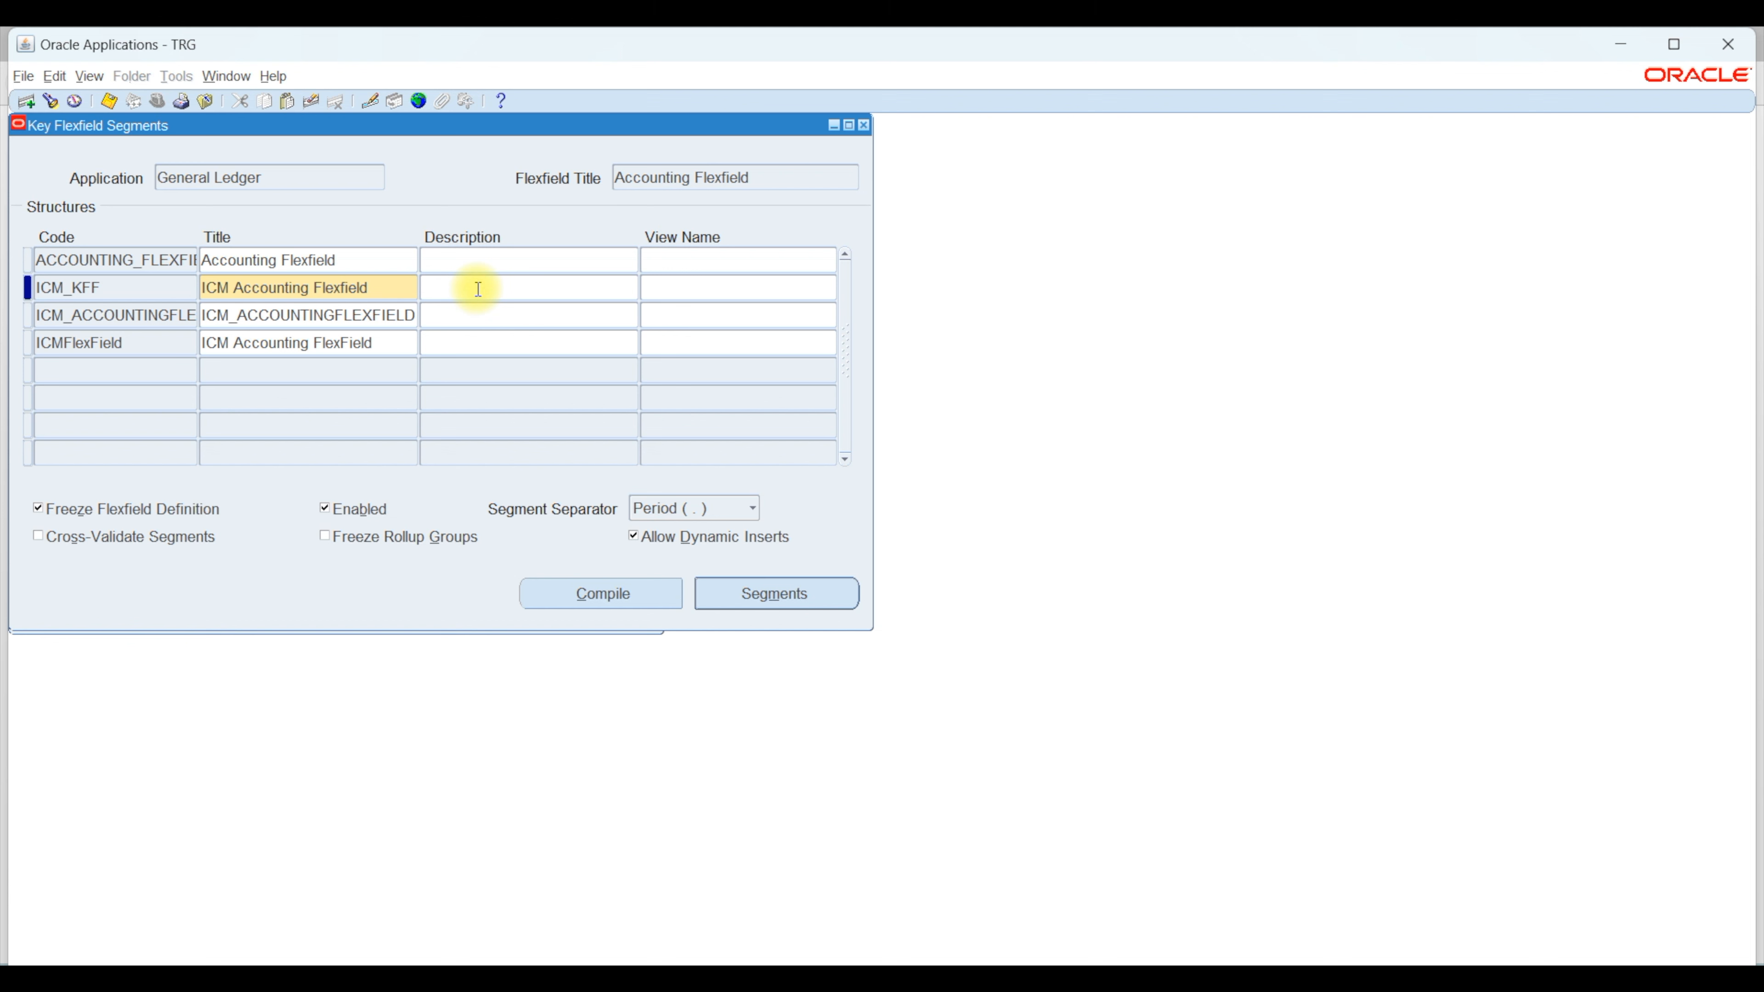